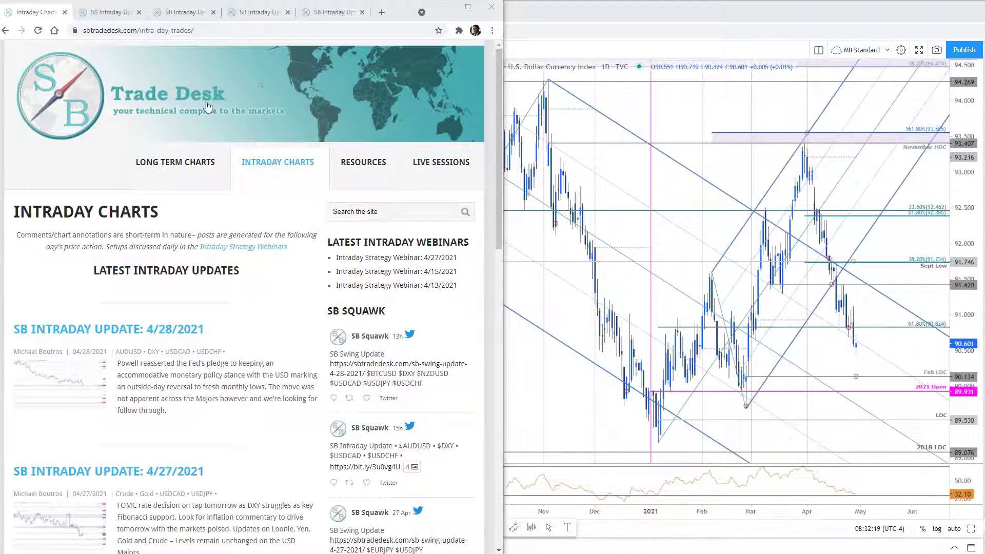
Open the SB Intraday Update: 4/28/2021 post and read its DXY 120min section
{"action": "left_click", "coordinate": [108, 13]}
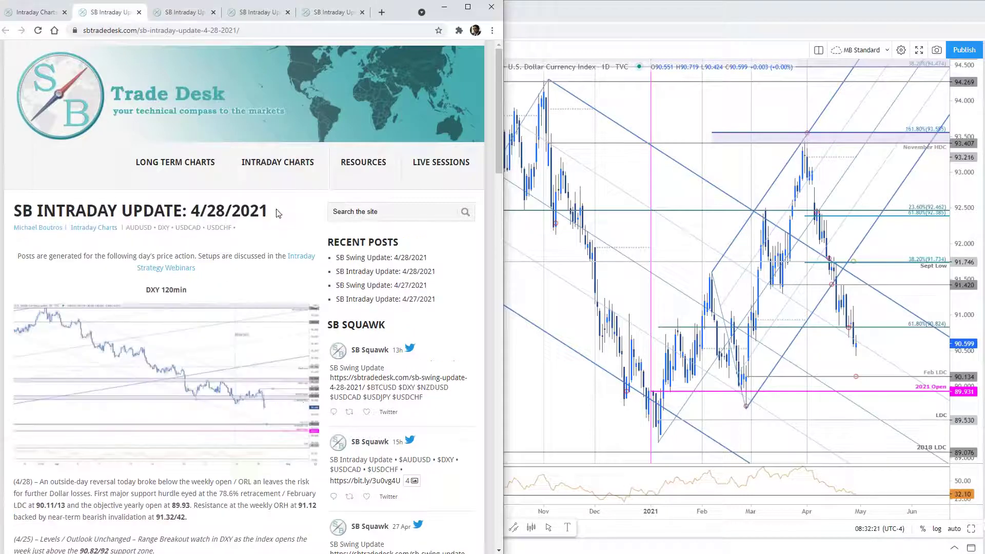
{"action": "scroll", "coordinate": [318, 448], "scroll_direction": "down", "scroll_amount": 1}
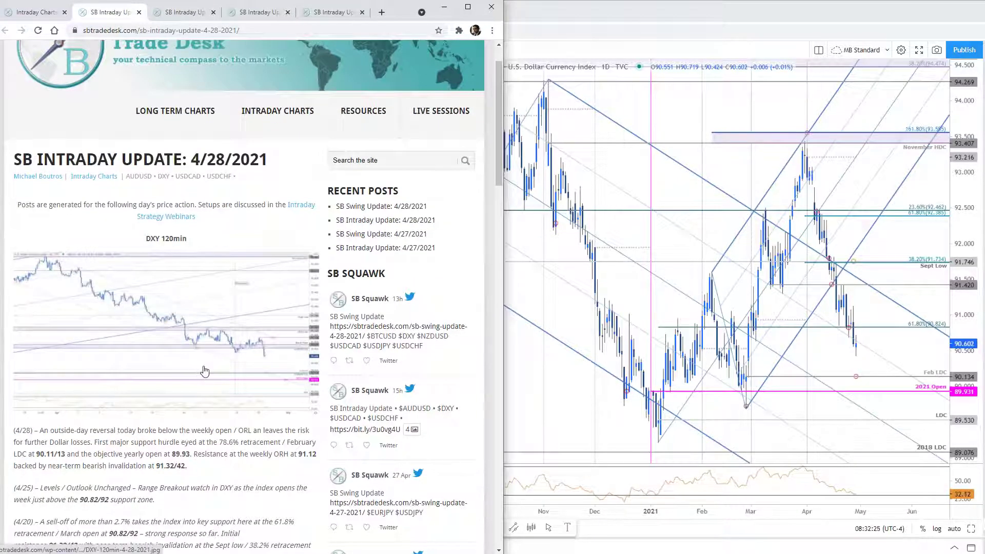
Switch to TradingView and examine recent price action on the DXY Weekly Charts layout
{"action": "left_click", "coordinate": [679, 131]}
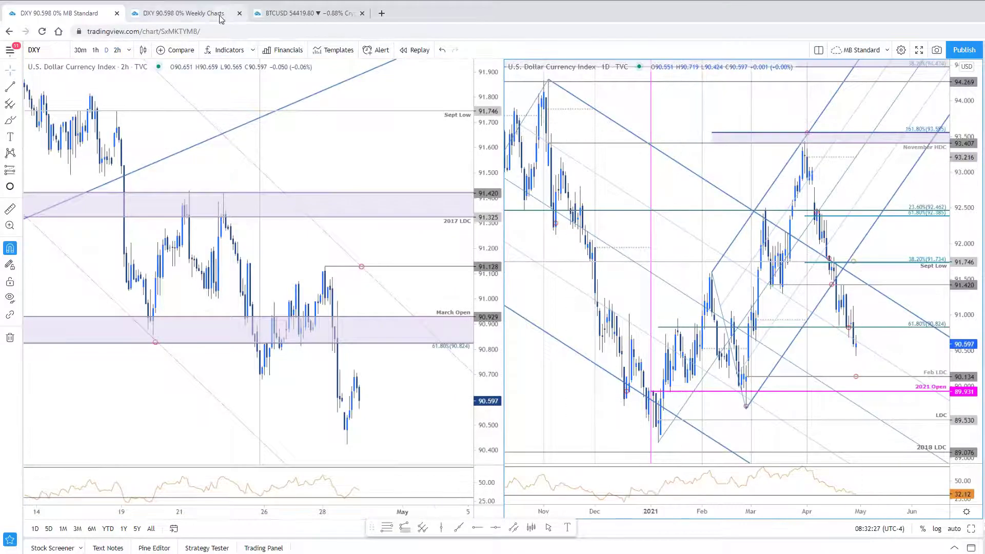
{"action": "left_click", "coordinate": [221, 15]}
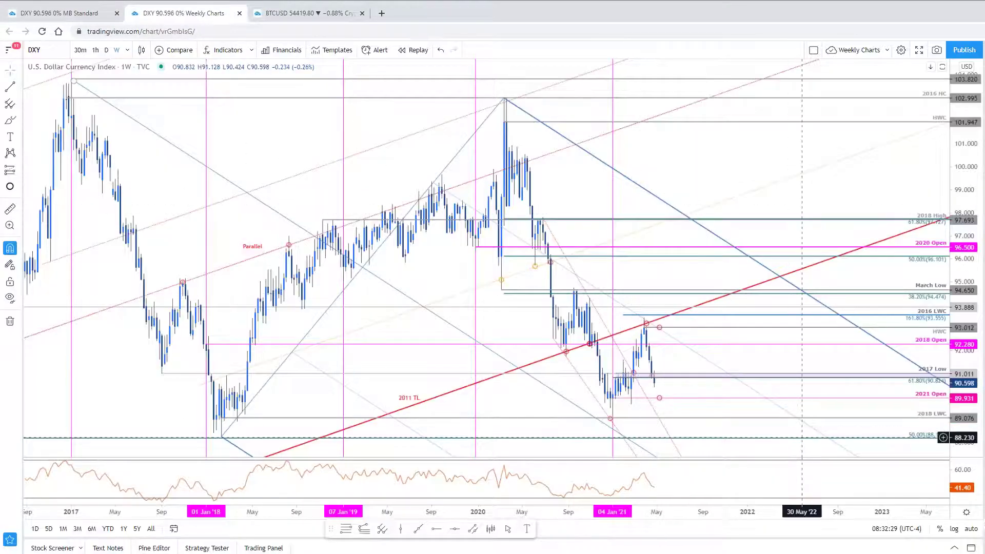
{"action": "scroll", "coordinate": [780, 359], "scroll_direction": "up", "scroll_amount": 3}
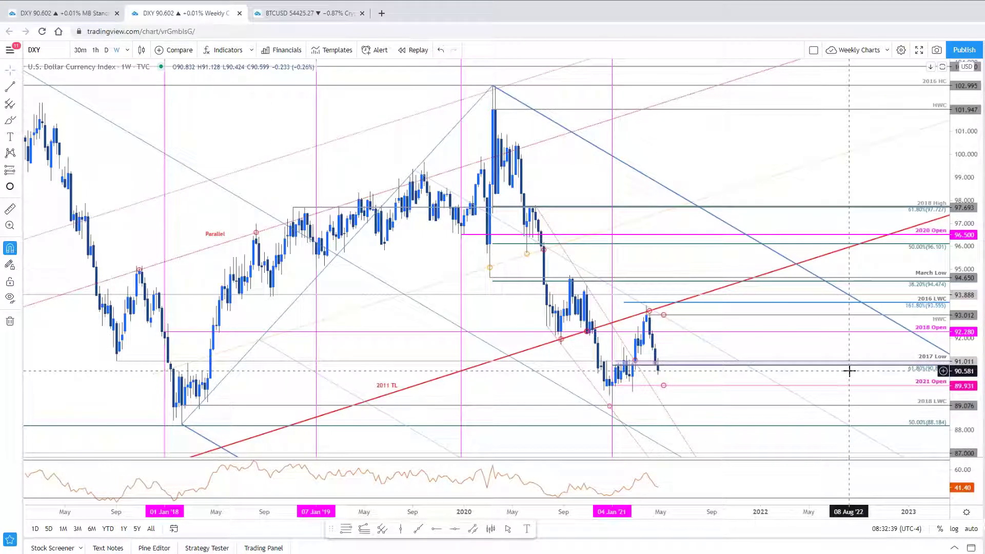
{"action": "left_click", "coordinate": [659, 369]}
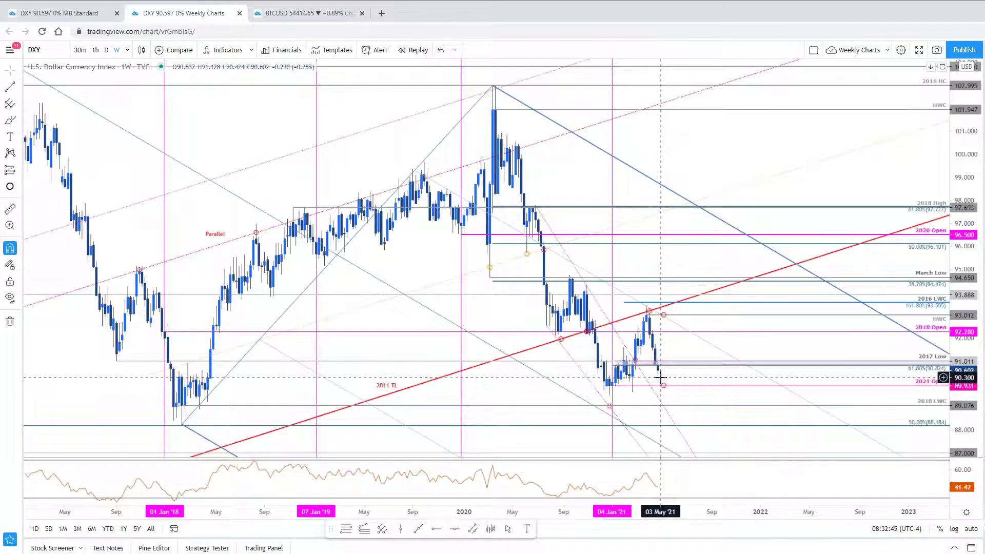
{"action": "scroll", "coordinate": [662, 382], "scroll_direction": "up", "scroll_amount": 1}
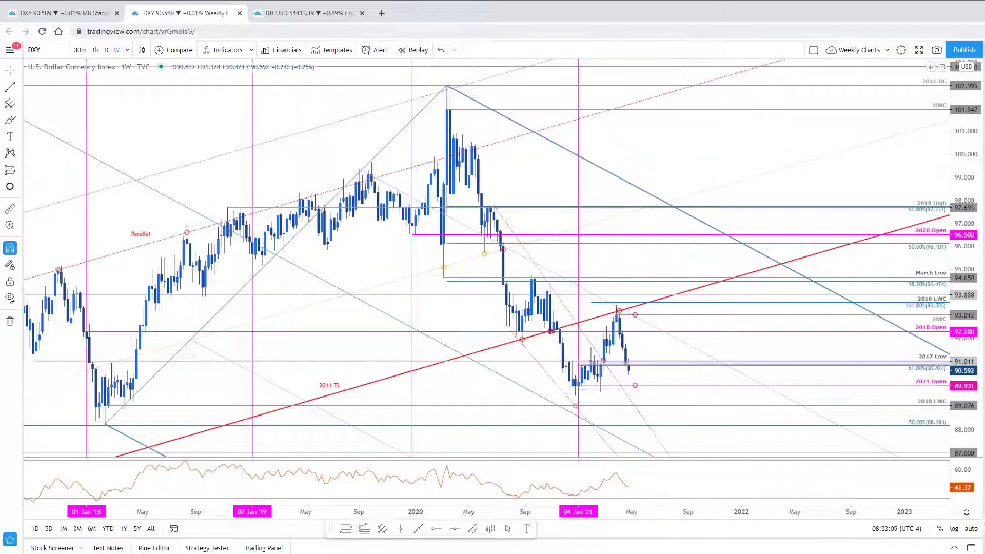
Return to the MB Standard layout, examine the DXY daily chart maximized, and restore the split view
{"action": "left_click", "coordinate": [86, 16]}
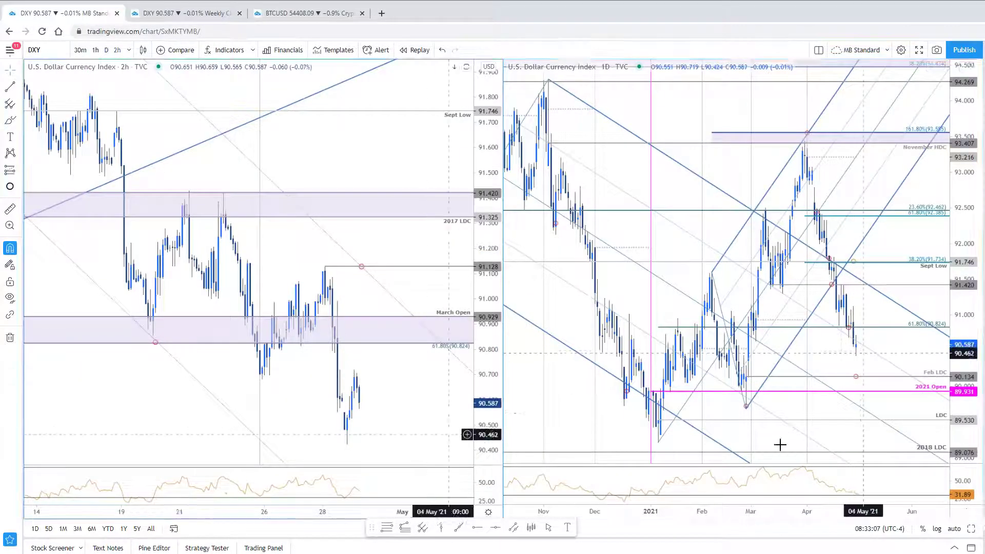
{"action": "left_click", "coordinate": [895, 246]}
{"action": "left_click", "coordinate": [971, 529]}
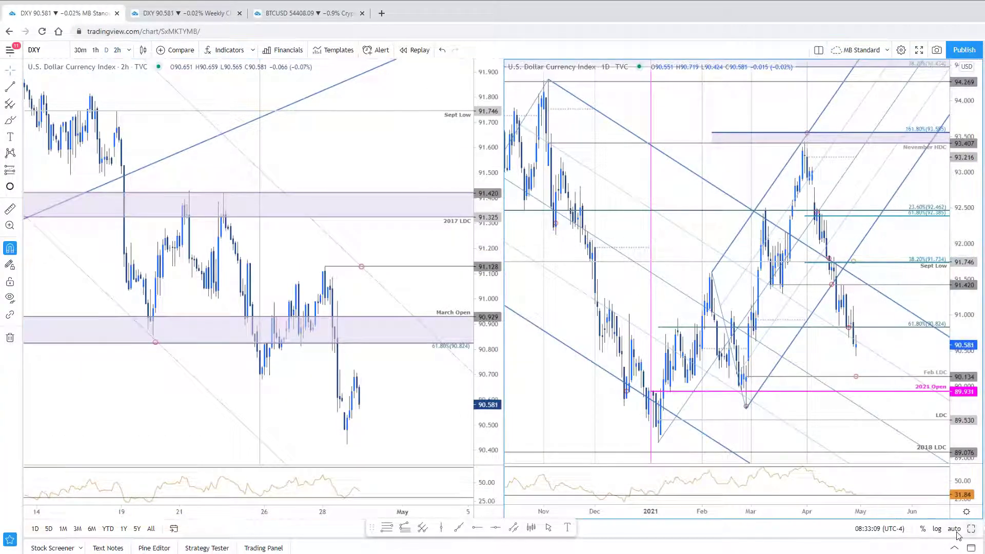
{"action": "scroll", "coordinate": [921, 487], "scroll_direction": "up", "scroll_amount": 3}
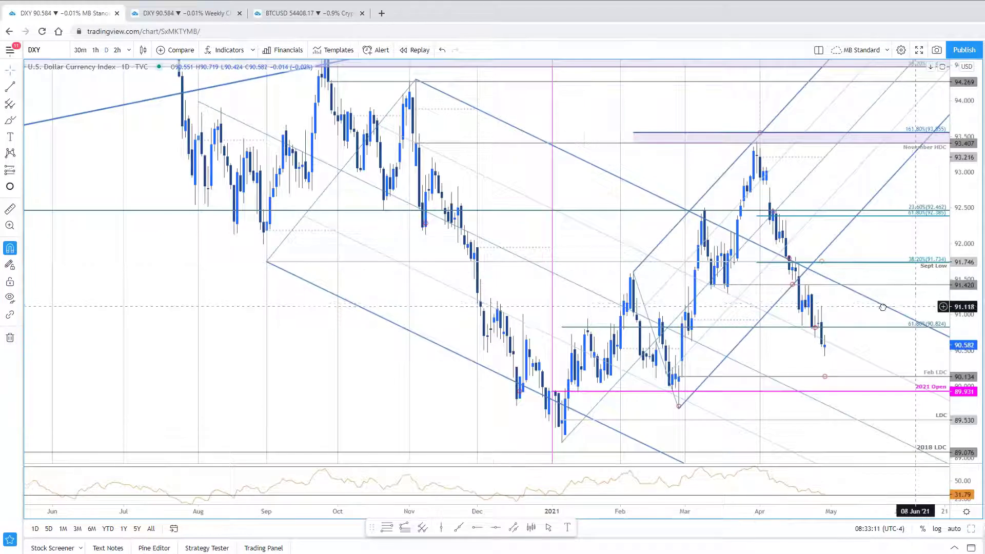
{"action": "left_click_drag", "start_coordinate": [918, 305], "coordinate": [797, 302]}
{"action": "scroll", "coordinate": [796, 303], "scroll_direction": "down", "scroll_amount": 3}
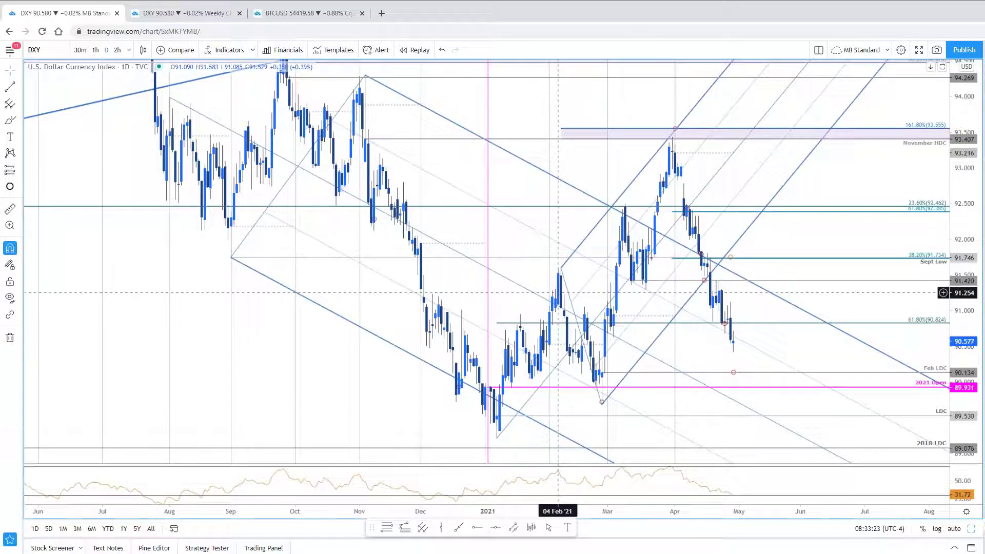
{"action": "mouse_move", "coordinate": [408, 127]}
{"action": "left_mouse_down"}
{"action": "mouse_move", "coordinate": [398, 176]}
{"action": "mouse_move", "coordinate": [395, 132]}
{"action": "left_mouse_up"}
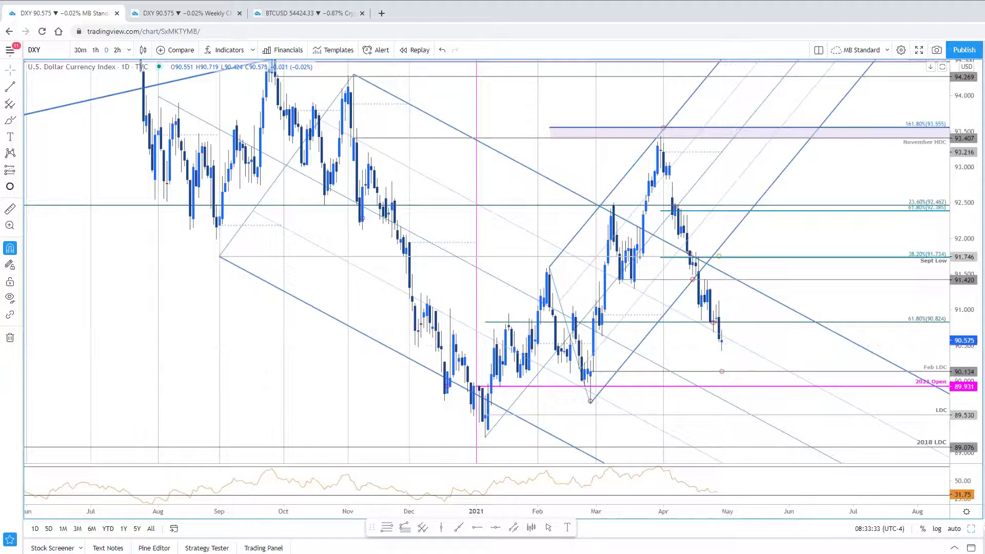
{"action": "left_click_drag", "start_coordinate": [781, 352], "coordinate": [779, 350]}
{"action": "left_click", "coordinate": [972, 529]}
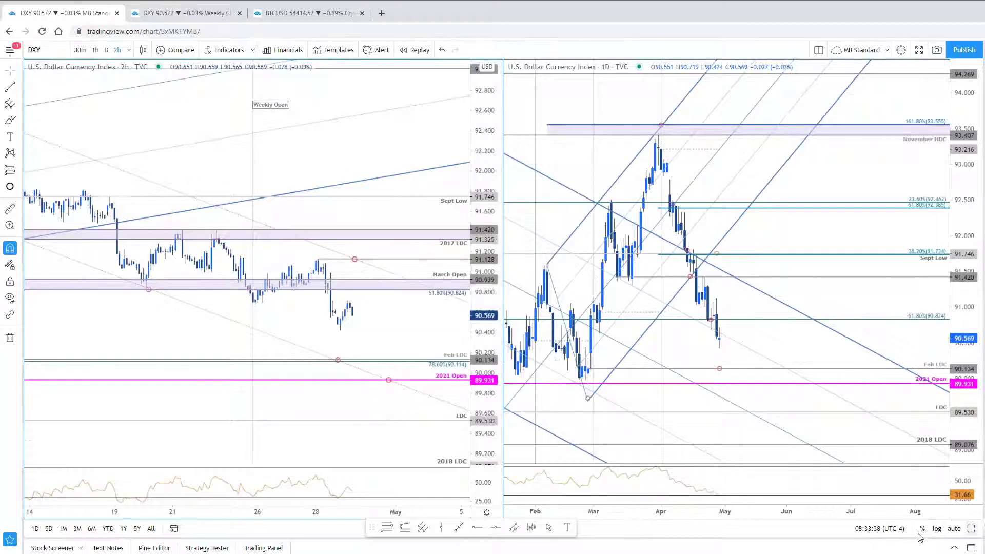
Maximize the two-hour DXY chart and compare it with the enlarged DXY 120min image in the 4/28/2021 web post
{"action": "key", "text": "alt+Return"}
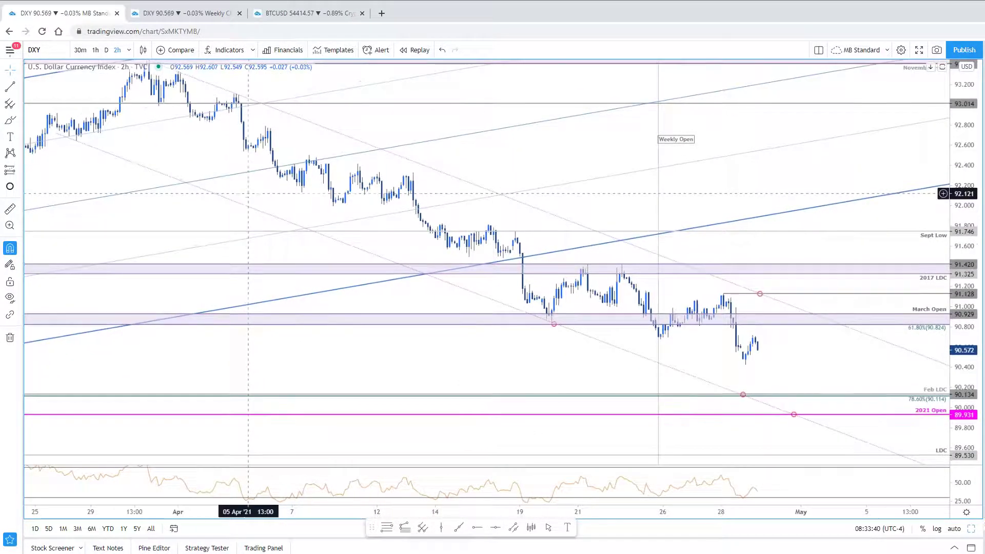
{"action": "key", "text": "alt+Tab"}
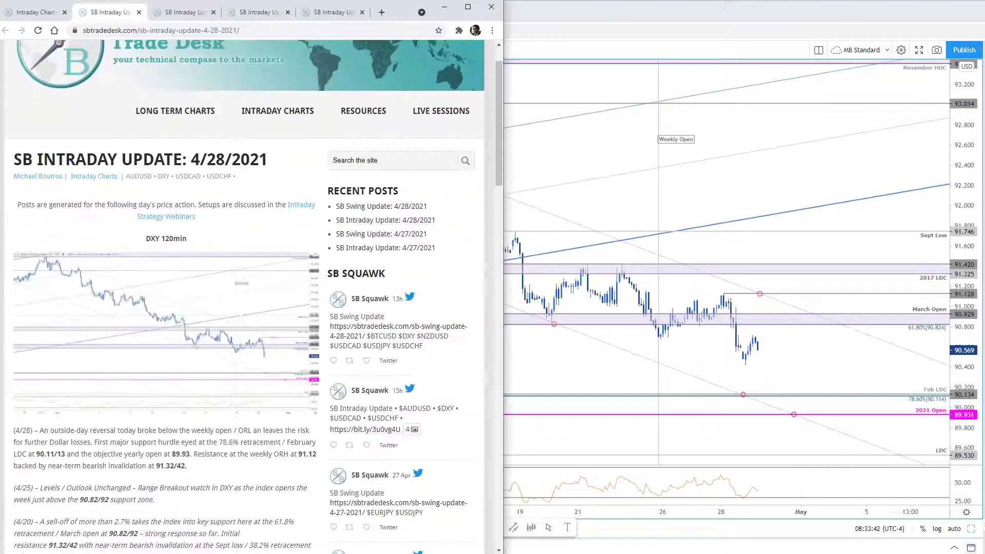
{"action": "left_click", "coordinate": [179, 308]}
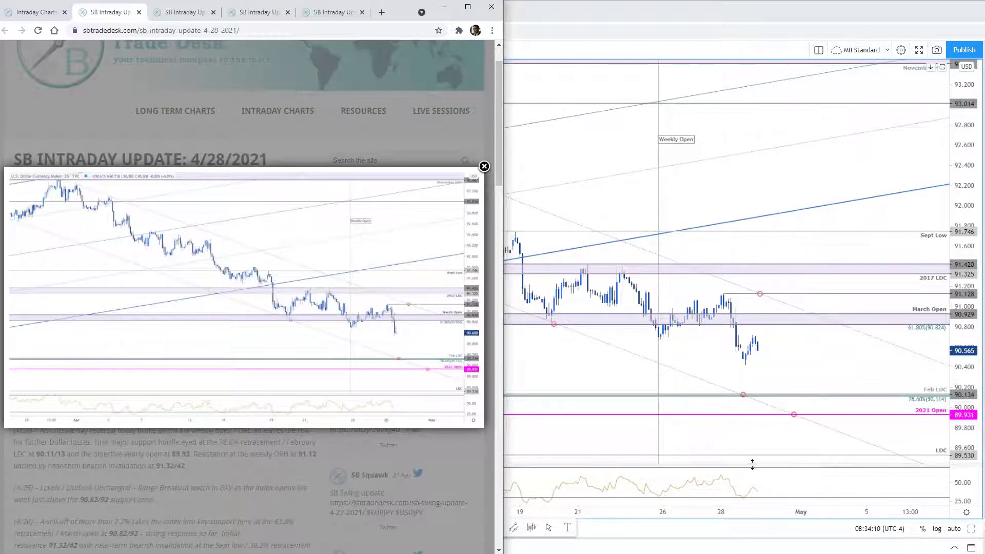
{"action": "scroll", "coordinate": [744, 477], "scroll_direction": "up", "scroll_amount": 1}
{"action": "scroll", "coordinate": [737, 489], "scroll_direction": "down", "scroll_amount": 1}
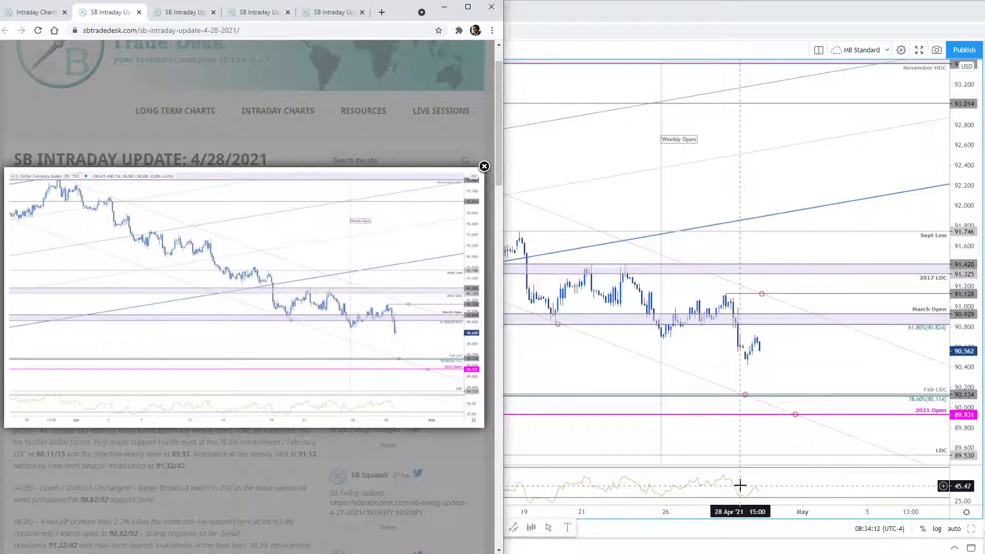
Back in TradingView, move the red circle marker on the two-hour DXY chart's Feb LDC line to about 29 Apr '21
{"action": "left_click_drag", "start_coordinate": [785, 336], "coordinate": [750, 307]}
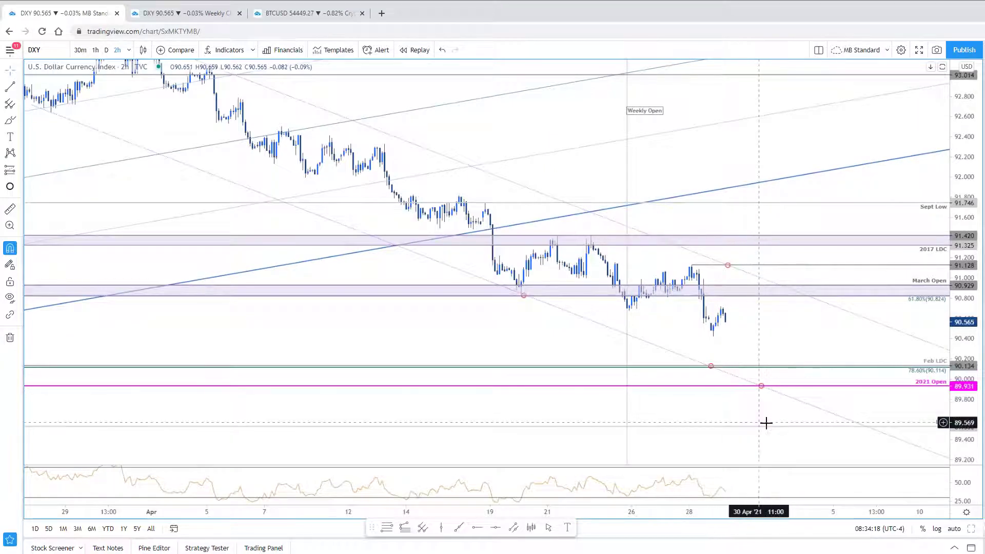
{"action": "left_click_drag", "start_coordinate": [773, 340], "coordinate": [760, 375]}
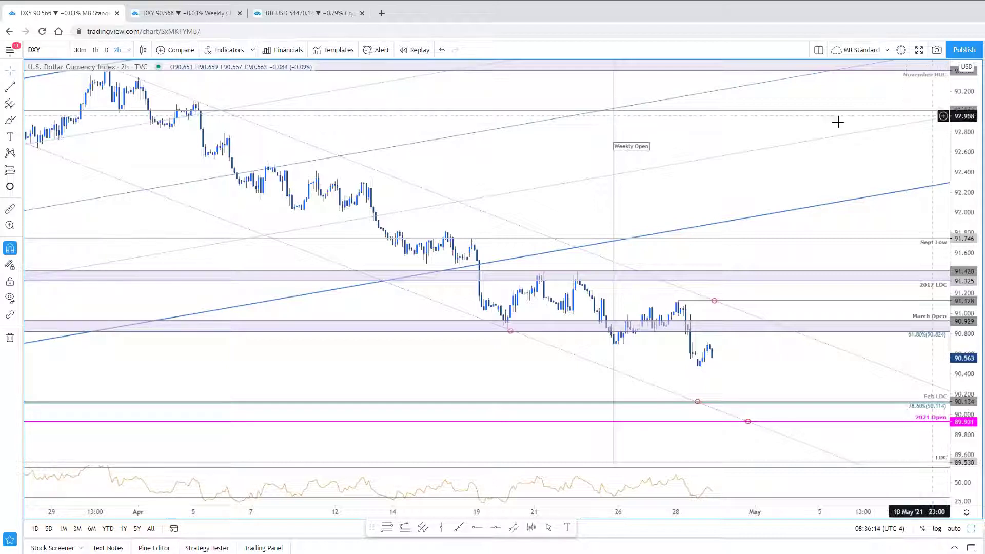
{"action": "left_click_drag", "start_coordinate": [801, 361], "coordinate": [792, 358]}
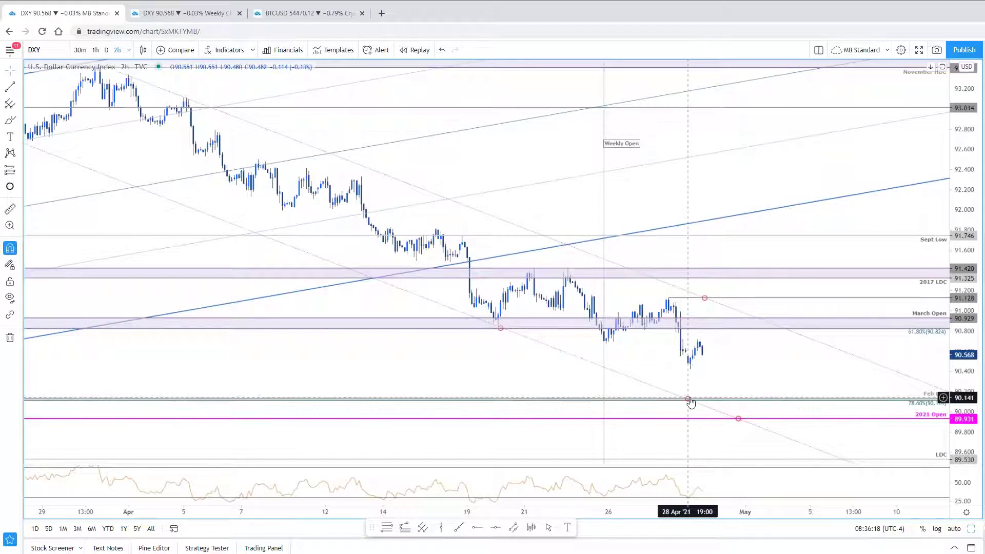
{"action": "left_click_drag", "start_coordinate": [690, 399], "coordinate": [720, 400]}
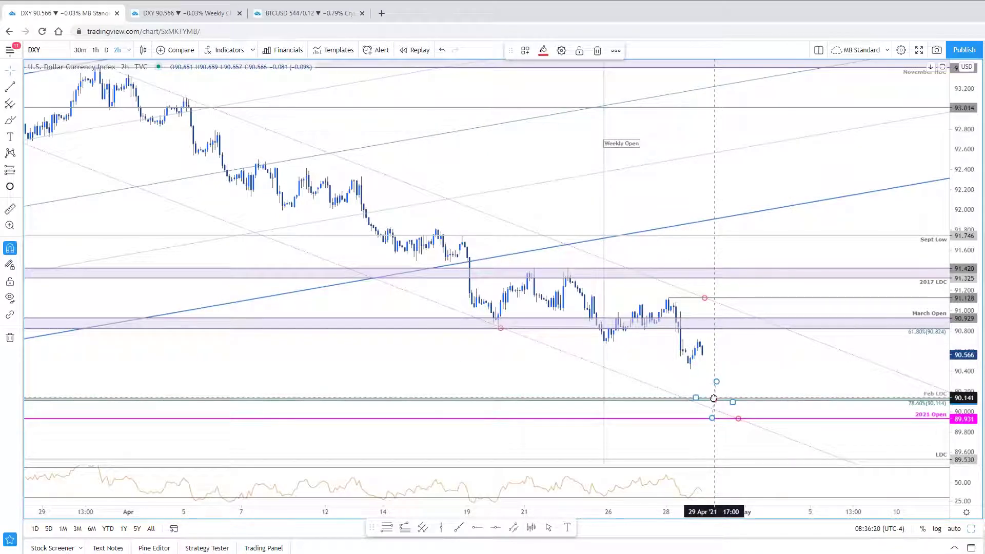
{"action": "left_click_drag", "start_coordinate": [771, 376], "coordinate": [768, 370]}
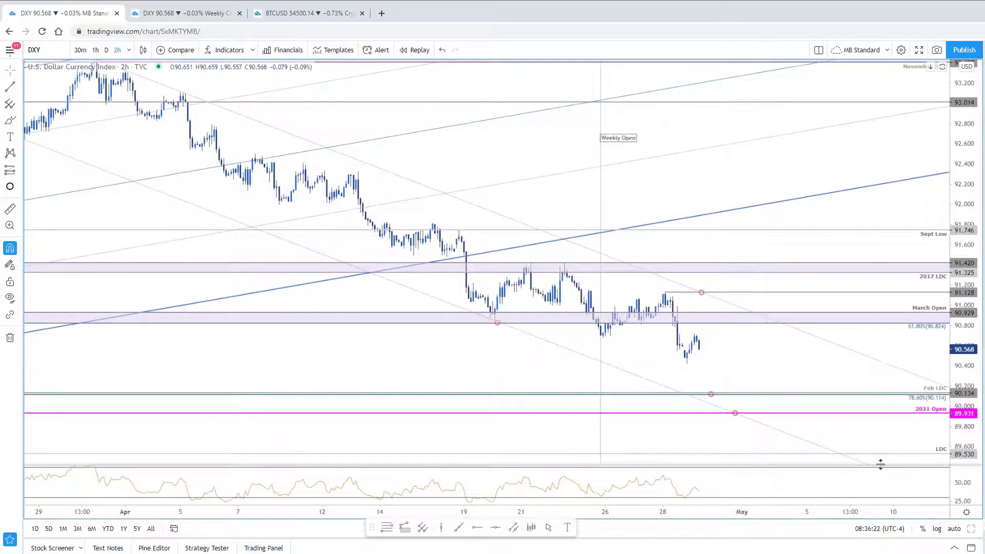
Restore the side-by-side layout and examine recent price action on the two-hour and daily DXY charts
{"action": "left_click", "coordinate": [971, 547]}
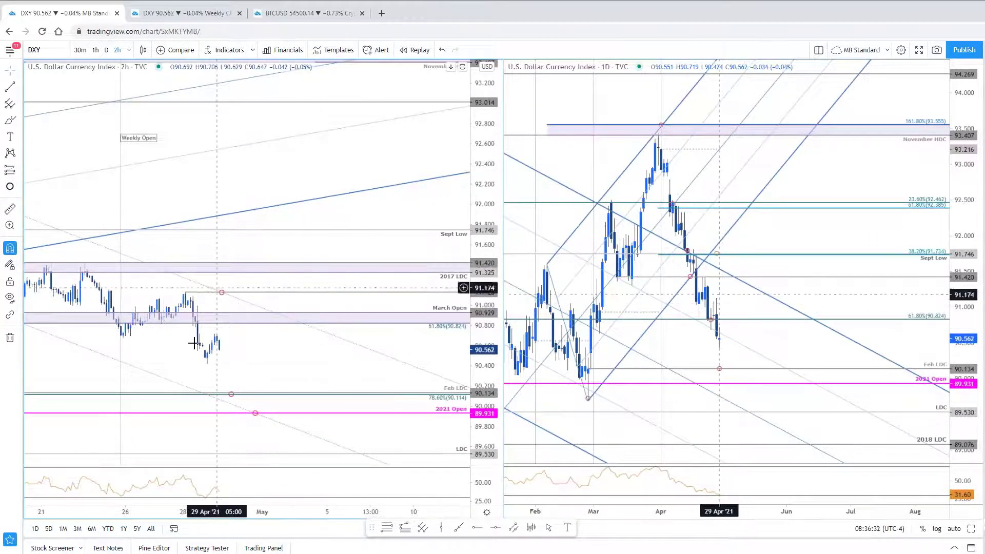
{"action": "left_click_drag", "start_coordinate": [280, 358], "coordinate": [354, 370]}
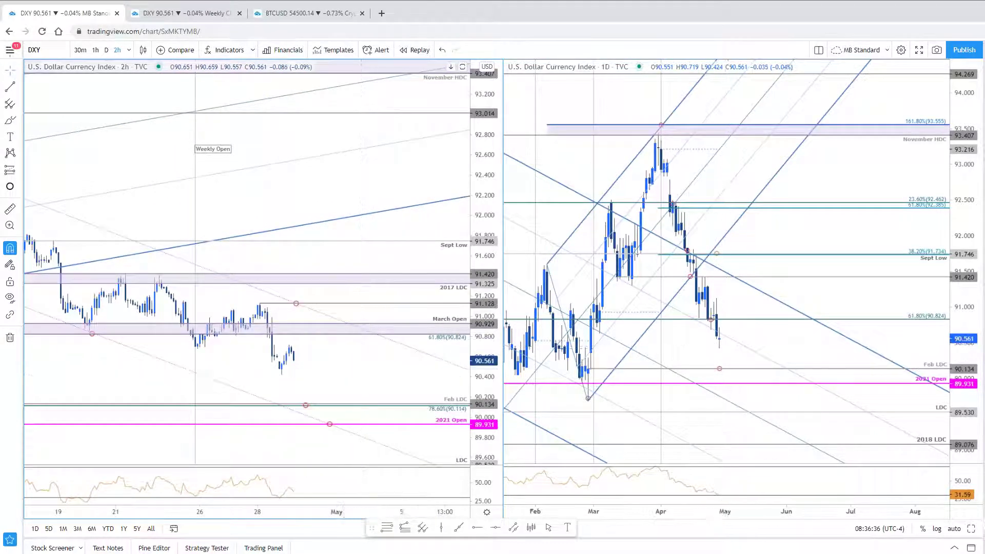
{"action": "scroll", "coordinate": [760, 365], "scroll_direction": "down", "scroll_amount": 2}
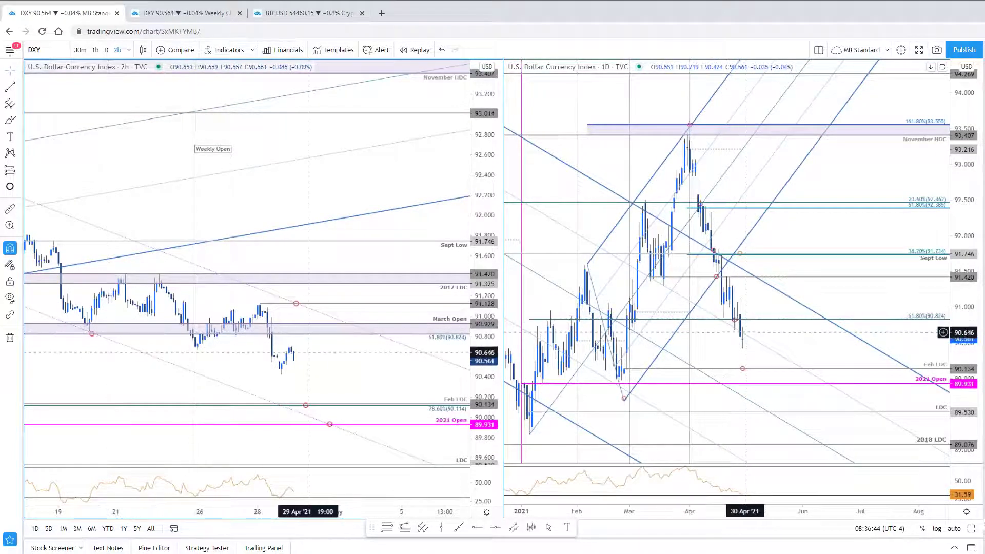
{"action": "left_click_drag", "start_coordinate": [337, 354], "coordinate": [445, 315]}
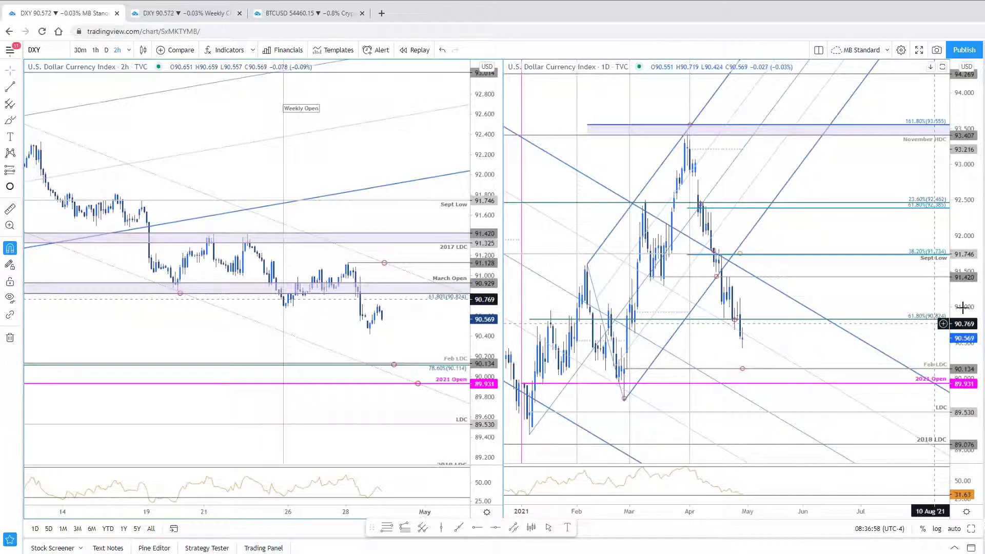
Change the symbol to EURUSD and examine its weekly chart on the Weekly Charts layout
{"action": "left_click", "coordinate": [983, 301]}
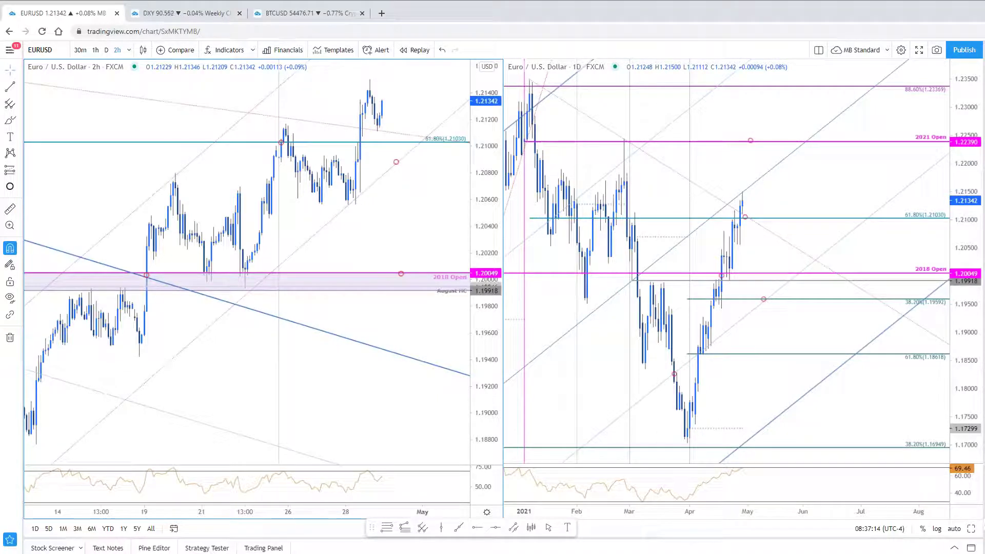
{"action": "left_click", "coordinate": [182, 13]}
{"action": "left_click", "coordinate": [984, 462]}
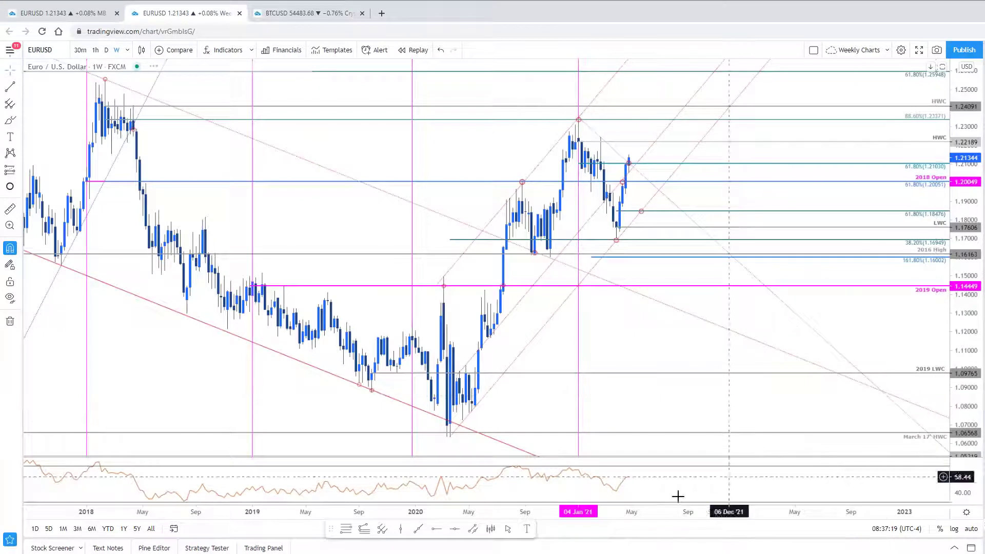
{"action": "scroll", "coordinate": [671, 457], "scroll_direction": "up", "scroll_amount": 1}
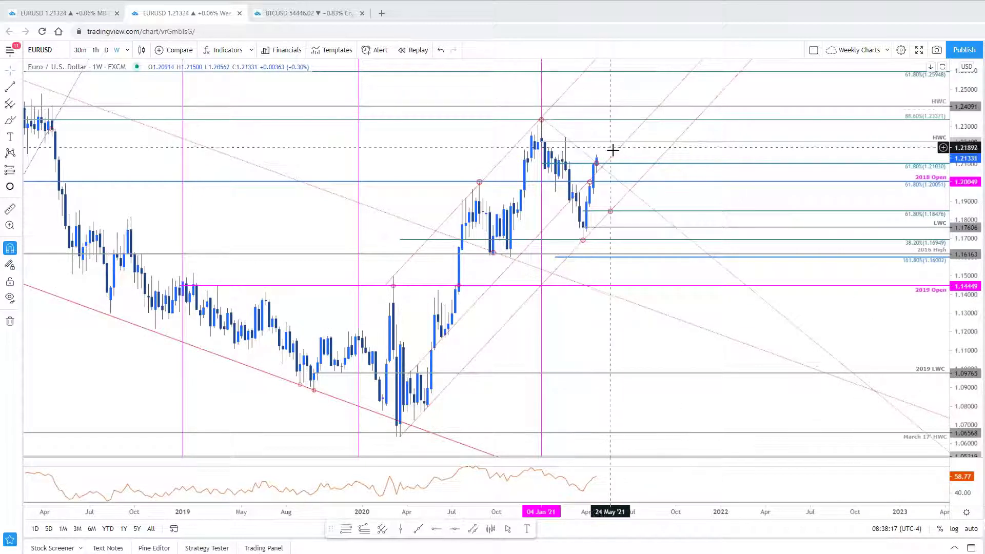
{"action": "scroll", "coordinate": [658, 361], "scroll_direction": "up", "scroll_amount": 1}
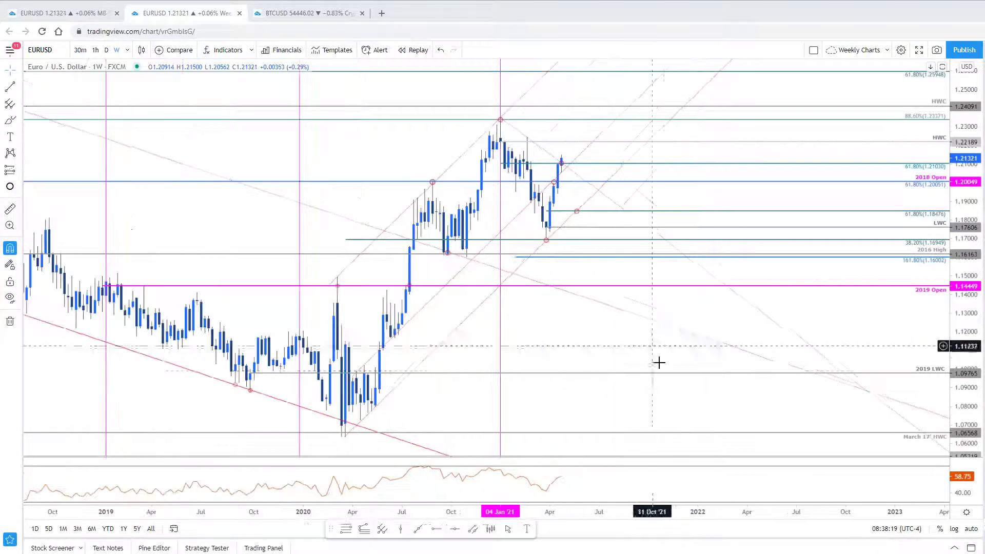
{"action": "left_click_drag", "start_coordinate": [623, 336], "coordinate": [690, 331]}
{"action": "scroll", "coordinate": [721, 355], "scroll_direction": "down", "scroll_amount": 1}
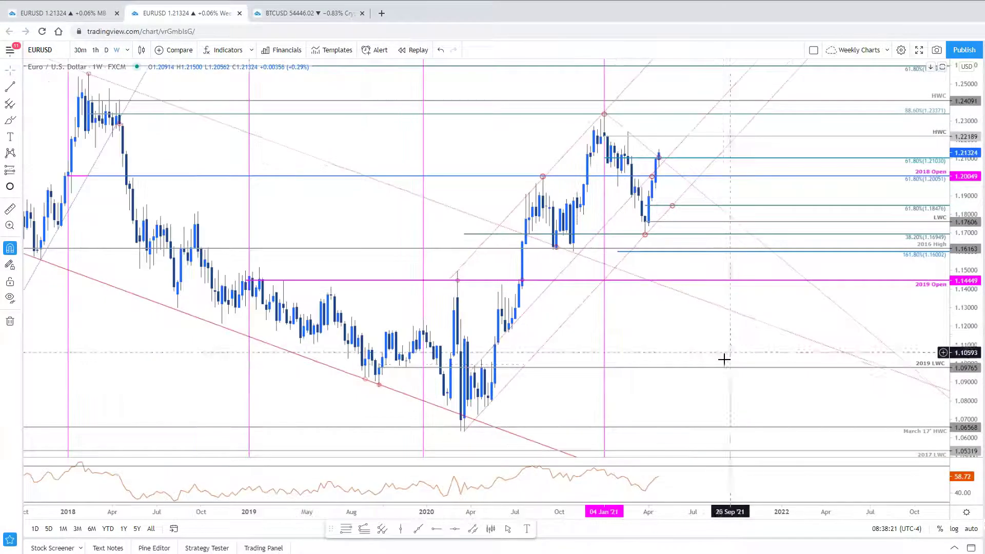
Maximize the EURUSD daily chart in the MB Standard layout and examine the descending trendline from the 06 Jan '21 and 25 Feb '21 highs
{"action": "left_click", "coordinate": [92, 16]}
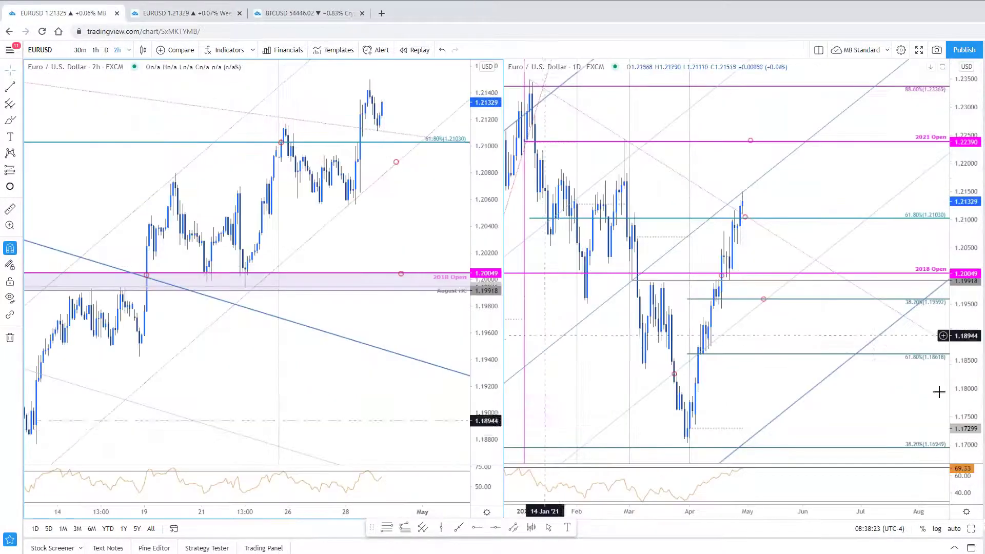
{"action": "left_click", "coordinate": [971, 529]}
{"action": "left_click_drag", "start_coordinate": [804, 162], "coordinate": [818, 122]}
{"action": "left_click_drag", "start_coordinate": [974, 125], "coordinate": [970, 319]}
{"action": "scroll", "coordinate": [842, 337], "scroll_direction": "down", "scroll_amount": 6}
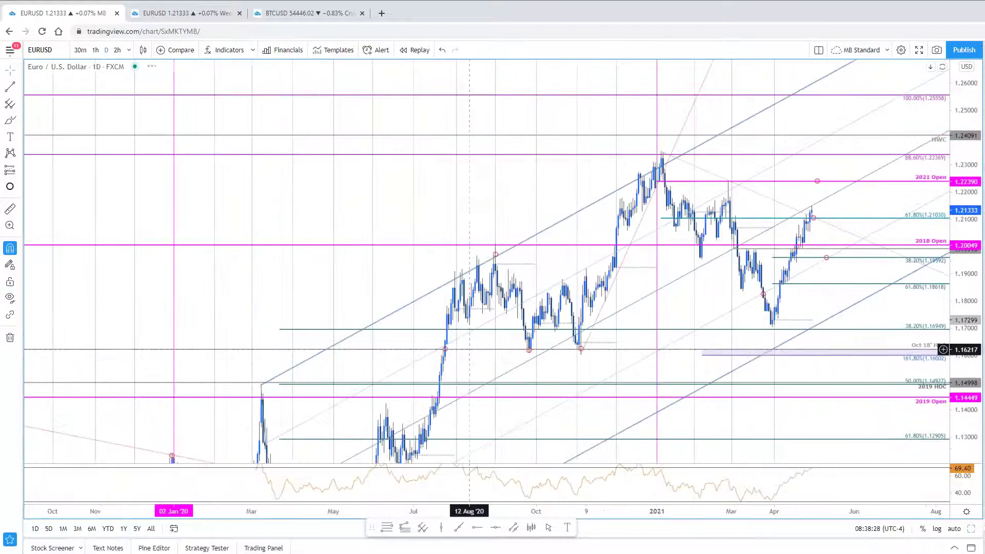
{"action": "scroll", "coordinate": [642, 301], "scroll_direction": "up", "scroll_amount": 4}
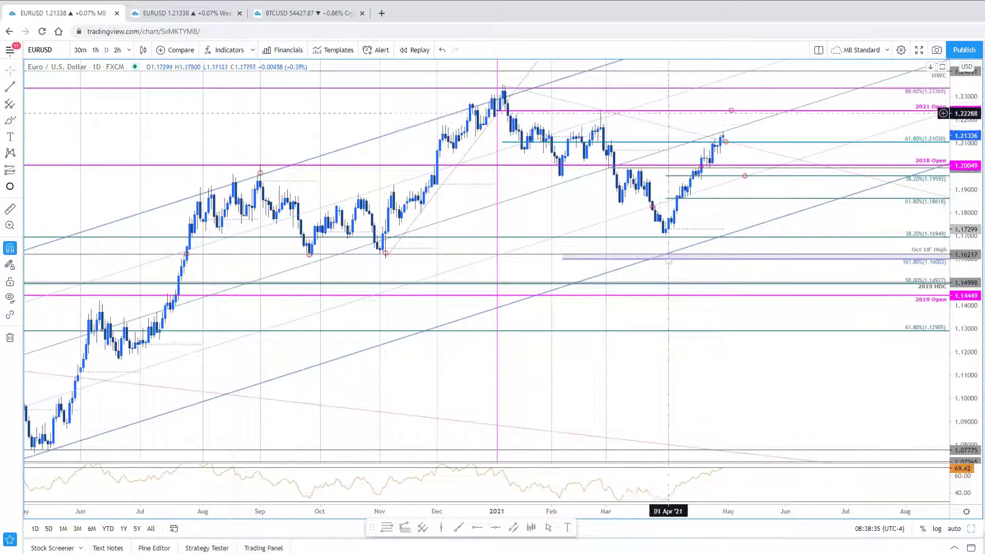
{"action": "left_click", "coordinate": [649, 127]}
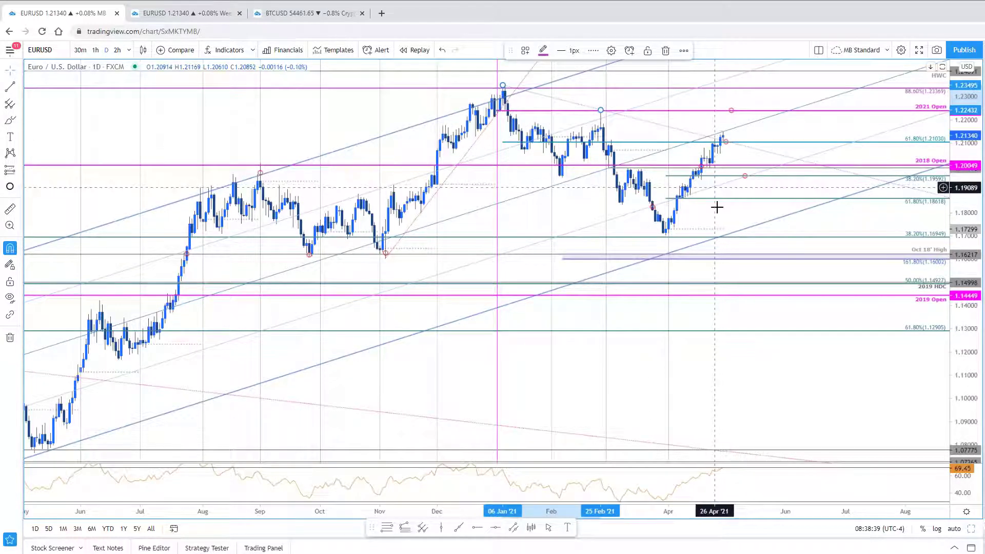
Examine EURUSD daily price action since early 2020 within the ascending channel and near the 61.8% retracement at 1.21030
{"action": "scroll", "coordinate": [717, 268], "scroll_direction": "down", "scroll_amount": 3}
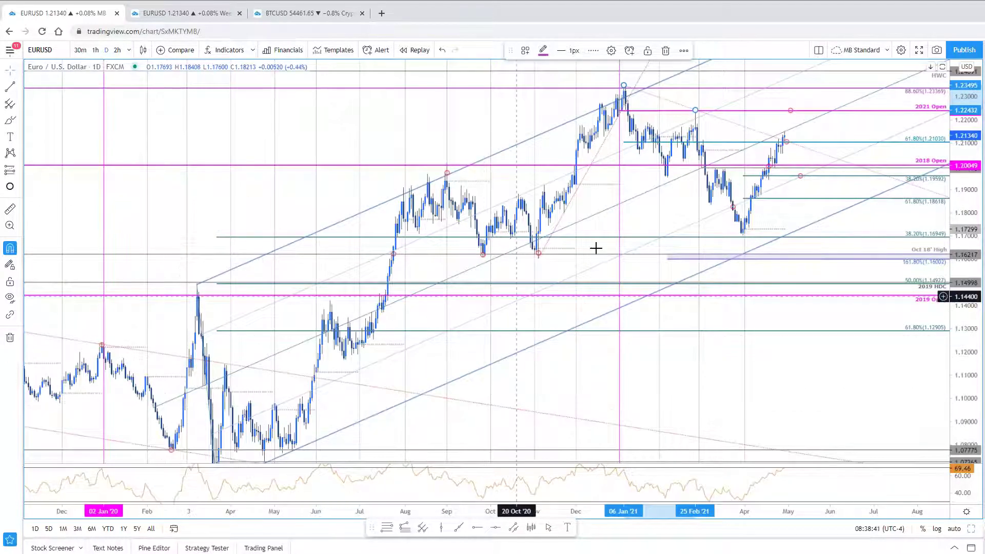
{"action": "scroll", "coordinate": [832, 247], "scroll_direction": "up", "scroll_amount": 2}
{"action": "mouse_move", "coordinate": [796, 130]}
{"action": "left_mouse_down"}
{"action": "mouse_move", "coordinate": [763, 139]}
{"action": "mouse_move", "coordinate": [724, 176]}
{"action": "left_mouse_up"}
{"action": "scroll", "coordinate": [724, 175], "scroll_direction": "up", "scroll_amount": 1}
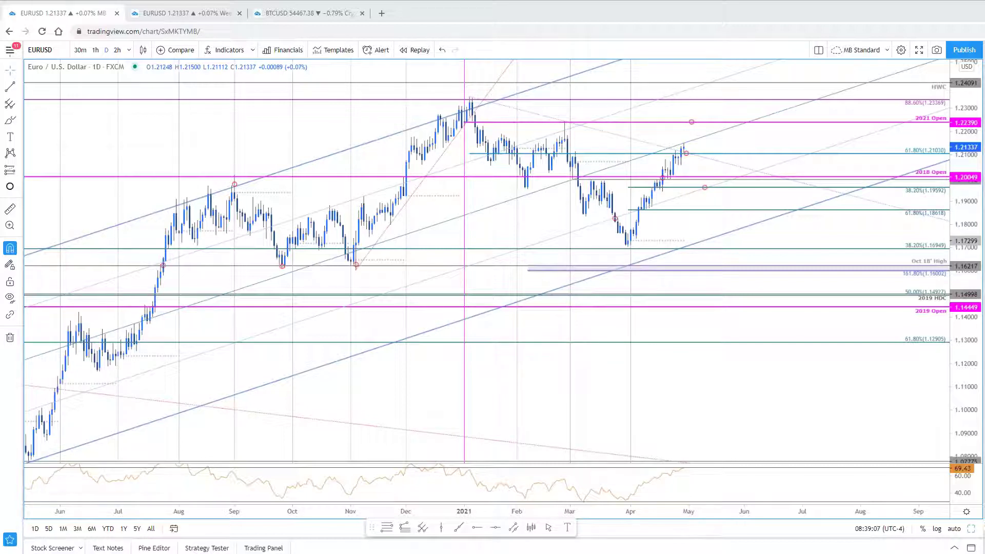
Restore the side-by-side layout, then maximize the two-hour EURUSD chart and show its price action from late March onward
{"action": "left_click", "coordinate": [971, 528]}
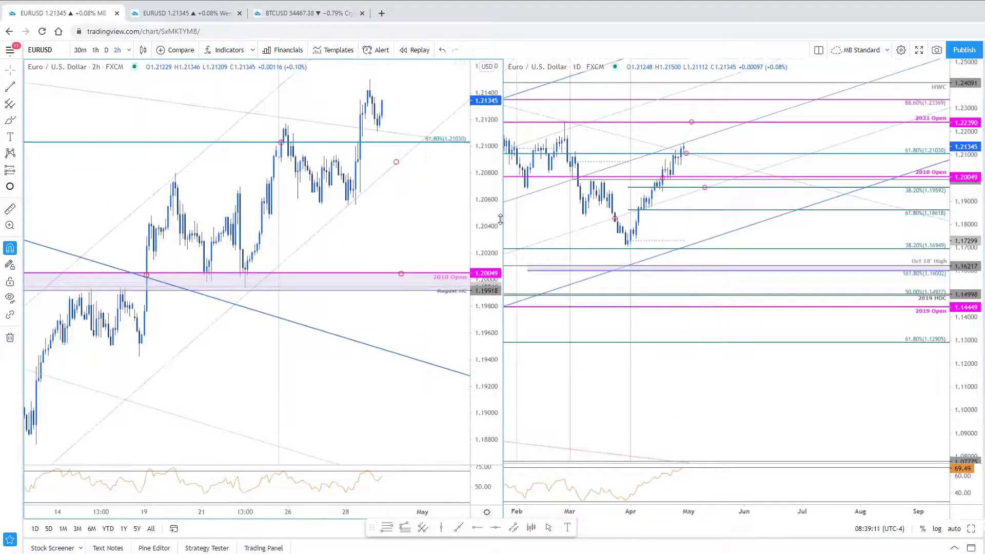
{"action": "left_click_drag", "start_coordinate": [499, 220], "coordinate": [495, 313]}
{"action": "left_click_drag", "start_coordinate": [356, 378], "coordinate": [410, 383]}
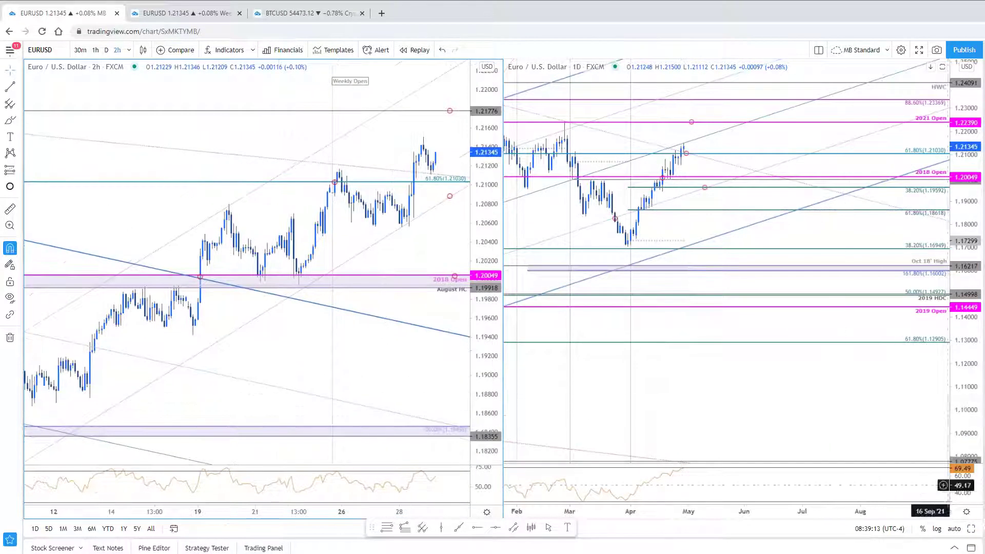
{"action": "left_click", "coordinate": [972, 529]}
{"action": "left_click_drag", "start_coordinate": [858, 378], "coordinate": [738, 328]}
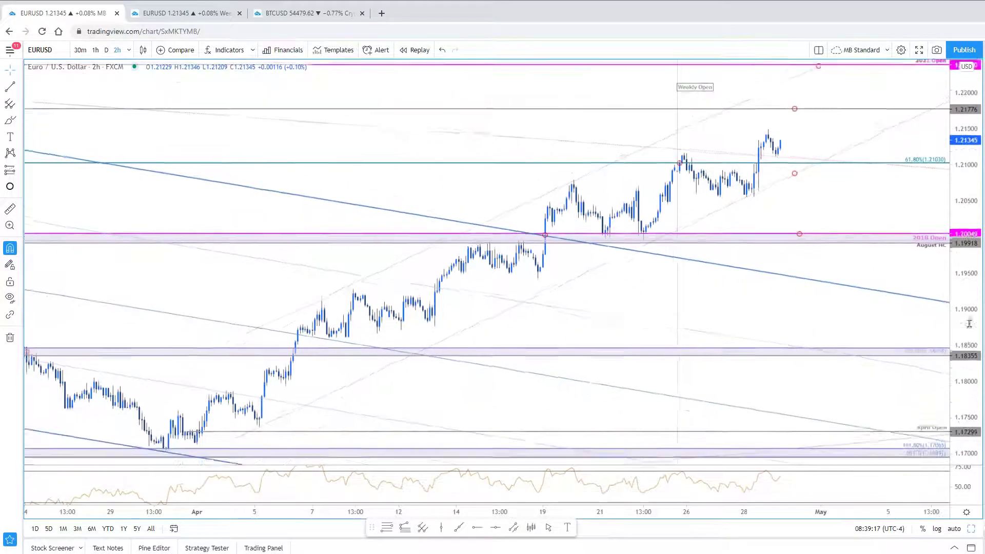
{"action": "left_click_drag", "start_coordinate": [879, 209], "coordinate": [807, 213]}
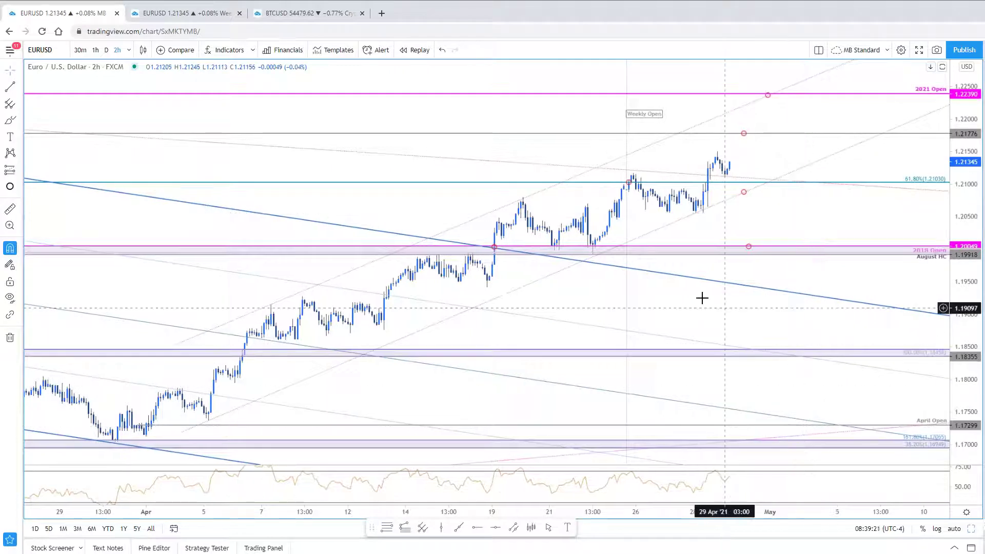
Examine the two-hour EURUSD advance between the 2018 Open zone and the 61.8% retracement at 1.21030
{"action": "right_click", "coordinate": [700, 214]}
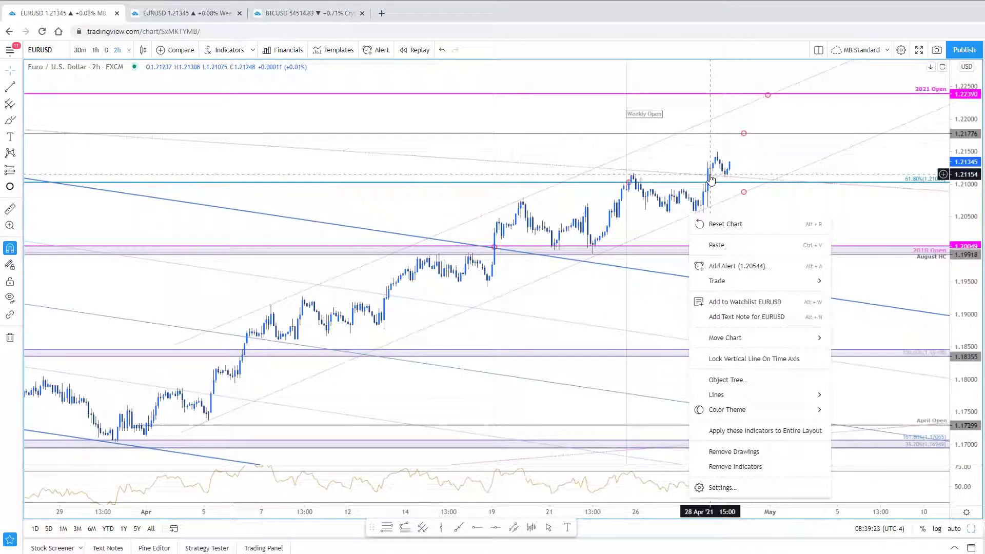
{"action": "left_click", "coordinate": [711, 180]}
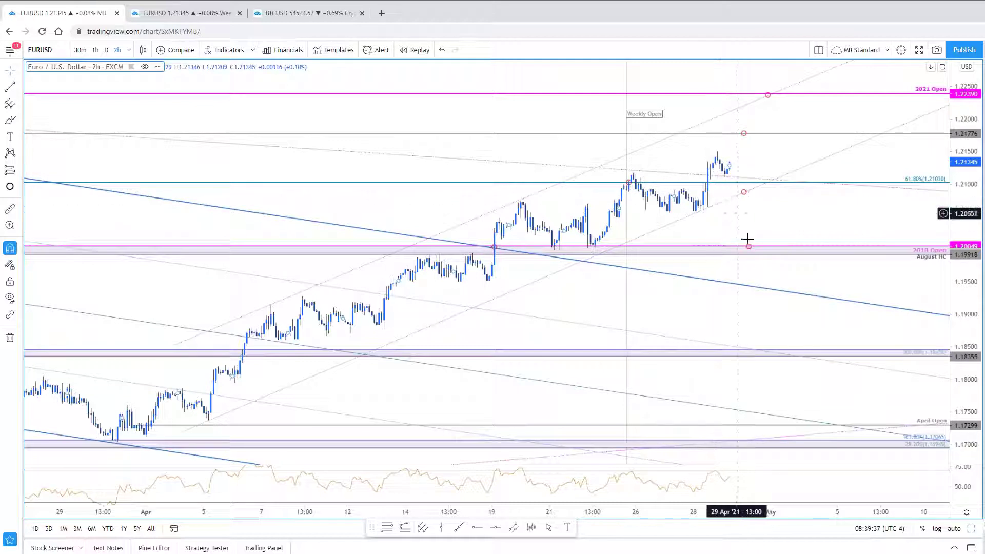
{"action": "scroll", "coordinate": [751, 259], "scroll_direction": "down", "scroll_amount": 3}
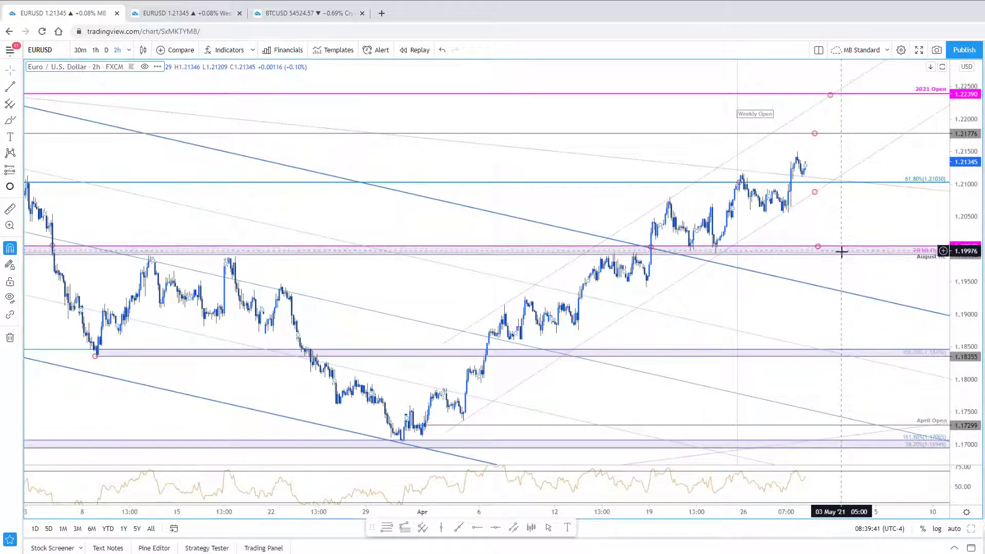
{"action": "scroll", "coordinate": [842, 251], "scroll_direction": "up", "scroll_amount": 4}
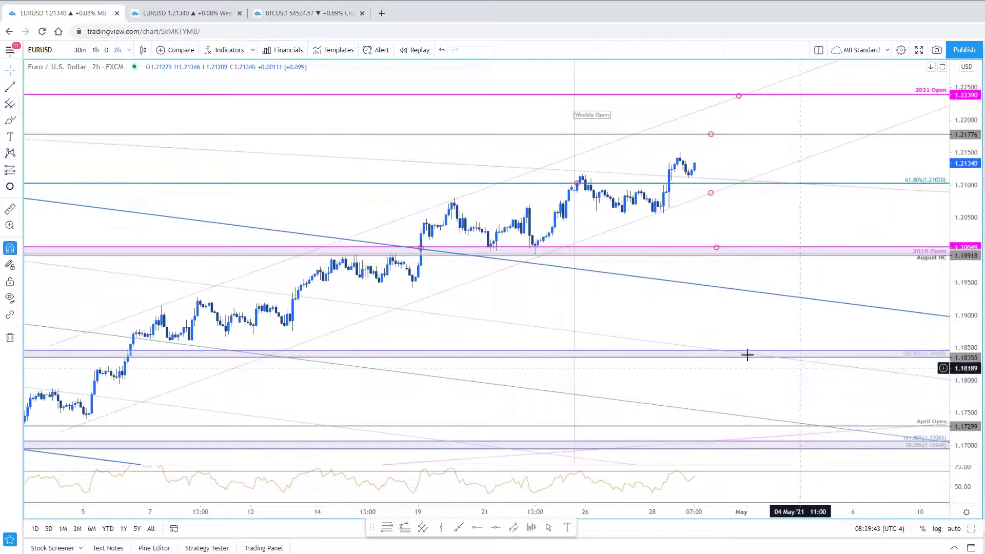
{"action": "scroll", "coordinate": [747, 355], "scroll_direction": "down", "scroll_amount": 3}
Switch to the SB Trade Desk site and enlarge the EURUSD 120min chart in the 4/26/2021 intraday update
{"action": "key", "text": "alt+Tab"}
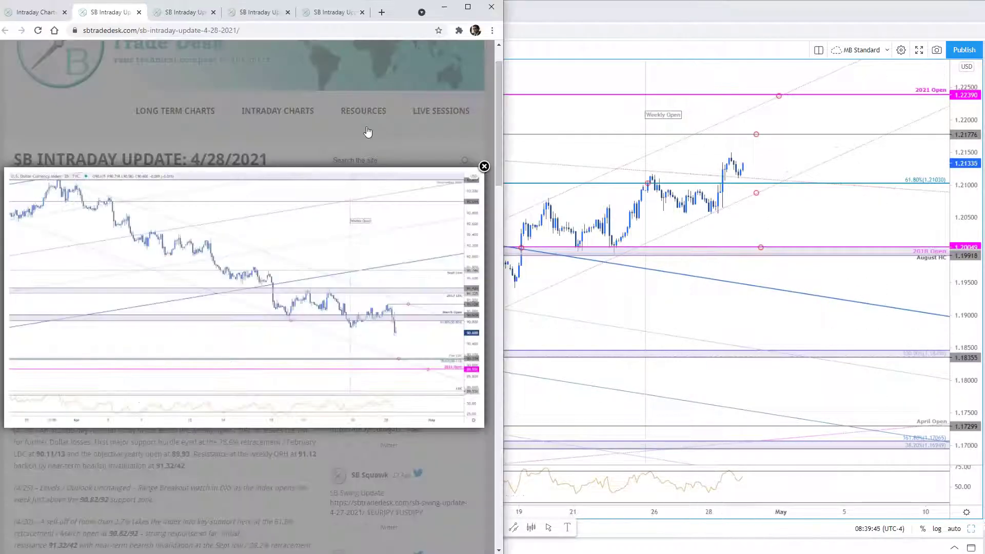
{"action": "left_click", "coordinate": [257, 12]}
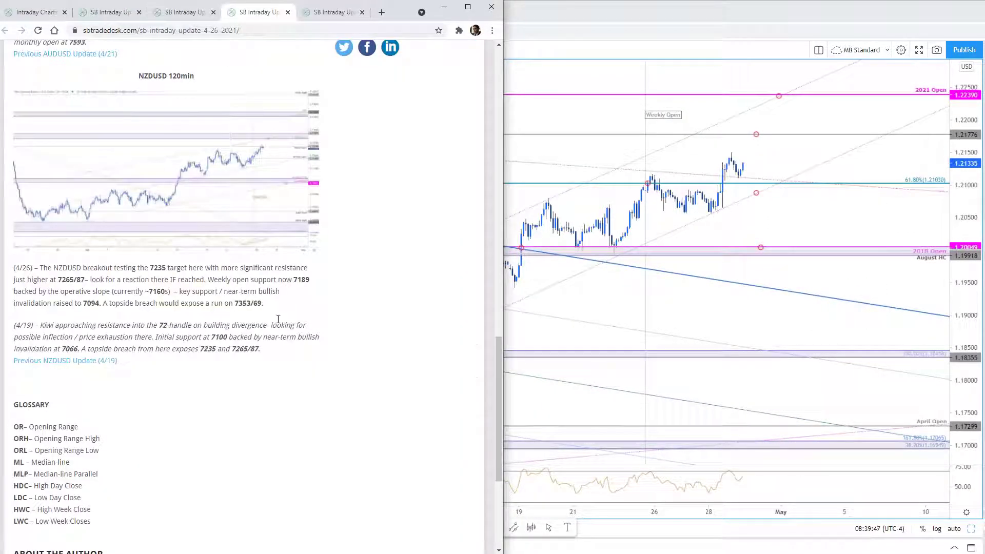
{"action": "left_click", "coordinate": [182, 13]}
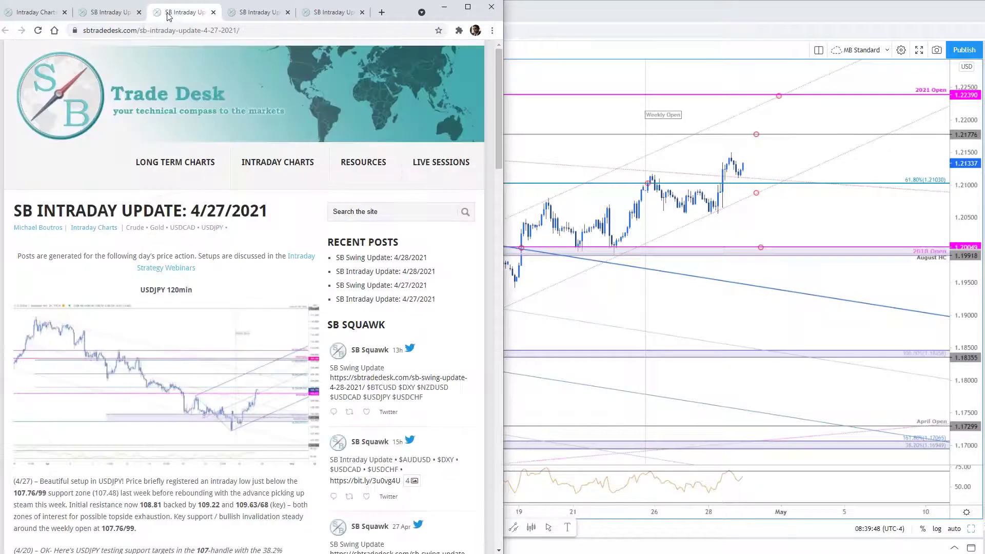
{"action": "left_click", "coordinate": [254, 13]}
{"action": "scroll", "coordinate": [208, 358], "scroll_direction": "up", "scroll_amount": 10}
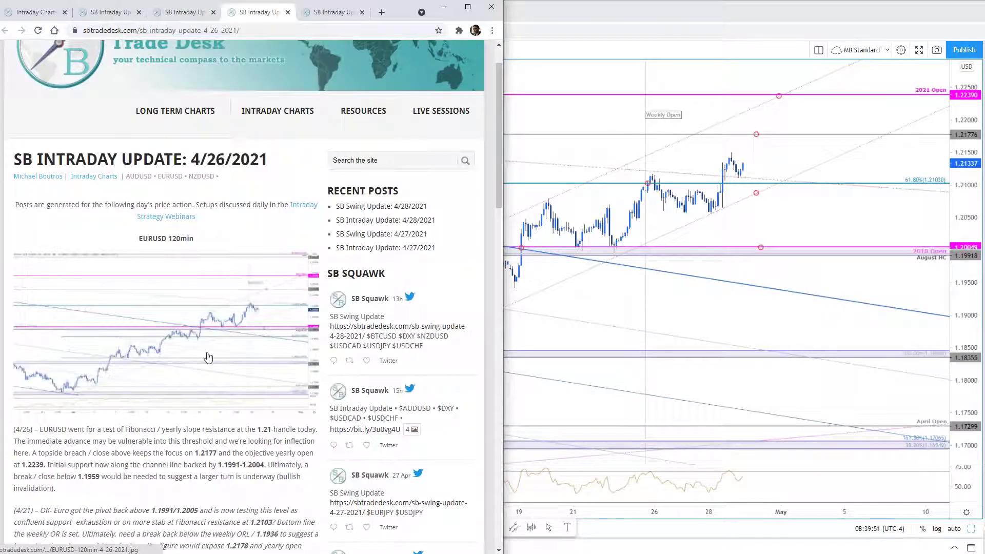
{"action": "left_click", "coordinate": [221, 385]}
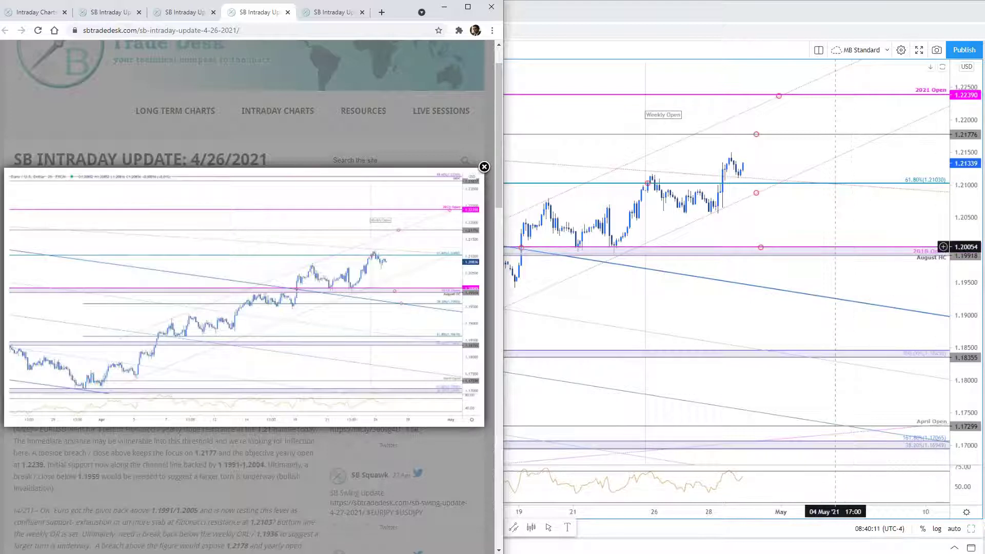
Return to TradingView and examine the two-hour EURUSD levels from the 2018 Open up to the 2021 Open
{"action": "left_click", "coordinate": [798, 215]}
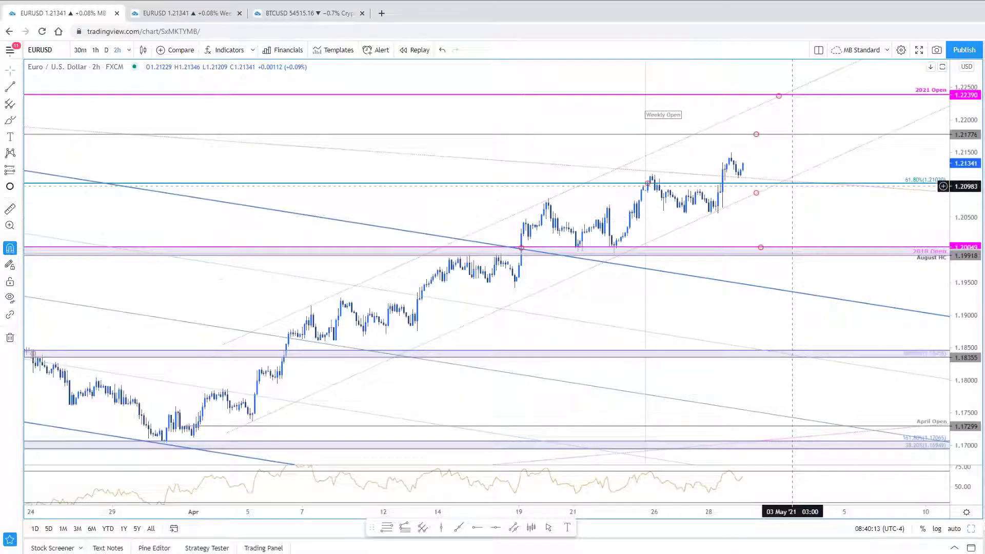
{"action": "scroll", "coordinate": [814, 260], "scroll_direction": "up", "scroll_amount": 2}
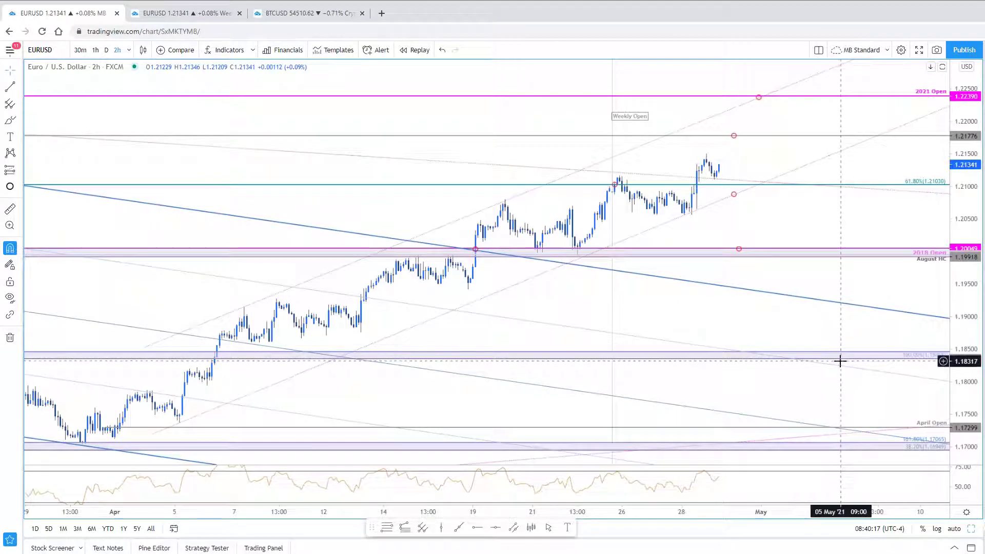
{"action": "scroll", "coordinate": [840, 359], "scroll_direction": "down", "scroll_amount": 2}
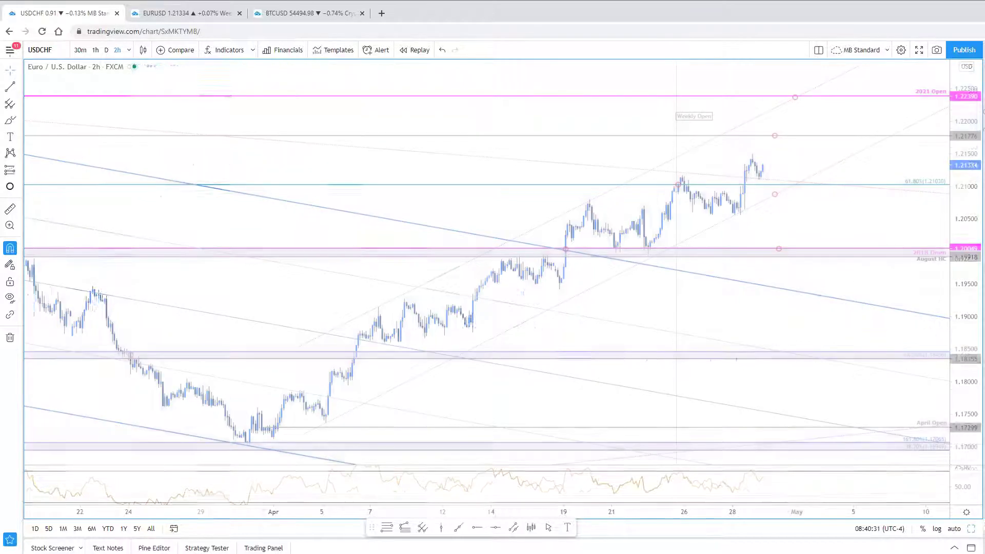
Change the symbol to USDCHF and rescale the two-hour chart to include the 61.8% level at 0.90307
{"action": "scroll", "coordinate": [877, 399], "scroll_direction": "up", "scroll_amount": 1}
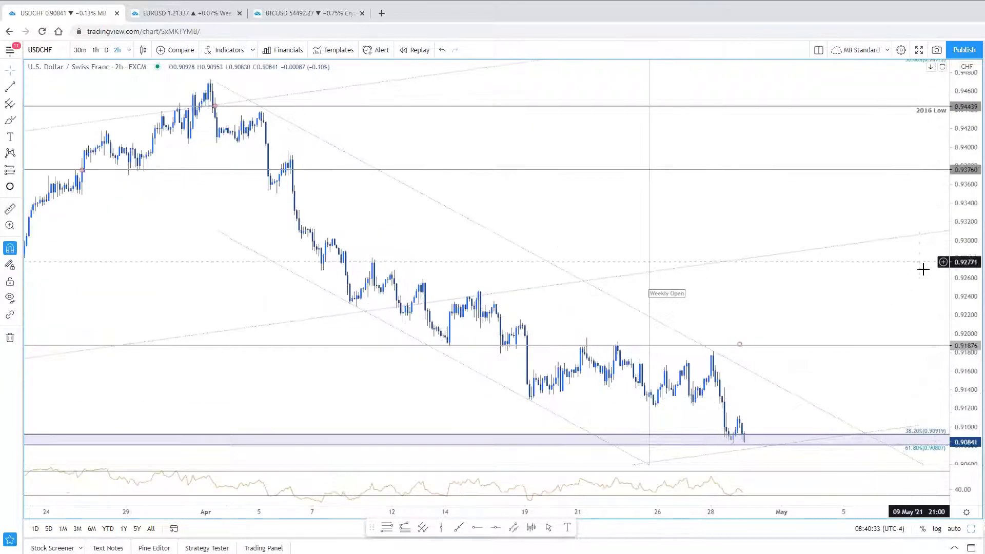
{"action": "left_click_drag", "start_coordinate": [908, 278], "coordinate": [900, 255]}
{"action": "left_click_drag", "start_coordinate": [966, 263], "coordinate": [967, 286]}
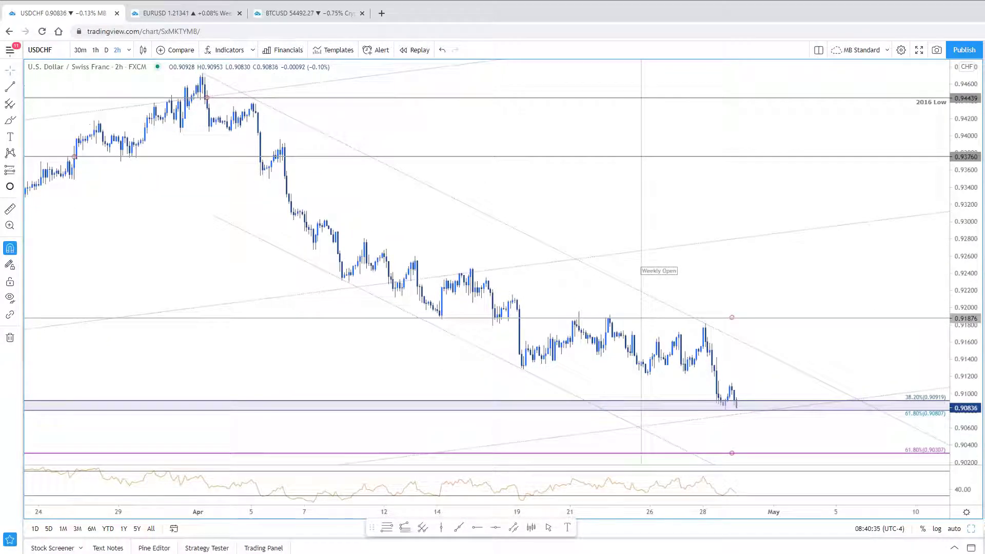
Switch to the SB Trade Desk site and enlarge the USDCHF 120min chart in the 4/28/2021 intraday update
{"action": "key", "text": "alt+Tab"}
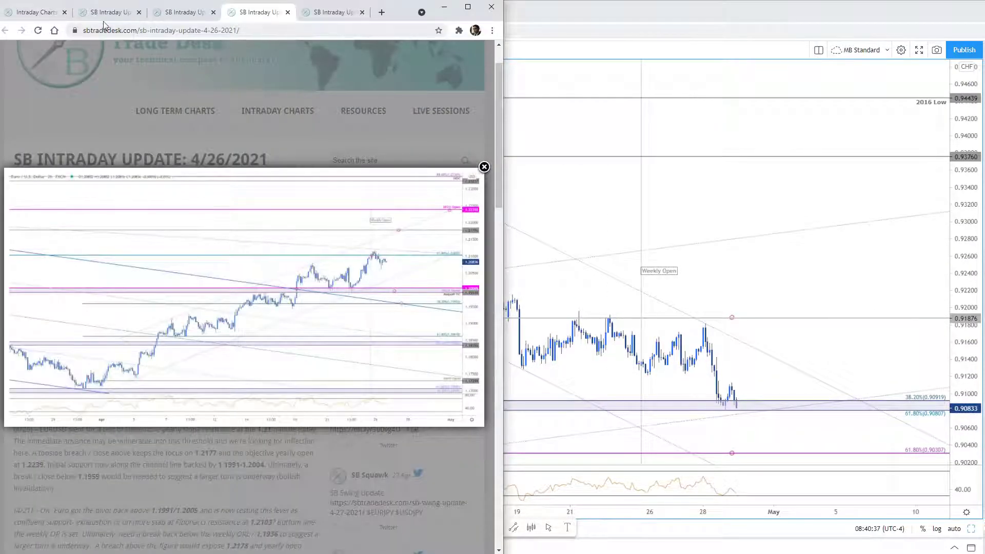
{"action": "left_click", "coordinate": [124, 13]}
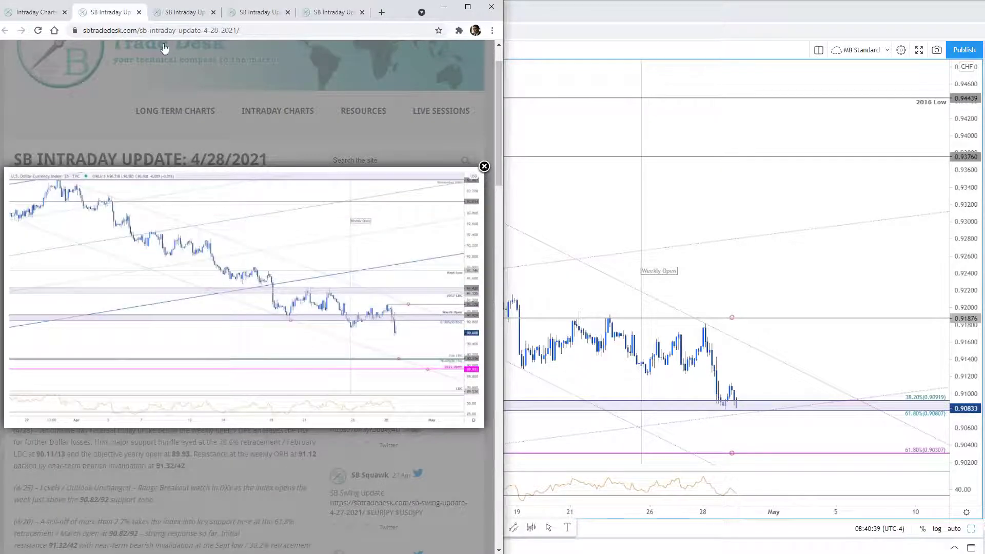
{"action": "left_click", "coordinate": [286, 170]}
{"action": "scroll", "coordinate": [421, 431], "scroll_direction": "down", "scroll_amount": 8}
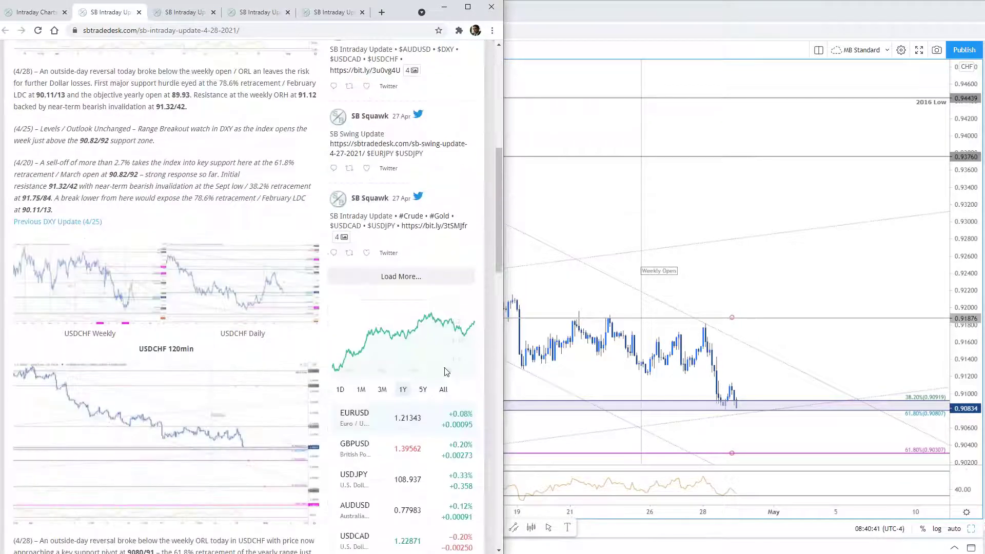
{"action": "scroll", "coordinate": [229, 321], "scroll_direction": "down", "scroll_amount": 1}
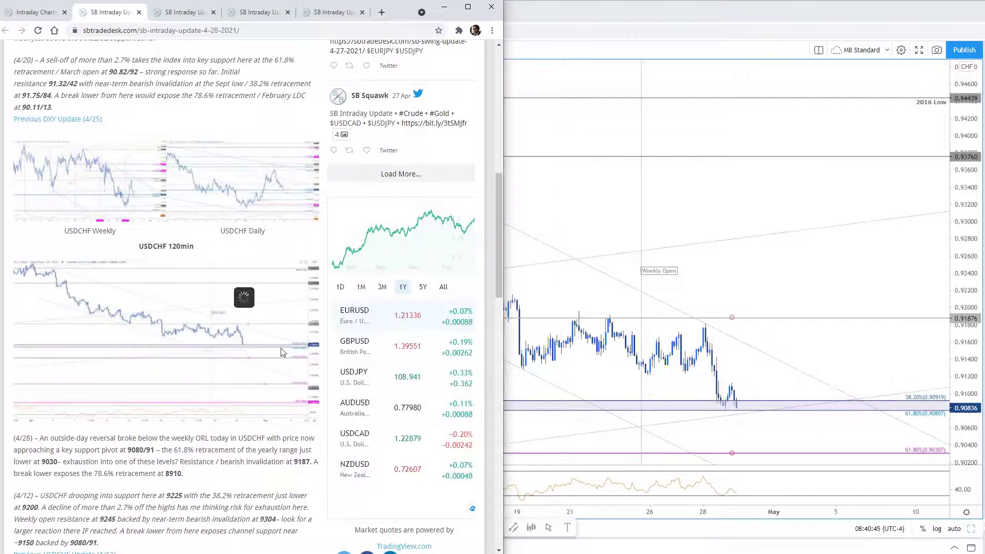
{"action": "left_click", "coordinate": [242, 296]}
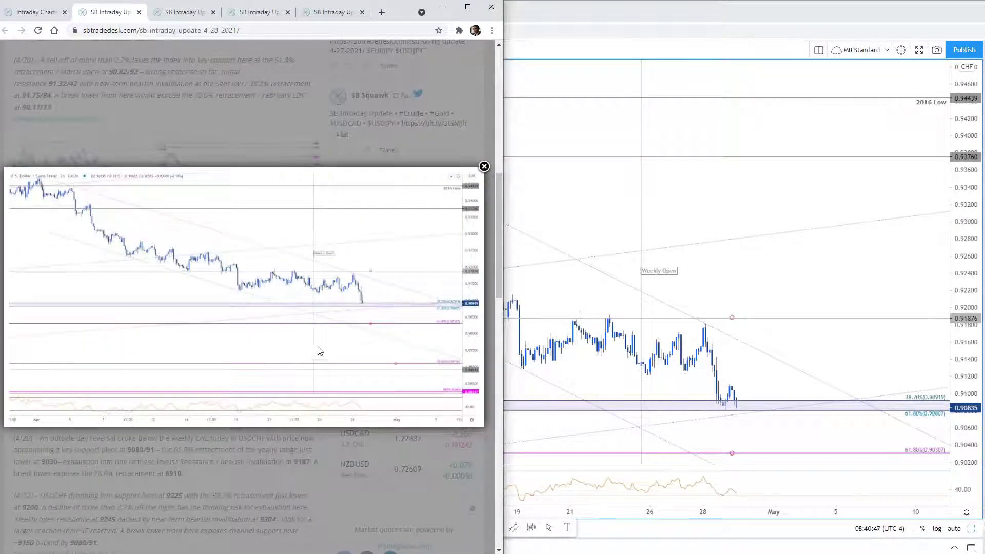
Back in TradingView, restore the side-by-side layout and examine the USDCHF daily chart from mid-2020 to the latest decline
{"action": "left_click", "coordinate": [883, 280]}
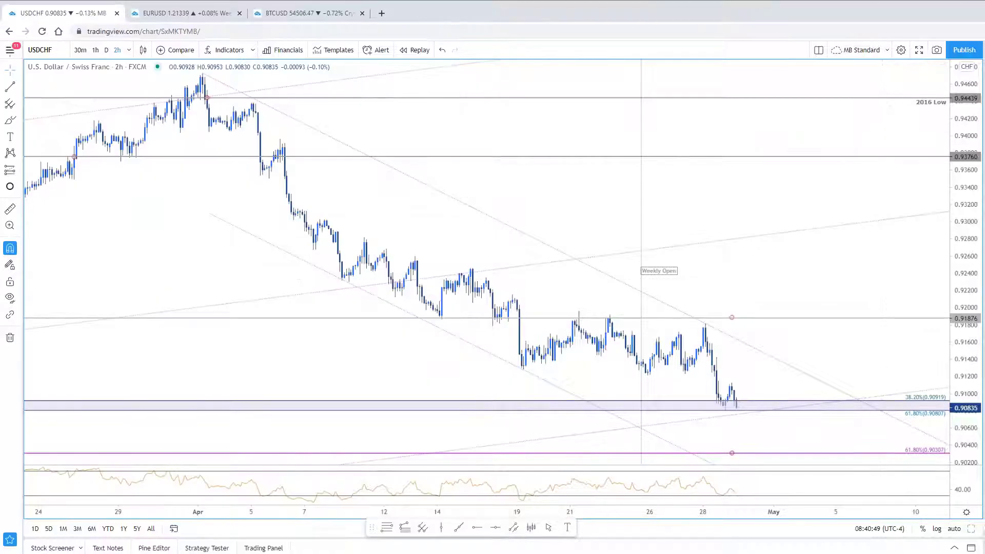
{"action": "left_click", "coordinate": [971, 529]}
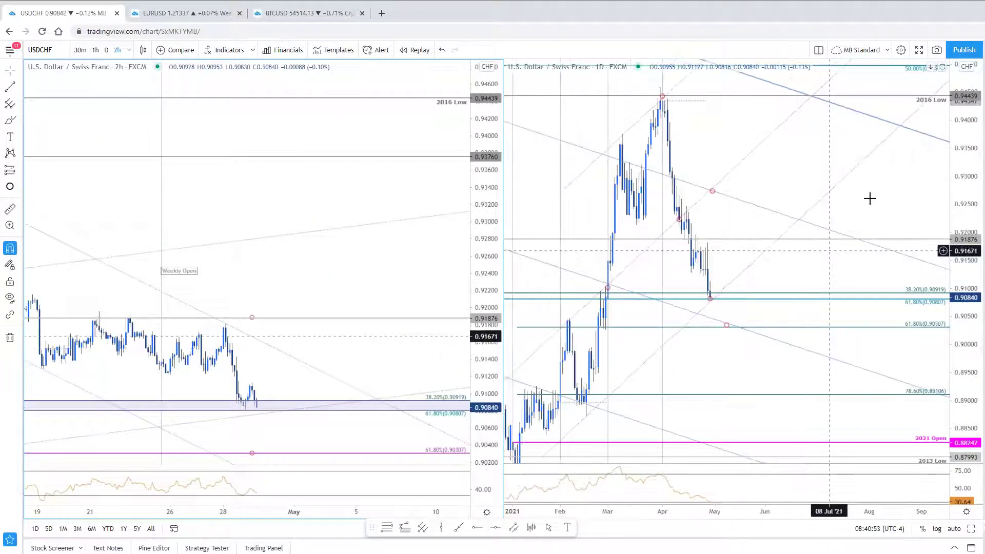
{"action": "left_click_drag", "start_coordinate": [966, 184], "coordinate": [965, 264]}
{"action": "left_click_drag", "start_coordinate": [590, 216], "coordinate": [802, 202]}
{"action": "scroll", "coordinate": [721, 299], "scroll_direction": "down", "scroll_amount": 2}
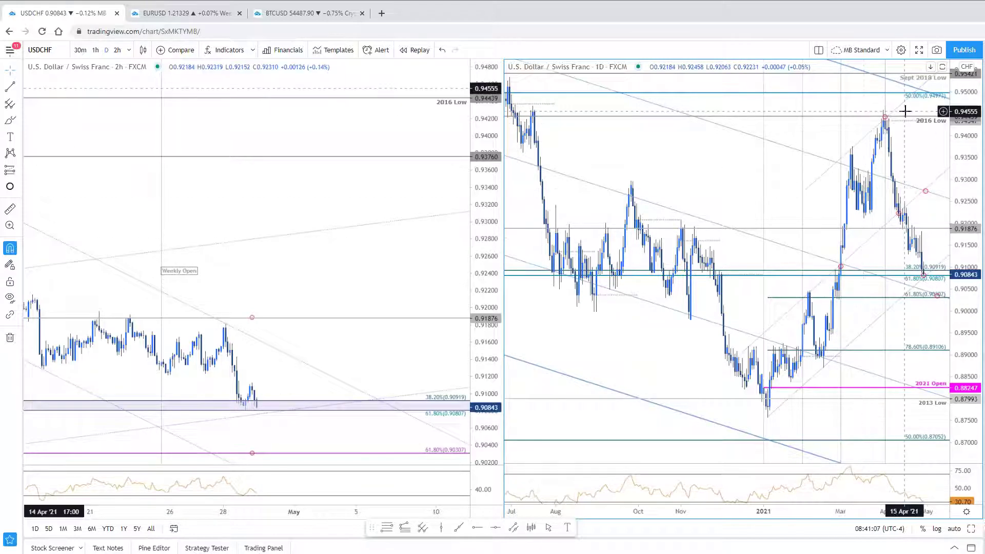
{"action": "scroll", "coordinate": [908, 123], "scroll_direction": "up", "scroll_amount": 2}
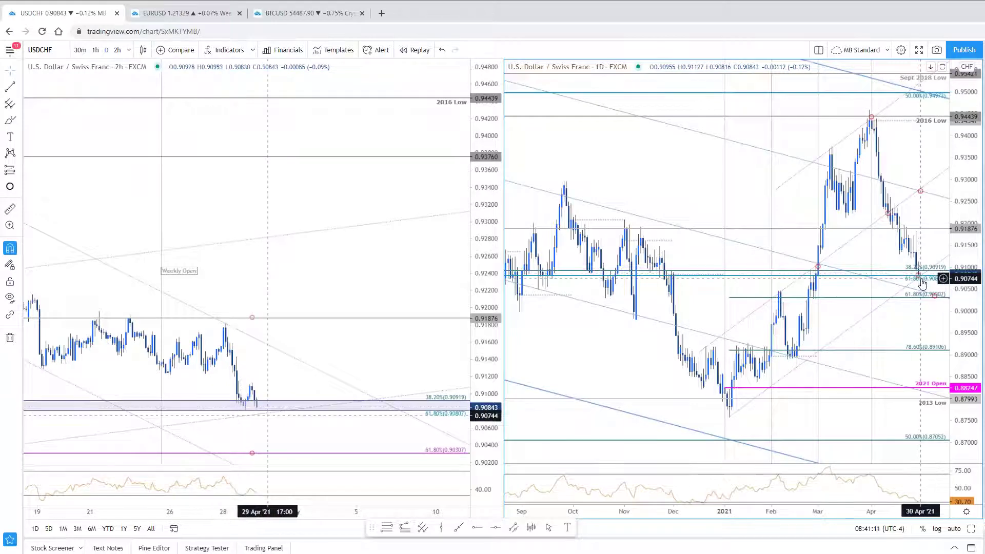
Show USDCHF on the Weekly Charts layout and examine the long-term Fibonacci retracements around 0.908, including the one starting in January 2015
{"action": "left_click", "coordinate": [194, 13]}
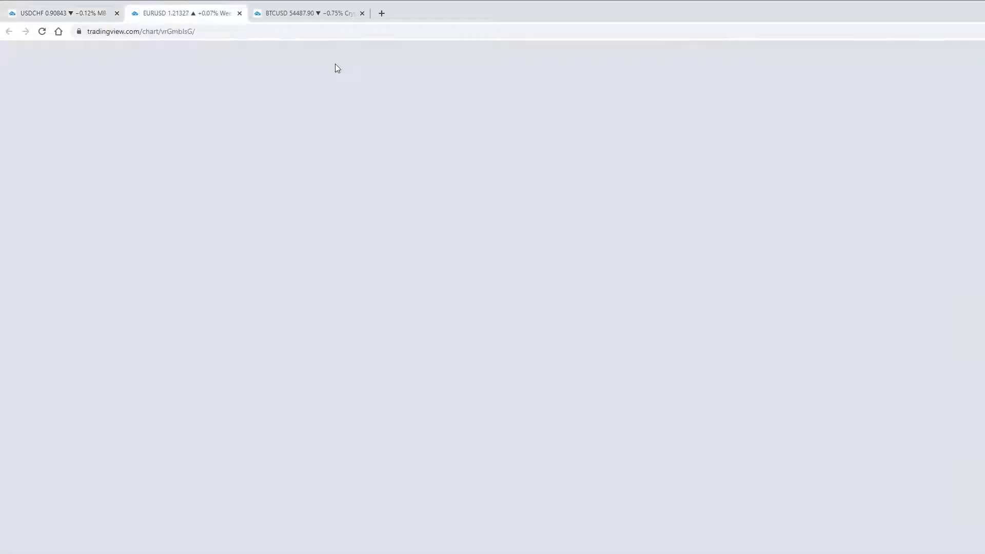
{"action": "left_click", "coordinate": [984, 154]}
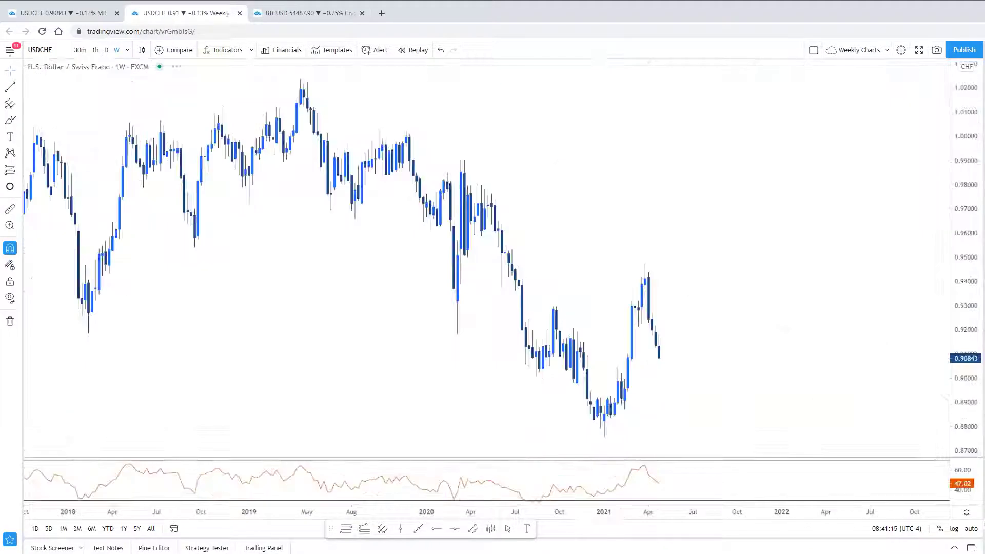
{"action": "scroll", "coordinate": [709, 363], "scroll_direction": "down", "scroll_amount": 3}
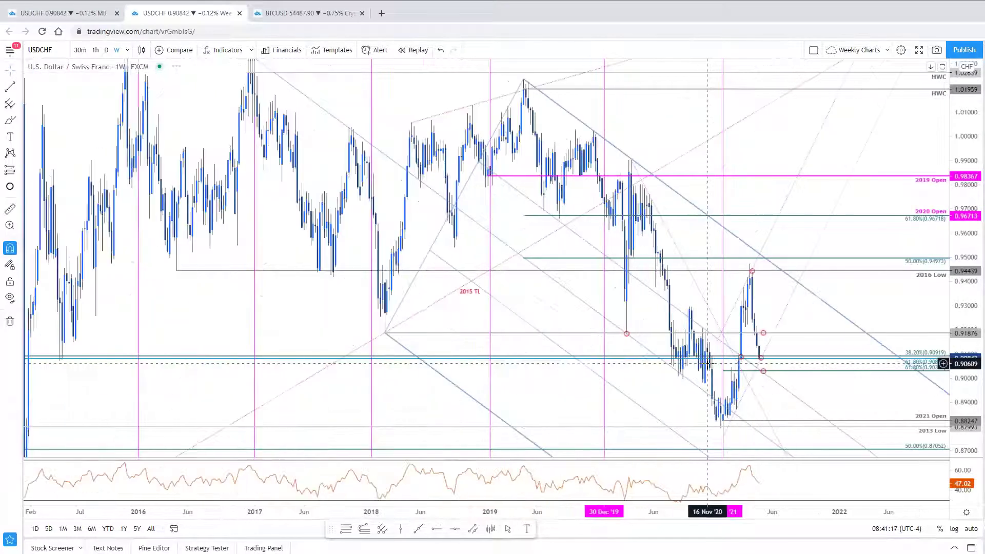
{"action": "scroll", "coordinate": [660, 390], "scroll_direction": "down", "scroll_amount": 3}
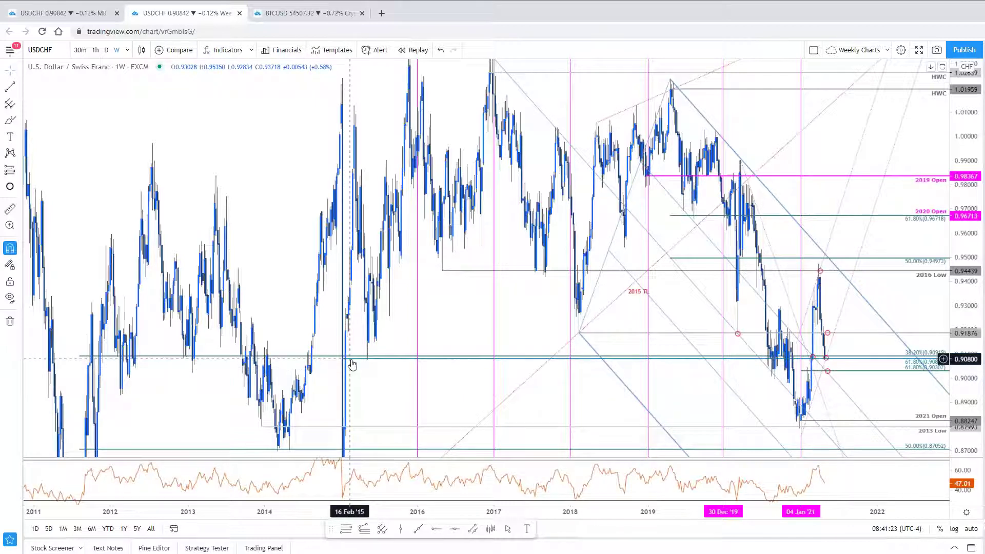
{"action": "left_click", "coordinate": [352, 360]}
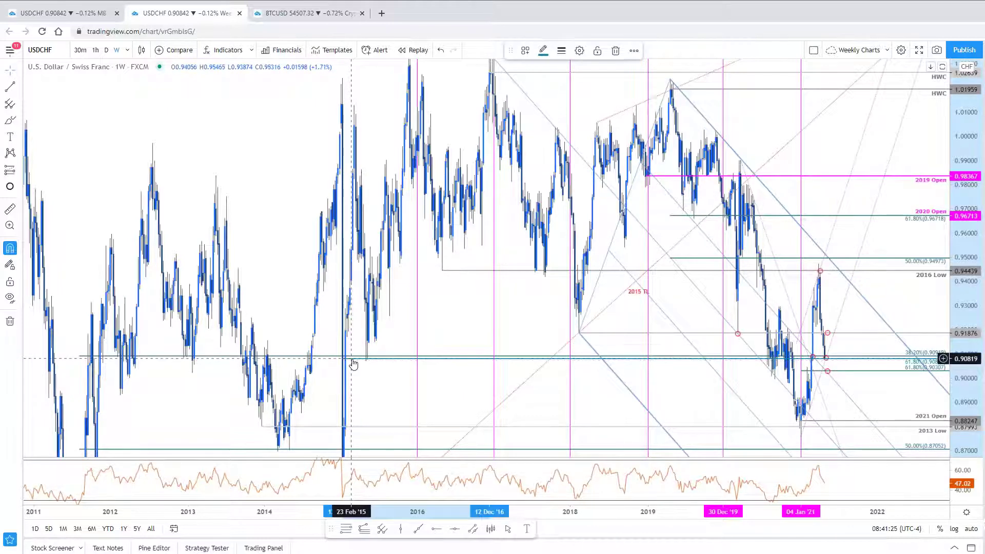
{"action": "scroll", "coordinate": [313, 382], "scroll_direction": "down", "scroll_amount": 3}
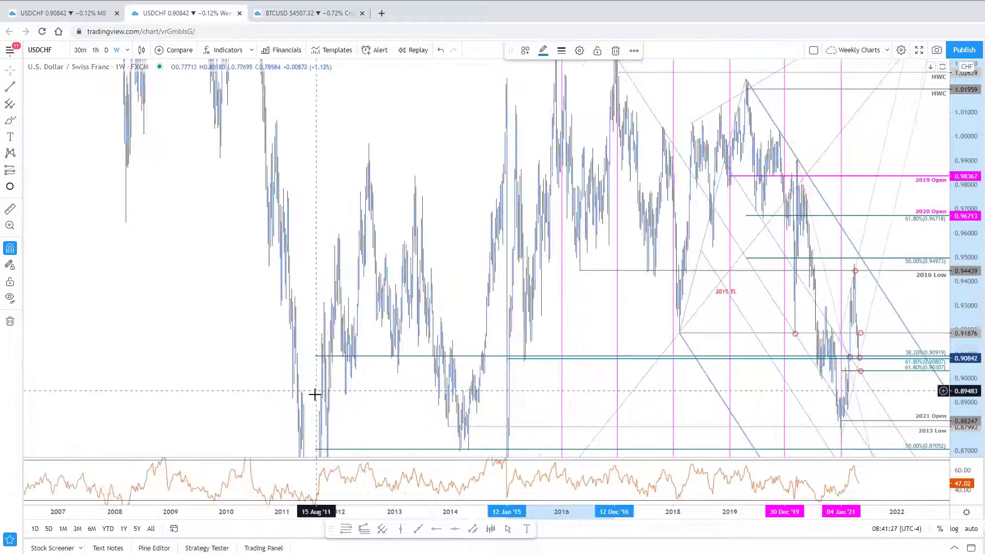
Rescale the weekly USDCHF chart and examine price since 2018 against the descending channel and the 61.8% retracement at 0.90307
{"action": "left_click_drag", "start_coordinate": [961, 232], "coordinate": [961, 372]}
{"action": "left_click_drag", "start_coordinate": [417, 171], "coordinate": [289, 143]}
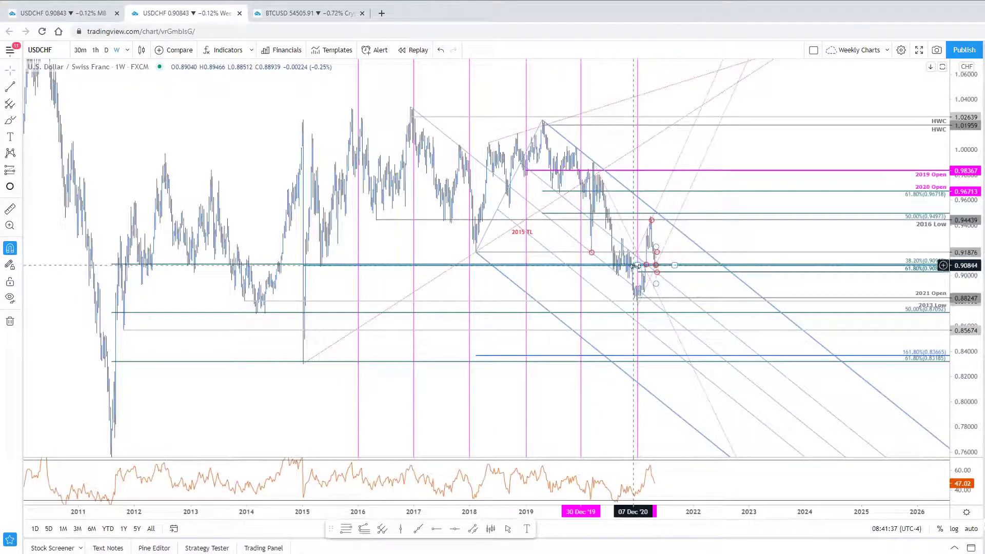
{"action": "scroll", "coordinate": [635, 266], "scroll_direction": "up", "scroll_amount": 3}
{"action": "scroll", "coordinate": [457, 268], "scroll_direction": "up", "scroll_amount": 3}
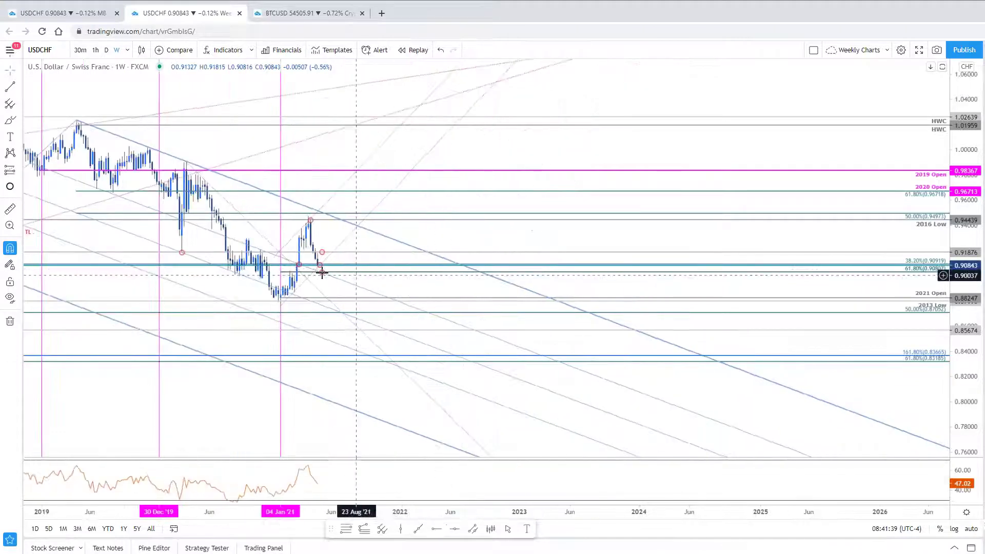
{"action": "left_click_drag", "start_coordinate": [460, 236], "coordinate": [796, 240]}
{"action": "scroll", "coordinate": [780, 257], "scroll_direction": "up", "scroll_amount": 3}
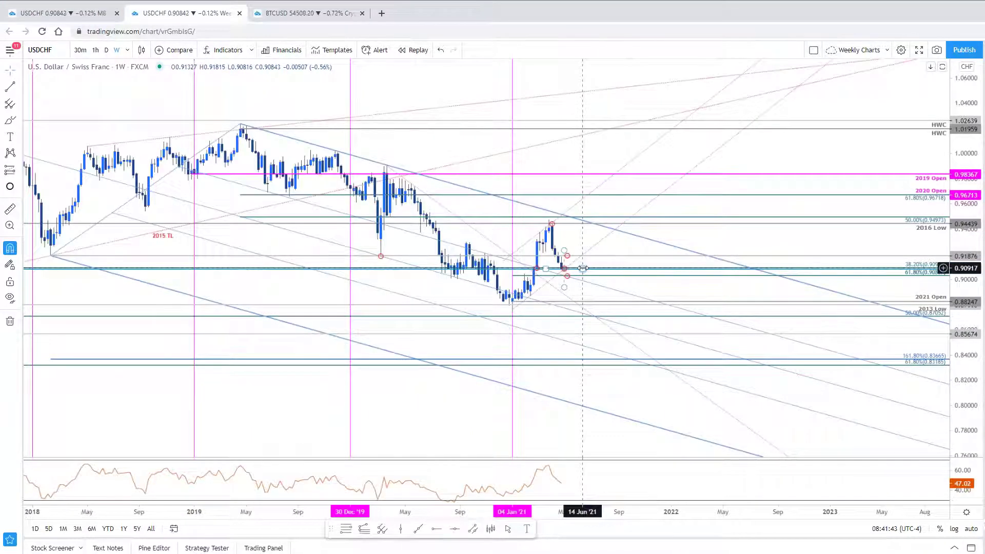
{"action": "left_click", "coordinate": [610, 280]}
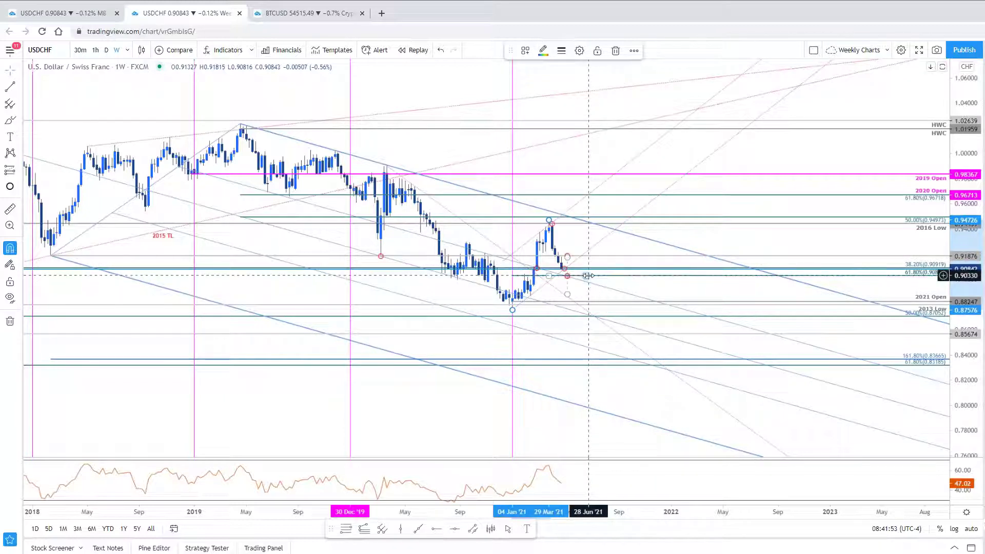
Return to the MB Standard layout, maximize the USDCHF daily chart and examine the 61.8% retracement of the 2021 rally at 0.90307
{"action": "key", "text": "ctrl+1"}
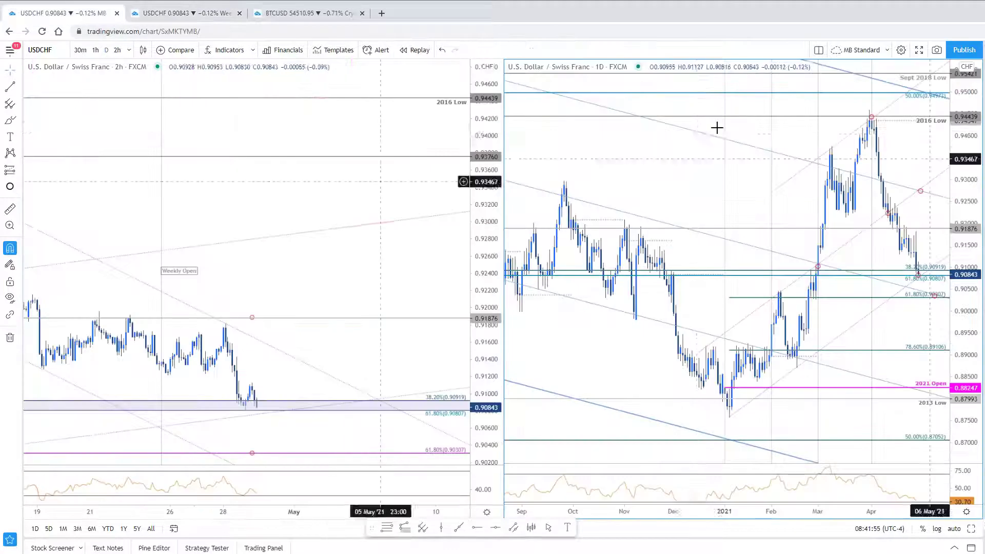
{"action": "left_click_drag", "start_coordinate": [722, 188], "coordinate": [654, 205]}
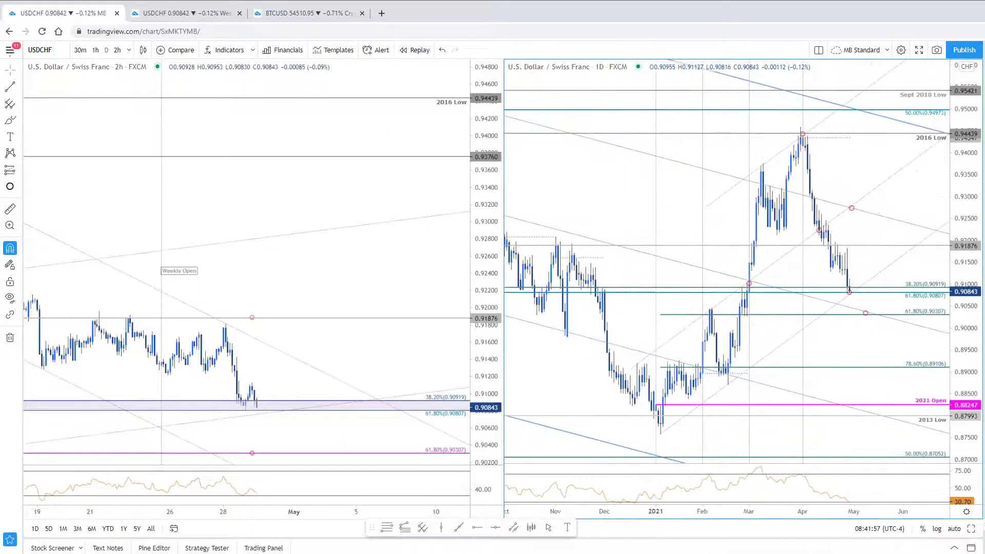
{"action": "left_click", "coordinate": [972, 529]}
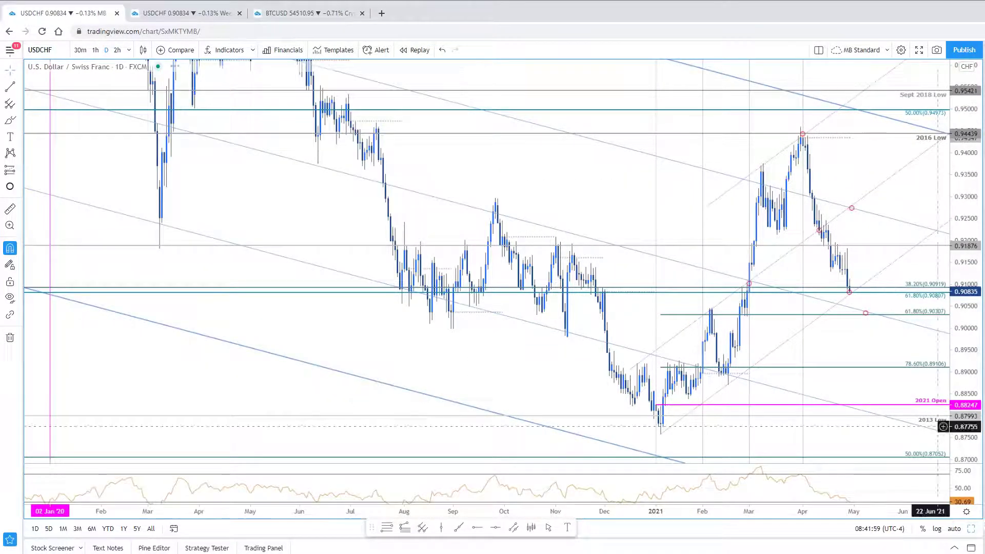
{"action": "left_click_drag", "start_coordinate": [868, 231], "coordinate": [567, 229]}
{"action": "scroll", "coordinate": [735, 368], "scroll_direction": "up", "scroll_amount": 1}
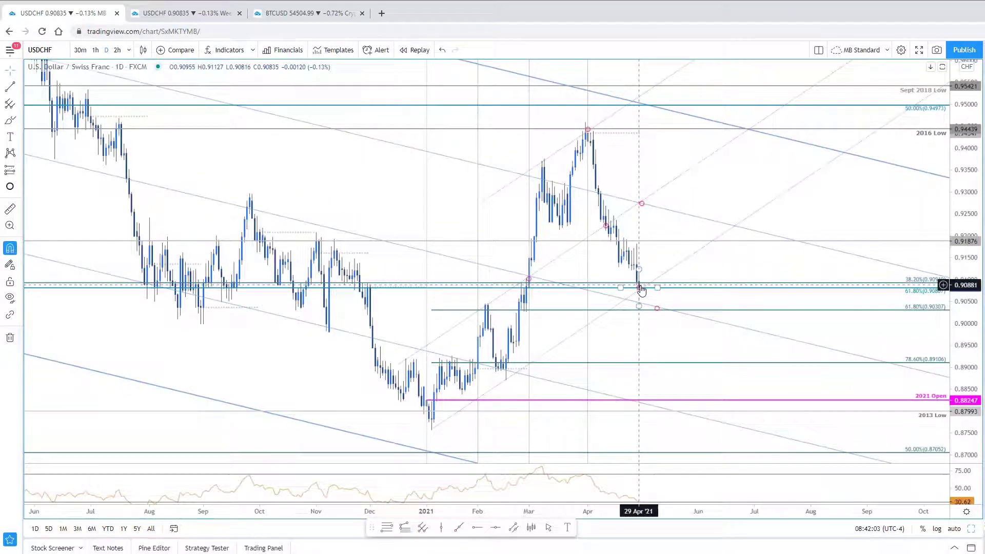
{"action": "left_click", "coordinate": [664, 313]}
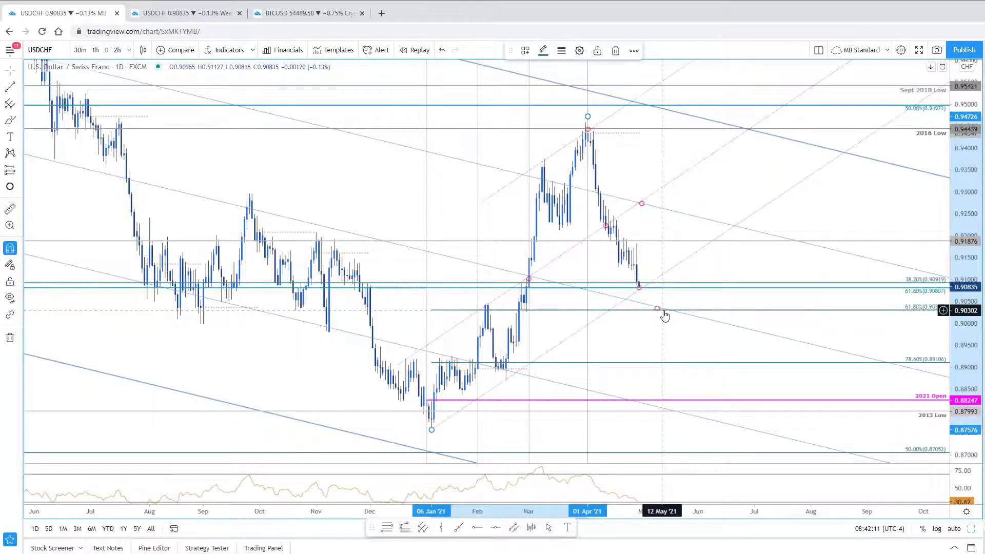
Examine the descending channel on the USDCHF daily chart from the April 2019 high to the latest decline
{"action": "scroll", "coordinate": [664, 316], "scroll_direction": "down", "scroll_amount": 5}
{"action": "scroll", "coordinate": [554, 285], "scroll_direction": "down", "scroll_amount": 3}
{"action": "scroll", "coordinate": [554, 247], "scroll_direction": "down", "scroll_amount": 3}
{"action": "left_click", "coordinate": [554, 221]}
{"action": "left_click_drag", "start_coordinate": [554, 221], "coordinate": [611, 311]}
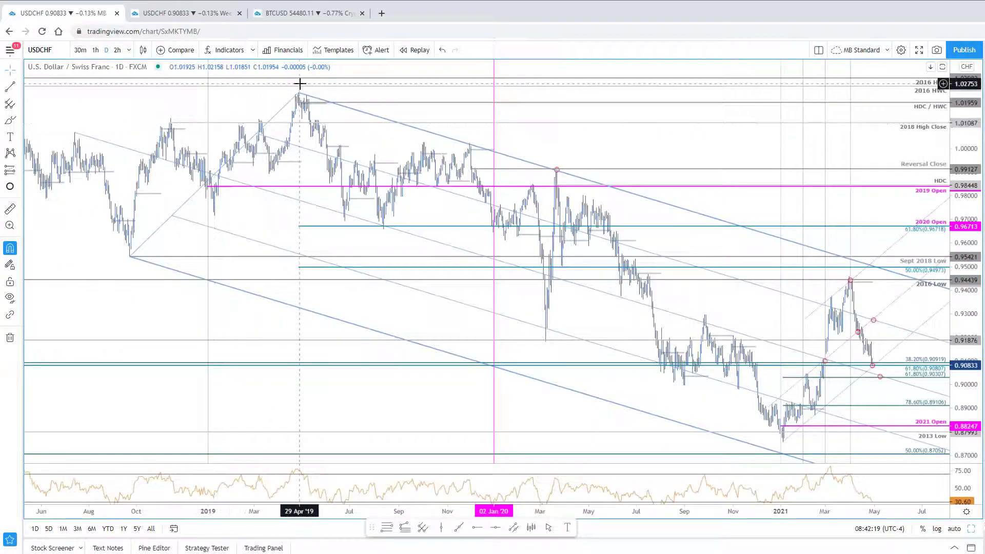
{"action": "left_click_drag", "start_coordinate": [662, 142], "coordinate": [564, 108]}
{"action": "scroll", "coordinate": [742, 281], "scroll_direction": "up", "scroll_amount": 3}
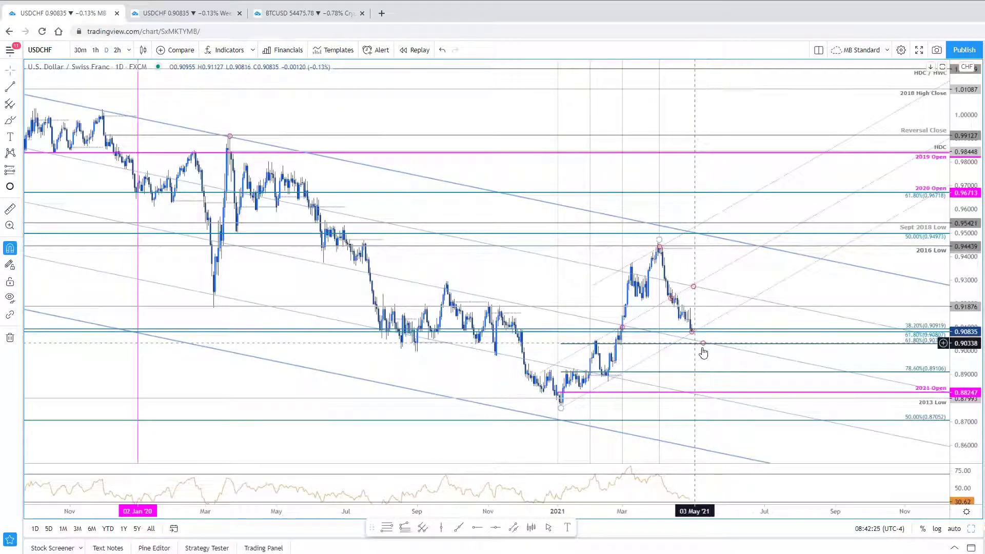
Rescale the USDCHF daily chart and examine the April 2021 decline into the support levels between 0.908 and 0.903
{"action": "left_click_drag", "start_coordinate": [954, 327], "coordinate": [916, 164]}
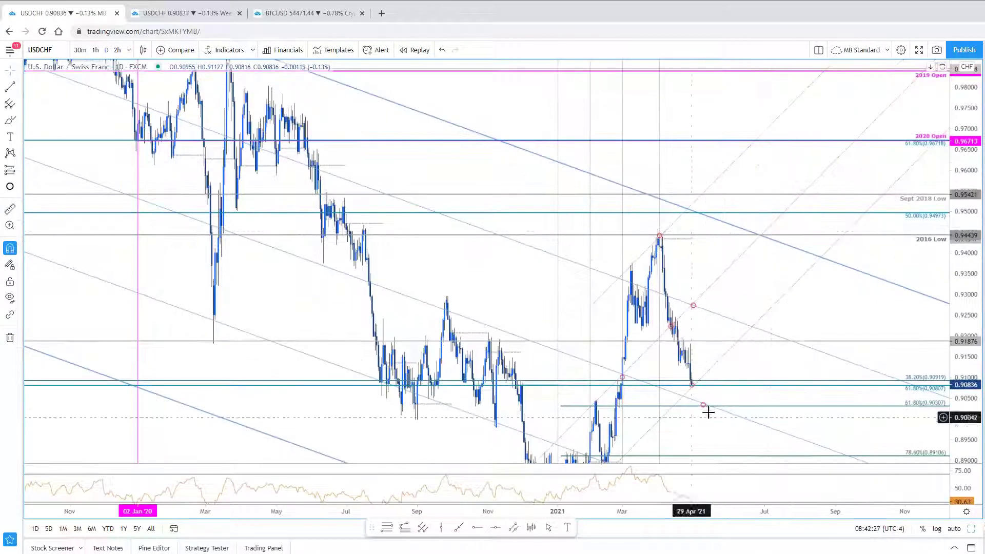
{"action": "scroll", "coordinate": [708, 413], "scroll_direction": "up", "scroll_amount": 4}
{"action": "left_click_drag", "start_coordinate": [651, 285], "coordinate": [847, 178]}
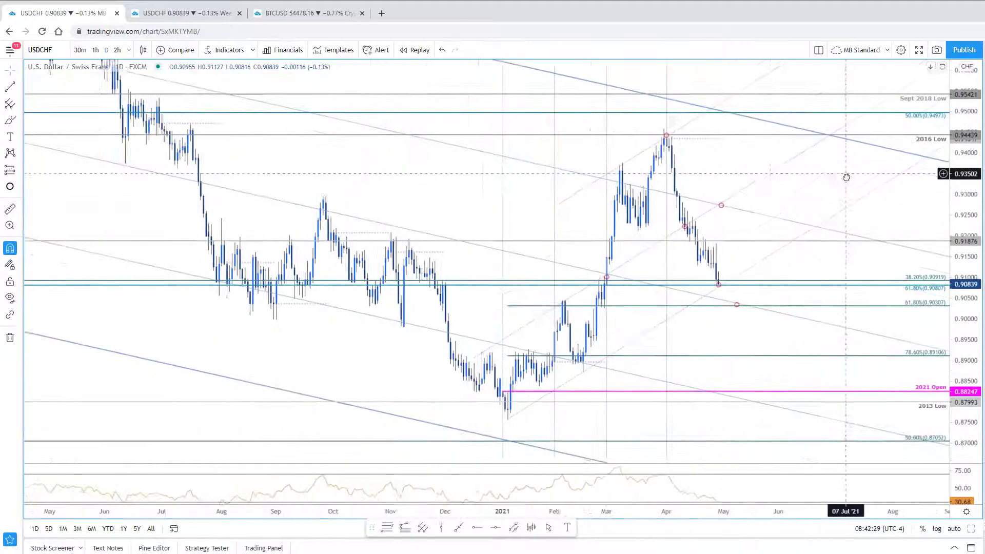
{"action": "scroll", "coordinate": [717, 329], "scroll_direction": "up", "scroll_amount": 1}
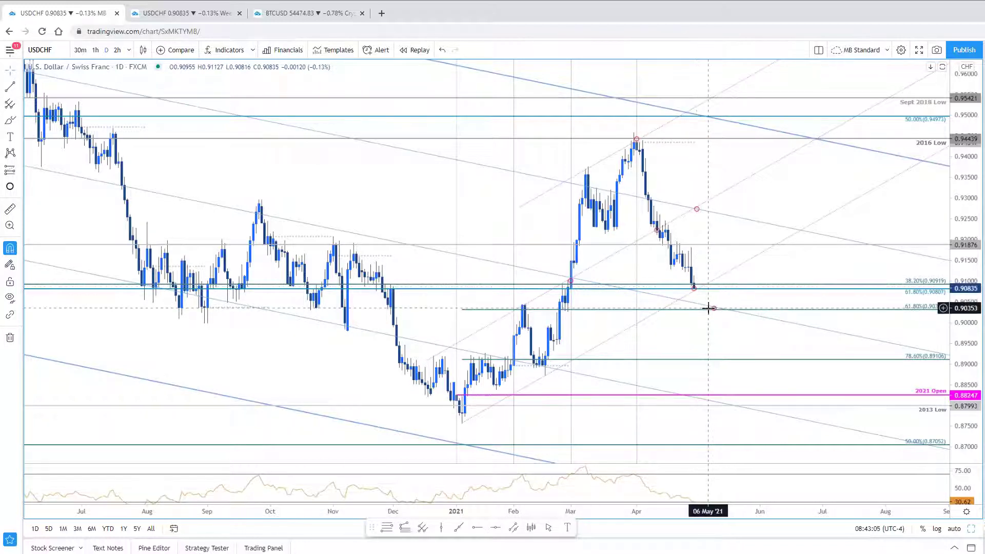
{"action": "scroll", "coordinate": [809, 185], "scroll_direction": "down", "scroll_amount": 3}
{"action": "left_click_drag", "start_coordinate": [812, 199], "coordinate": [813, 222]}
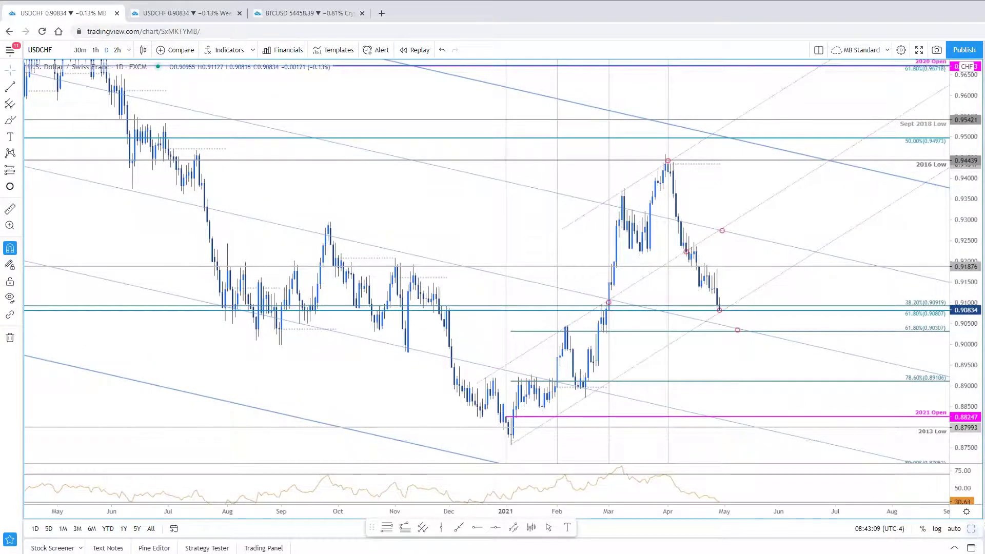
Restore the side-by-side layout, rescale the USDCHF two-hour chart to include lower supports, and maximize it for review
{"action": "left_click", "coordinate": [972, 529]}
{"action": "left_click_drag", "start_coordinate": [361, 264], "coordinate": [394, 253]}
{"action": "left_click_drag", "start_coordinate": [487, 253], "coordinate": [487, 280]}
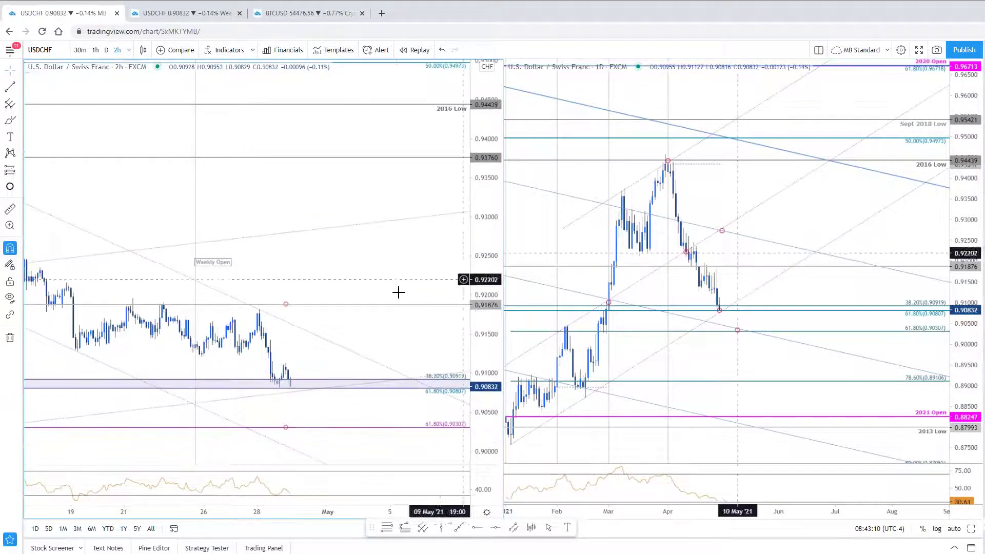
{"action": "left_click_drag", "start_coordinate": [405, 245], "coordinate": [439, 209]}
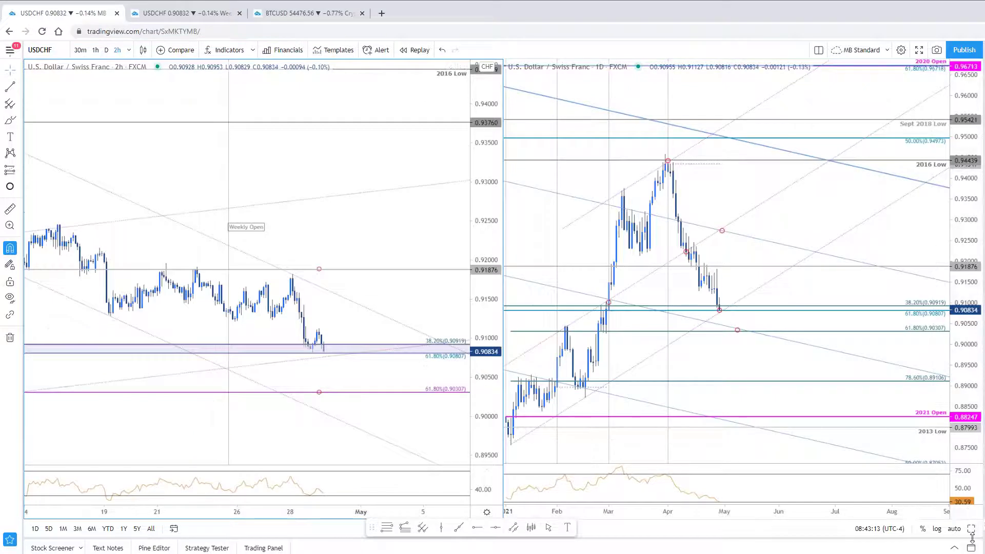
{"action": "key", "text": "alt+Return"}
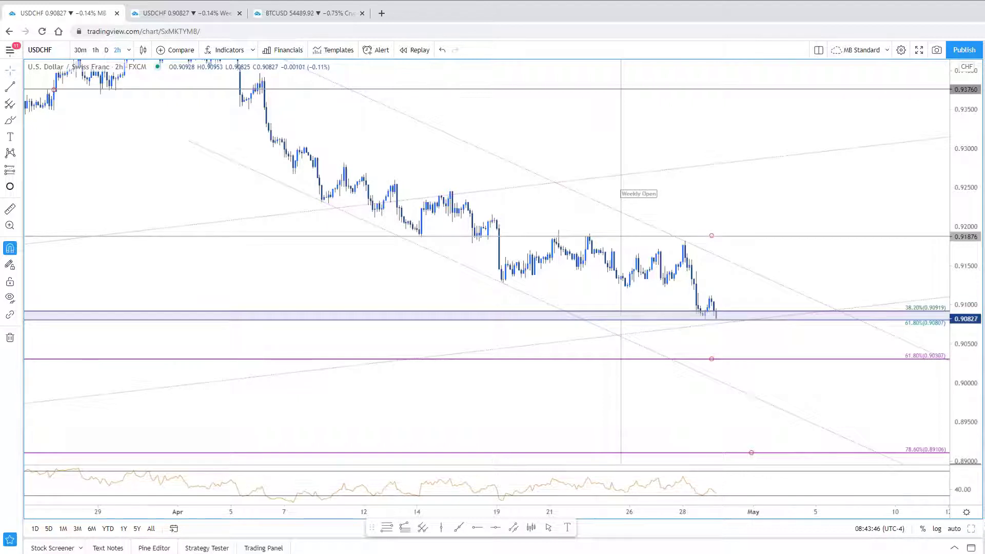
Change the symbol to AUDUSD and rescale the two-hour chart to show the levels above the 2018 open
{"action": "key", "text": "Down"}
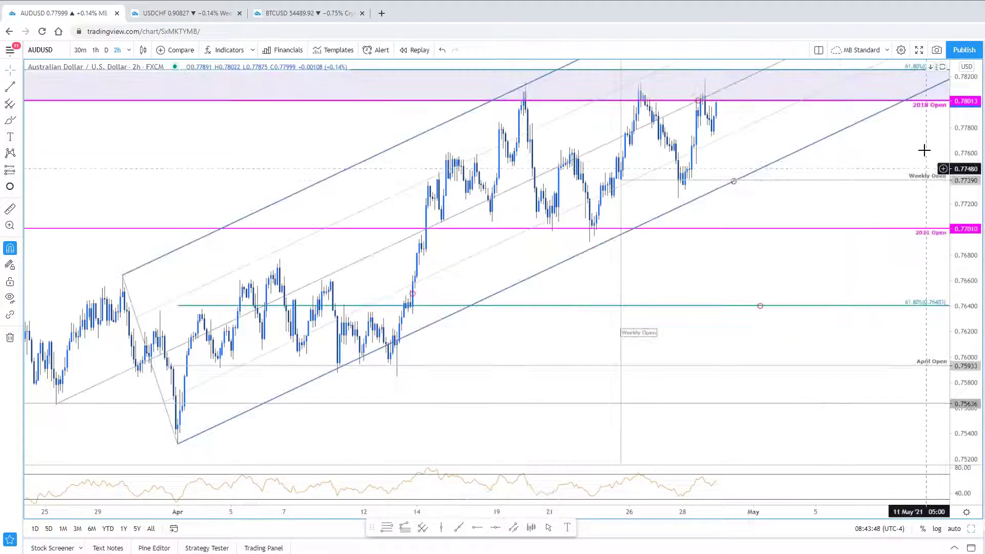
{"action": "left_click_drag", "start_coordinate": [906, 156], "coordinate": [897, 161]}
{"action": "left_click_drag", "start_coordinate": [964, 149], "coordinate": [964, 171]}
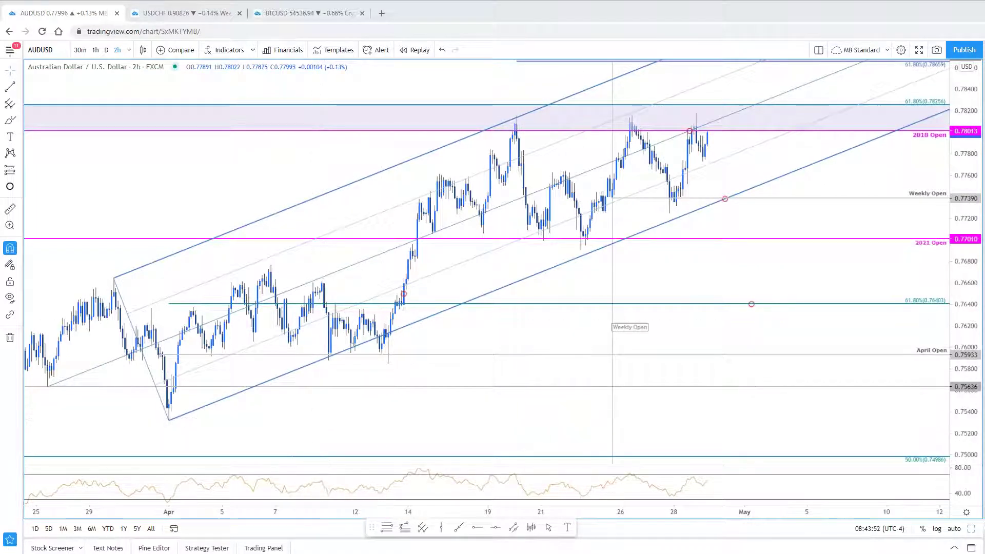
Switch to the SB Trade Desk site and enlarge the AUDUSD 120min chart in the 4/28/2021 intraday update
{"action": "key", "text": "alt+Tab"}
{"action": "left_click", "coordinate": [272, 82]}
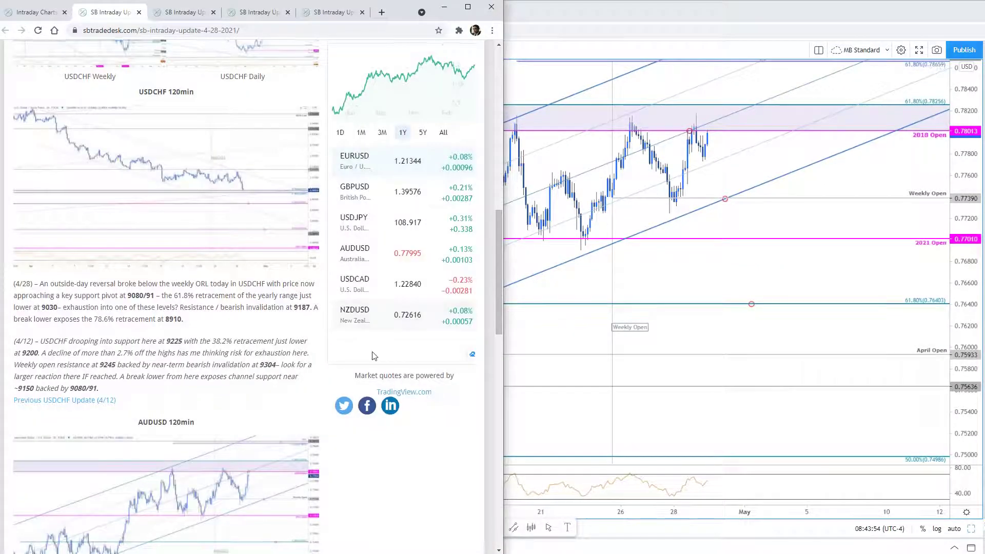
{"action": "scroll", "coordinate": [385, 357], "scroll_direction": "down", "scroll_amount": 7}
{"action": "left_click", "coordinate": [253, 147]}
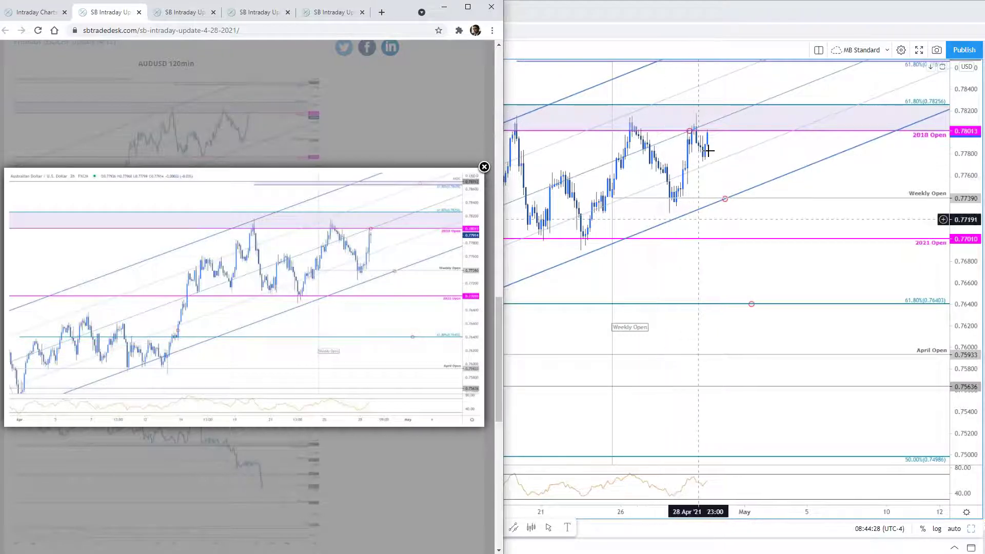
Back in TradingView, rescale the AUDUSD two-hour chart and examine resistance at 0.78659–0.78712 and the 78.6% level at 0.79055
{"action": "left_click", "coordinate": [796, 222]}
{"action": "left_click_drag", "start_coordinate": [718, 294], "coordinate": [714, 323]}
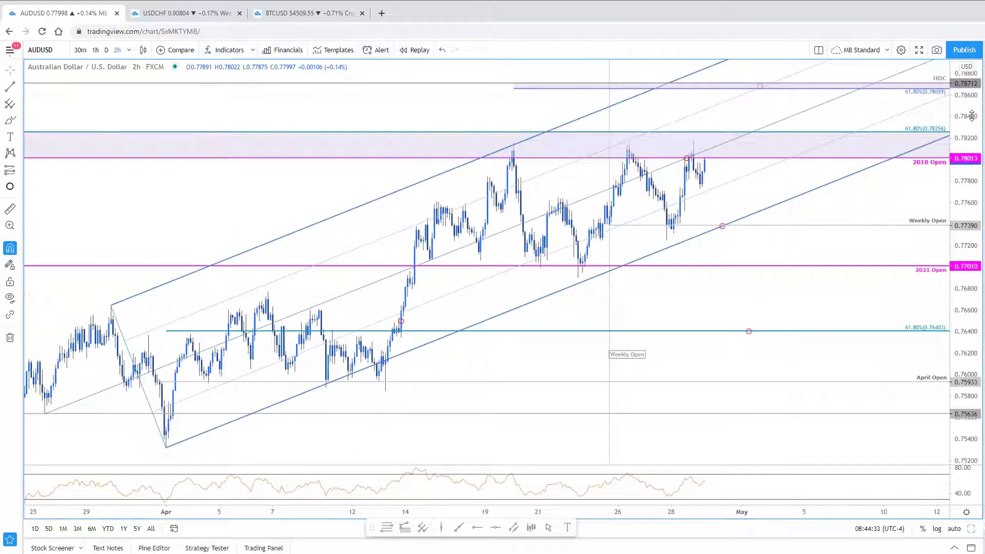
{"action": "left_click_drag", "start_coordinate": [972, 116], "coordinate": [971, 127]}
{"action": "left_click_drag", "start_coordinate": [861, 210], "coordinate": [843, 244]}
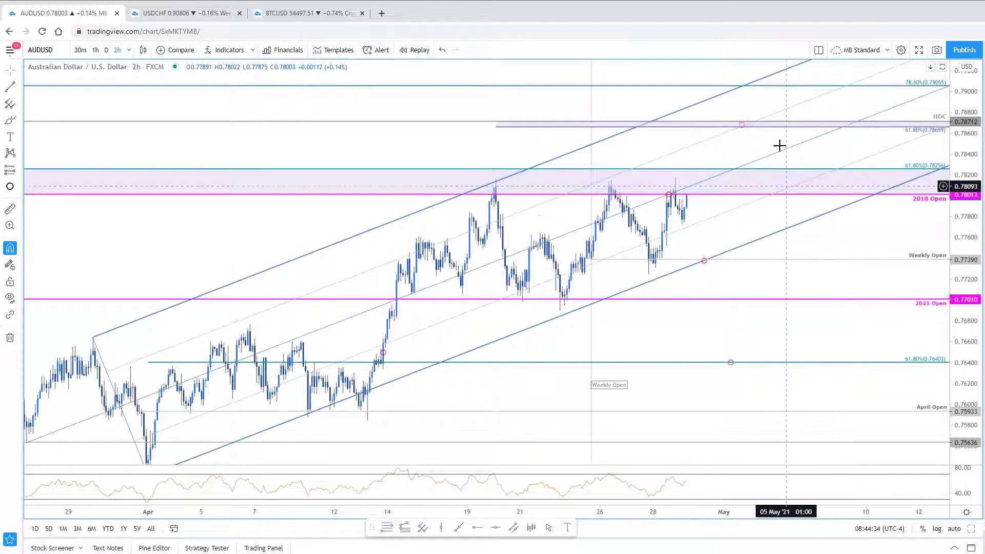
{"action": "left_click", "coordinate": [747, 128]}
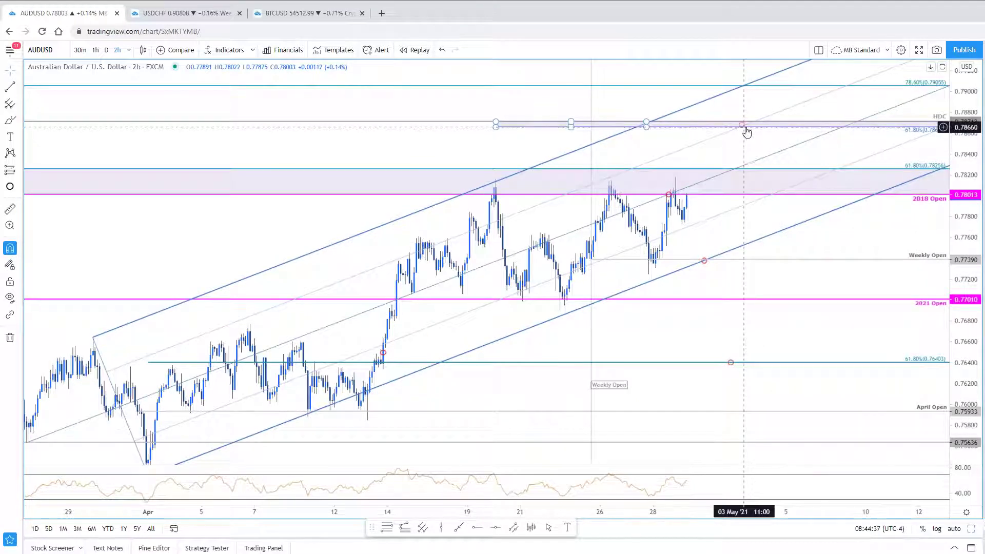
{"action": "left_click", "coordinate": [754, 88]}
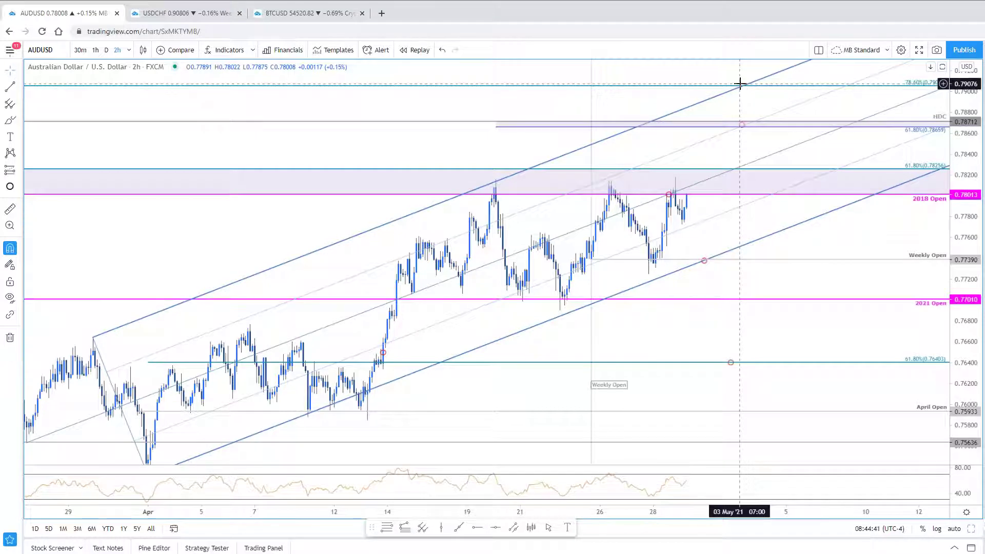
{"action": "scroll", "coordinate": [805, 310], "scroll_direction": "up", "scroll_amount": 5}
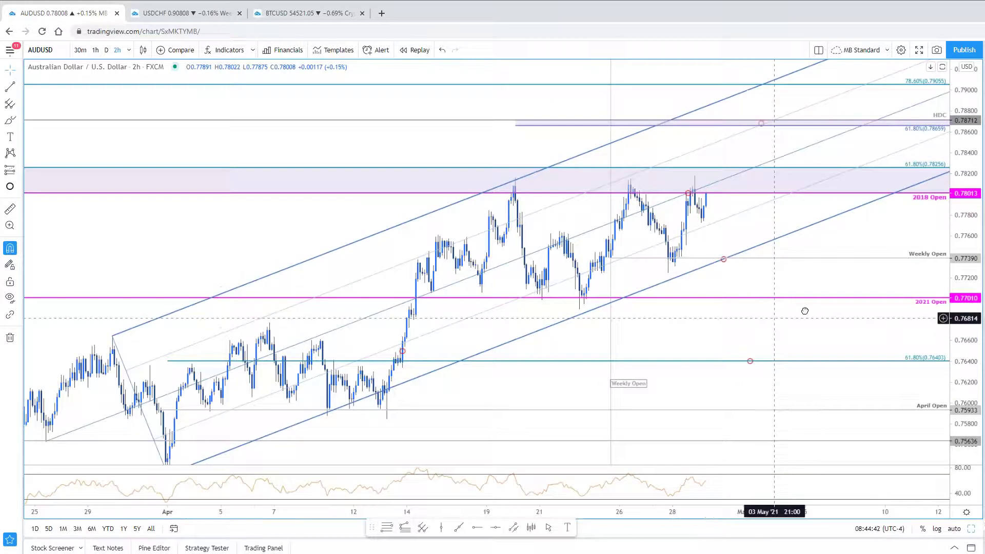
Show AUDUSD on the Weekly Charts layout and examine price from 2016 onward against the 2018 open and the 2020 ascending channel
{"action": "left_click", "coordinate": [211, 13]}
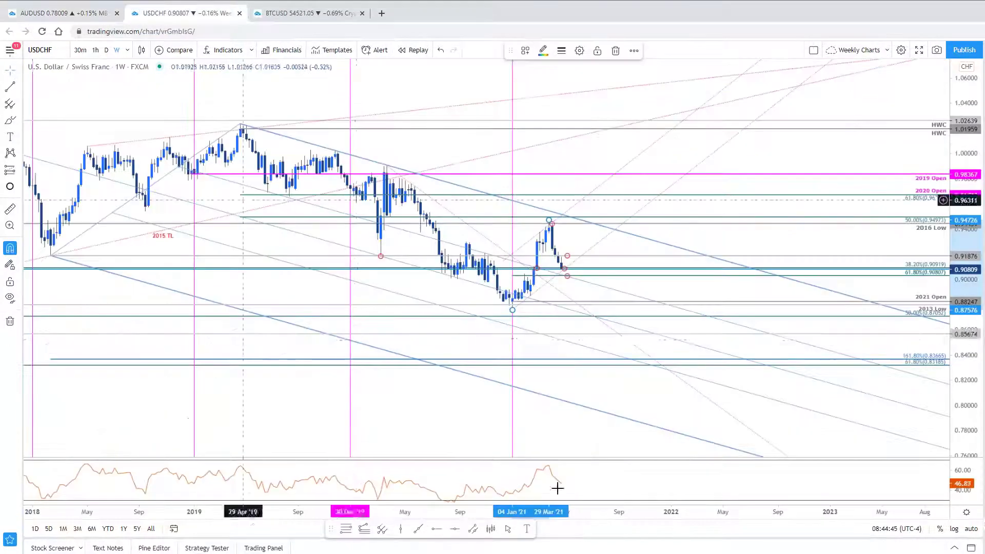
{"action": "scroll", "coordinate": [682, 416], "scroll_direction": "down", "scroll_amount": 2}
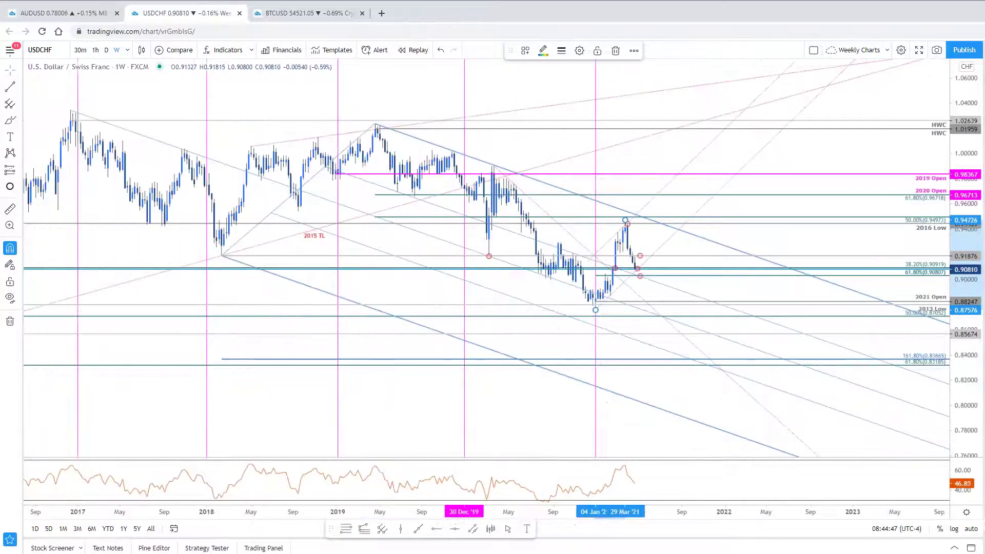
{"action": "left_click", "coordinate": [983, 312]}
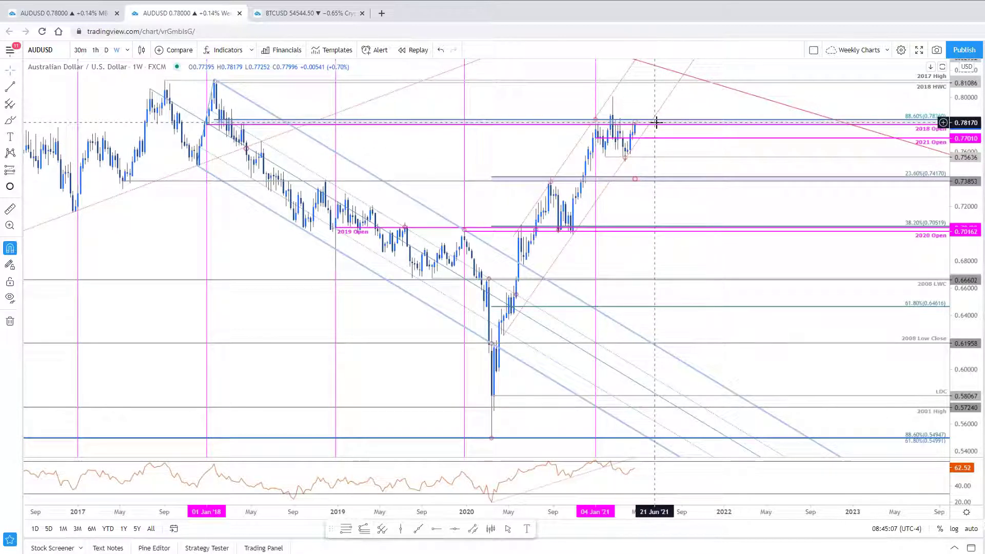
{"action": "left_click_drag", "start_coordinate": [668, 160], "coordinate": [701, 194]}
{"action": "scroll", "coordinate": [703, 205], "scroll_direction": "down", "scroll_amount": 2}
{"action": "left_click_drag", "start_coordinate": [764, 205], "coordinate": [730, 243]}
{"action": "right_click", "coordinate": [575, 344]}
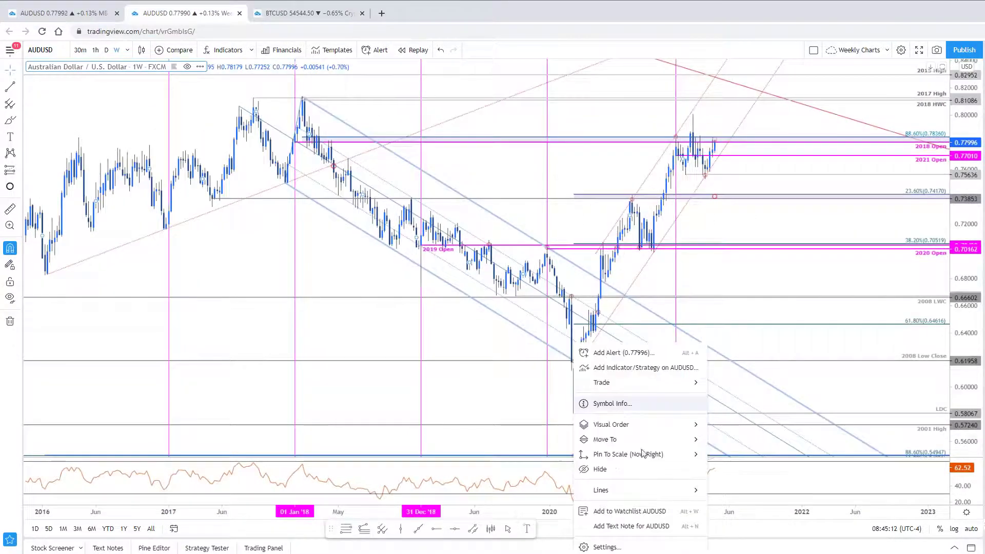
{"action": "left_click", "coordinate": [766, 270]}
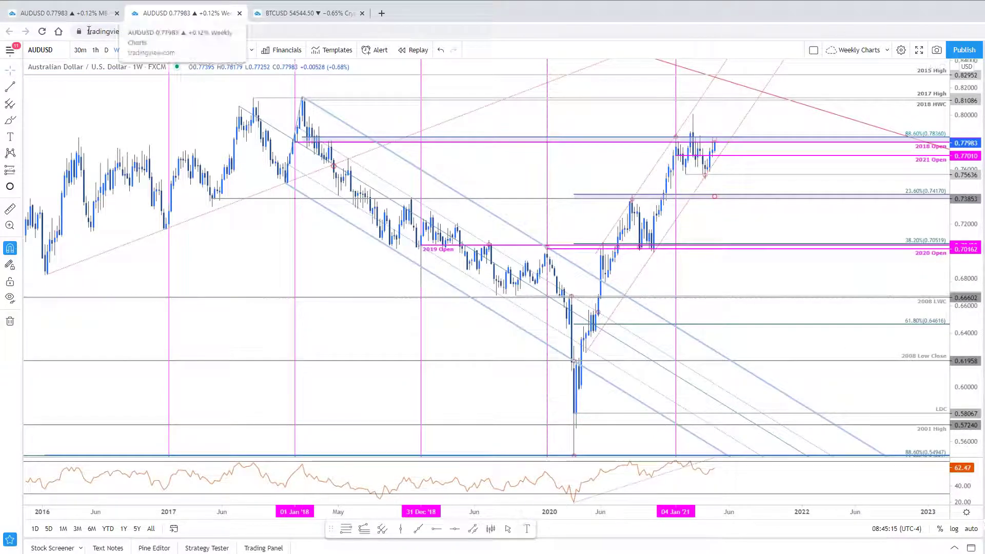
Return to the MB Standard layout, restore the side-by-side view and widen the AUDUSD daily chart to include late 2020
{"action": "left_click", "coordinate": [66, 13]}
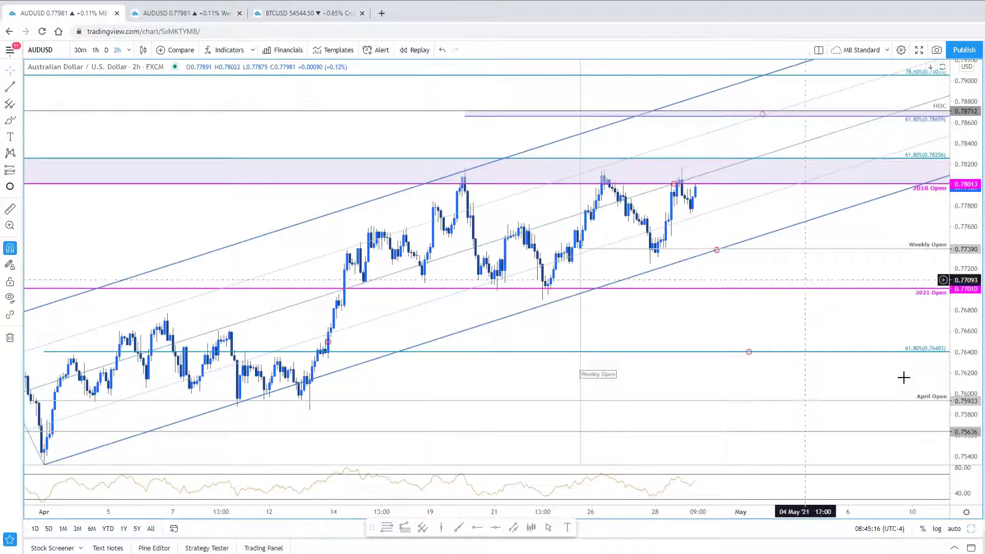
{"action": "scroll", "coordinate": [922, 410], "scroll_direction": "down", "scroll_amount": 1}
{"action": "left_click", "coordinate": [972, 530]}
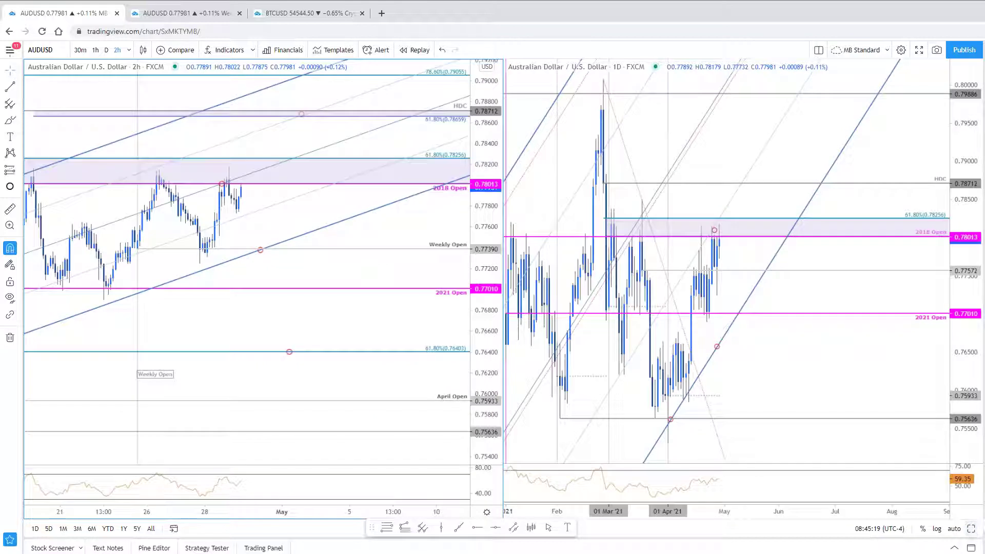
{"action": "left_click_drag", "start_coordinate": [769, 291], "coordinate": [863, 244]}
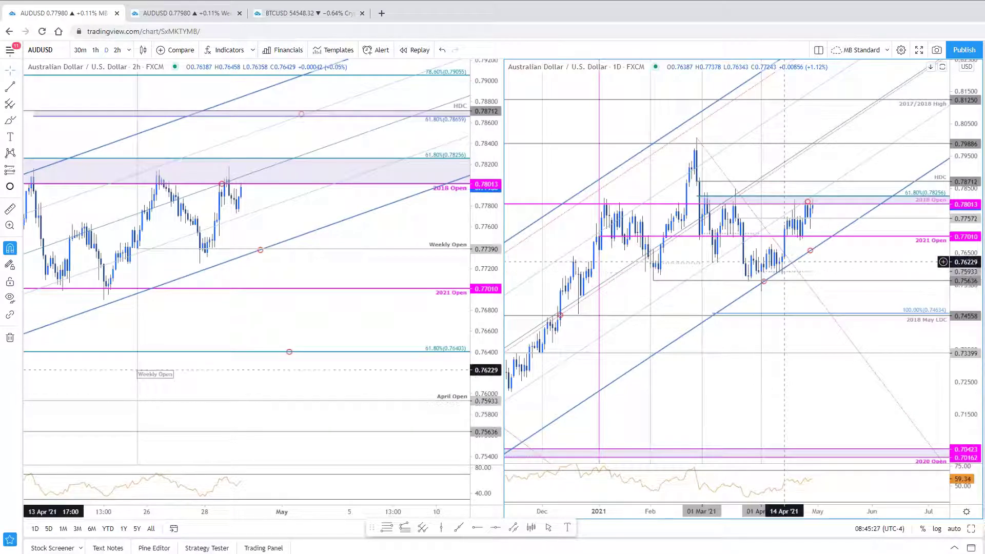
Check the intraday AUDUSD chart on the 4-hour interval, return it to 120 minutes and examine price around the 2018 open at 0.78013
{"action": "left_click", "coordinate": [787, 258]}
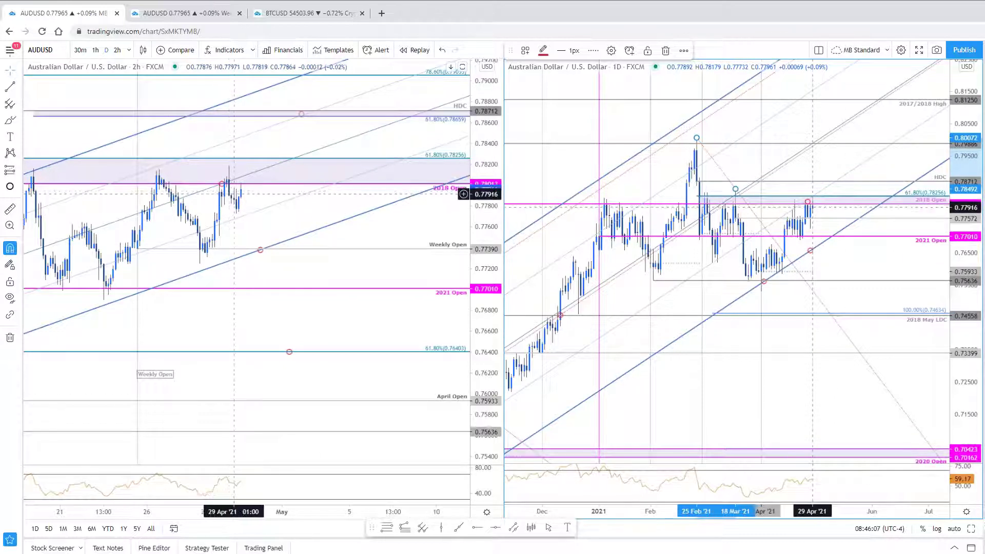
{"action": "left_click", "coordinate": [258, 202]}
{"action": "type", "text": "2h"}
{"action": "key", "text": "Return"}
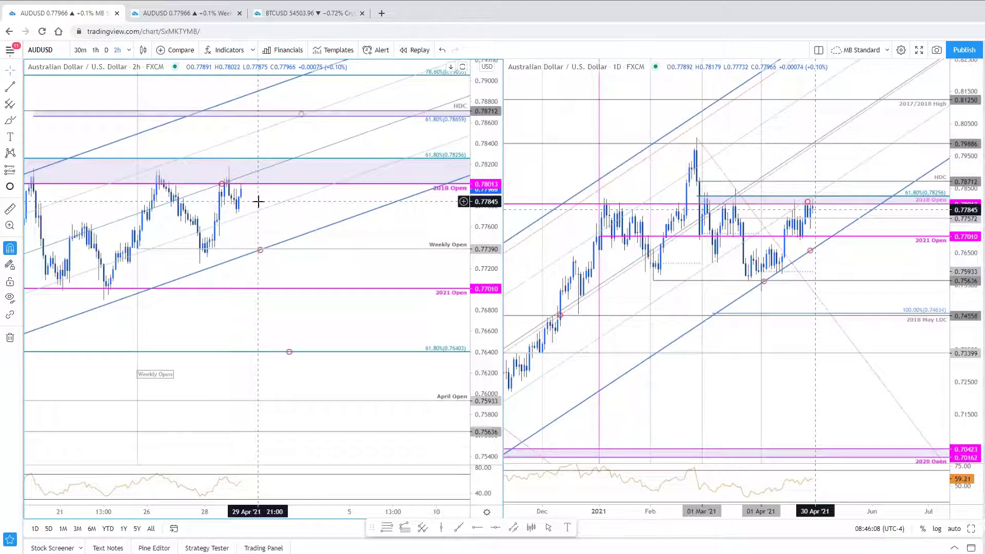
{"action": "key", "text": "4"}
{"action": "key", "text": "Return"}
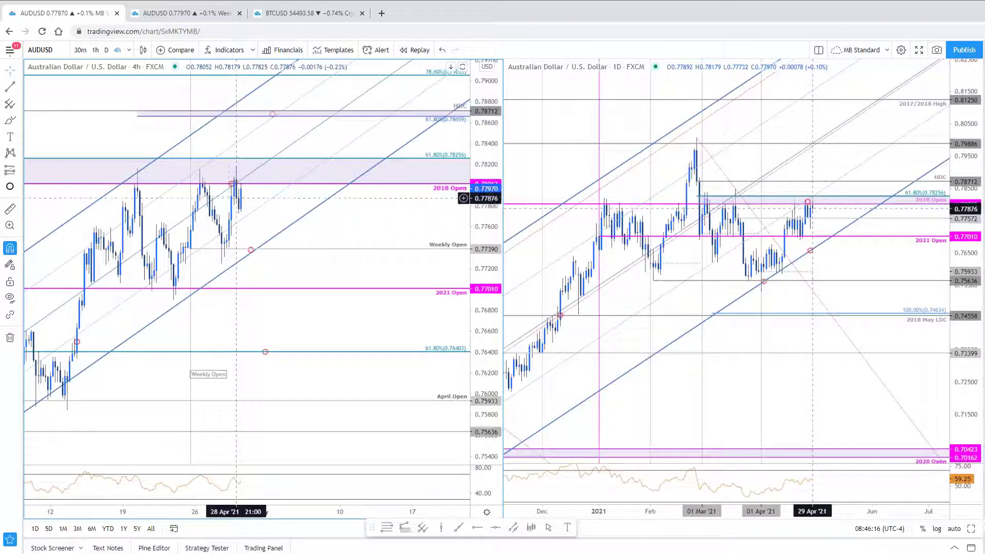
{"action": "type", "text": "120"}
{"action": "key", "text": "Return"}
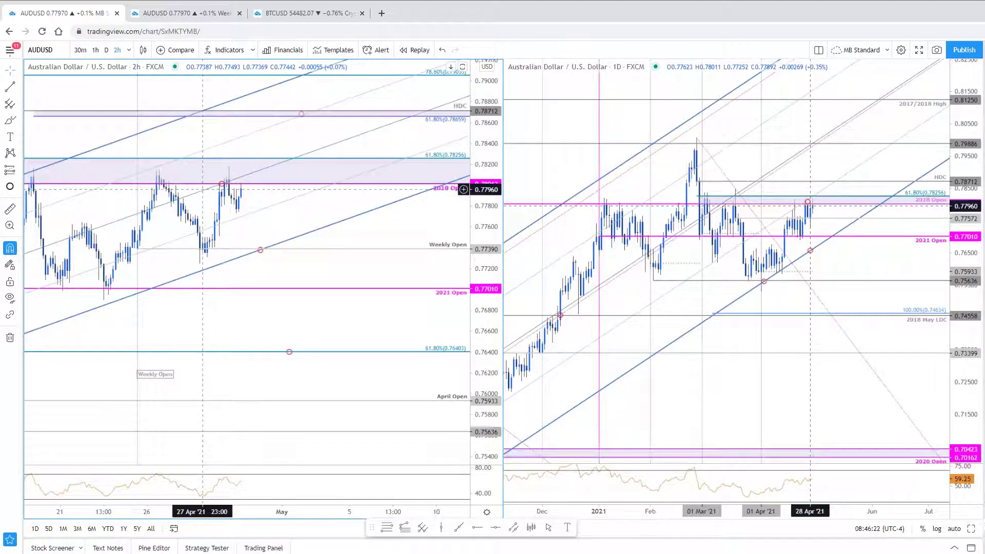
{"action": "left_click_drag", "start_coordinate": [308, 279], "coordinate": [399, 339]}
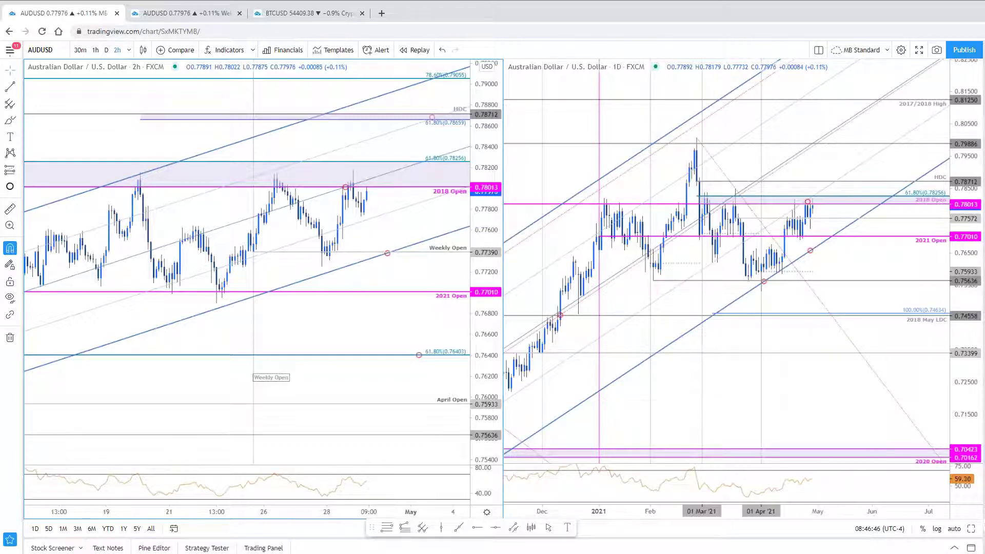
Load USDCAD in both charts and rescale the two-hour chart to include the 2018 low at 1.22472
{"action": "key", "text": "Down"}
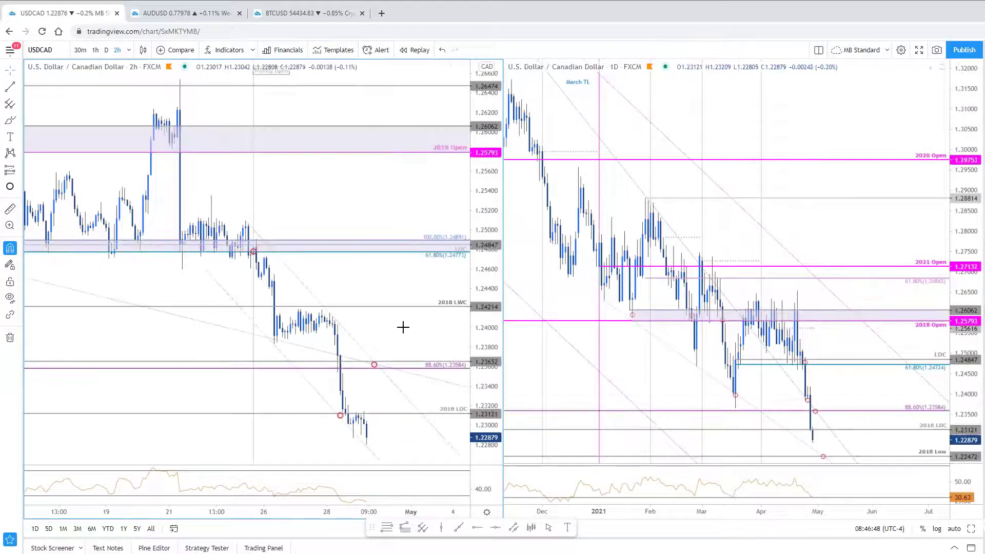
{"action": "left_click_drag", "start_coordinate": [490, 179], "coordinate": [488, 240]}
{"action": "left_click_drag", "start_coordinate": [367, 213], "coordinate": [397, 210]}
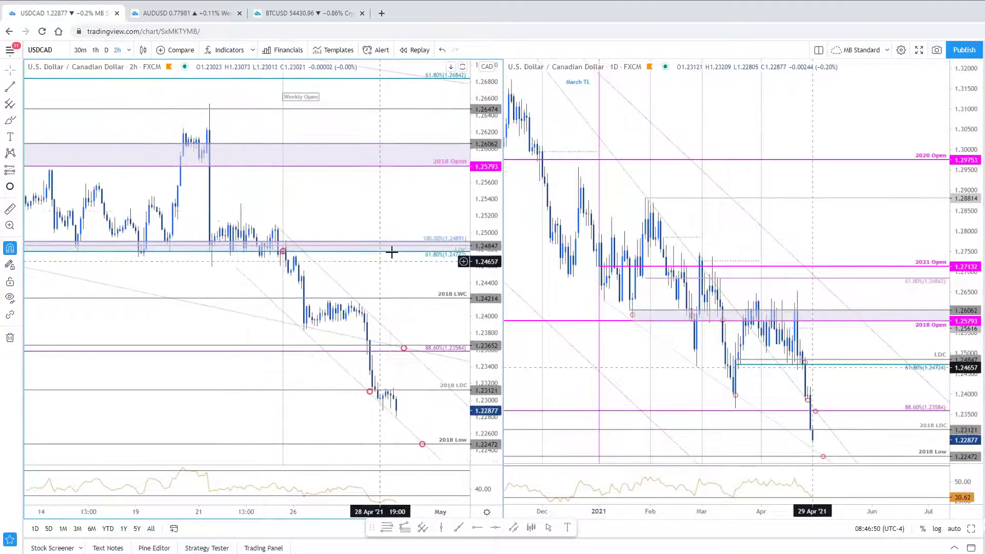
Show USDCAD on the Weekly Charts layout and examine the decline from the 2020 high within its descending channel
{"action": "left_click", "coordinate": [173, 20]}
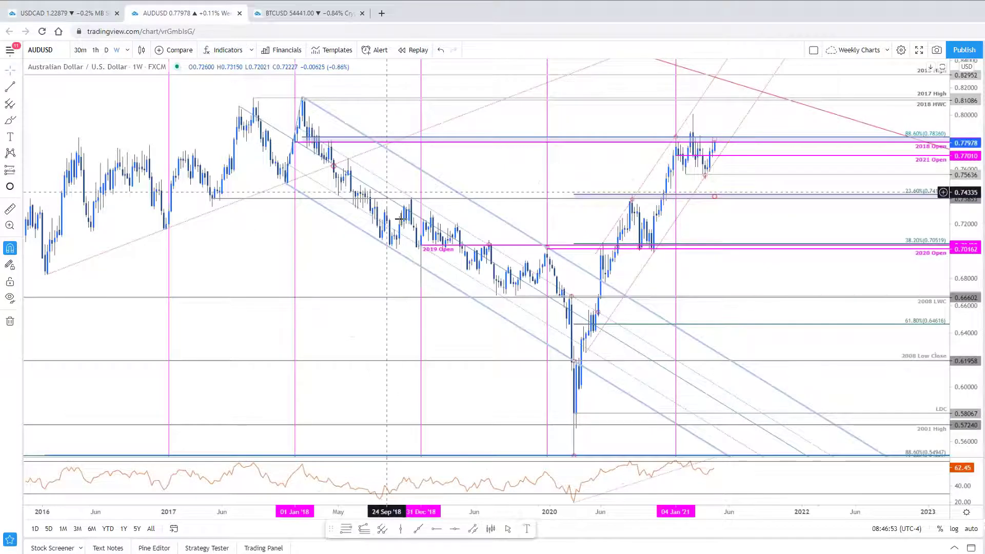
{"action": "key", "text": "space"}
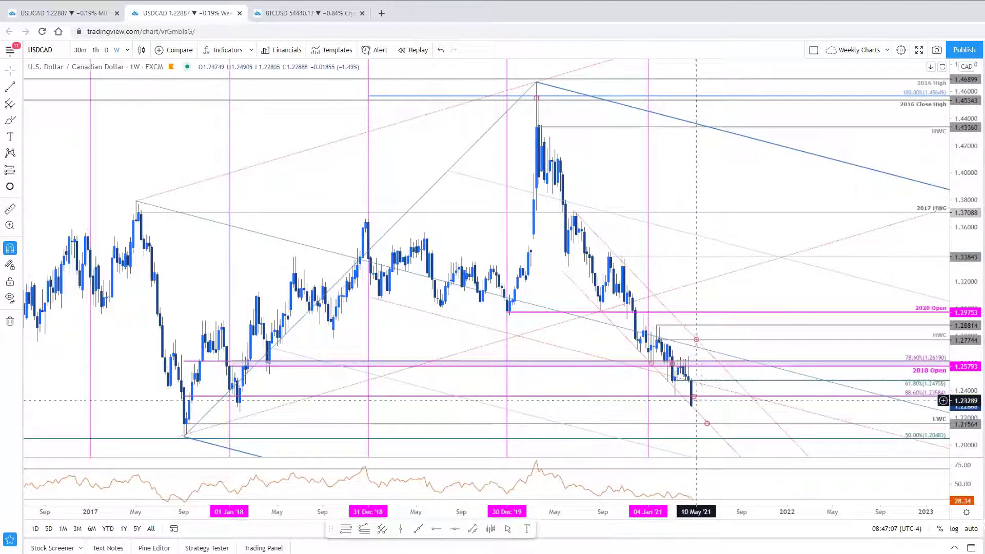
{"action": "scroll", "coordinate": [677, 421], "scroll_direction": "up", "scroll_amount": 1}
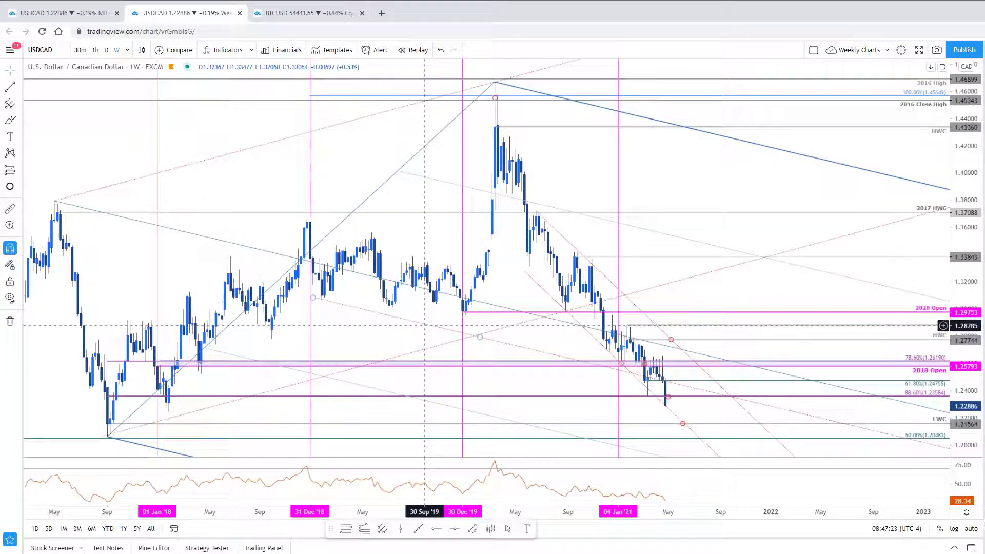
{"action": "left_click", "coordinate": [425, 326]}
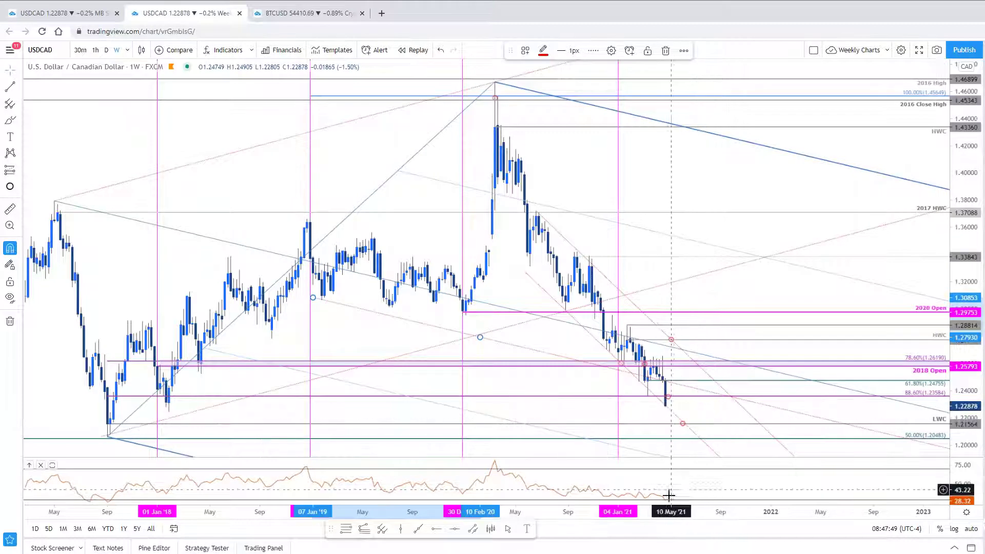
Shift the weekly USDCAD momentum pane and examine it alongside the price supports at 1.21564 and the 50% level at 1.20483
{"action": "left_click_drag", "start_coordinate": [683, 495], "coordinate": [689, 478]}
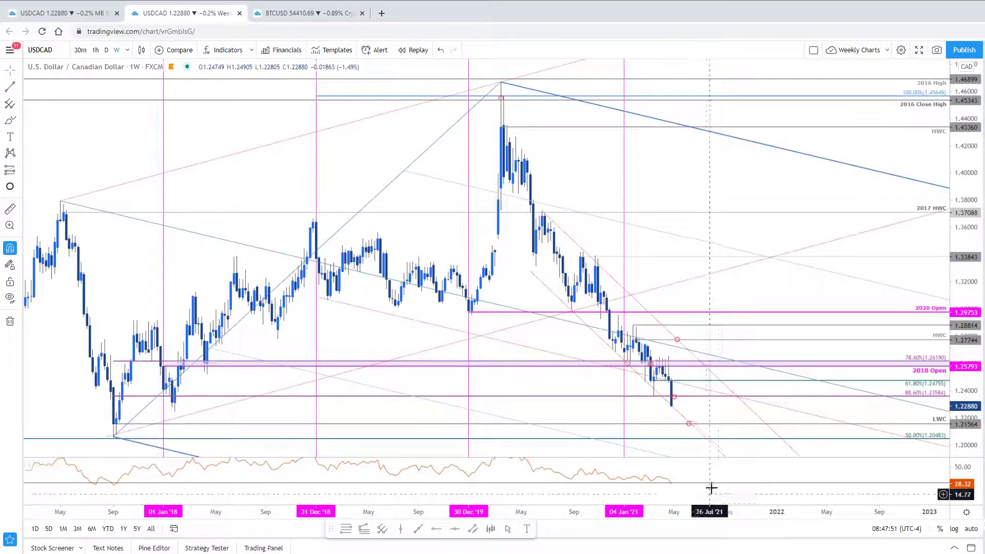
{"action": "scroll", "coordinate": [701, 493], "scroll_direction": "down", "scroll_amount": 1}
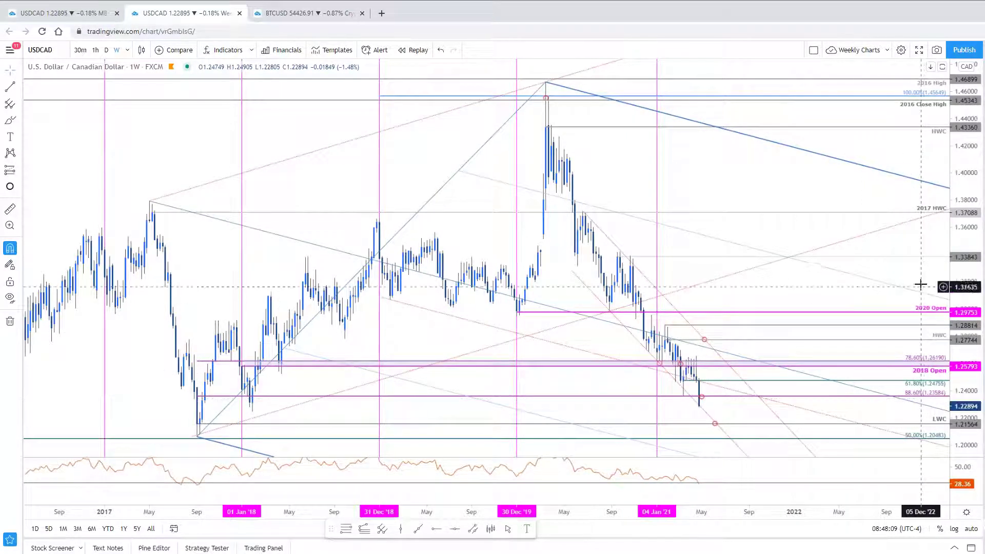
{"action": "left_click_drag", "start_coordinate": [912, 260], "coordinate": [881, 228]}
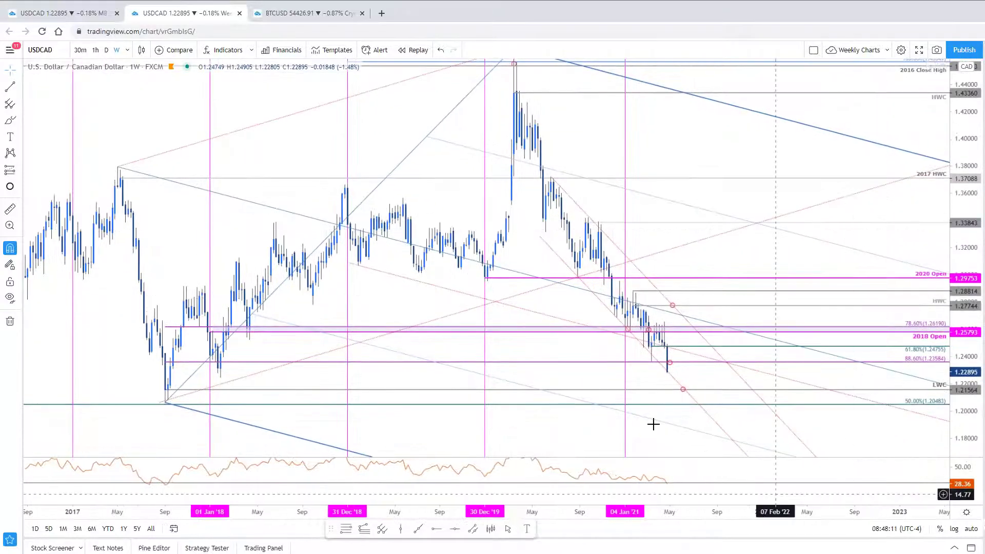
{"action": "scroll", "coordinate": [649, 408], "scroll_direction": "up", "scroll_amount": 1}
{"action": "scroll", "coordinate": [649, 408], "scroll_direction": "down", "scroll_amount": 1}
{"action": "left_click_drag", "start_coordinate": [462, 171], "coordinate": [462, 192]}
Return to the MB Standard layout, maximize the USDCAD daily chart and rescale it to show August 2020 onward
{"action": "left_click", "coordinate": [85, 18]}
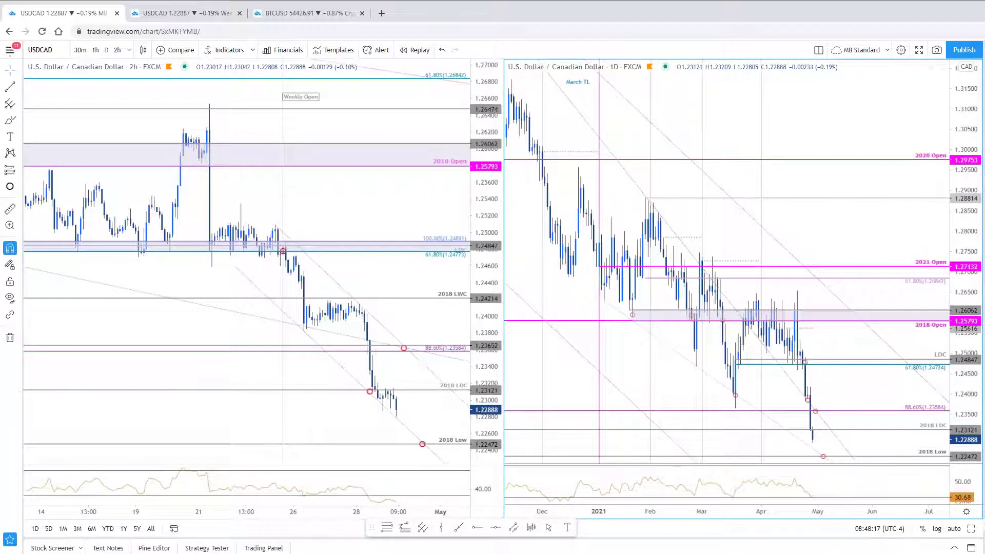
{"action": "left_click", "coordinate": [971, 528]}
{"action": "left_click_drag", "start_coordinate": [971, 328], "coordinate": [970, 400]}
{"action": "left_click_drag", "start_coordinate": [852, 238], "coordinate": [645, 217]}
{"action": "left_click_drag", "start_coordinate": [677, 265], "coordinate": [724, 279]}
{"action": "scroll", "coordinate": [723, 279], "scroll_direction": "up", "scroll_amount": 1}
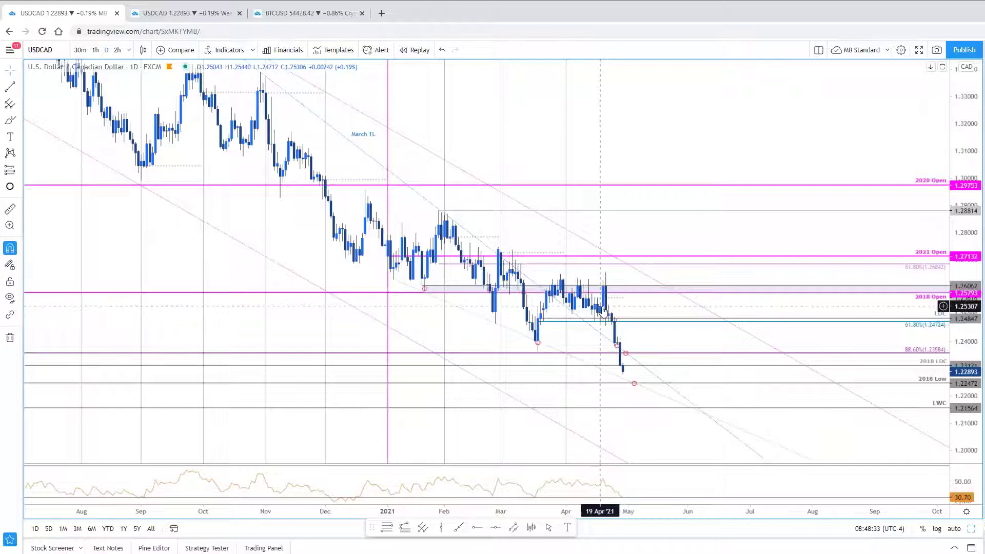
Examine the USDCAD daily decline from the 21 April high through 1.24847 and the 88.6% level at 1.23584
{"action": "left_click", "coordinate": [606, 274]}
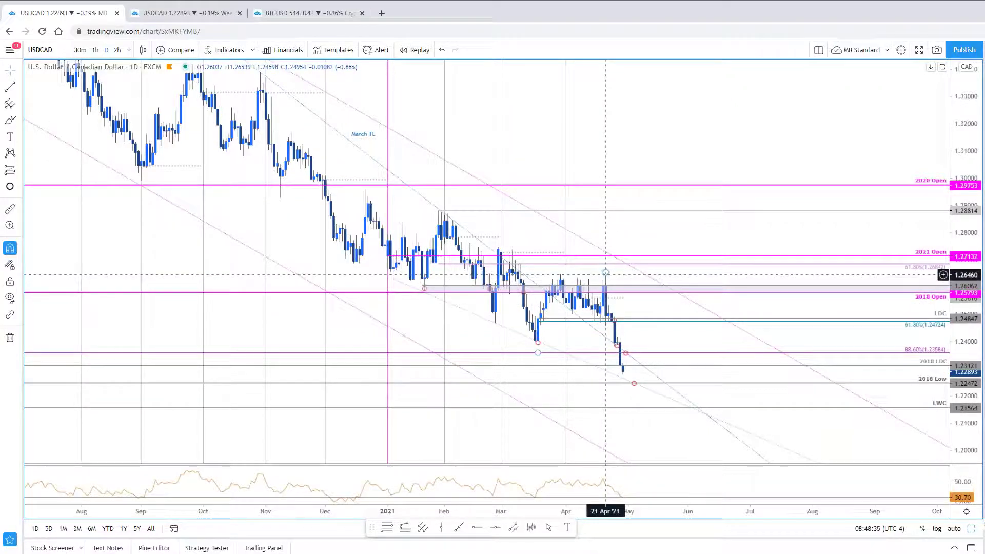
{"action": "left_click", "coordinate": [602, 276]}
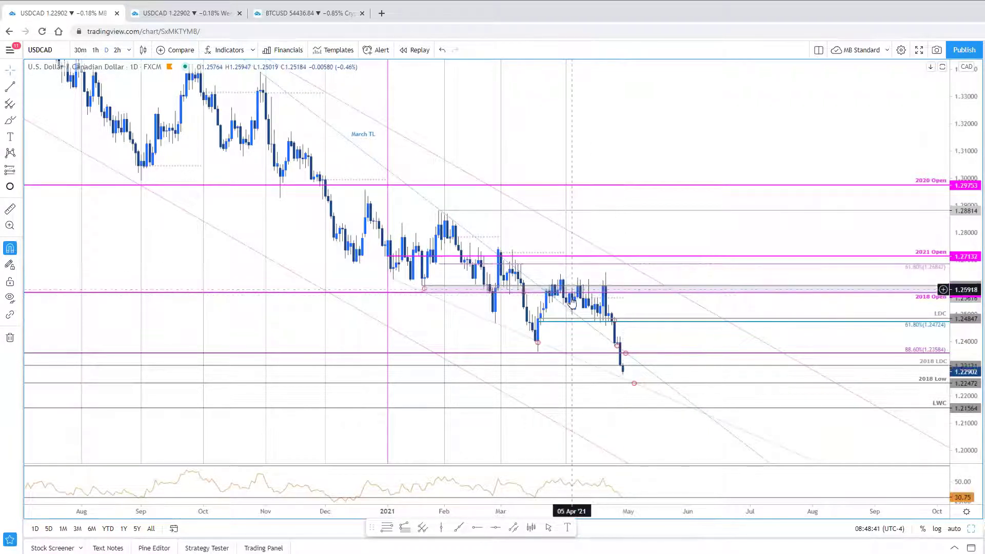
{"action": "left_click", "coordinate": [608, 327]}
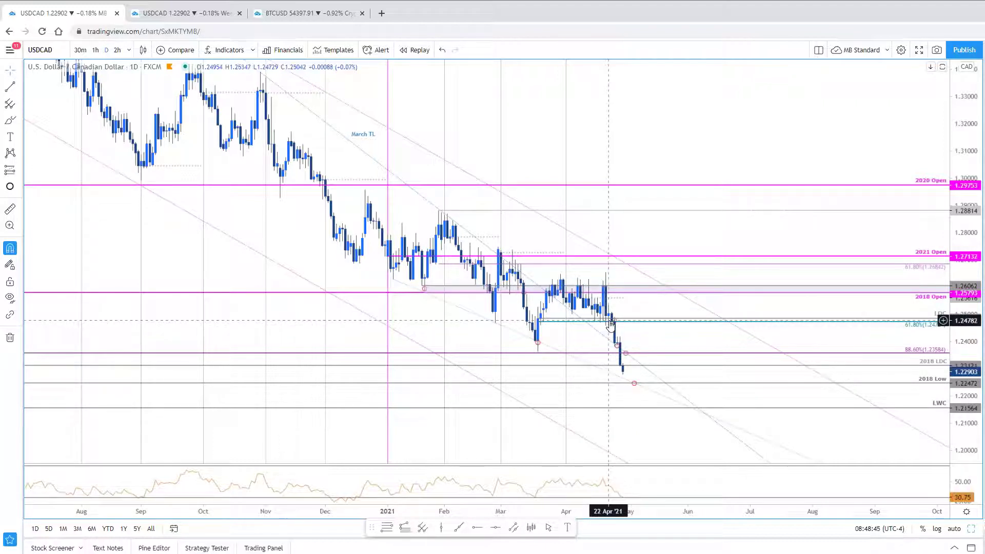
{"action": "left_click", "coordinate": [615, 327]}
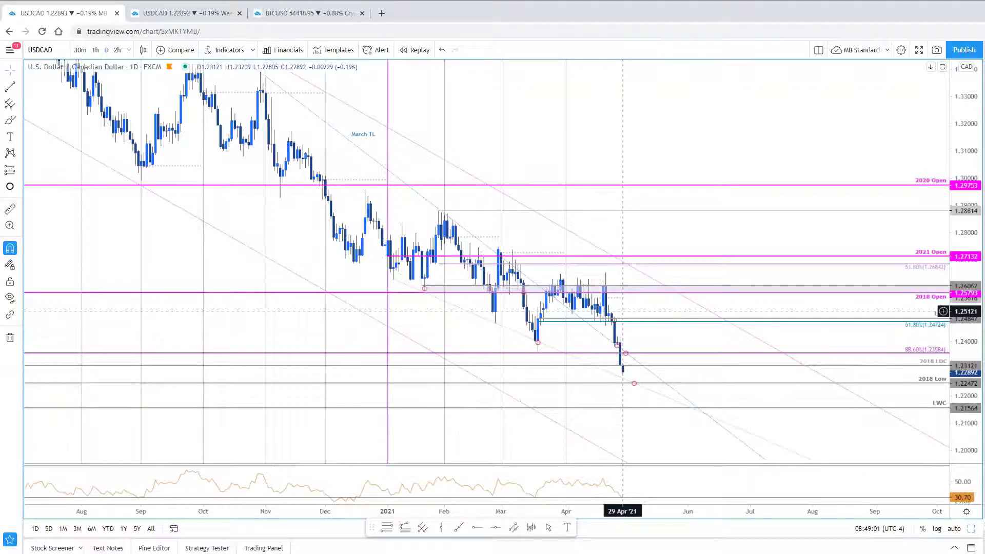
{"action": "scroll", "coordinate": [708, 287], "scroll_direction": "up", "scroll_amount": 1}
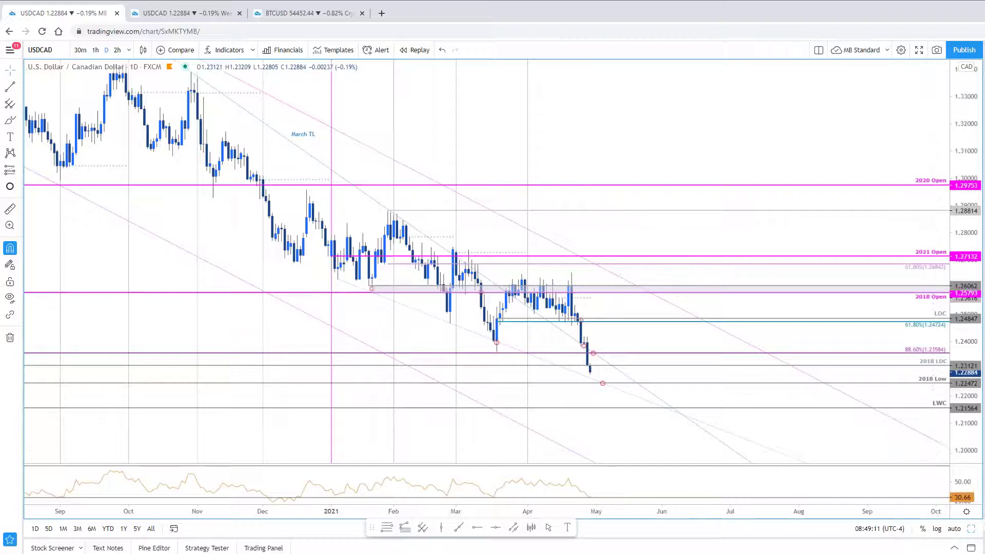
{"action": "left_click_drag", "start_coordinate": [730, 332], "coordinate": [702, 334]}
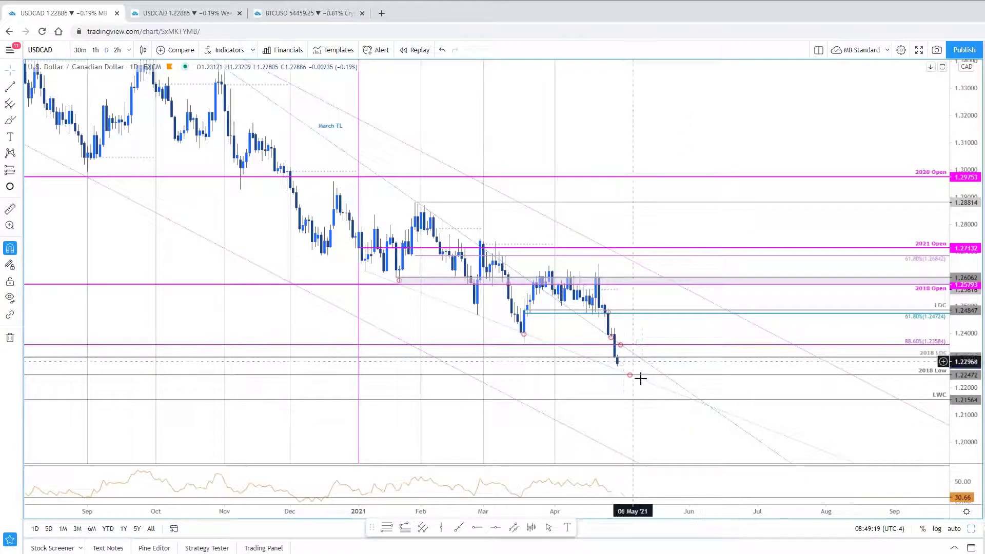
Trace the USDCAD daily support levels back to the 2018 LDC and 2018 low, and return to recent price action
{"action": "scroll", "coordinate": [642, 378], "scroll_direction": "down", "scroll_amount": 6}
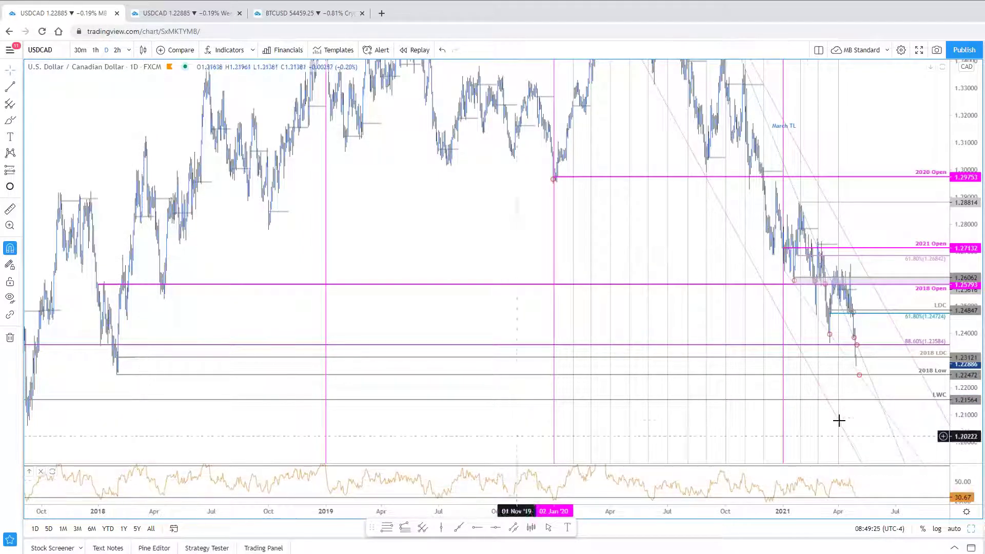
{"action": "scroll", "coordinate": [868, 440], "scroll_direction": "up", "scroll_amount": 6}
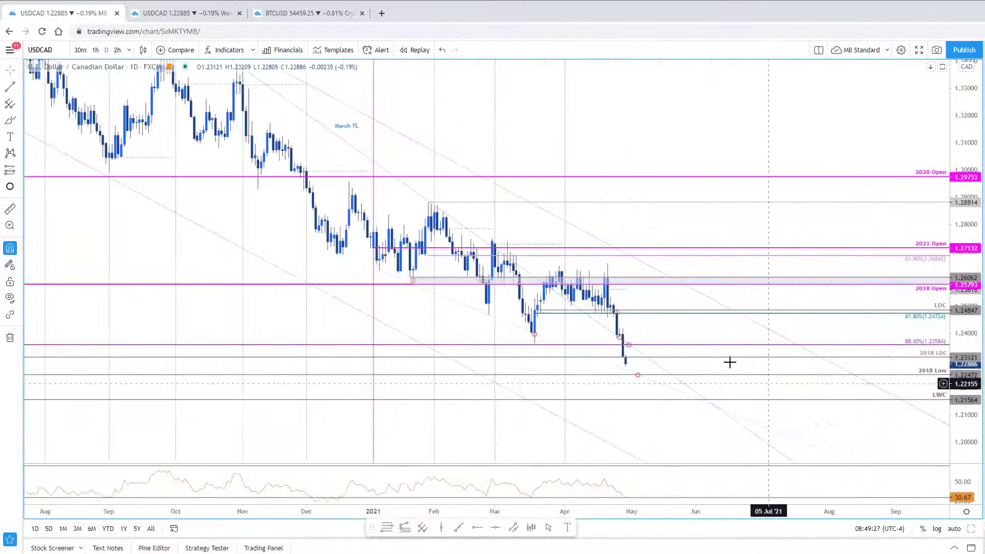
{"action": "left_click_drag", "start_coordinate": [688, 327], "coordinate": [751, 339]}
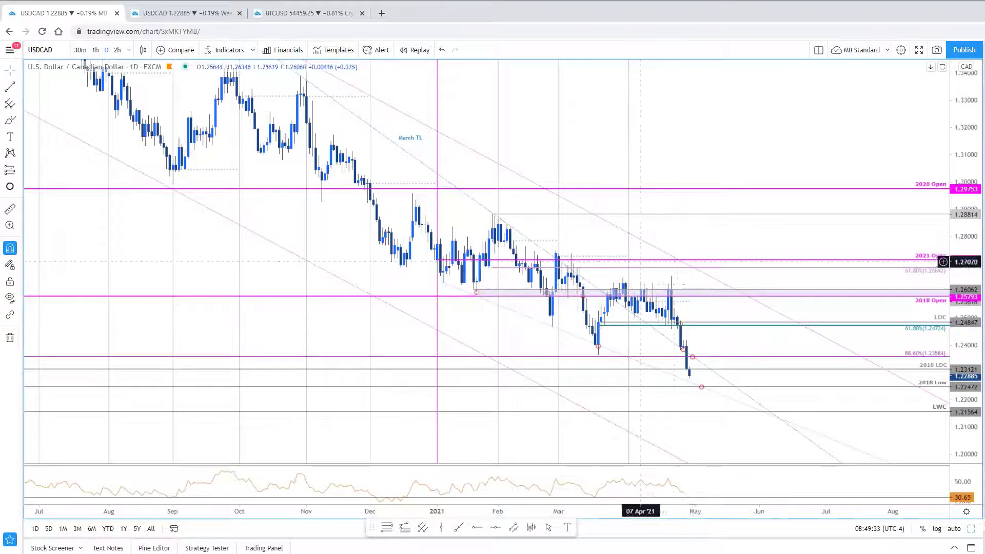
Restore the side-by-side view, maximize the USDCAD two-hour chart and bring late April price action into focus
{"action": "left_click", "coordinate": [971, 530]}
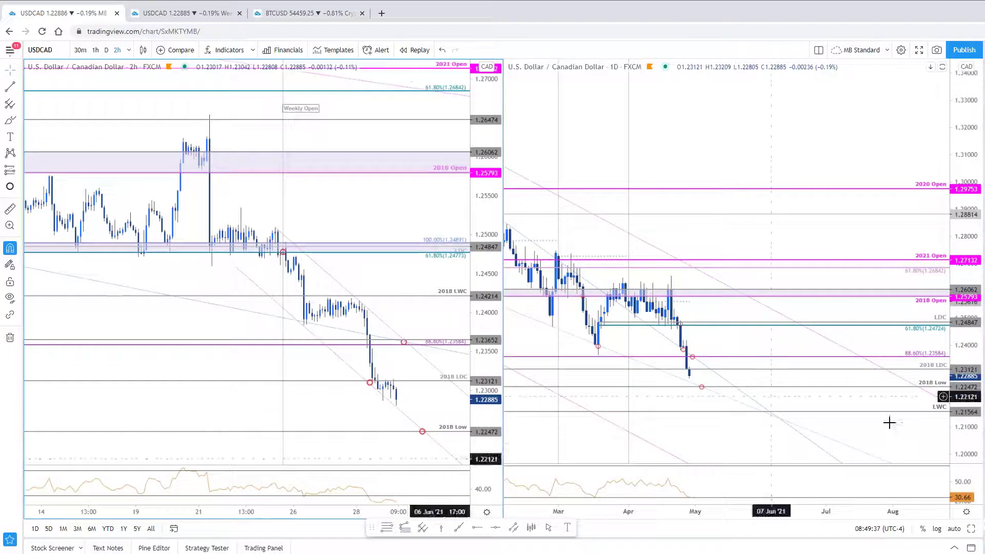
{"action": "key", "text": "alt+Return"}
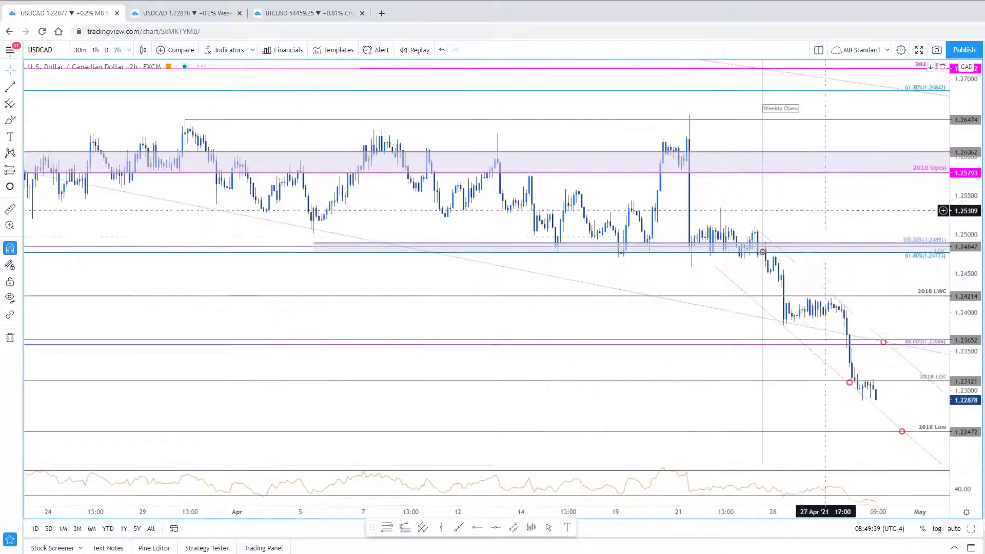
{"action": "left_click_drag", "start_coordinate": [821, 221], "coordinate": [626, 189]}
Switch to the SB Trade Desk site and enlarge the USDCAD 120min chart in the 4/28/2021 intraday update
{"action": "key", "text": "alt+Tab"}
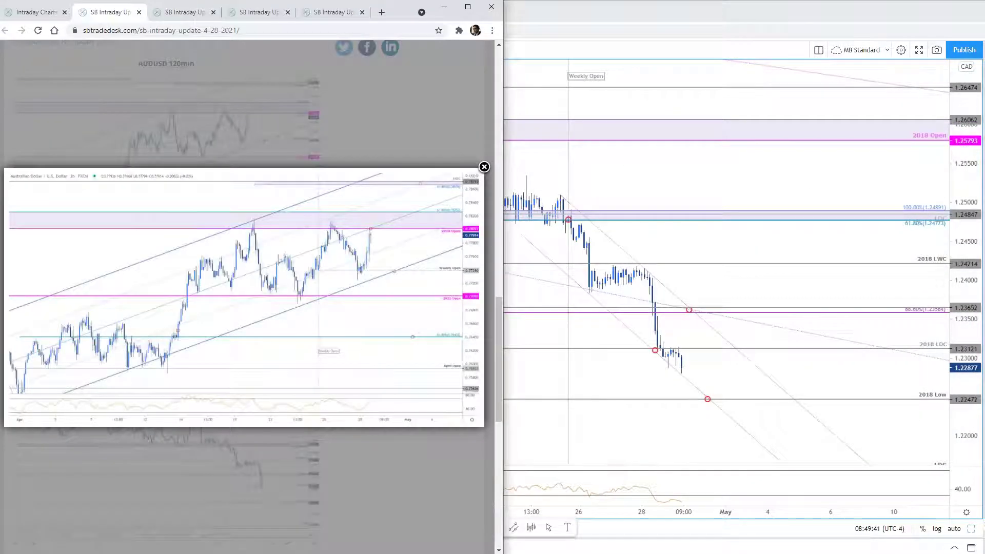
{"action": "left_click", "coordinate": [426, 147]}
{"action": "scroll", "coordinate": [246, 446], "scroll_direction": "down", "scroll_amount": 1}
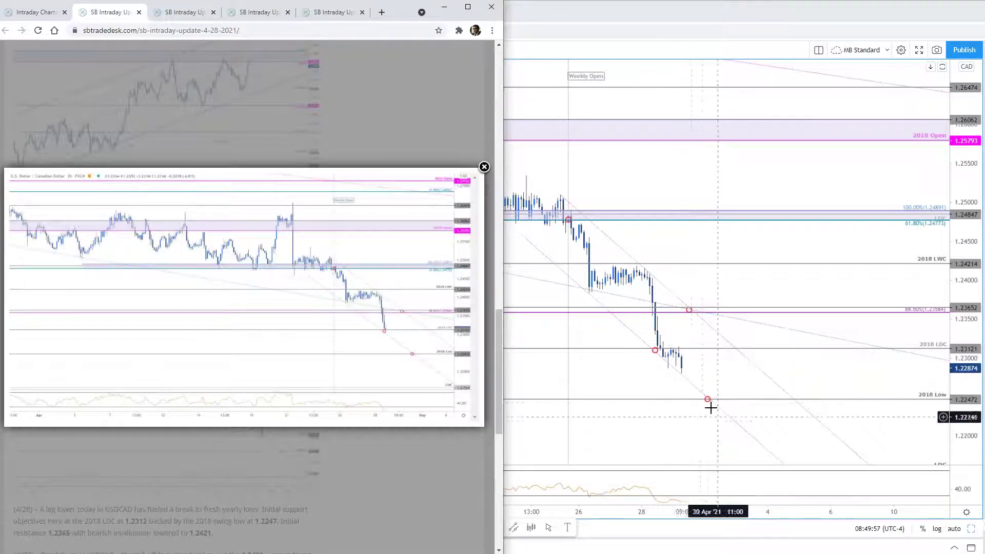
Back in TradingView, rescale the USDCAD two-hour chart and examine the descending channel toward the 2018 low at 1.22472
{"action": "left_click_drag", "start_coordinate": [696, 438], "coordinate": [766, 427]}
{"action": "left_click_drag", "start_coordinate": [979, 410], "coordinate": [977, 430]}
{"action": "left_click_drag", "start_coordinate": [763, 417], "coordinate": [765, 453]}
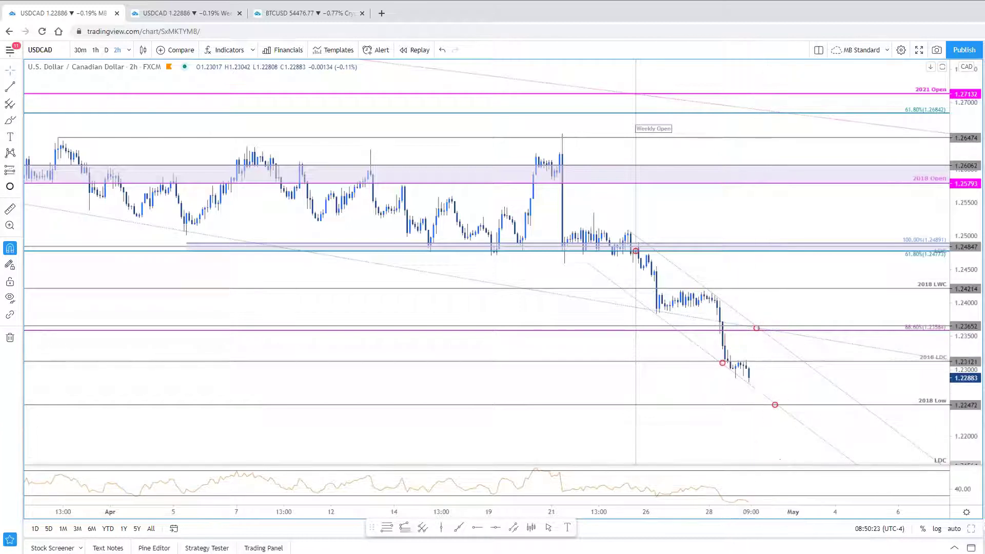
{"action": "left_click_drag", "start_coordinate": [785, 434], "coordinate": [824, 405]}
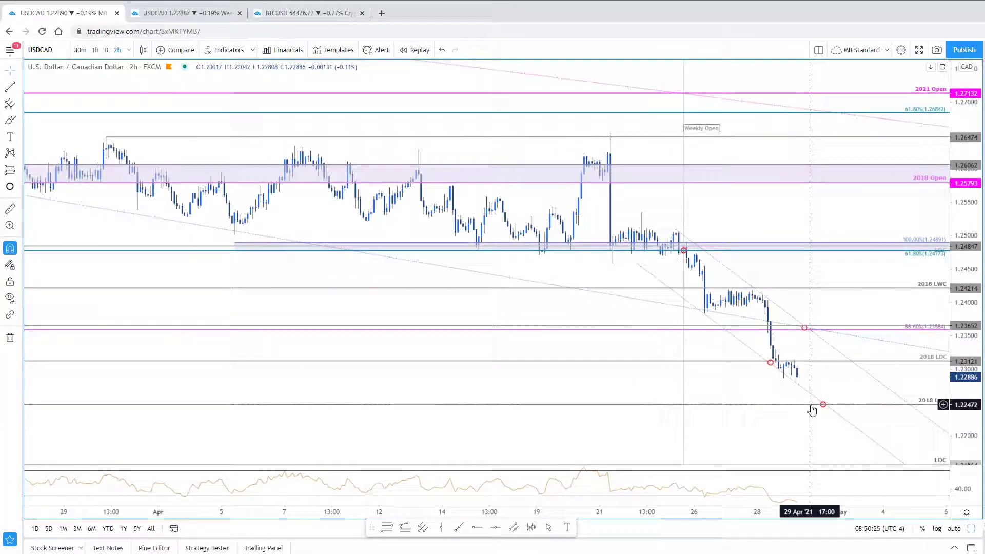
Examine the longer USDCAD two-hour history from late 2020 against the downside levels at 1.22472 and 1.21564
{"action": "scroll", "coordinate": [795, 453], "scroll_direction": "down", "scroll_amount": 10}
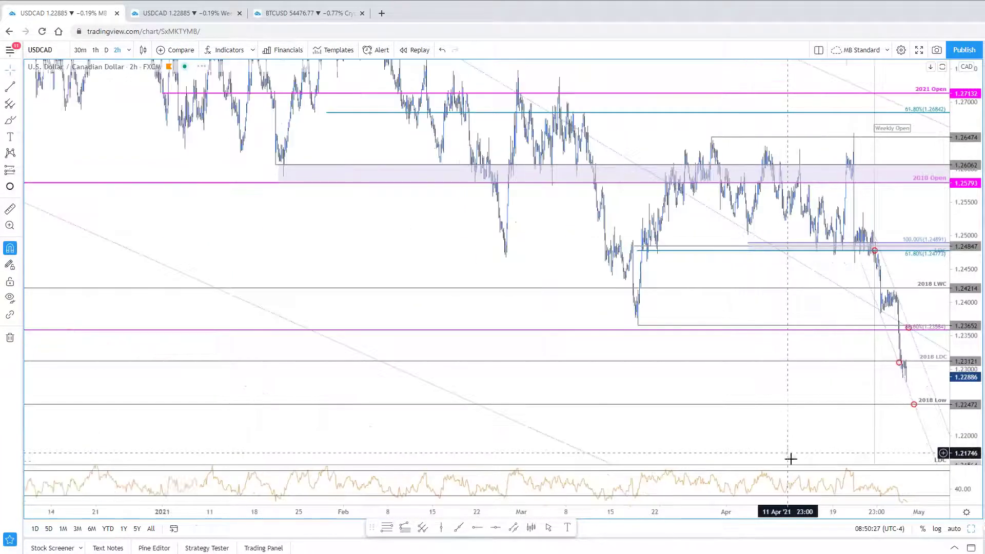
{"action": "scroll", "coordinate": [737, 411], "scroll_direction": "down", "scroll_amount": 10}
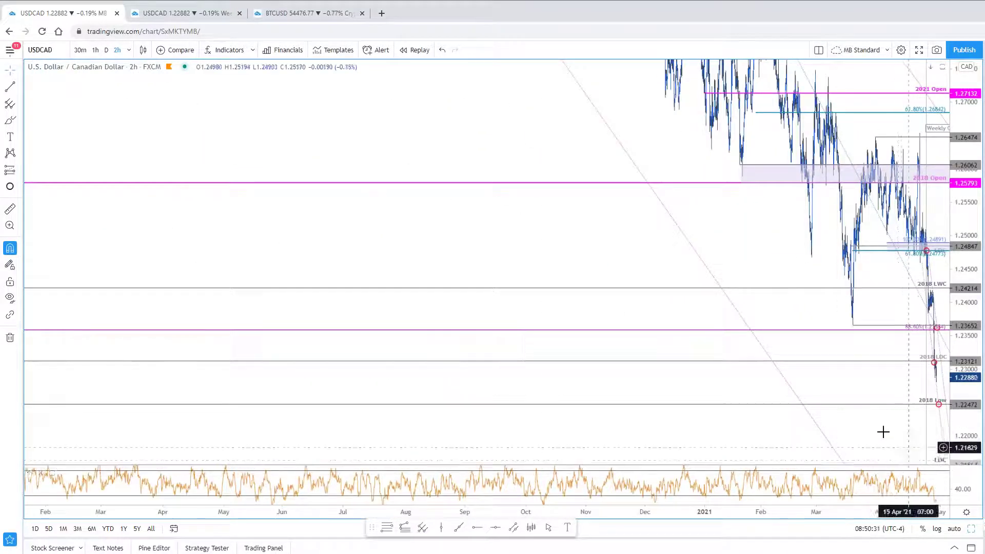
{"action": "left_click_drag", "start_coordinate": [881, 430], "coordinate": [870, 425]}
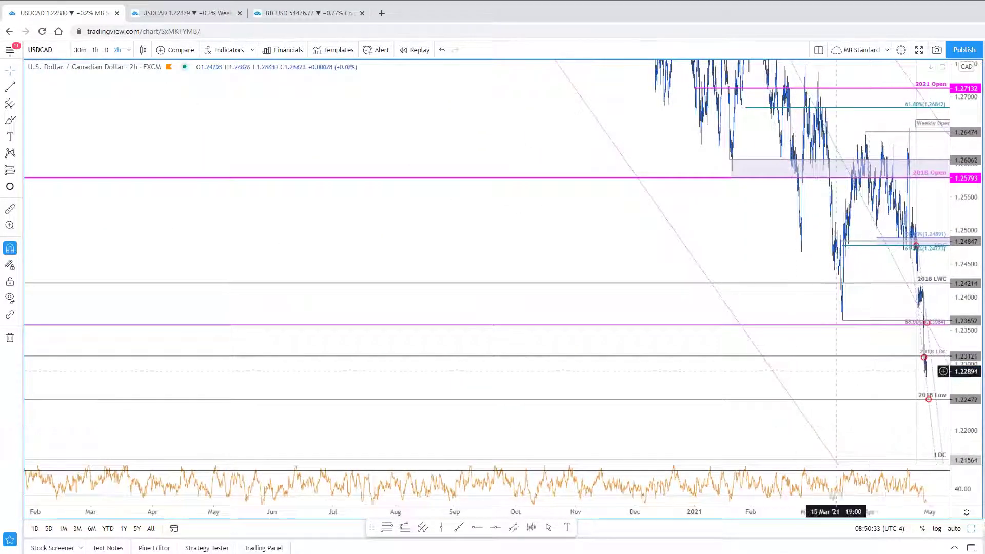
{"action": "scroll", "coordinate": [875, 454], "scroll_direction": "up", "scroll_amount": 5}
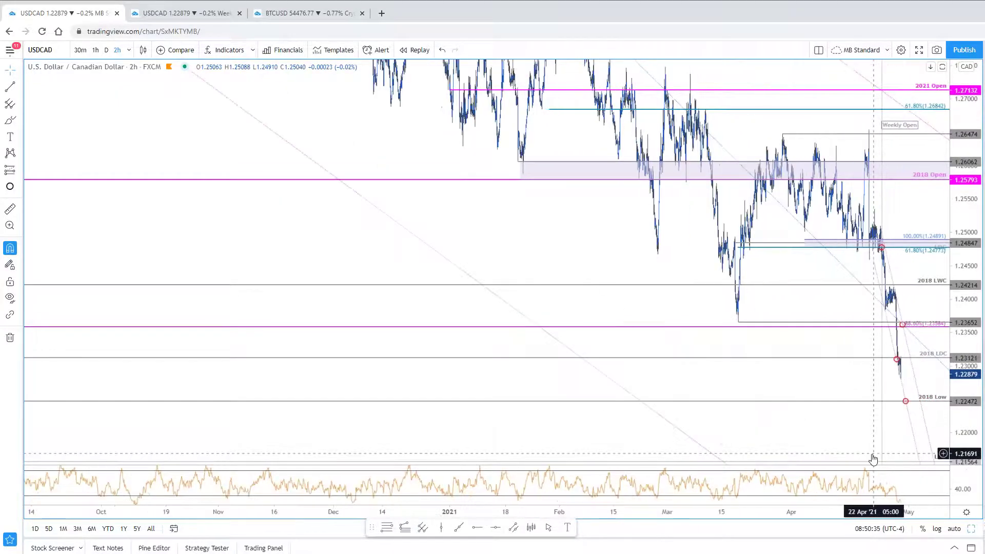
Examine late April USDCAD price action on the two-hour chart against the descending channel, the 2018 Low and the LDC level at 1.21564
{"action": "scroll", "coordinate": [872, 456], "scroll_direction": "up", "scroll_amount": 5}
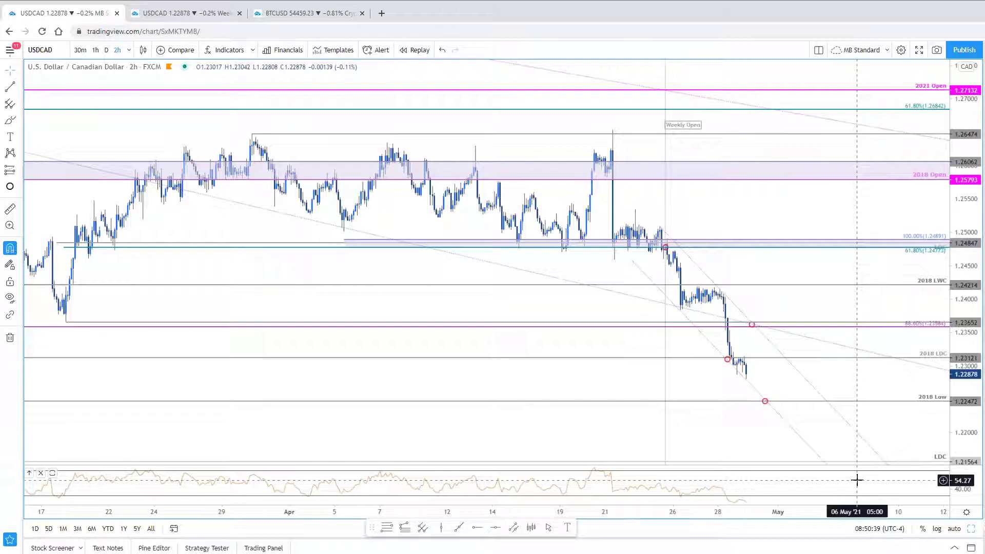
{"action": "left_click_drag", "start_coordinate": [868, 335], "coordinate": [929, 348]}
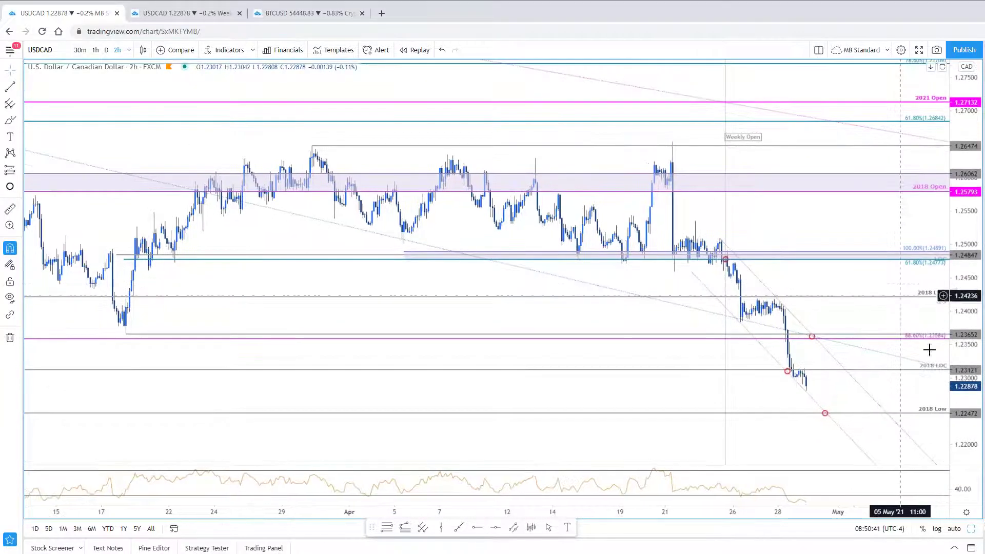
{"action": "left_click_drag", "start_coordinate": [960, 318], "coordinate": [960, 309]}
{"action": "left_click_drag", "start_coordinate": [867, 285], "coordinate": [846, 258]}
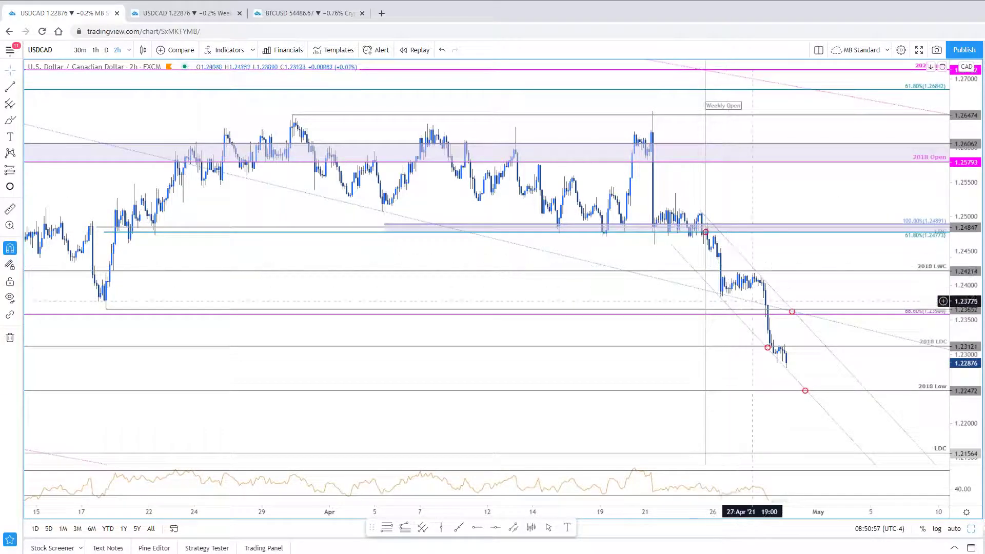
{"action": "left_click_drag", "start_coordinate": [805, 312], "coordinate": [770, 313]}
{"action": "scroll", "coordinate": [770, 314], "scroll_direction": "up", "scroll_amount": 1}
{"action": "left_click_drag", "start_coordinate": [723, 433], "coordinate": [716, 422]}
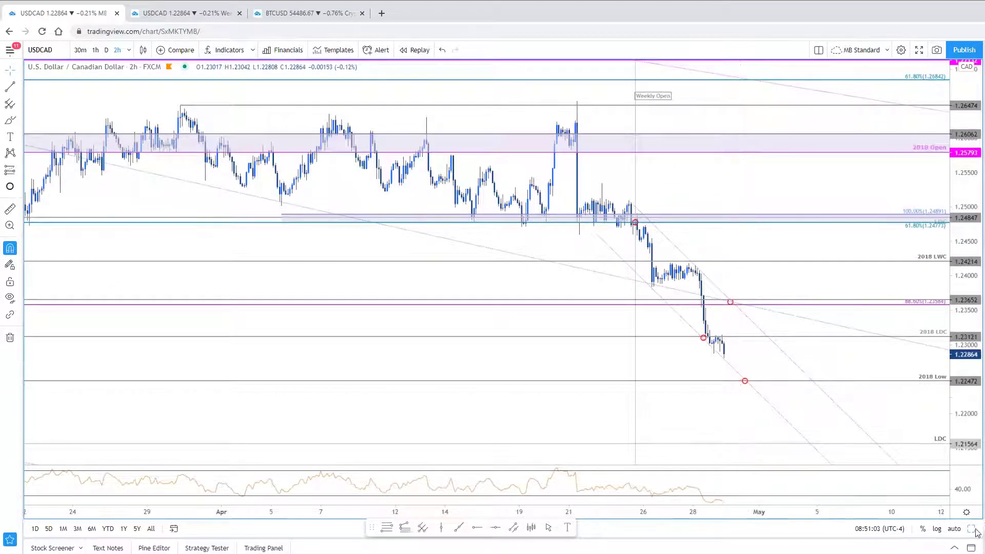
Restore the side-by-side view and examine USDCAD's 2021 decline on the daily chart
{"action": "key", "text": "alt+Return"}
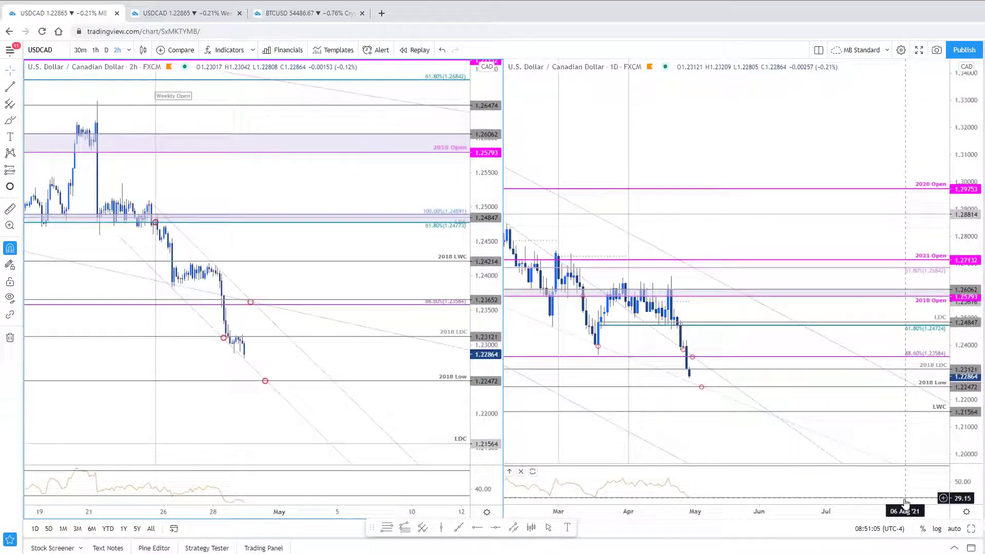
{"action": "left_click_drag", "start_coordinate": [759, 344], "coordinate": [842, 349]}
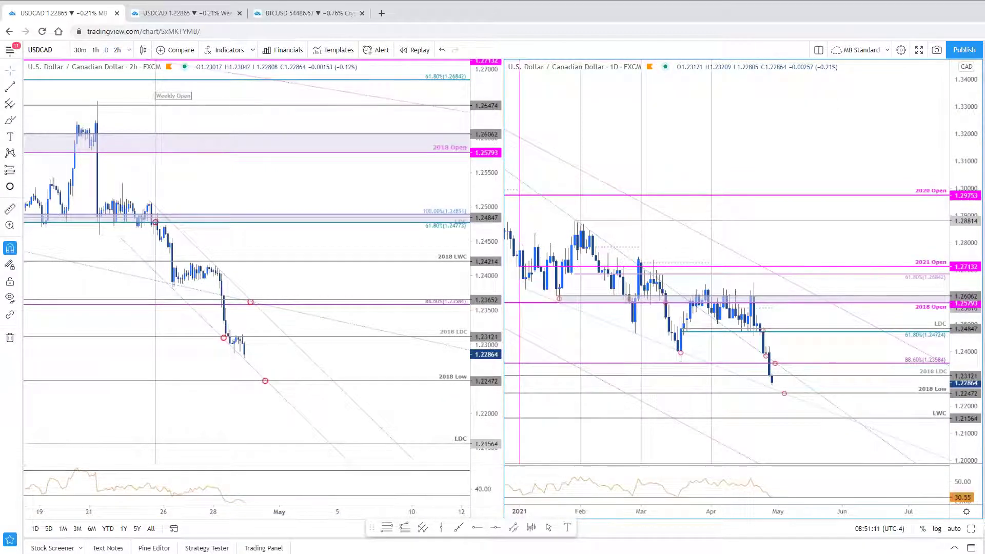
Load USDJPY in both the side-by-side layout and the weekly layout, and examine its weekly levels
{"action": "key", "text": "Down"}
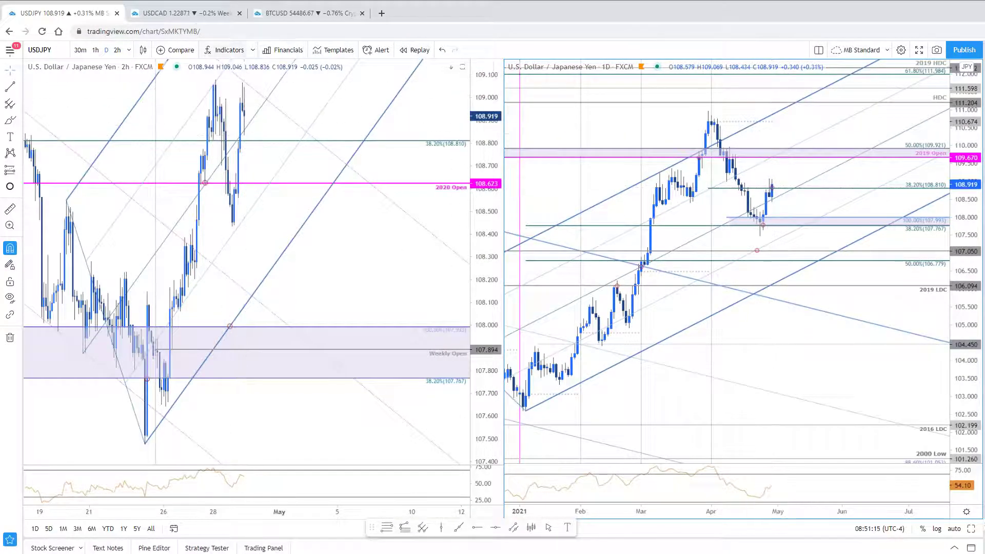
{"action": "key", "text": "ctrl+Tab"}
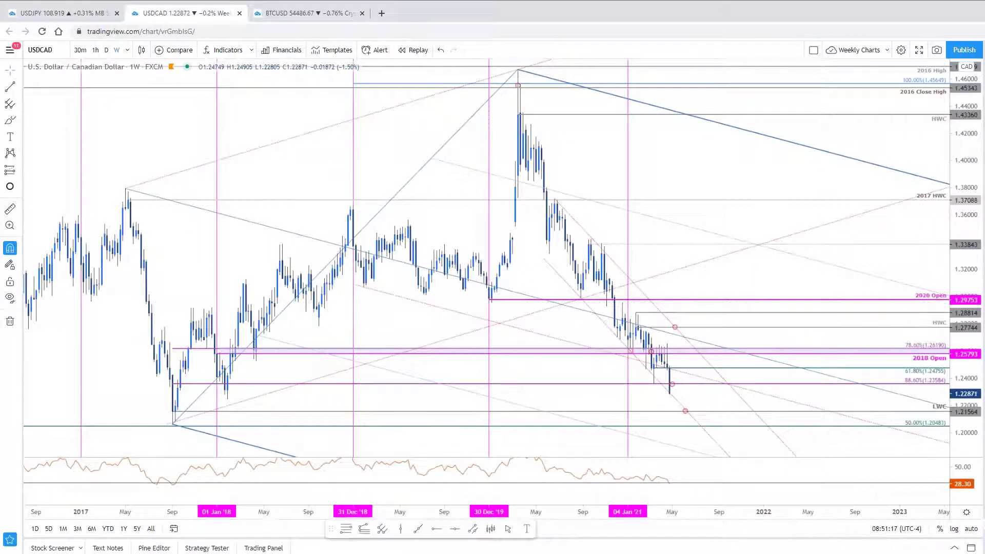
{"action": "scroll", "coordinate": [846, 406], "scroll_direction": "up", "scroll_amount": 1}
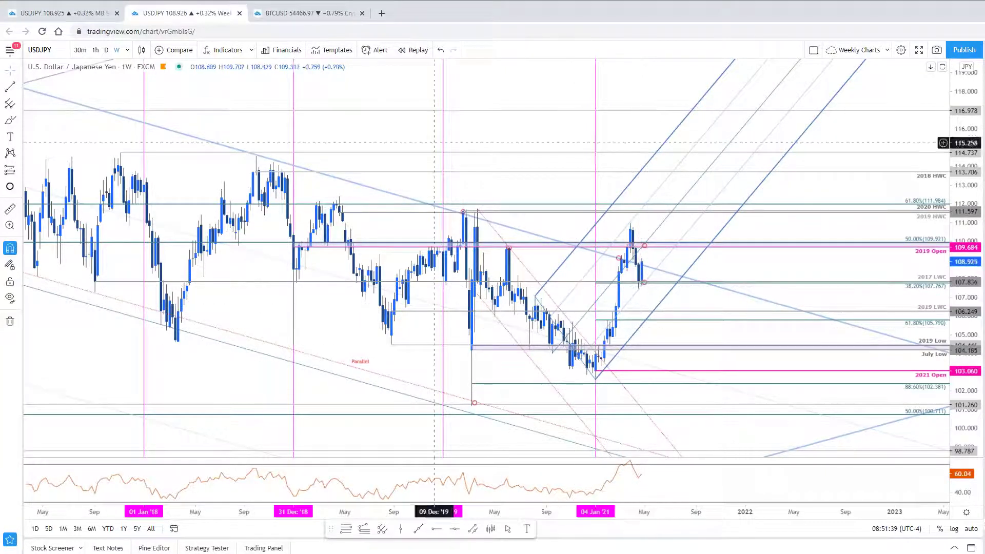
Return to the side-by-side layout and rescale the USDJPY two-hour chart to examine the rebound between 107.767 and the 2019 Open
{"action": "left_click", "coordinate": [64, 13]}
{"action": "left_click_drag", "start_coordinate": [485, 252], "coordinate": [489, 356]}
{"action": "left_click_drag", "start_coordinate": [345, 264], "coordinate": [436, 345]}
{"action": "scroll", "coordinate": [435, 345], "scroll_direction": "up", "scroll_amount": 1}
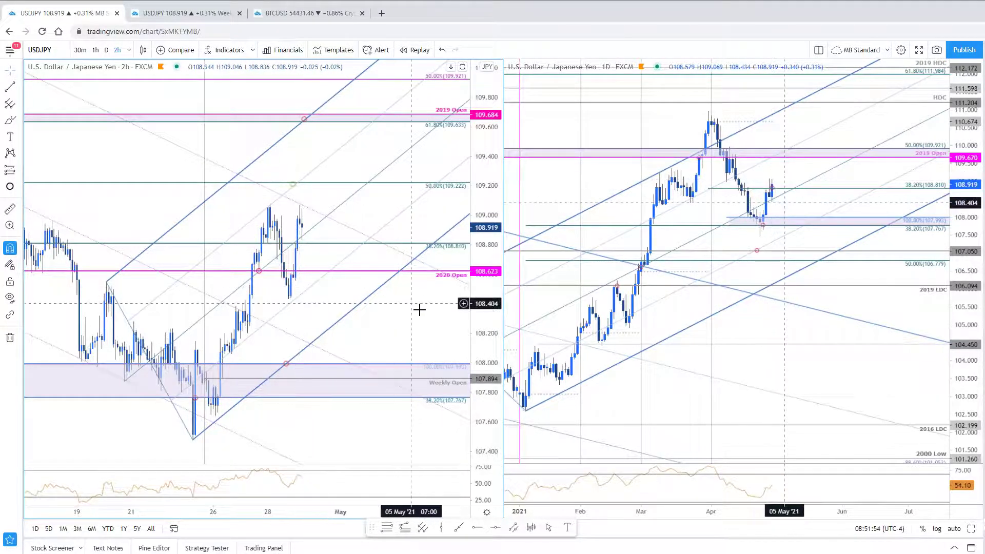
{"action": "left_click_drag", "start_coordinate": [390, 287], "coordinate": [465, 328]}
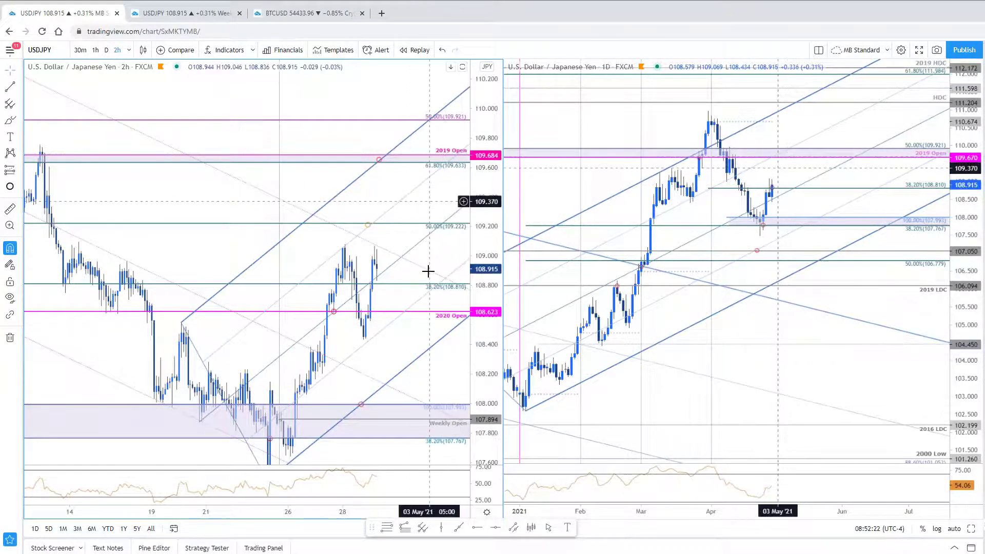
{"action": "scroll", "coordinate": [441, 391], "scroll_direction": "up", "scroll_amount": 1}
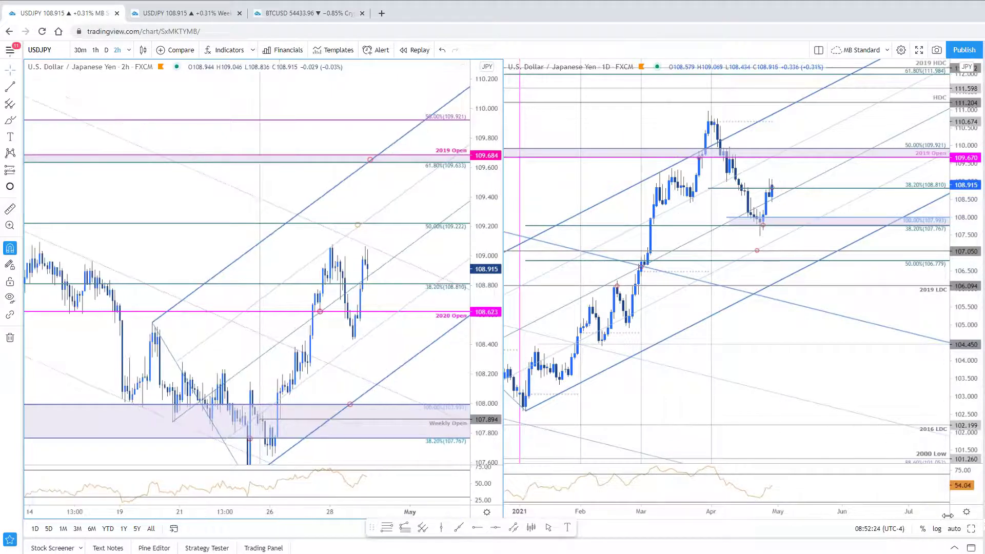
Maximize the USDJPY two-hour chart and examine the April decline against the retracement levels at 108.810, 109.222 and 109.633
{"action": "left_click", "coordinate": [971, 529]}
{"action": "scroll", "coordinate": [901, 336], "scroll_direction": "up", "scroll_amount": 2}
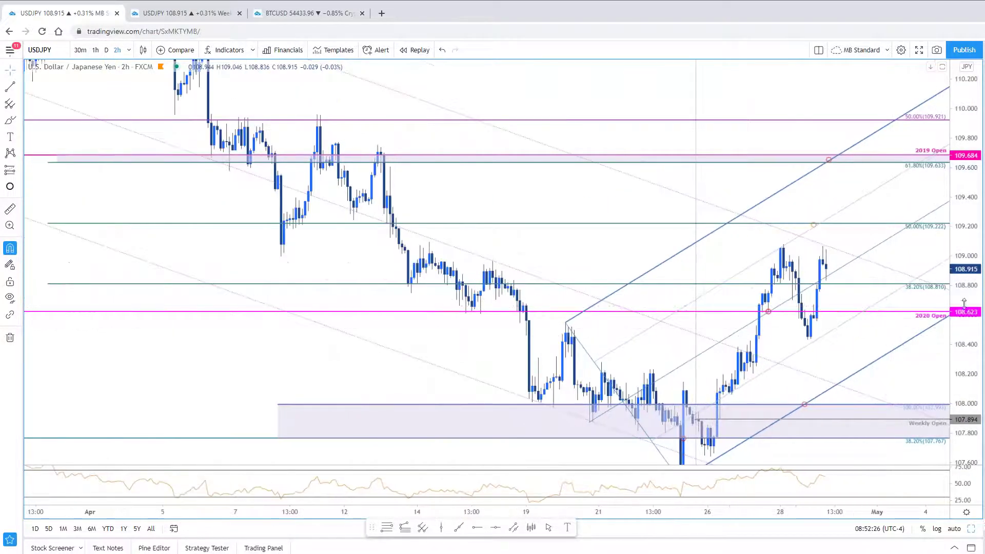
{"action": "scroll", "coordinate": [636, 256], "scroll_direction": "down", "scroll_amount": 5}
{"action": "left_click_drag", "start_coordinate": [456, 119], "coordinate": [450, 121]}
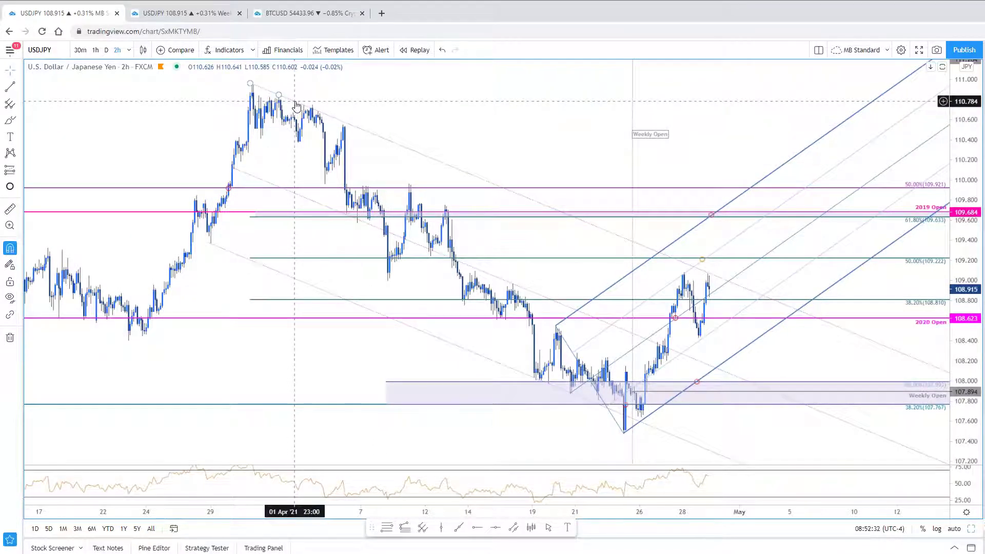
{"action": "left_click", "coordinate": [297, 200]}
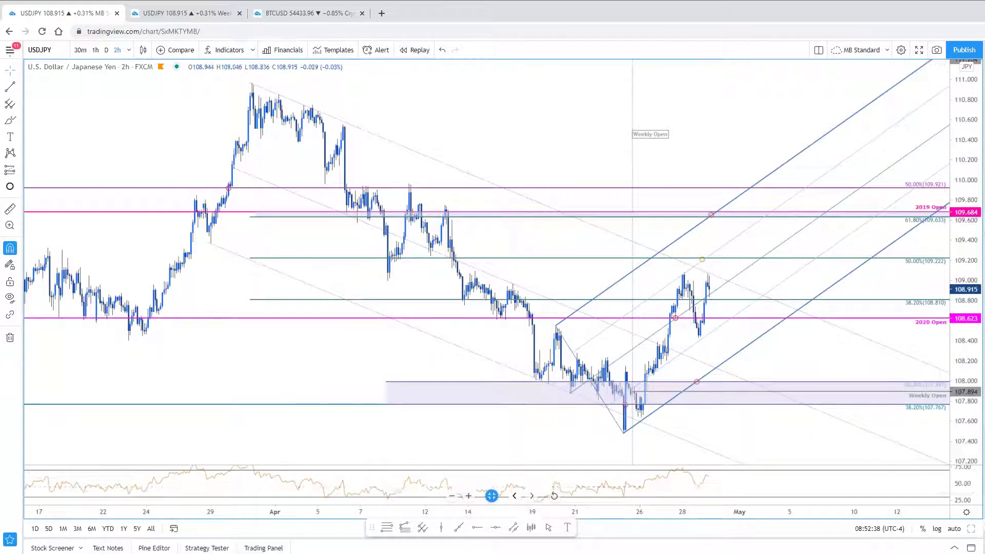
Move the orange circle marker on the 50% retracement at 109.222 to the latest USDJPY candle
{"action": "scroll", "coordinate": [573, 460], "scroll_direction": "up", "scroll_amount": 2}
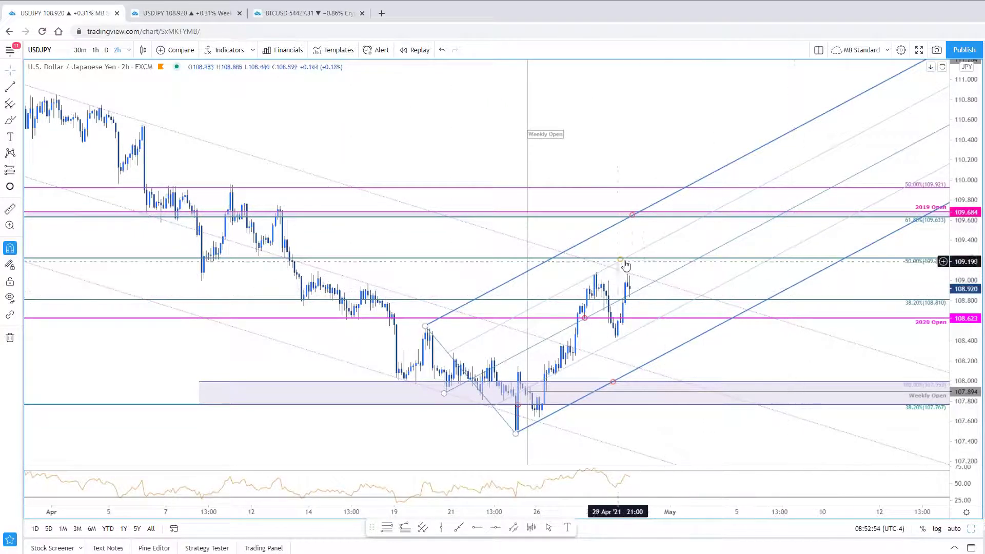
{"action": "left_click_drag", "start_coordinate": [628, 256], "coordinate": [637, 255]}
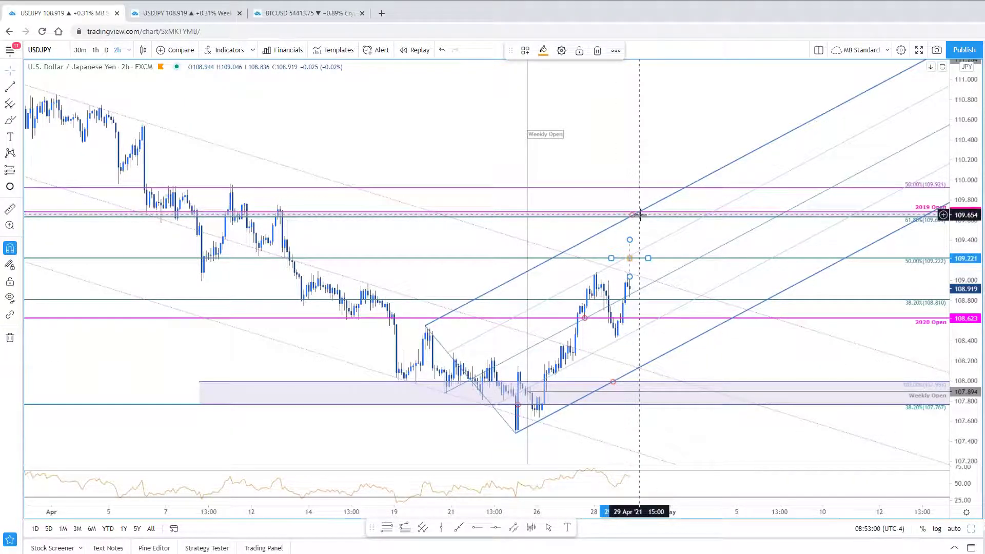
{"action": "scroll", "coordinate": [639, 214], "scroll_direction": "down", "scroll_amount": 7}
{"action": "scroll", "coordinate": [816, 319], "scroll_direction": "up", "scroll_amount": 6}
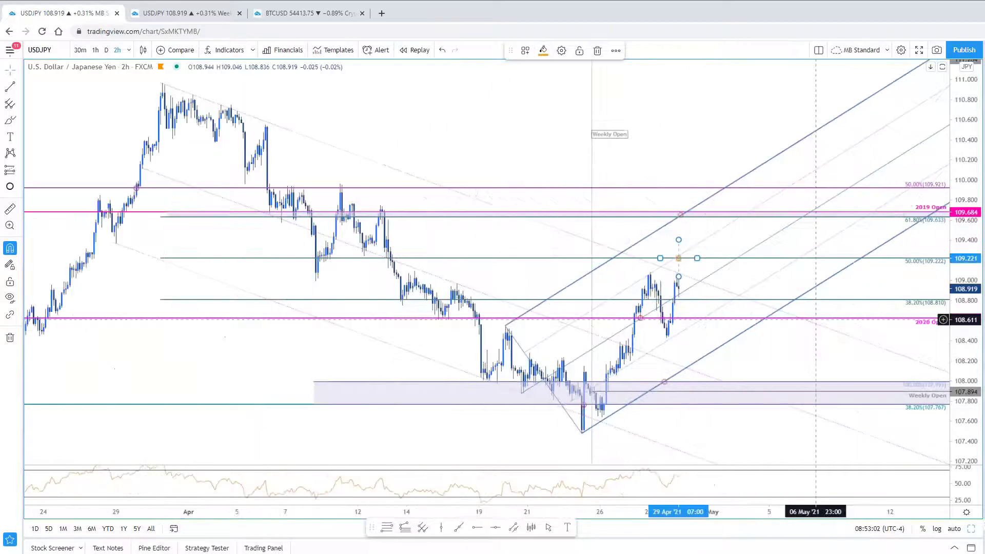
{"action": "scroll", "coordinate": [792, 382], "scroll_direction": "up", "scroll_amount": 2}
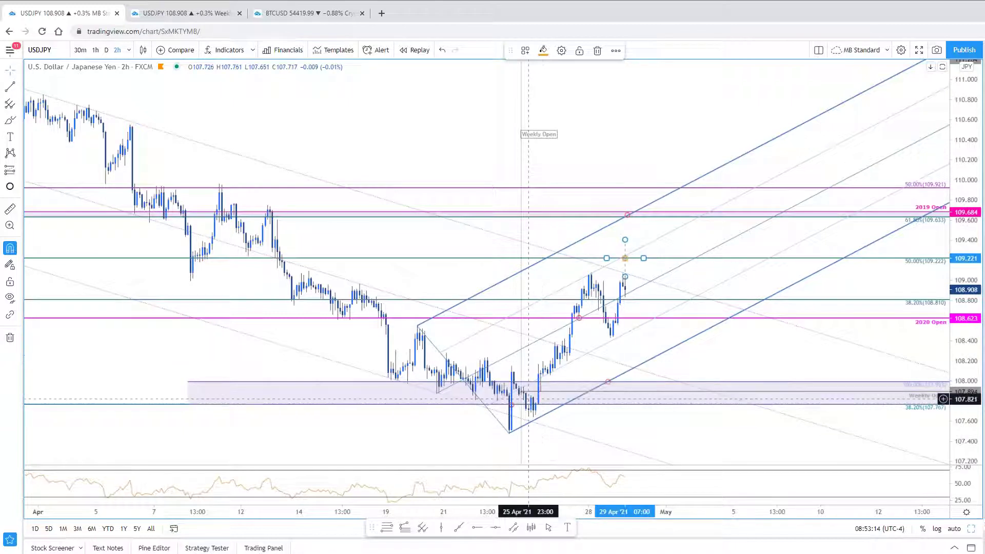
Move the Weekly Open line to 108.233 and place the red circle marker where it crosses the lower channel line
{"action": "left_click", "coordinate": [507, 355]}
{"action": "left_click_drag", "start_coordinate": [507, 355], "coordinate": [488, 347]}
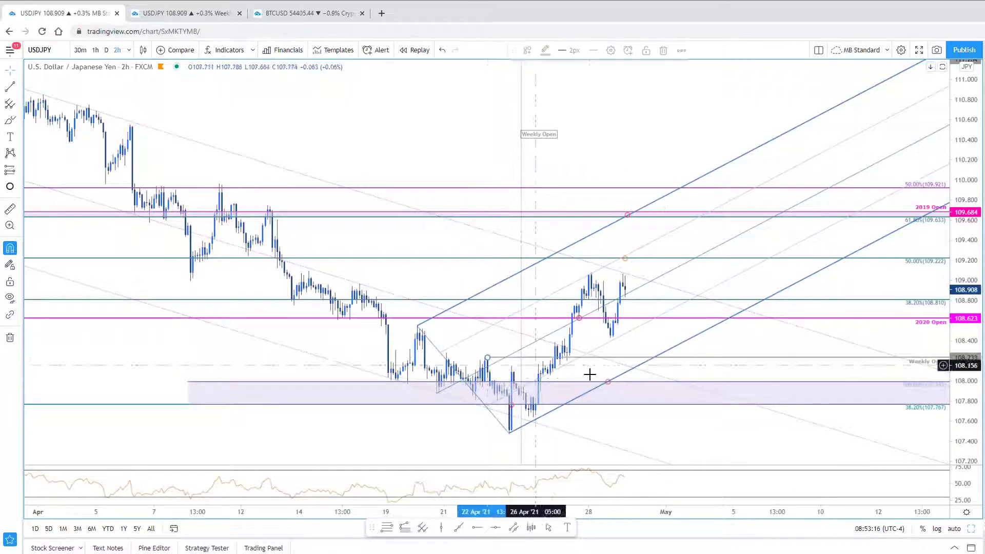
{"action": "left_click_drag", "start_coordinate": [608, 382], "coordinate": [652, 355]}
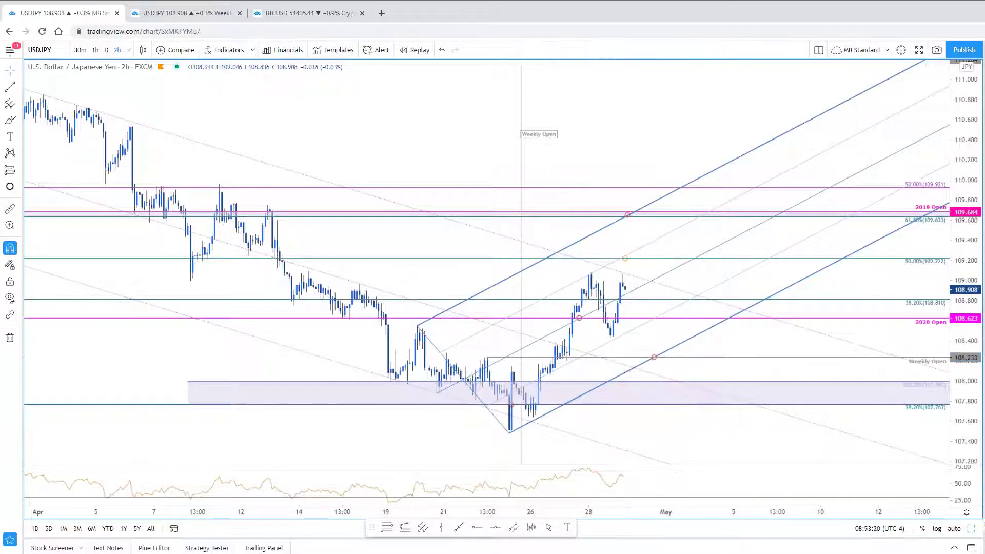
Restore the side-by-side view and compare USDJPY's rebound on the daily and two-hour charts
{"action": "scroll", "coordinate": [709, 365], "scroll_direction": "down", "scroll_amount": 3}
{"action": "scroll", "coordinate": [732, 472], "scroll_direction": "up", "scroll_amount": 2}
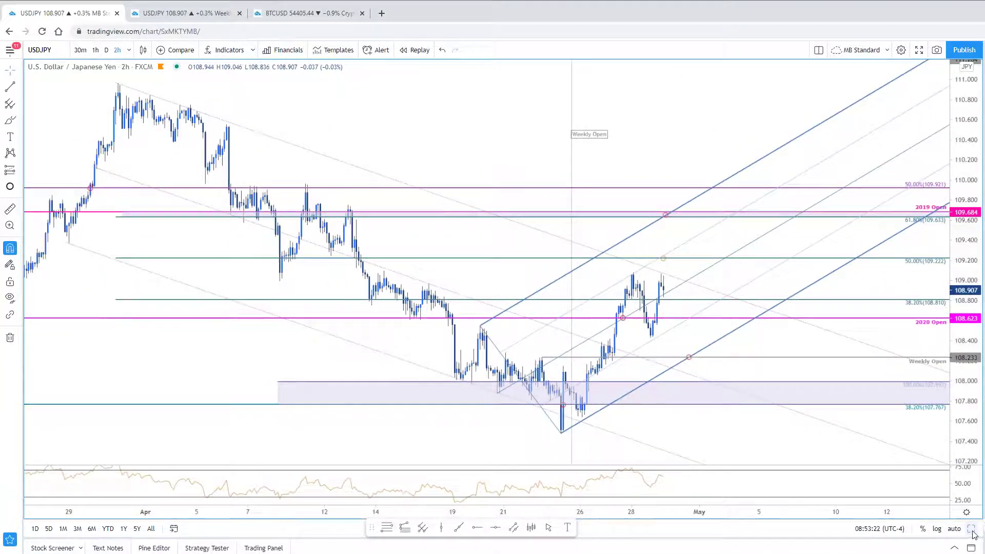
{"action": "left_click", "coordinate": [972, 531]}
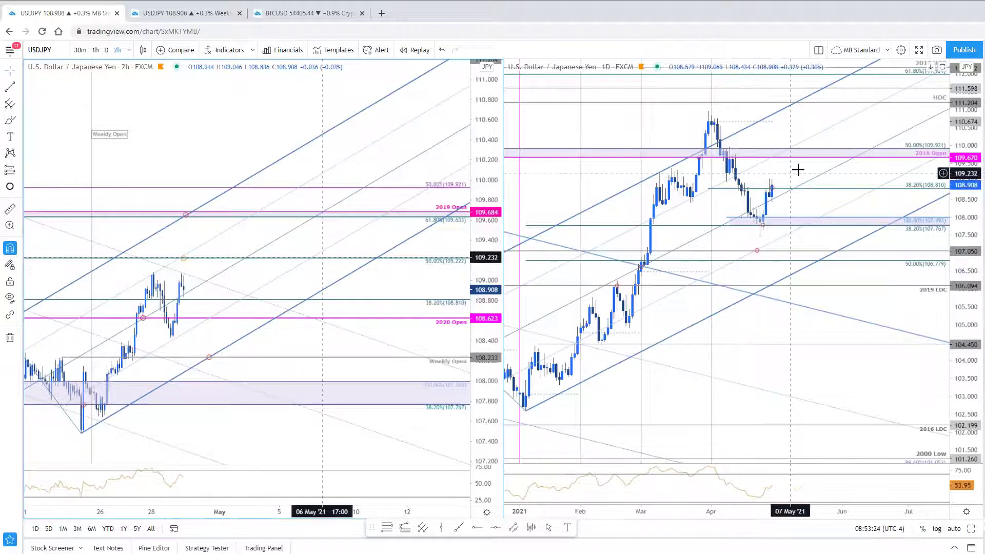
{"action": "scroll", "coordinate": [780, 264], "scroll_direction": "down", "scroll_amount": 1}
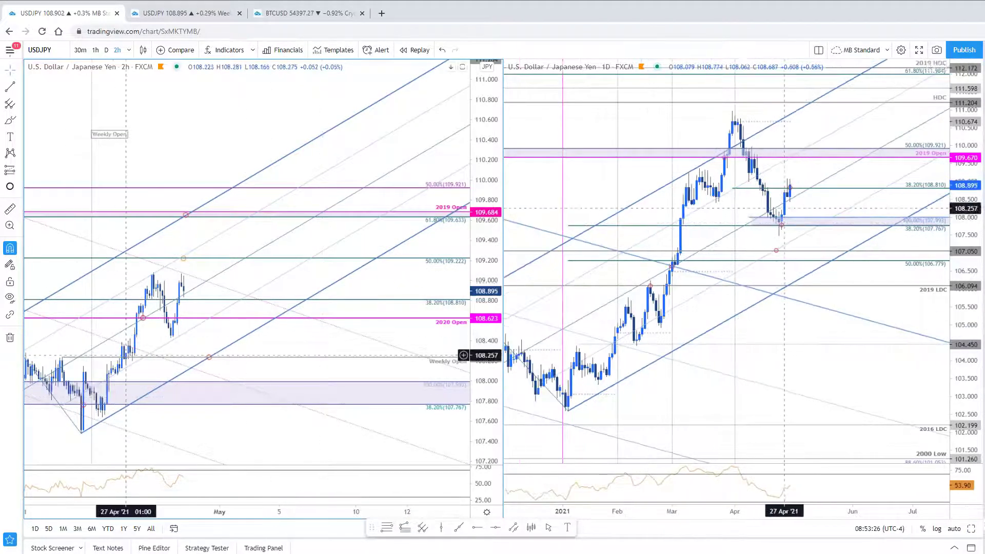
{"action": "left_click_drag", "start_coordinate": [319, 368], "coordinate": [424, 452]}
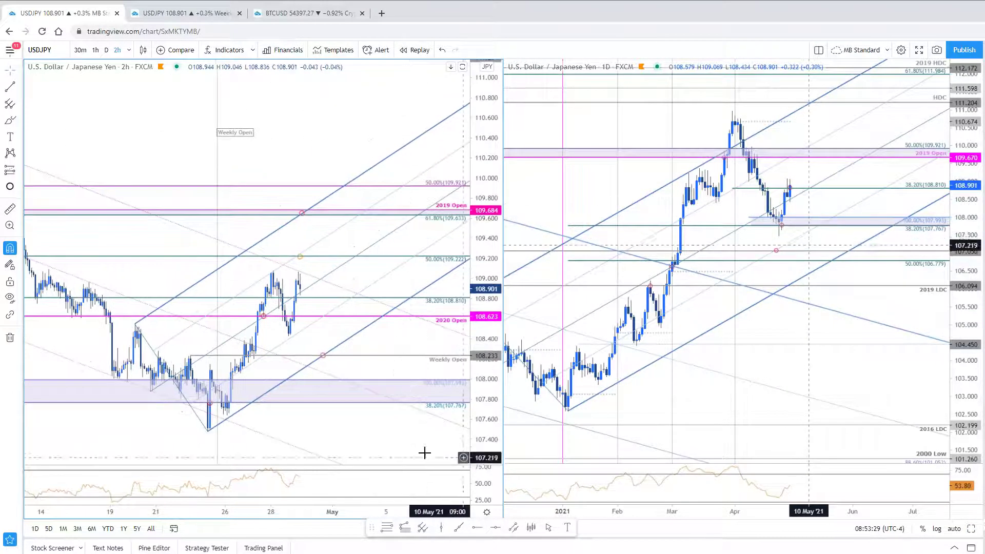
Maximize the USDJPY two-hour chart and focus on the rebound from the 23 April low
{"action": "left_click", "coordinate": [971, 530]}
{"action": "scroll", "coordinate": [770, 386], "scroll_direction": "up", "scroll_amount": 3}
{"action": "scroll", "coordinate": [764, 328], "scroll_direction": "up", "scroll_amount": 2}
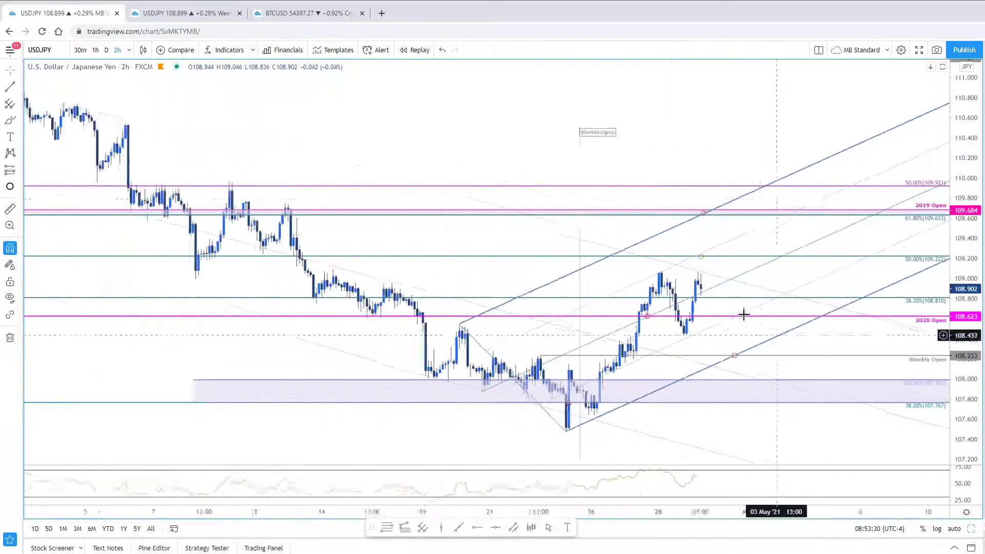
{"action": "scroll", "coordinate": [647, 256], "scroll_direction": "down", "scroll_amount": 1}
Project a Fibonacci extension from the 107.477 low through the 109.080 high to the 28 April pullback low, and remove it
{"action": "left_click", "coordinate": [405, 528]}
{"action": "left_click", "coordinate": [569, 431]}
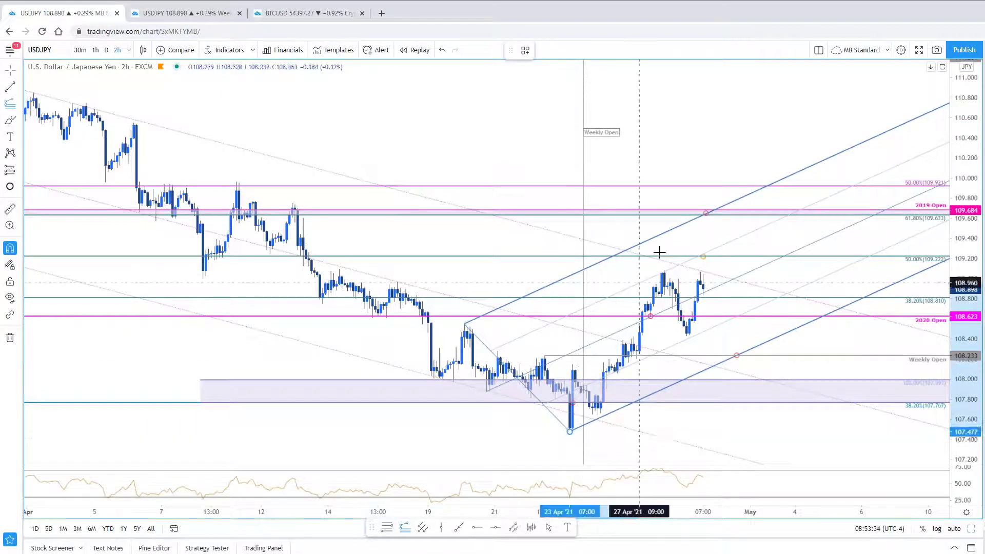
{"action": "left_click", "coordinate": [665, 270]}
{"action": "left_click", "coordinate": [689, 348]}
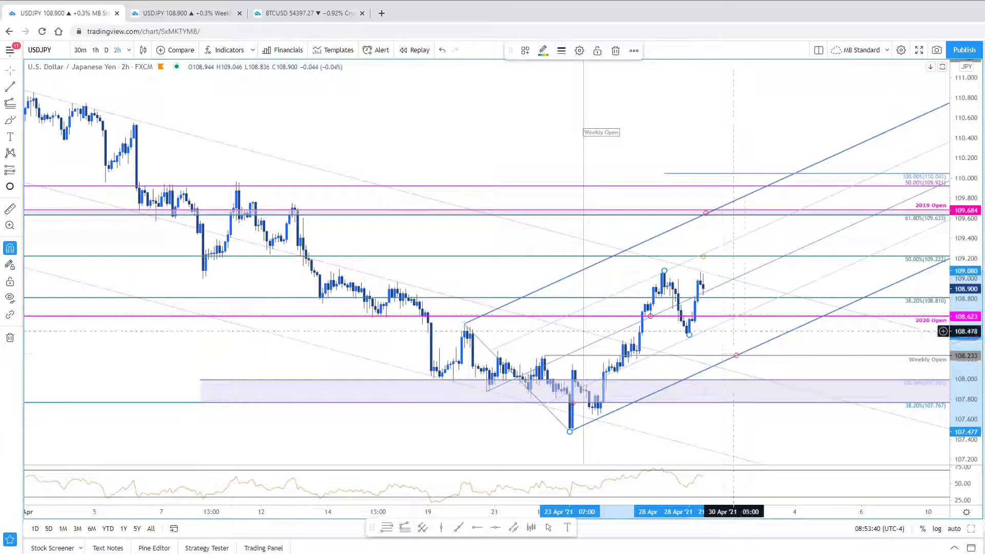
{"action": "mouse_move", "coordinate": [689, 337]}
{"action": "left_mouse_down"}
{"action": "mouse_move", "coordinate": [706, 341]}
{"action": "mouse_move", "coordinate": [712, 360]}
{"action": "left_mouse_up"}
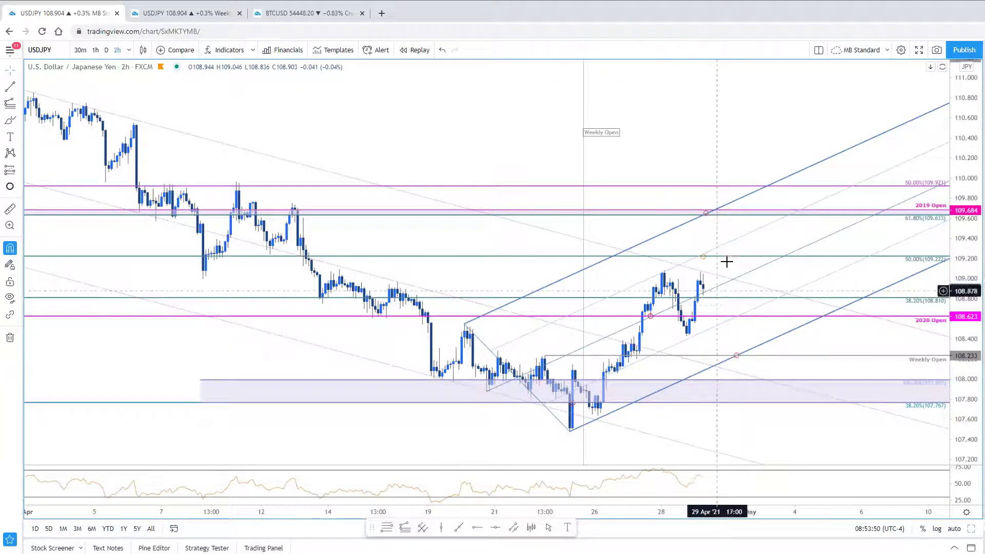
Examine the USDJPY two-hour rising channel against resistance at 109.222 and support at 108.233, 107.767 and 107.050
{"action": "scroll", "coordinate": [881, 530], "scroll_direction": "down", "scroll_amount": 1}
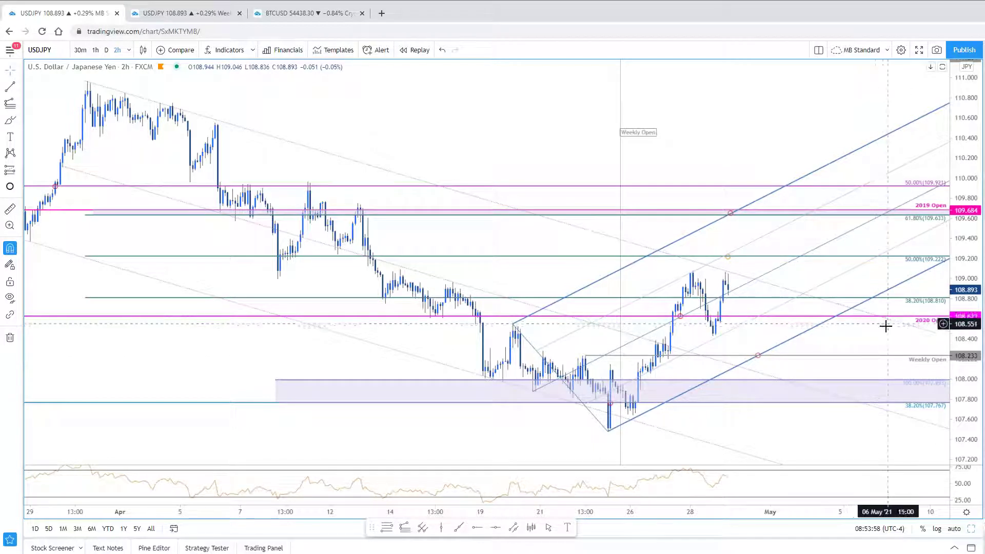
{"action": "left_click_drag", "start_coordinate": [530, 199], "coordinate": [506, 189]}
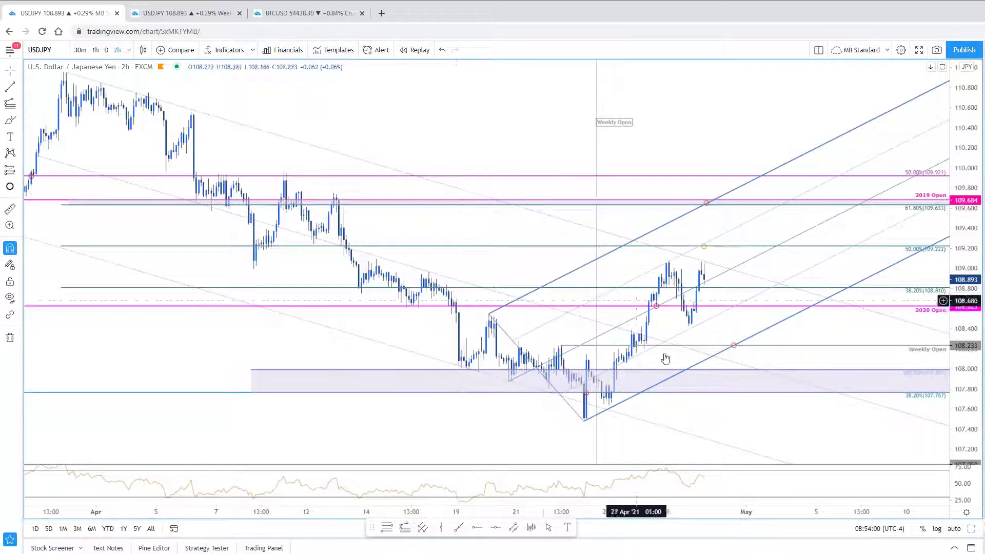
{"action": "scroll", "coordinate": [666, 358], "scroll_direction": "up", "scroll_amount": 1}
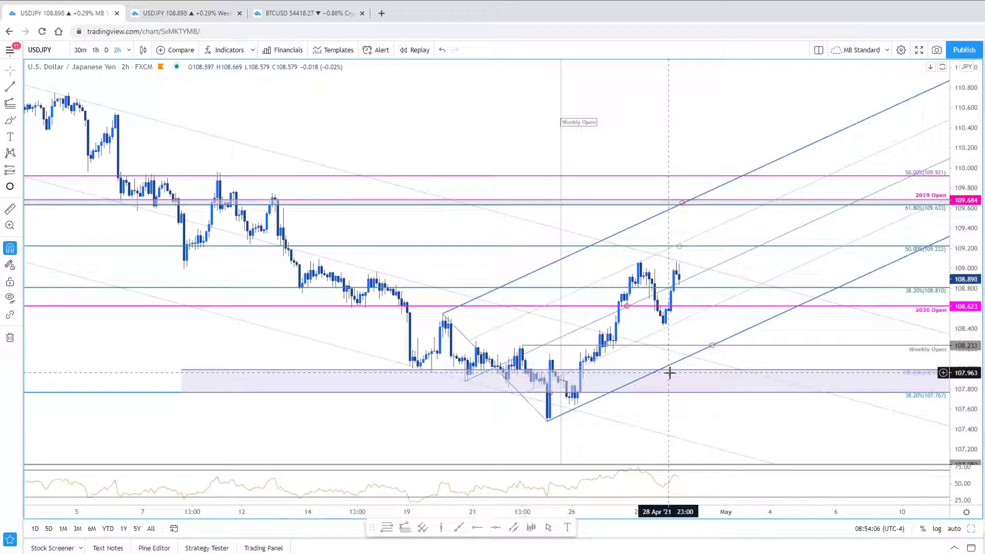
{"action": "left_click_drag", "start_coordinate": [662, 126], "coordinate": [654, 116]}
{"action": "left_click_drag", "start_coordinate": [705, 97], "coordinate": [704, 72]}
{"action": "scroll", "coordinate": [712, 398], "scroll_direction": "down", "scroll_amount": 1}
{"action": "left_click_drag", "start_coordinate": [455, 202], "coordinate": [449, 203]}
{"action": "left_click_drag", "start_coordinate": [704, 389], "coordinate": [694, 405]}
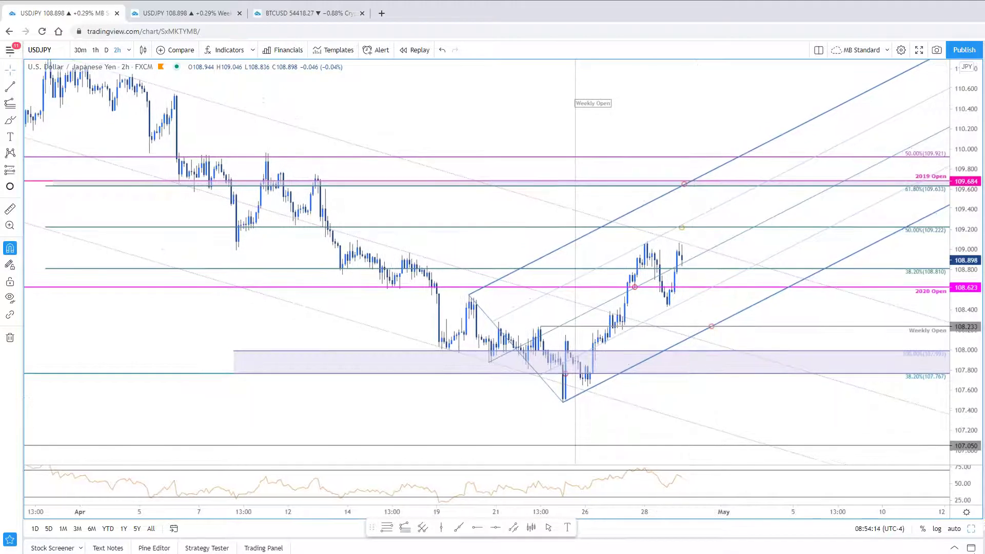
Restore the side-by-side view and return to the weekly USDJPY chart to examine price between the 2019 Open and 2017 LWC levels
{"action": "left_click", "coordinate": [971, 531]}
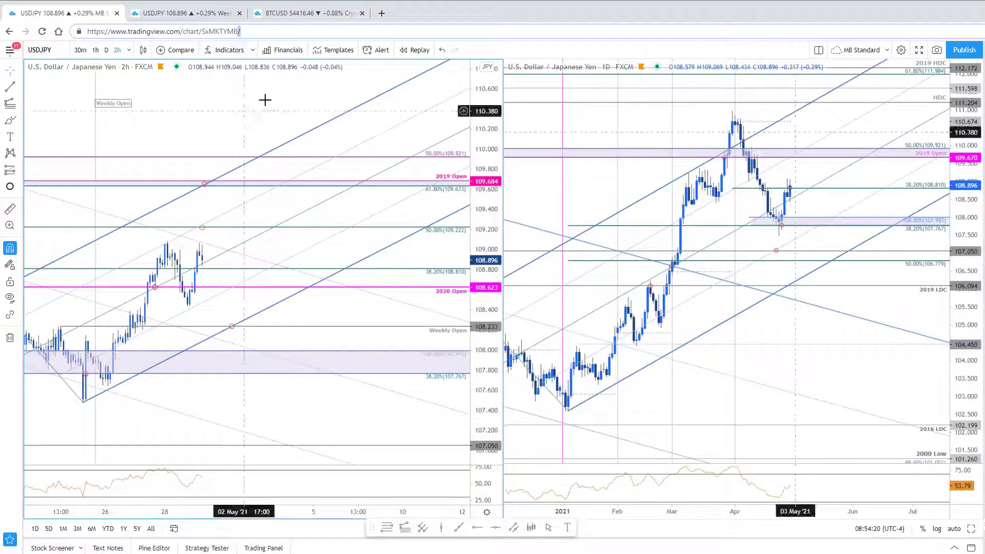
{"action": "left_click", "coordinate": [208, 14]}
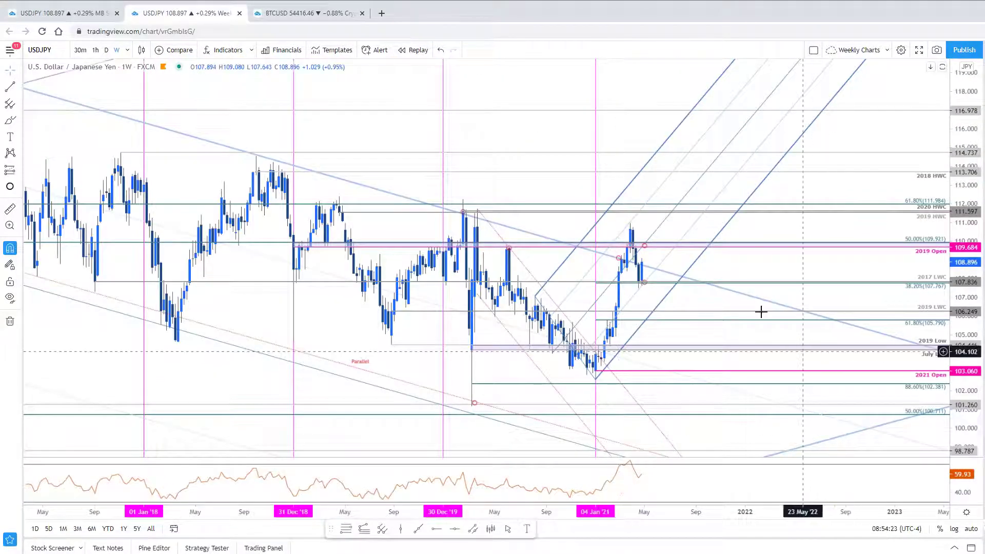
{"action": "left_click_drag", "start_coordinate": [747, 272], "coordinate": [763, 275]}
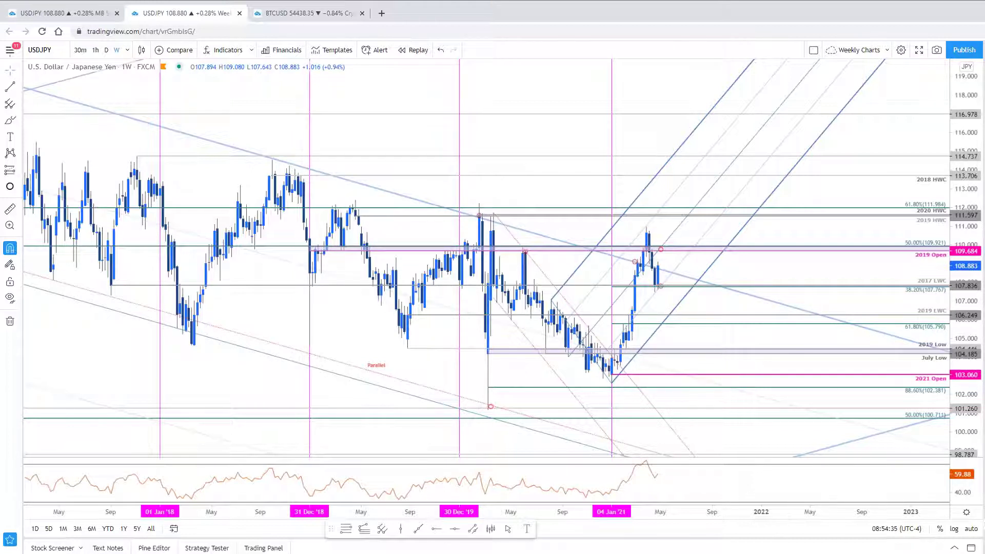
Load XAUUSD on the weekly chart and examine the descending channel from the 2020 high against the 2012 High at 1795.80
{"action": "key", "text": "Down"}
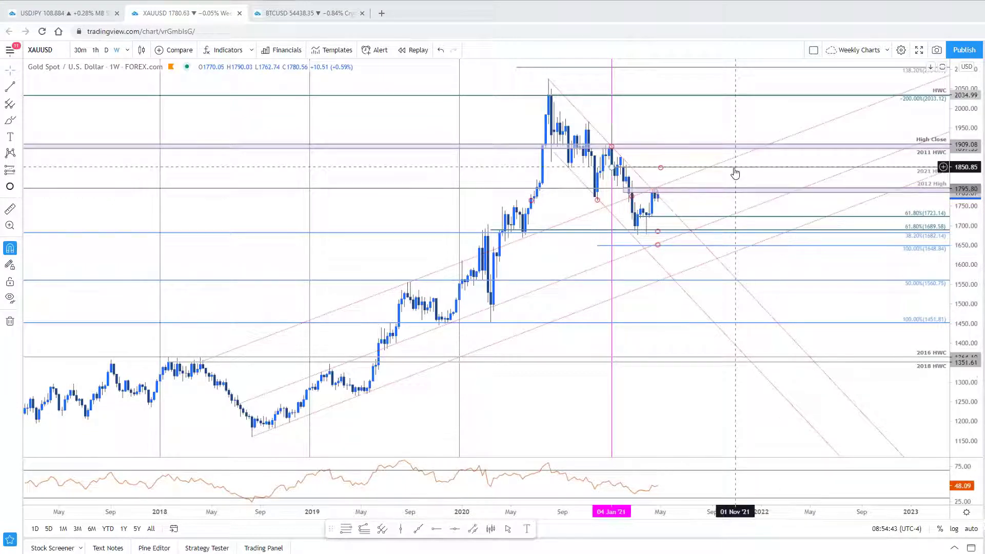
{"action": "left_click_drag", "start_coordinate": [734, 172], "coordinate": [675, 173]}
{"action": "scroll", "coordinate": [936, 502], "scroll_direction": "up", "scroll_amount": 1}
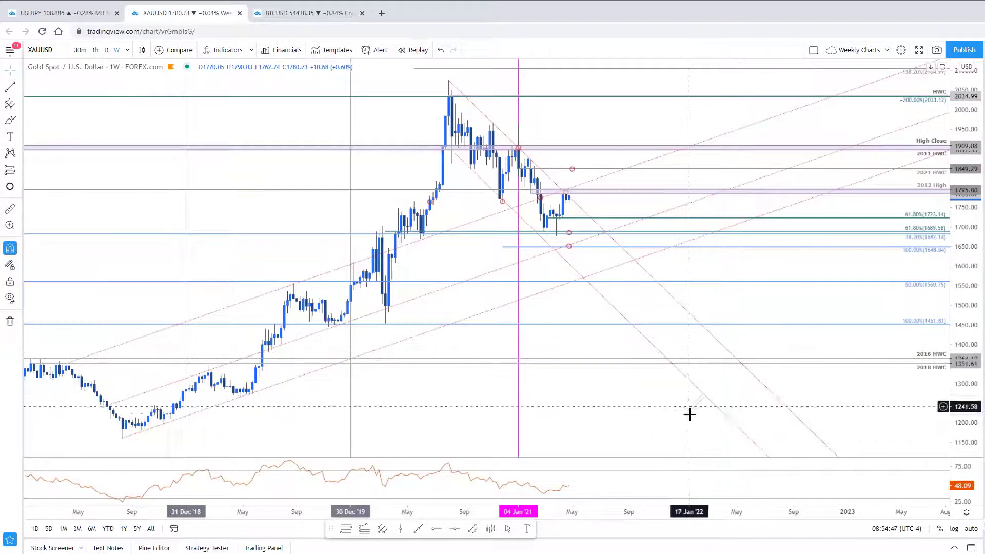
{"action": "scroll", "coordinate": [698, 413], "scroll_direction": "down", "scroll_amount": 1}
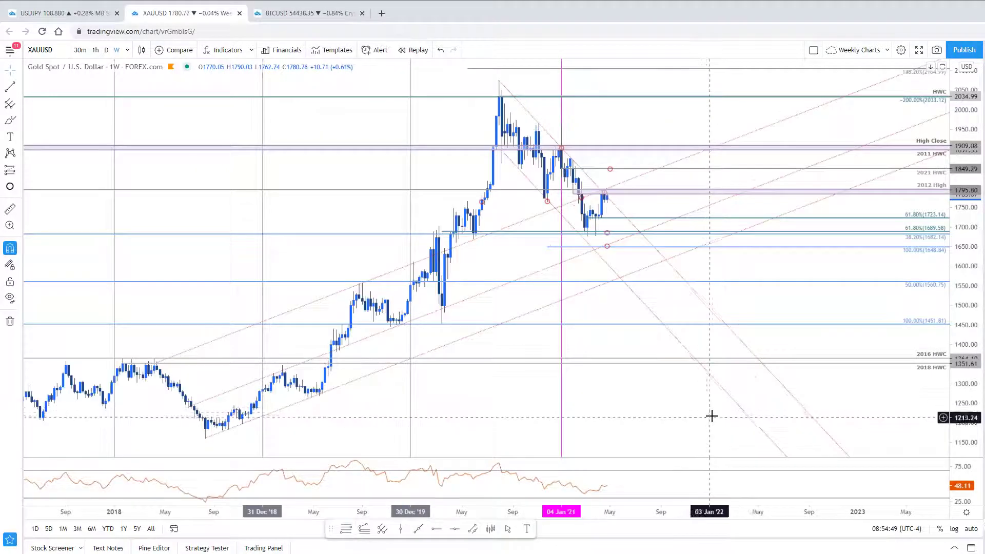
{"action": "scroll", "coordinate": [694, 438], "scroll_direction": "up", "scroll_amount": 1}
{"action": "left_click_drag", "start_coordinate": [641, 432], "coordinate": [668, 437]}
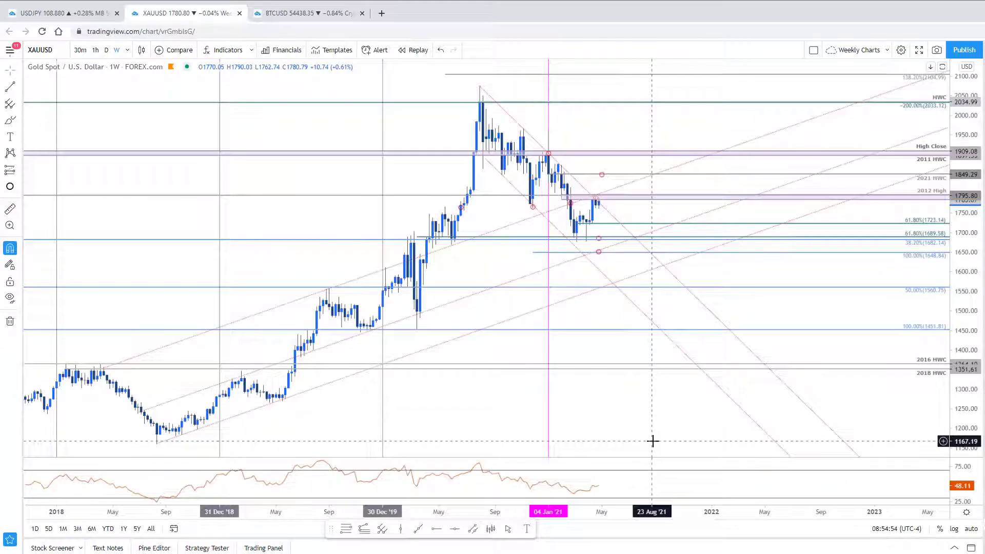
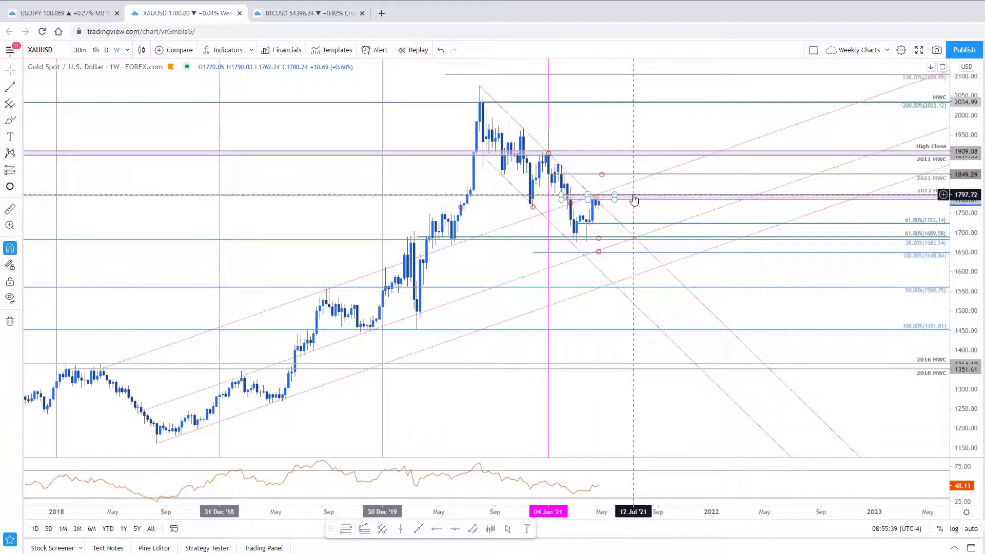
Load XAUUSD in the side-by-side MB Standard layout and show the daily chart alone with a wider price range
{"action": "left_click_drag", "start_coordinate": [728, 277], "coordinate": [811, 300]}
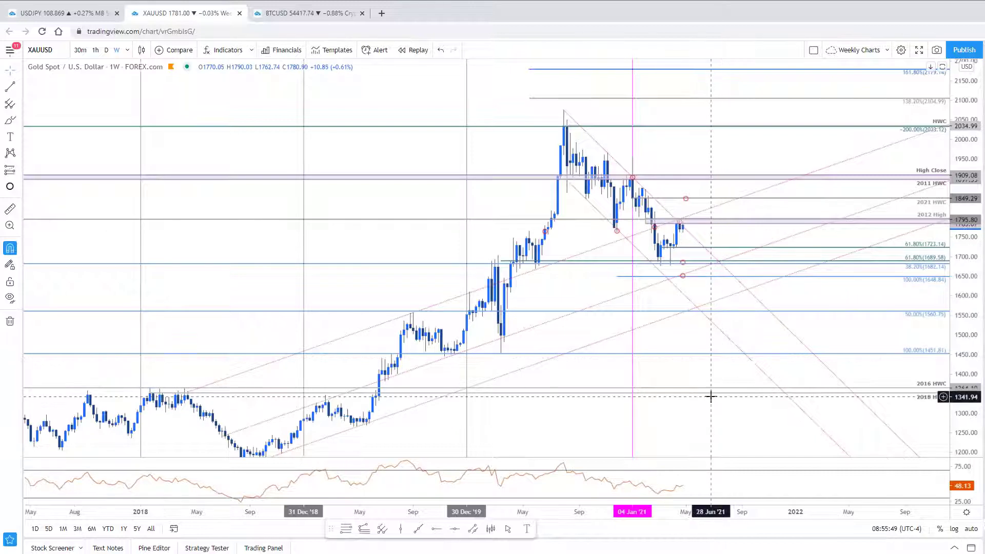
{"action": "left_click_drag", "start_coordinate": [715, 415], "coordinate": [694, 398]}
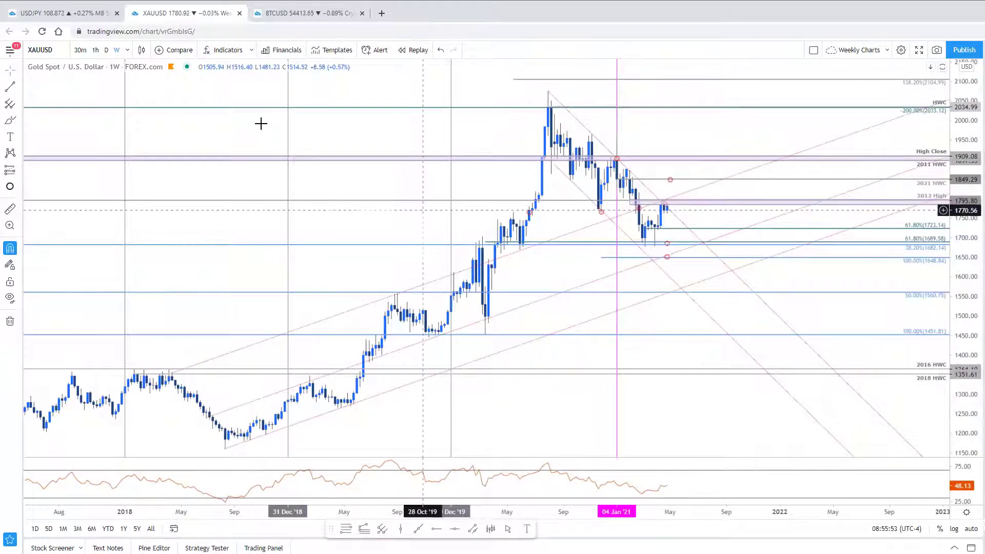
{"action": "left_click", "coordinate": [98, 14]}
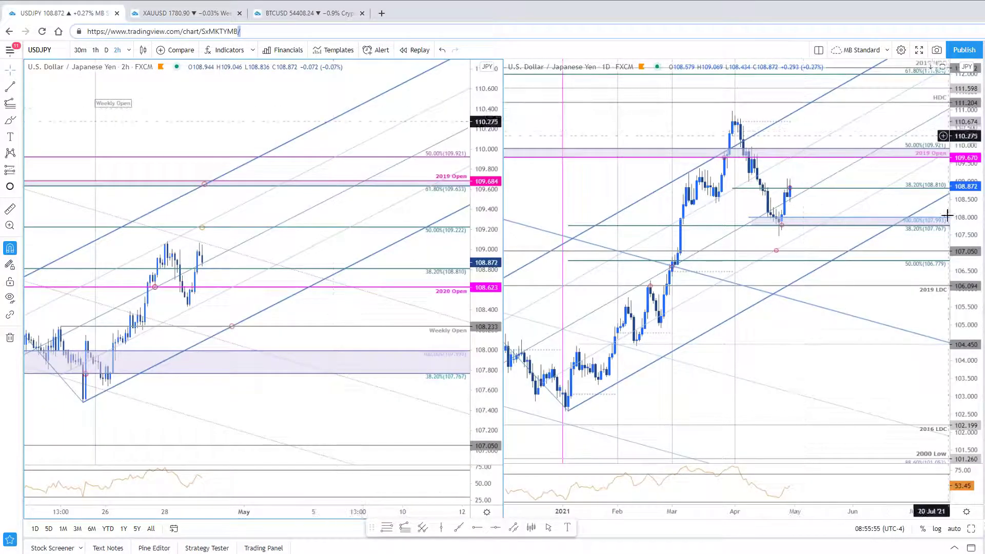
{"action": "left_click", "coordinate": [983, 287]}
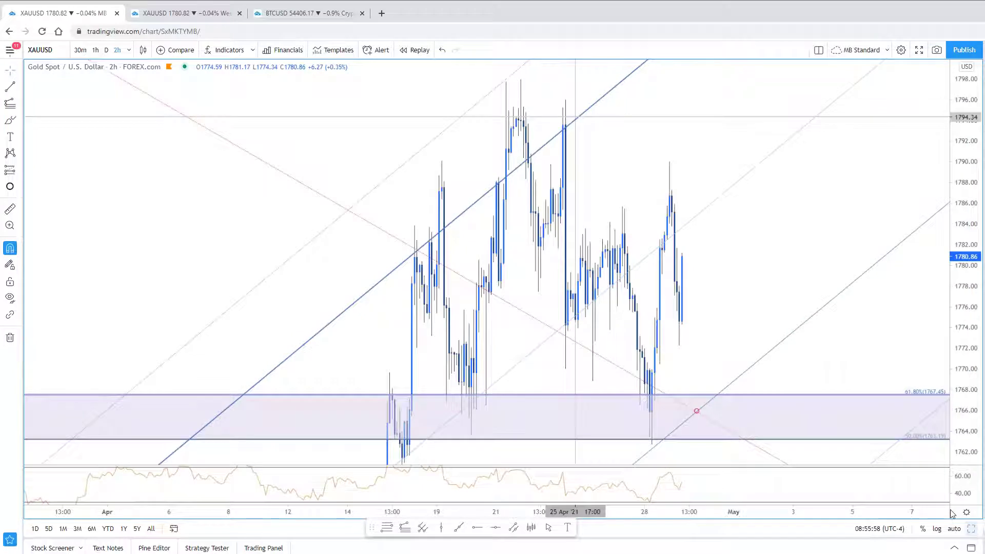
{"action": "left_click", "coordinate": [971, 529]}
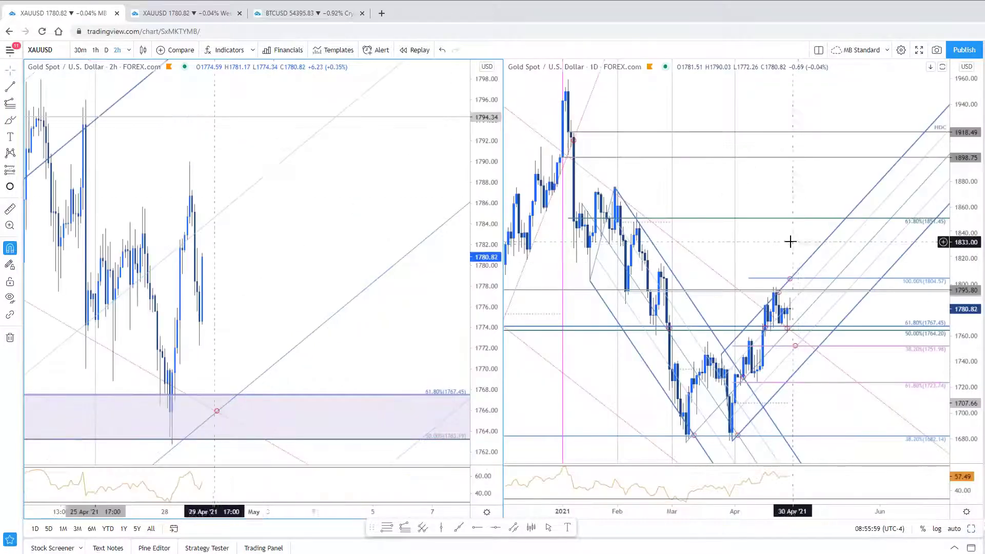
{"action": "left_click", "coordinate": [971, 529]}
{"action": "left_click_drag", "start_coordinate": [968, 278], "coordinate": [968, 415]}
Switch to the SB Trade Desk browser window, close the 4/28 intraday update and look through the 4/27 update
{"action": "key", "text": "alt+Tab"}
{"action": "left_click", "coordinate": [317, 463]}
{"action": "scroll", "coordinate": [360, 467], "scroll_direction": "down", "scroll_amount": 5}
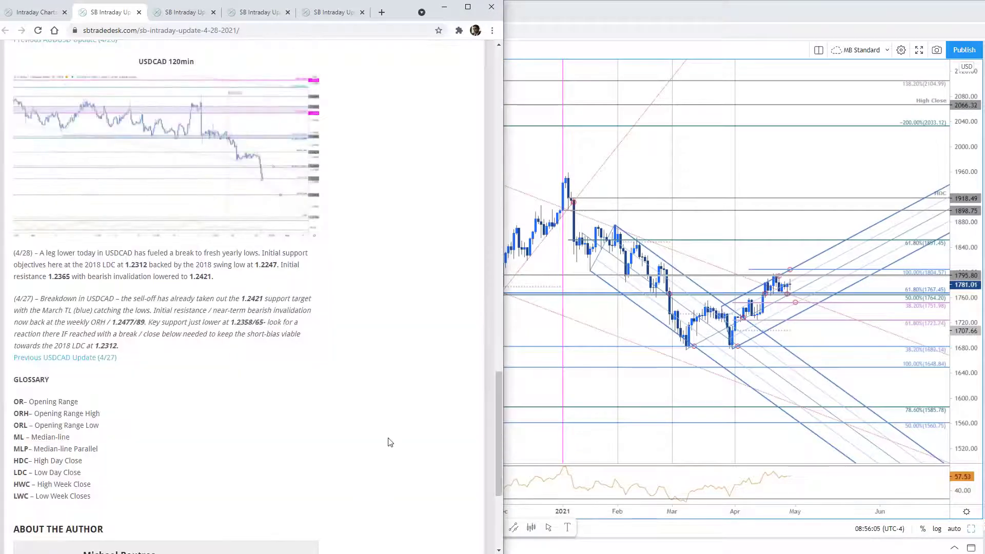
{"action": "left_click", "coordinate": [138, 11]}
{"action": "scroll", "coordinate": [334, 297], "scroll_direction": "down", "scroll_amount": 10}
{"action": "scroll", "coordinate": [382, 370], "scroll_direction": "down", "scroll_amount": 3}
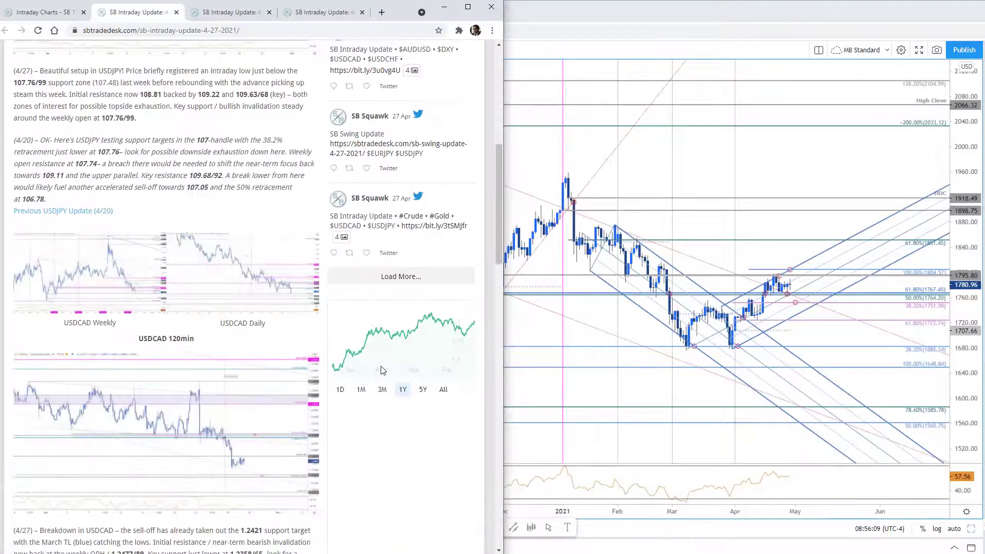
Close the enlarged USDJPY chart in the 4/27 update and enlarge the Gold 240min chart
{"action": "scroll", "coordinate": [399, 390], "scroll_direction": "up", "scroll_amount": 3}
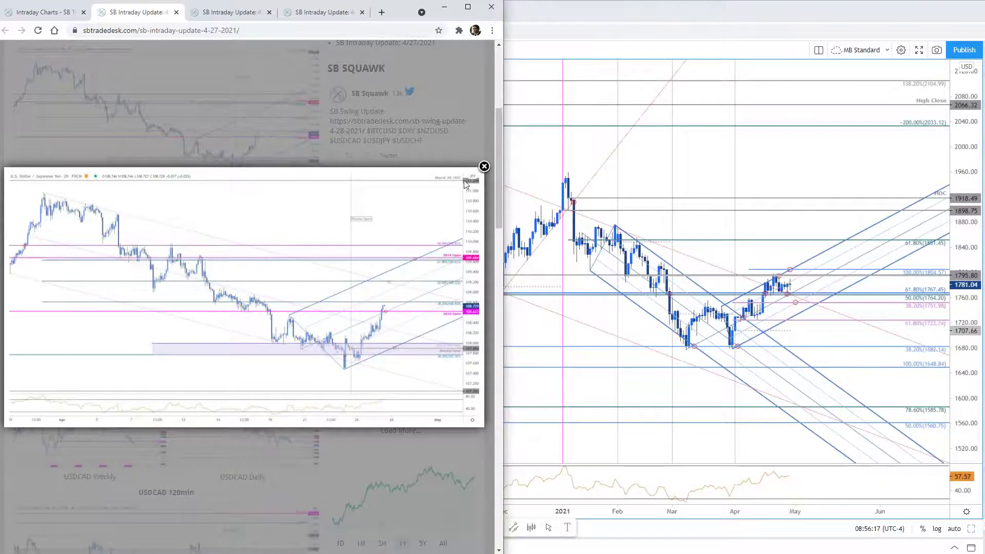
{"action": "left_click", "coordinate": [484, 167]}
{"action": "scroll", "coordinate": [486, 171], "scroll_direction": "down", "scroll_amount": 7}
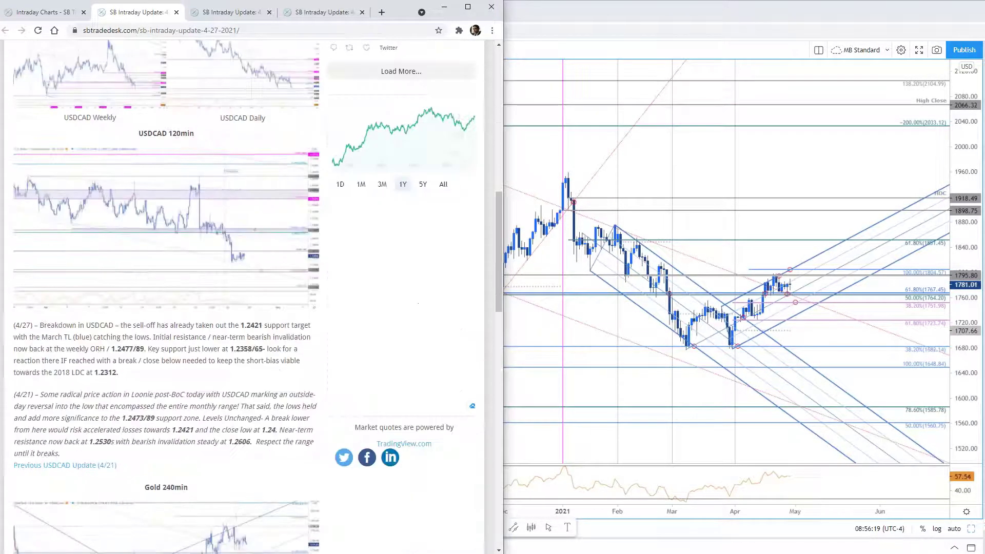
{"action": "scroll", "coordinate": [321, 236], "scroll_direction": "down", "scroll_amount": 5}
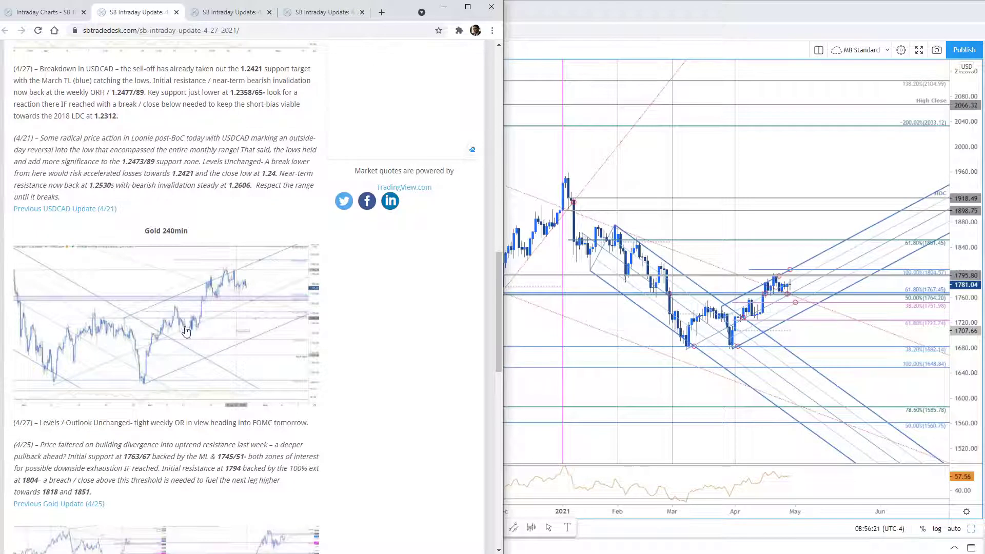
{"action": "left_click", "coordinate": [244, 297]}
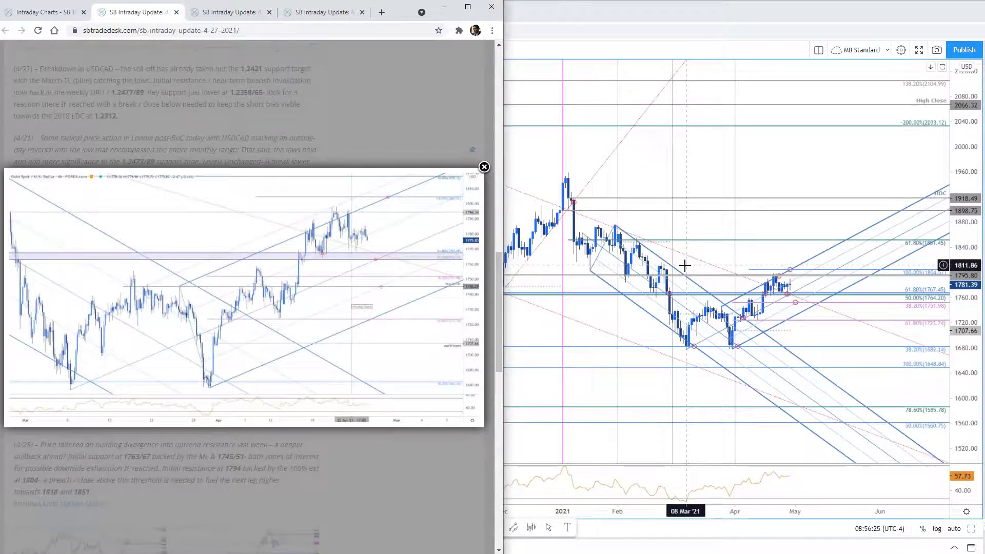
Return to TradingView and examine the daily XAUUSD rising channel against resistance at 1795.80 and 1804.57 and support at 1767.45 and 1751.98
{"action": "left_click", "coordinate": [779, 206]}
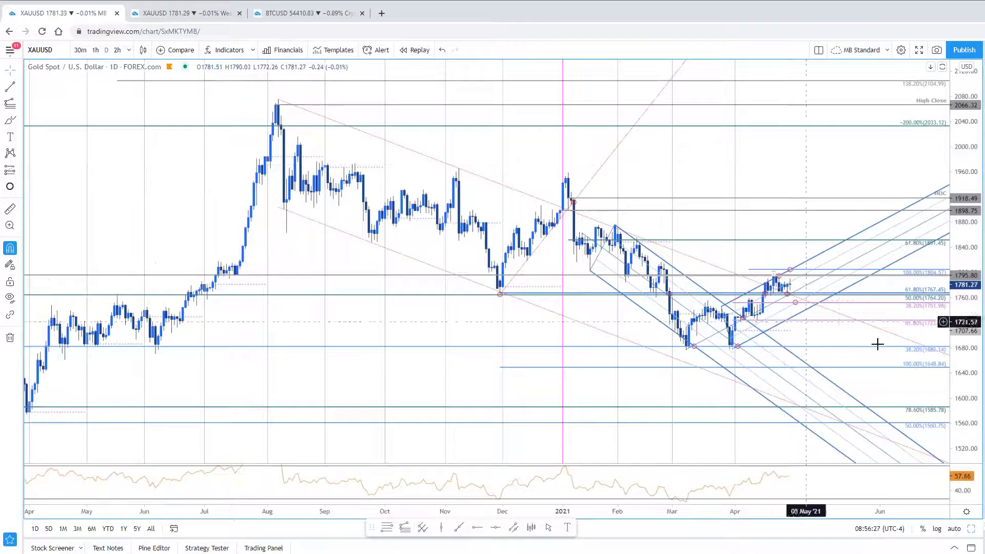
{"action": "left_click_drag", "start_coordinate": [967, 310], "coordinate": [967, 134]}
{"action": "left_click_drag", "start_coordinate": [773, 250], "coordinate": [652, 218]}
{"action": "scroll", "coordinate": [615, 271], "scroll_direction": "down", "scroll_amount": 1}
{"action": "left_click_drag", "start_coordinate": [966, 276], "coordinate": [966, 385]}
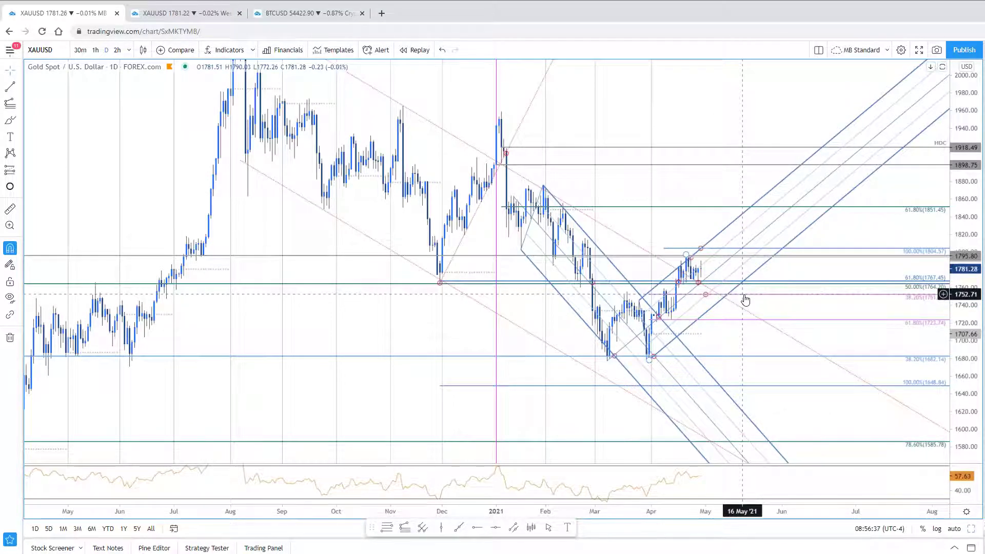
{"action": "left_click", "coordinate": [814, 252]}
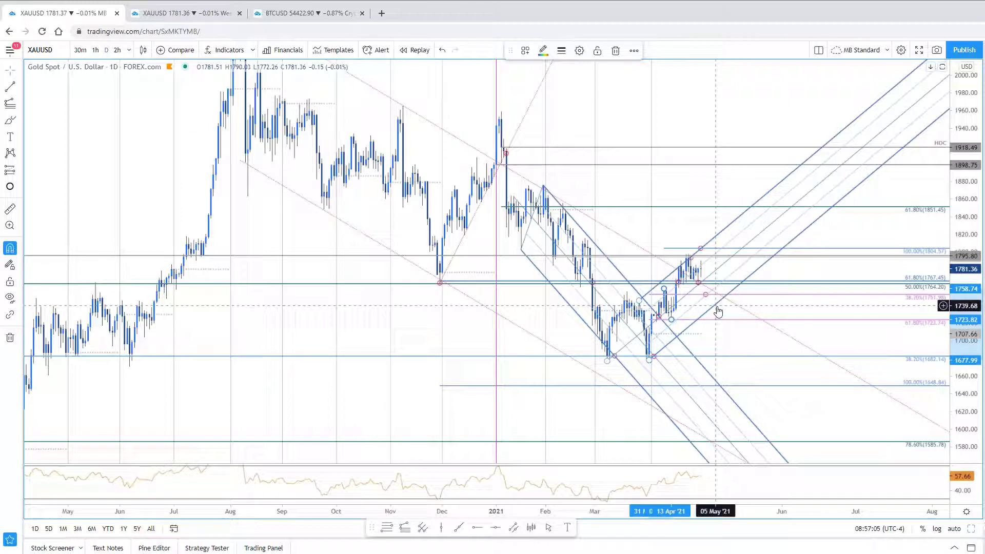
Show the two-hour XAUUSD chart alone, with a price range covering the April advance from the April Open to 1818.12
{"action": "left_click", "coordinate": [971, 528]}
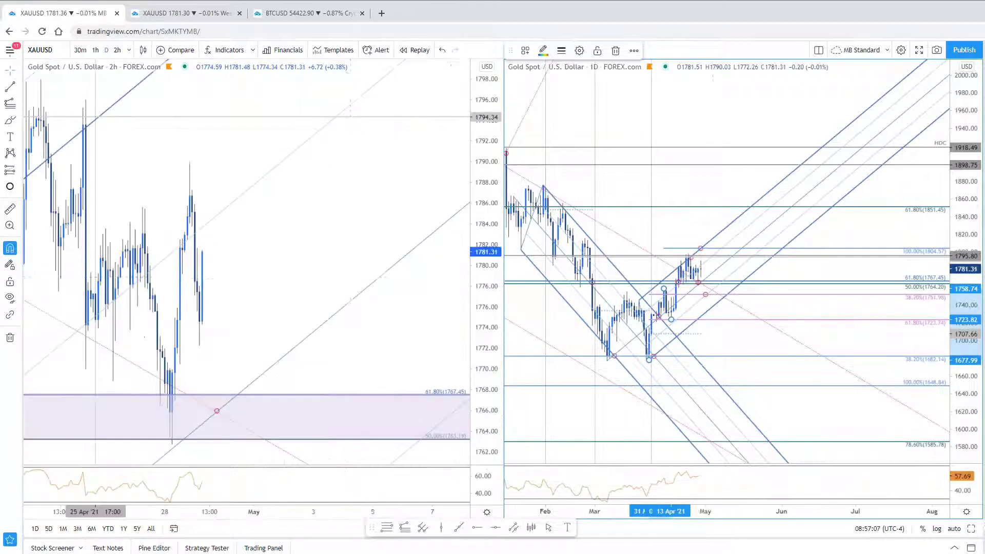
{"action": "left_click", "coordinate": [328, 227]}
{"action": "left_click_drag", "start_coordinate": [495, 222], "coordinate": [494, 376]}
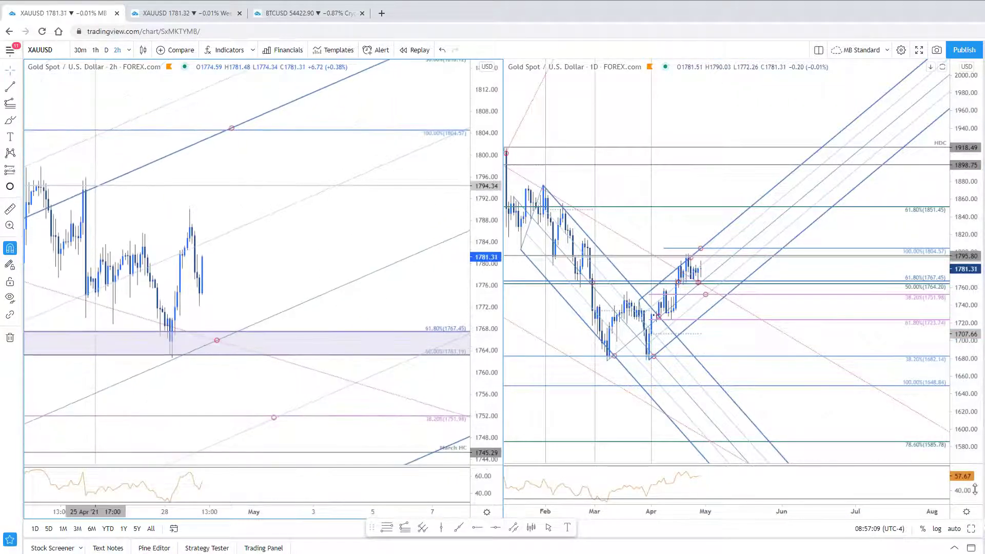
{"action": "left_click", "coordinate": [971, 528]}
{"action": "left_click_drag", "start_coordinate": [964, 255], "coordinate": [967, 371]}
{"action": "left_click_drag", "start_coordinate": [736, 269], "coordinate": [795, 214]}
{"action": "scroll", "coordinate": [796, 215], "scroll_direction": "up", "scroll_amount": 1}
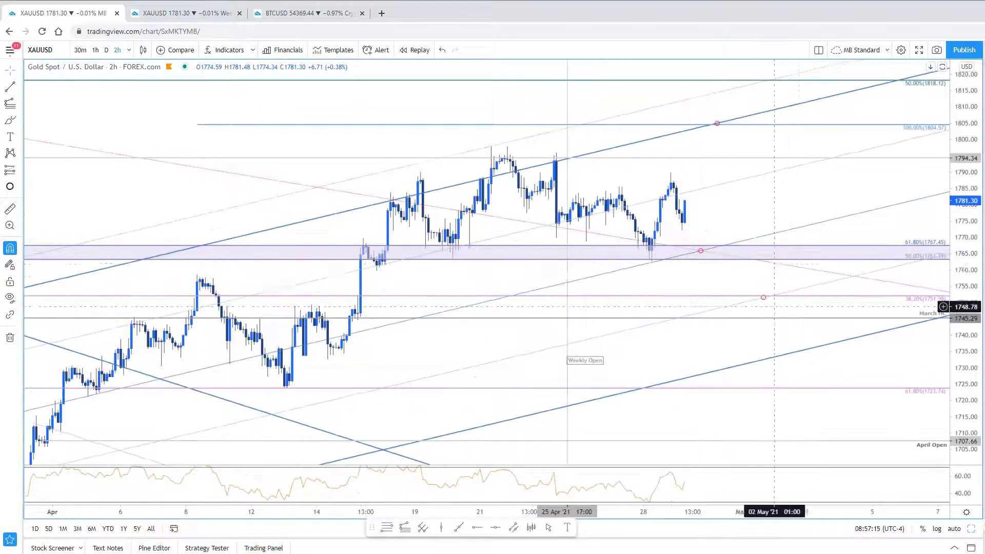
Examine the two-hour gold channel against the 100% extension at 1804.57, the 38.2% retracement at 1751.98 and the March HC at 1745.29
{"action": "scroll", "coordinate": [597, 222], "scroll_direction": "down", "scroll_amount": 1}
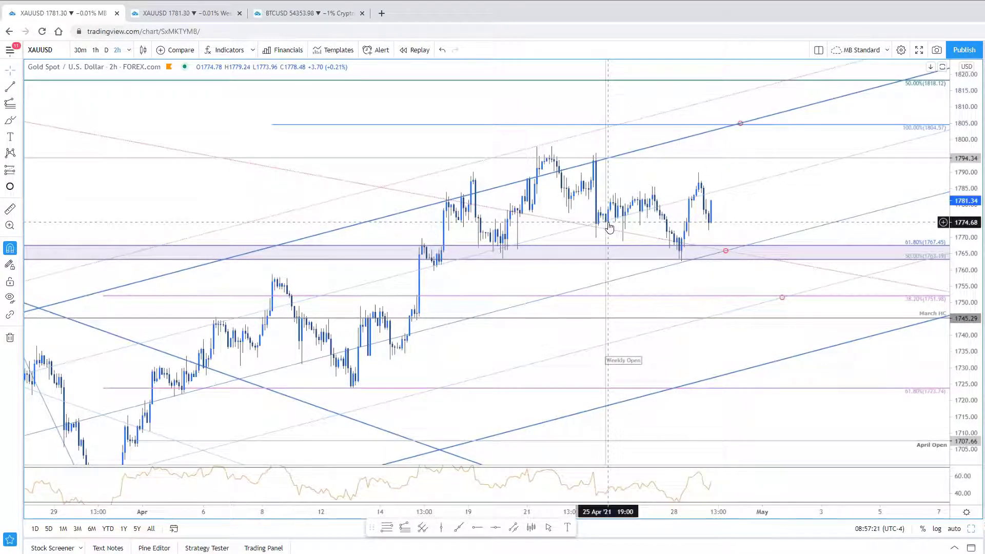
{"action": "left_click_drag", "start_coordinate": [488, 353], "coordinate": [485, 312]}
{"action": "scroll", "coordinate": [496, 326], "scroll_direction": "down", "scroll_amount": 1}
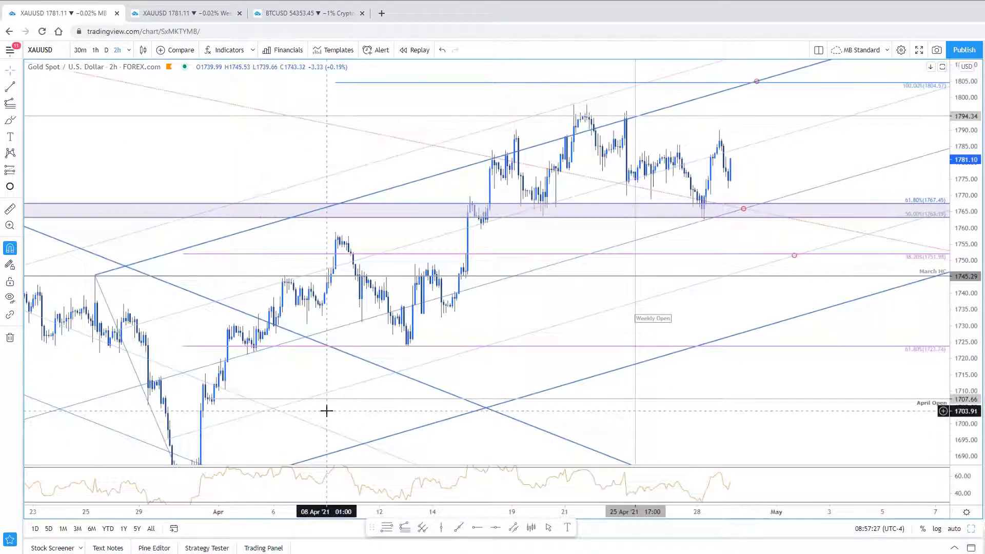
{"action": "scroll", "coordinate": [143, 422], "scroll_direction": "down", "scroll_amount": 1}
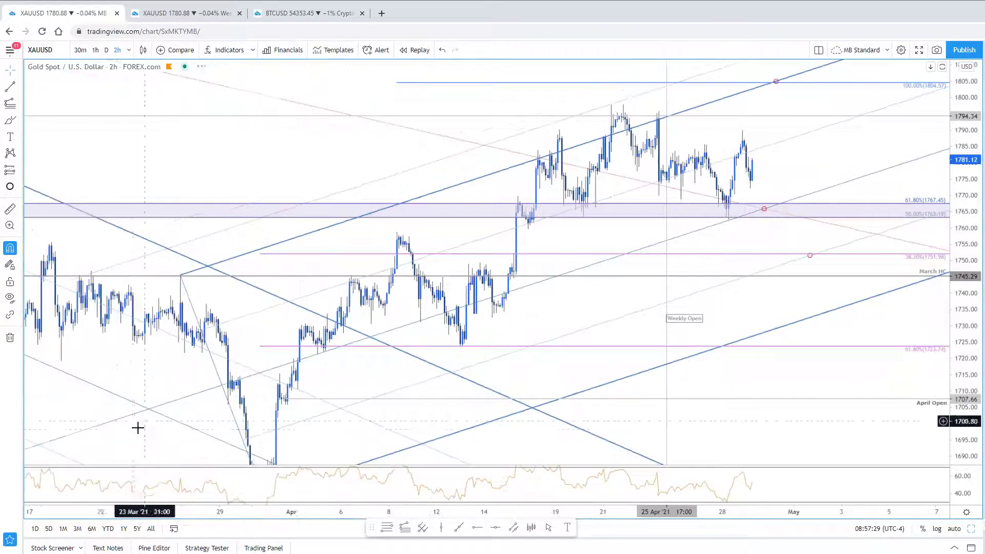
{"action": "scroll", "coordinate": [119, 439], "scroll_direction": "up", "scroll_amount": 1}
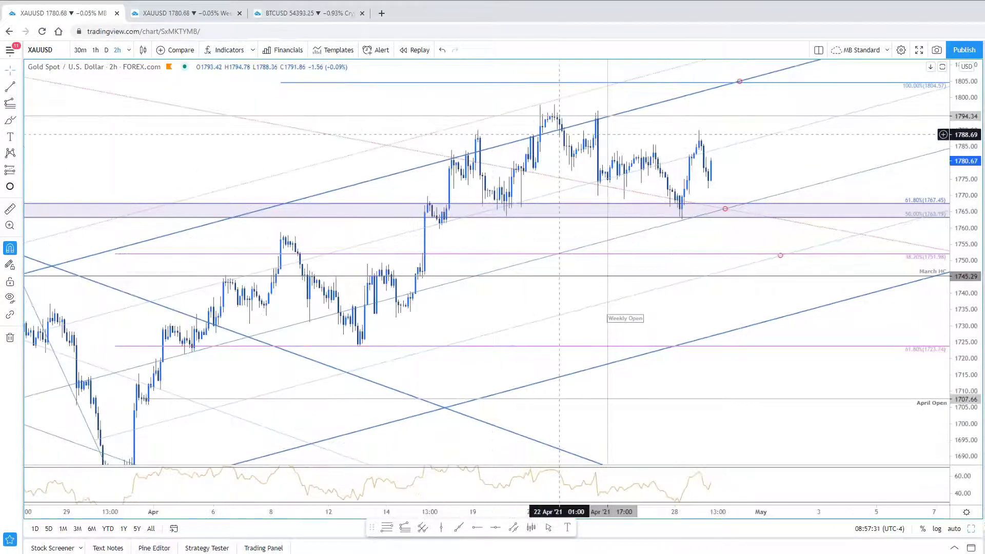
{"action": "left_click", "coordinate": [784, 85]}
{"action": "scroll", "coordinate": [790, 194], "scroll_direction": "up", "scroll_amount": 1}
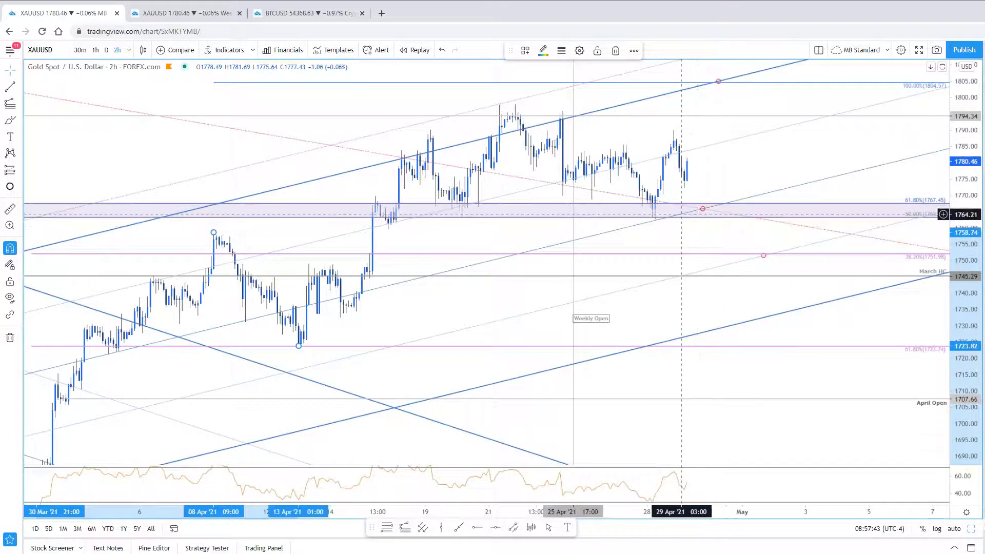
{"action": "left_click", "coordinate": [729, 265]}
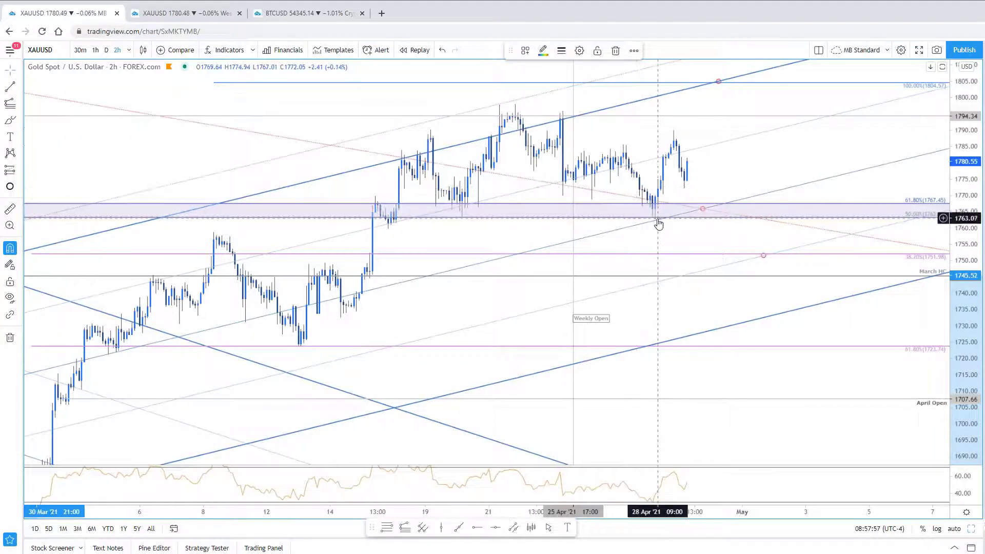
{"action": "left_click", "coordinate": [699, 277]}
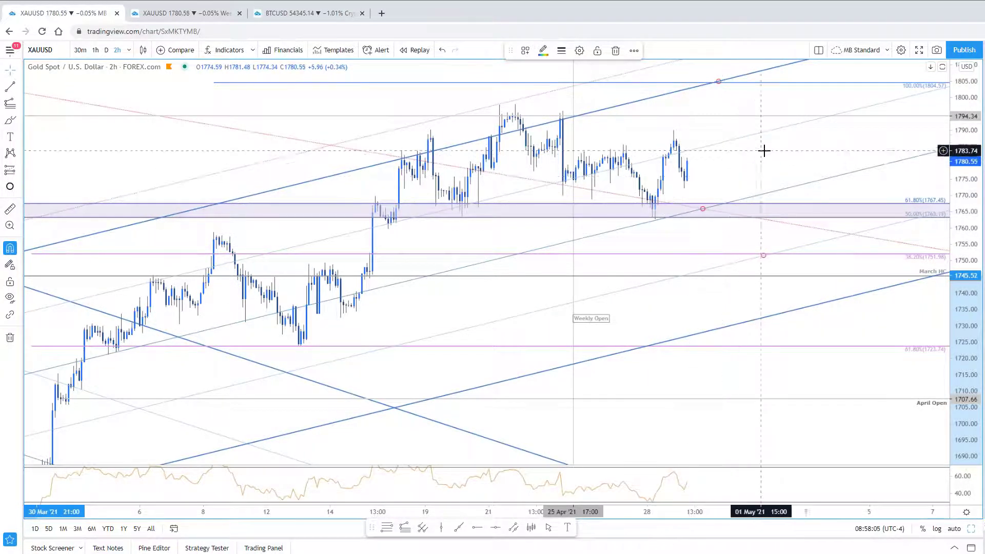
Trace the shaded gold support zone below 1767.45 back through earlier price action to the late-November 2020 low
{"action": "left_click_drag", "start_coordinate": [748, 157], "coordinate": [705, 169]}
{"action": "scroll", "coordinate": [638, 224], "scroll_direction": "down", "scroll_amount": 3}
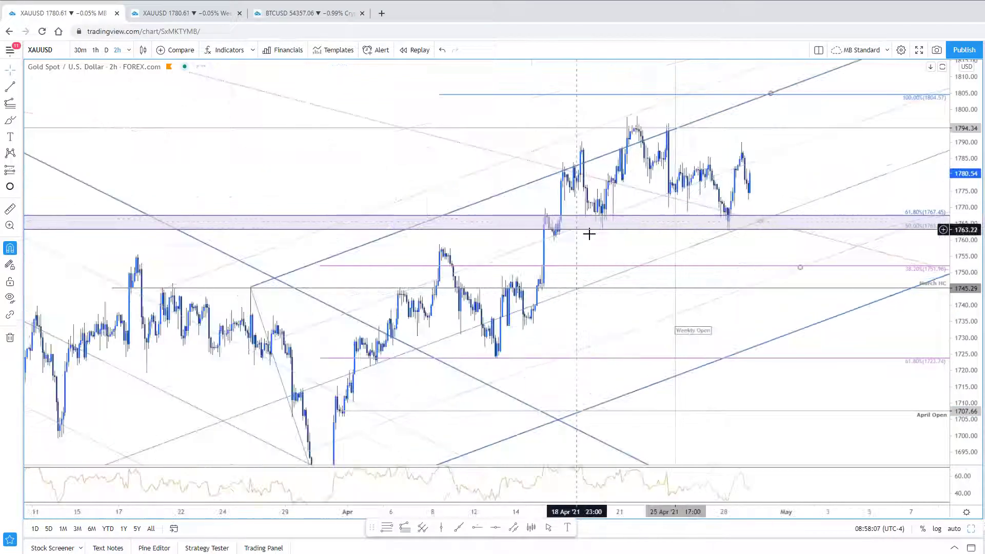
{"action": "scroll", "coordinate": [654, 226], "scroll_direction": "down", "scroll_amount": 2}
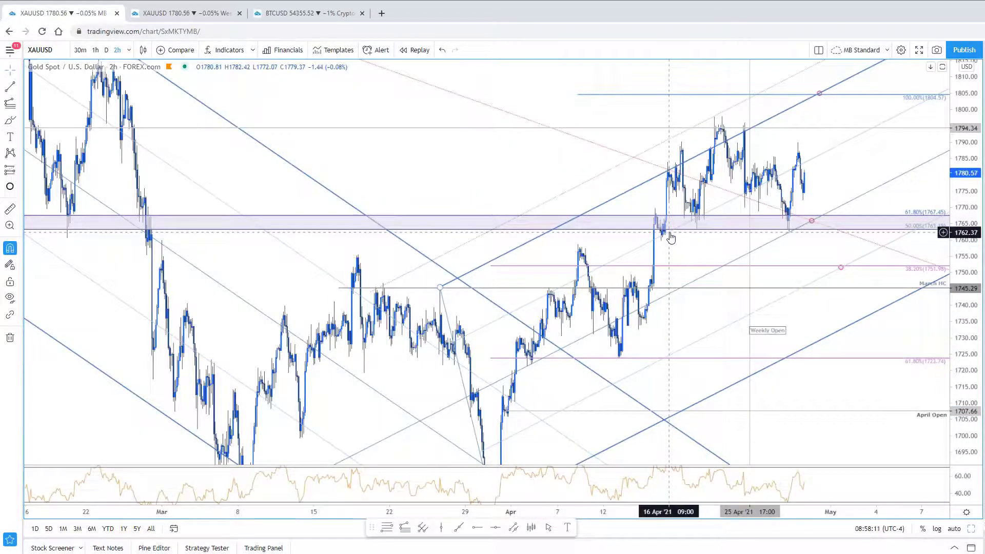
{"action": "scroll", "coordinate": [308, 233], "scroll_direction": "down", "scroll_amount": 5}
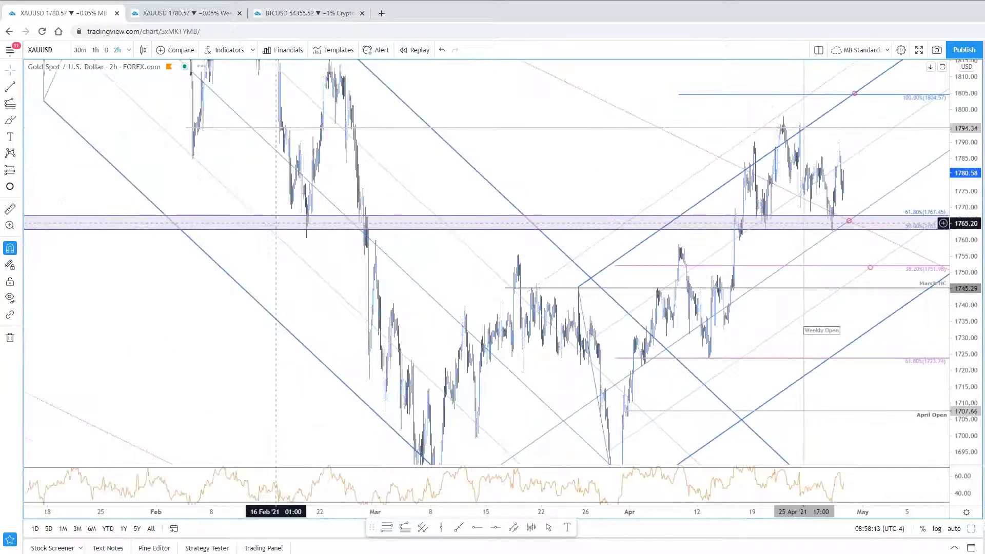
{"action": "scroll", "coordinate": [277, 236], "scroll_direction": "down", "scroll_amount": 2}
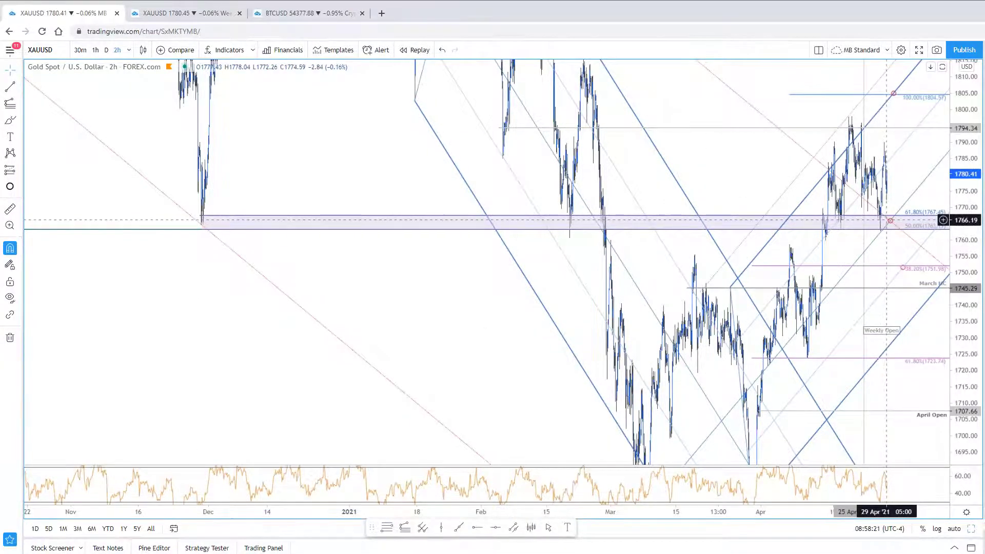
{"action": "scroll", "coordinate": [883, 220], "scroll_direction": "up", "scroll_amount": 4}
{"action": "scroll", "coordinate": [881, 223], "scroll_direction": "up", "scroll_amount": 2}
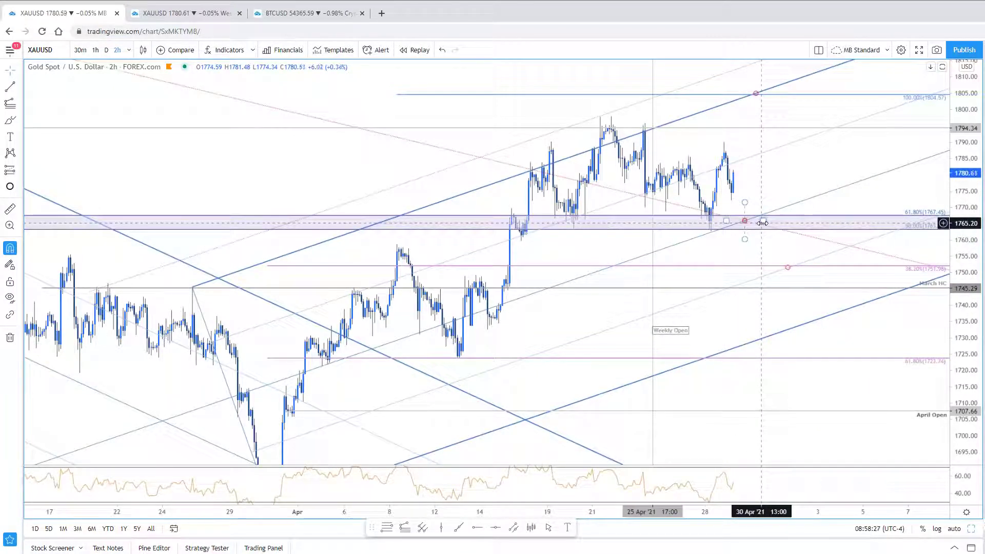
Restore the side-by-side gold charts and load USOIL on the weekly chart in the Weekly Charts layout
{"action": "left_click", "coordinate": [971, 528]}
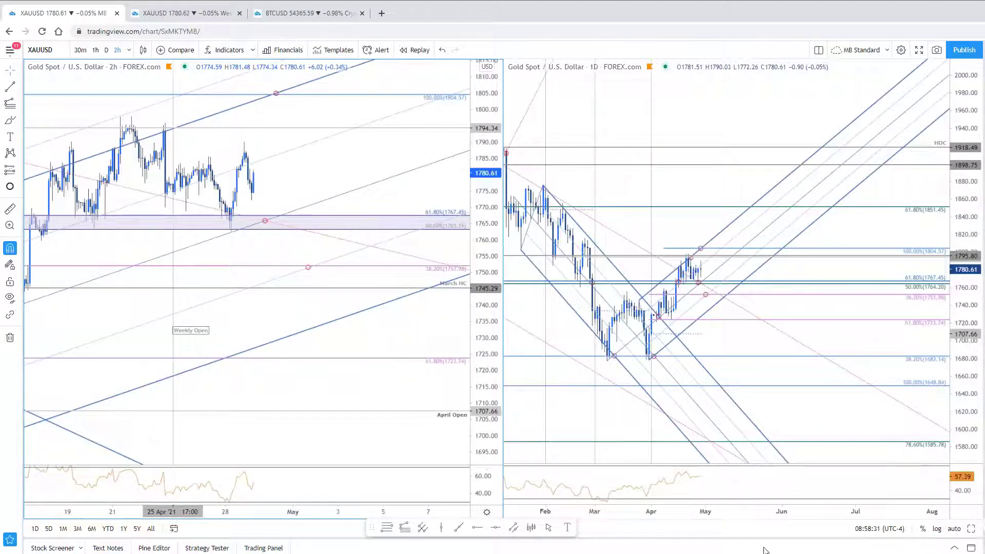
{"action": "left_click", "coordinate": [184, 18]}
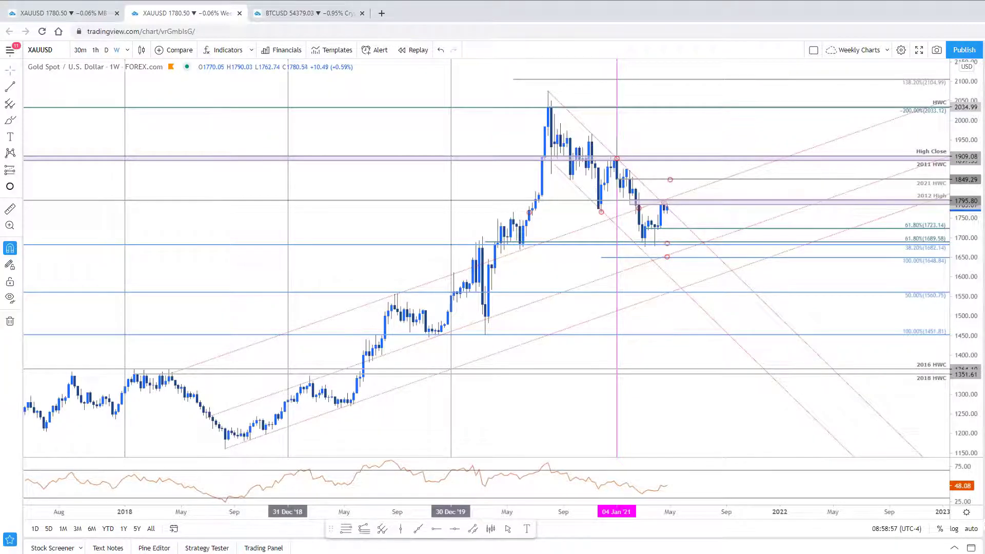
{"action": "key", "text": "Down"}
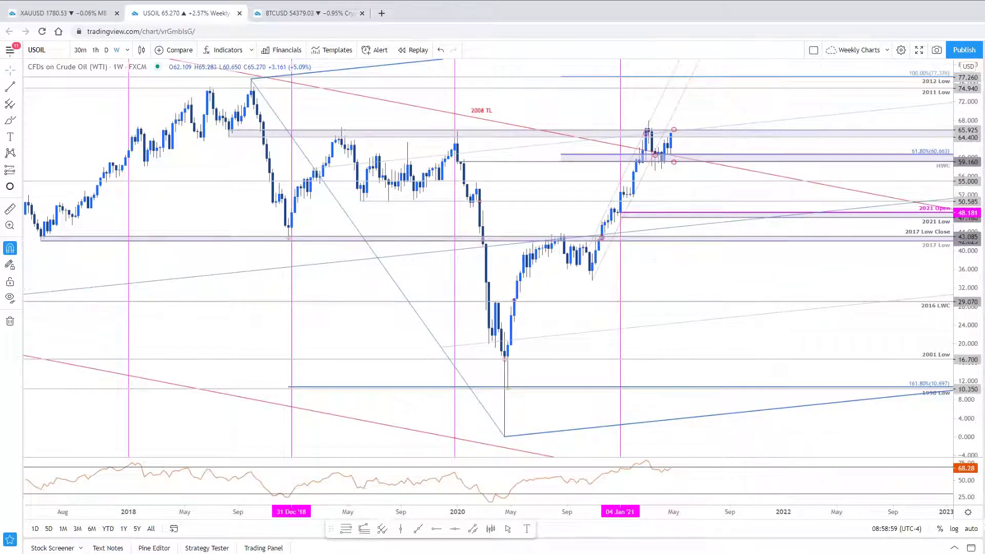
Switch to the SB Trade Desk browser window and find the Crude 120min chart and commentary in the 4/27 update
{"action": "key", "text": "alt+Tab"}
{"action": "left_click", "coordinate": [374, 142]}
{"action": "scroll", "coordinate": [435, 290], "scroll_direction": "down", "scroll_amount": 1}
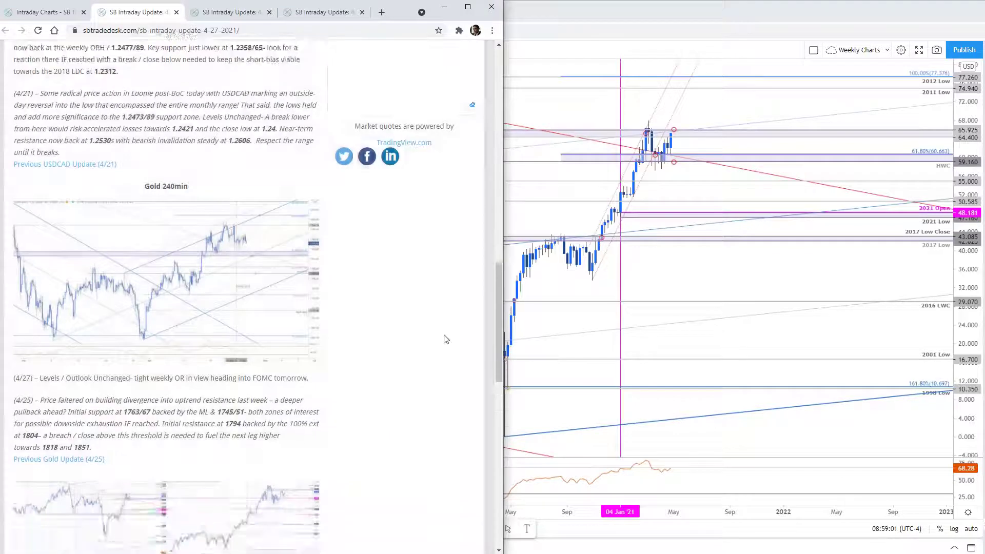
{"action": "scroll", "coordinate": [436, 298], "scroll_direction": "down", "scroll_amount": 4}
{"action": "scroll", "coordinate": [411, 236], "scroll_direction": "down", "scroll_amount": 2}
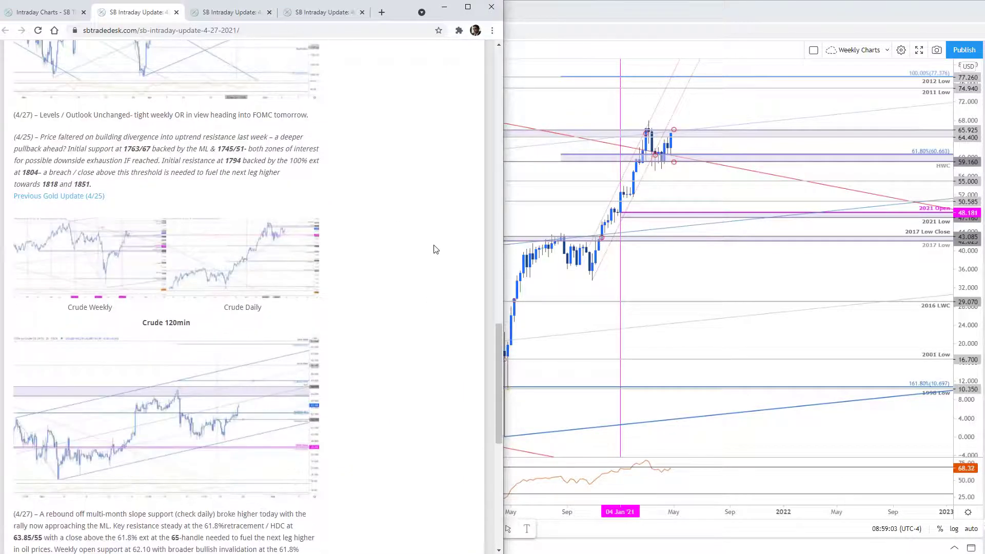
{"action": "scroll", "coordinate": [435, 250], "scroll_direction": "down", "scroll_amount": 3}
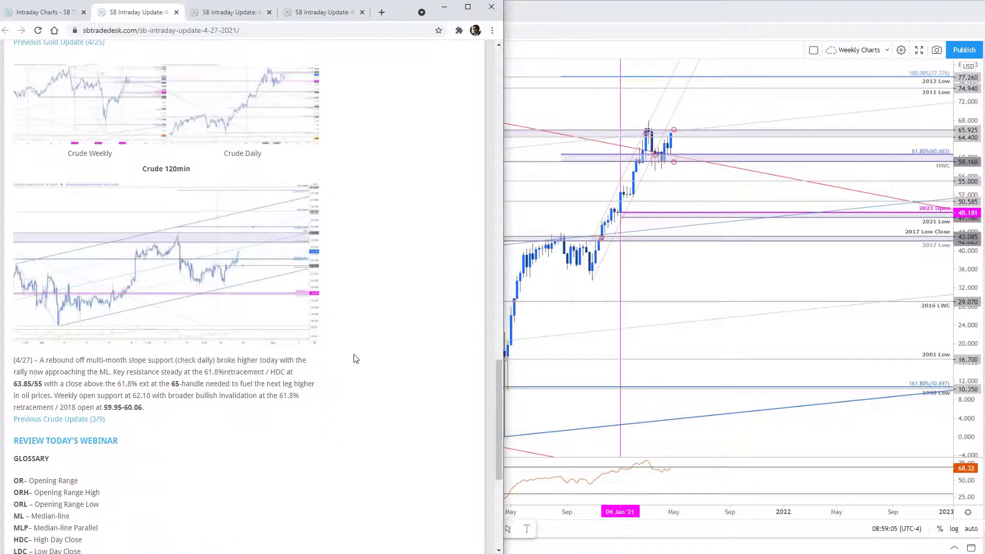
Enlarge the published Crude Weekly chart in the 4/27 update and advance to the Crude Daily chart
{"action": "scroll", "coordinate": [137, 326], "scroll_direction": "up", "scroll_amount": 2}
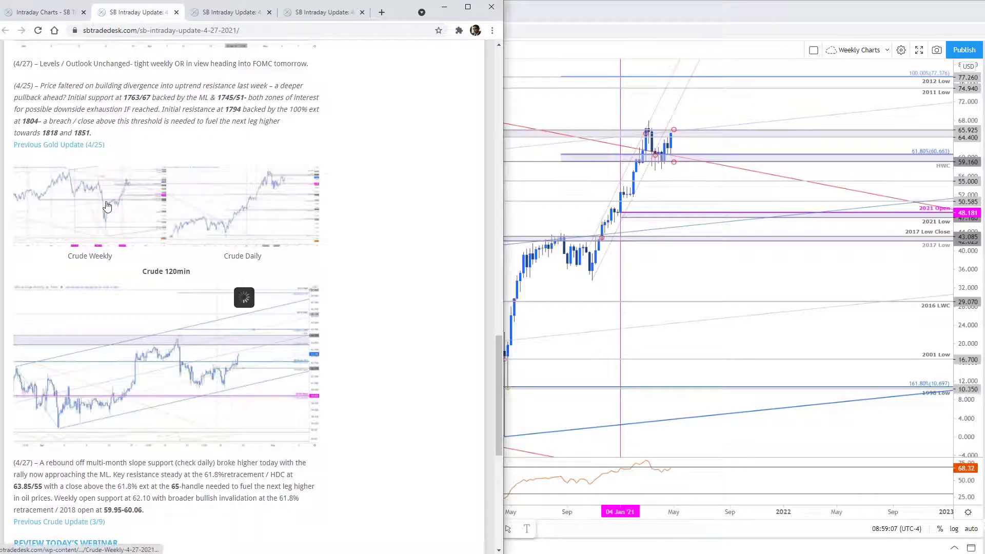
{"action": "left_click", "coordinate": [106, 207]}
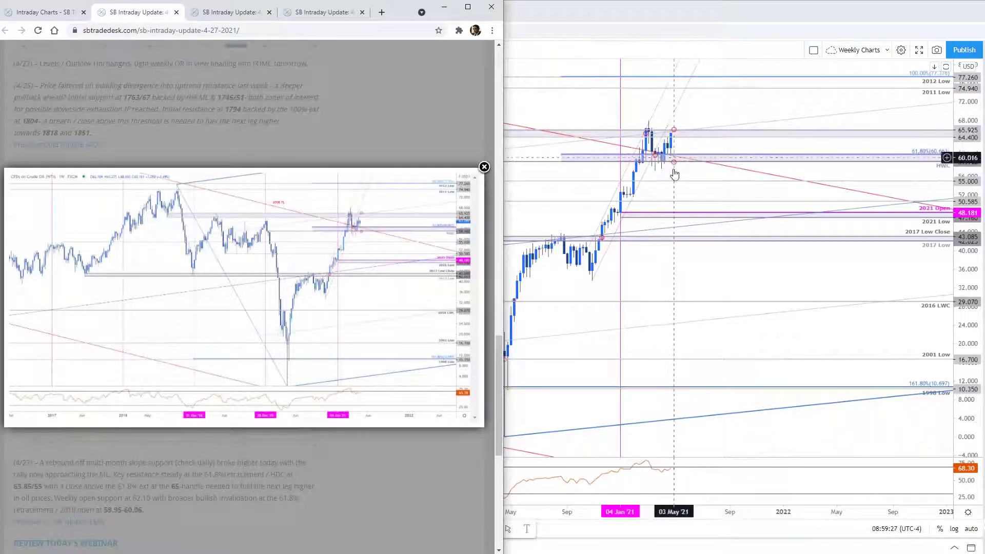
{"action": "left_click", "coordinate": [466, 296]}
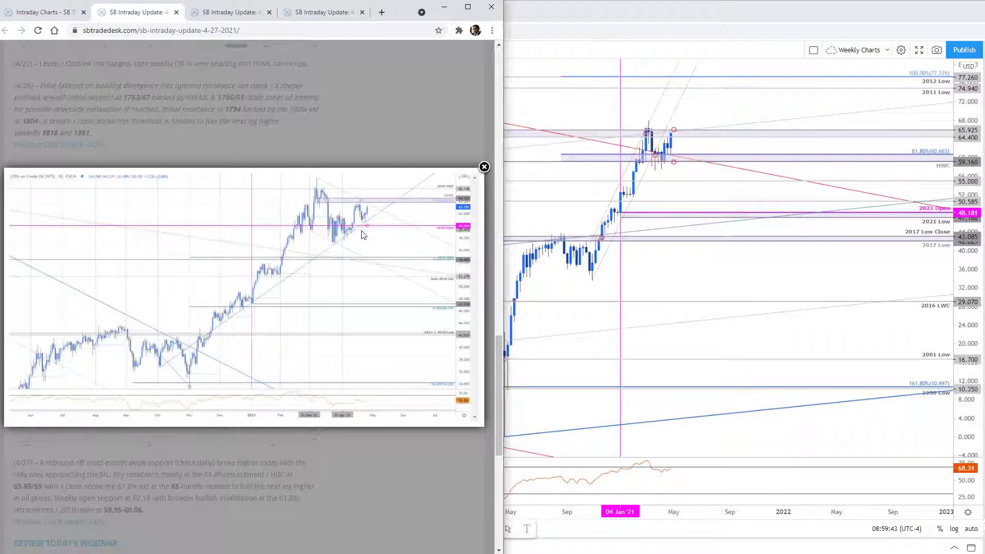
Switch to the TradingView window and load USOIL in the two-hour and daily charts of the MB Standard layout
{"action": "left_click", "coordinate": [554, 103]}
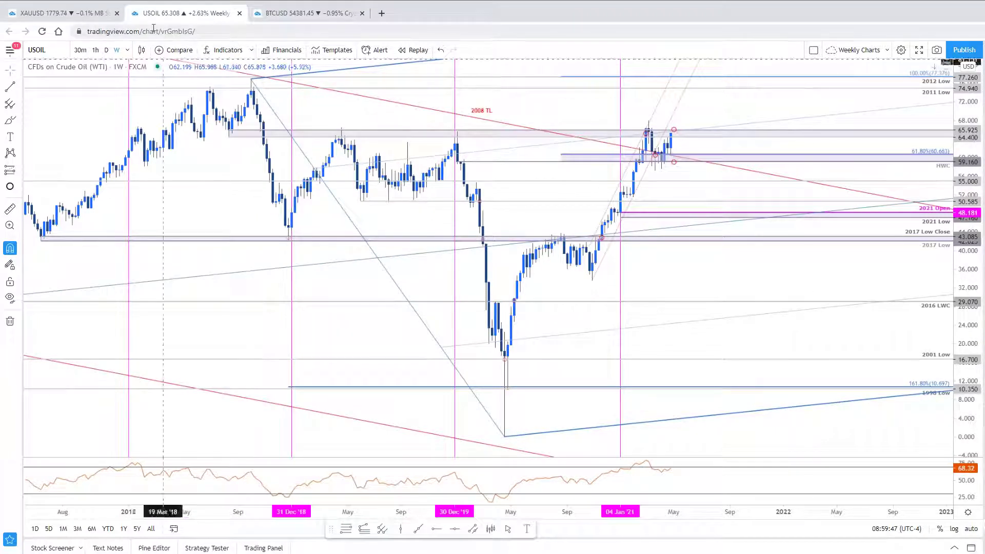
{"action": "left_click", "coordinate": [61, 13]}
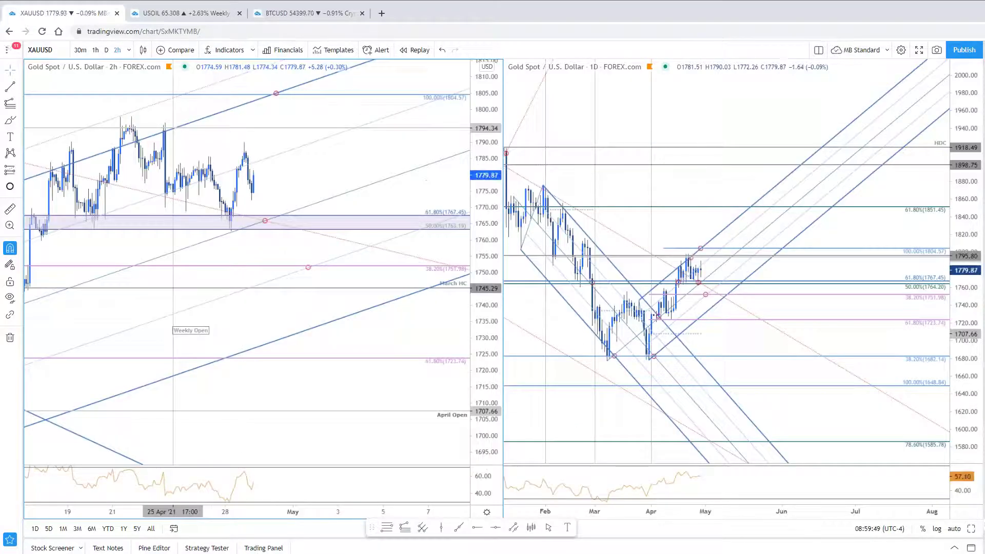
{"action": "key", "text": "Down"}
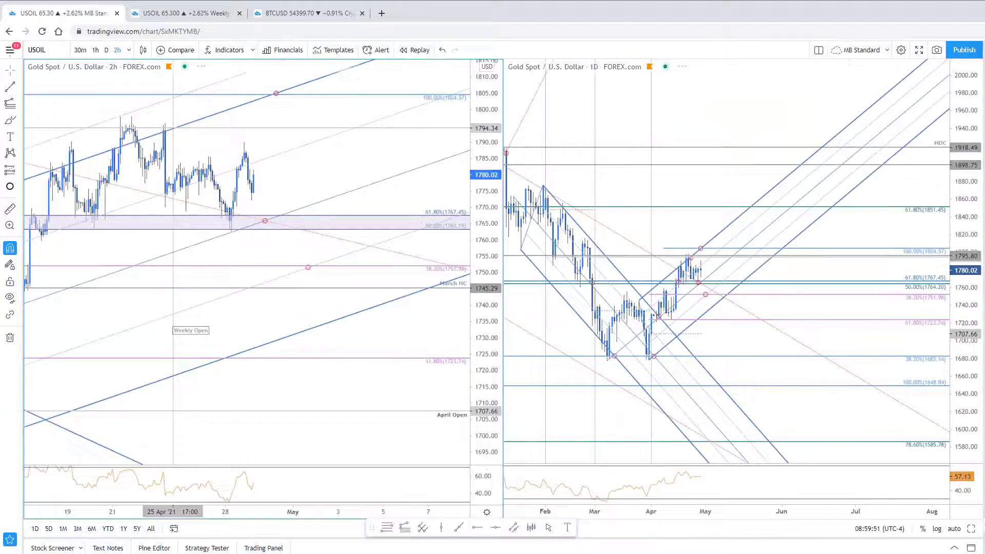
{"action": "left_click", "coordinate": [862, 334]}
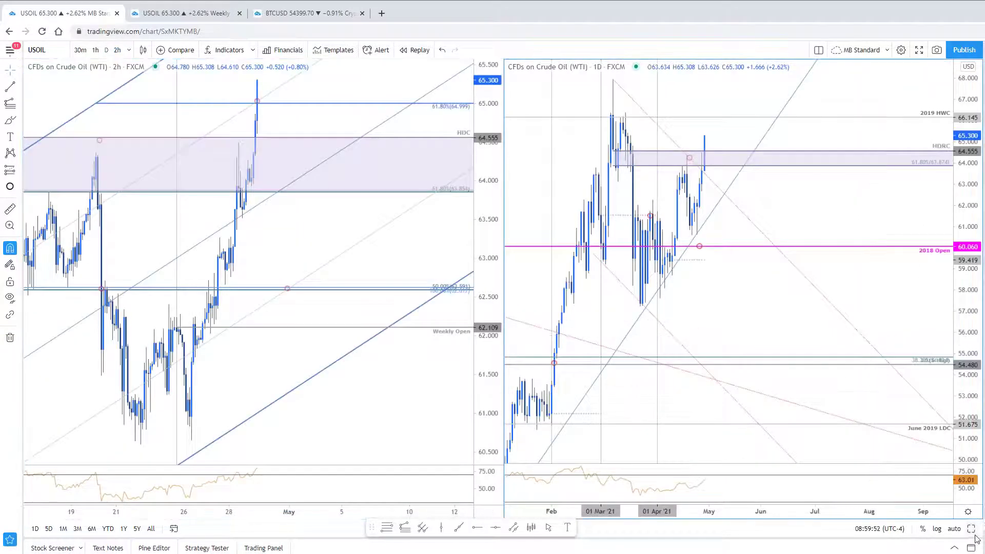
Maximize the daily crude chart and frame the advance from the late-2020 low up to the shaded 64.555 resistance zone
{"action": "left_click", "coordinate": [972, 531]}
{"action": "scroll", "coordinate": [867, 312], "scroll_direction": "up", "scroll_amount": 3}
{"action": "left_click_drag", "start_coordinate": [950, 270], "coordinate": [943, 240]}
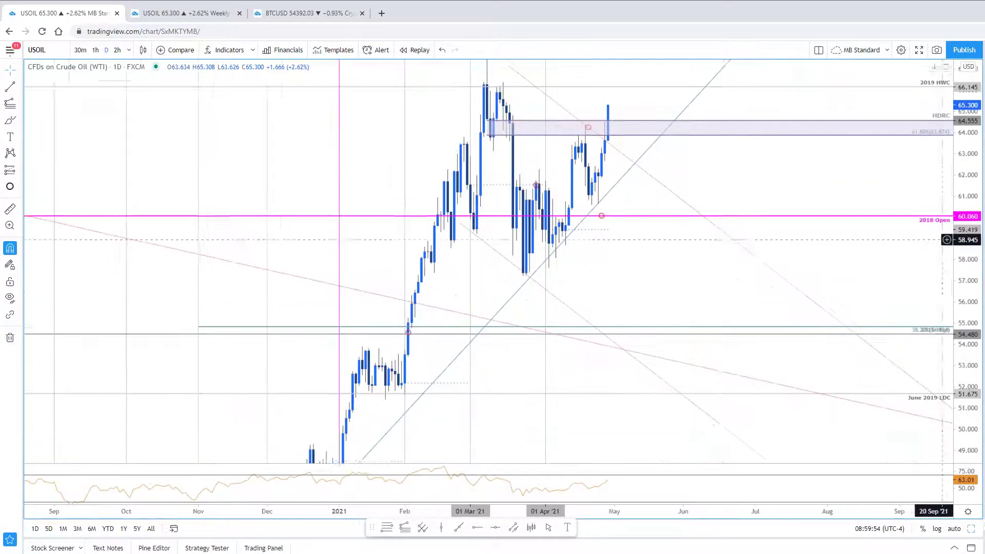
{"action": "scroll", "coordinate": [942, 239], "scroll_direction": "down", "scroll_amount": 5}
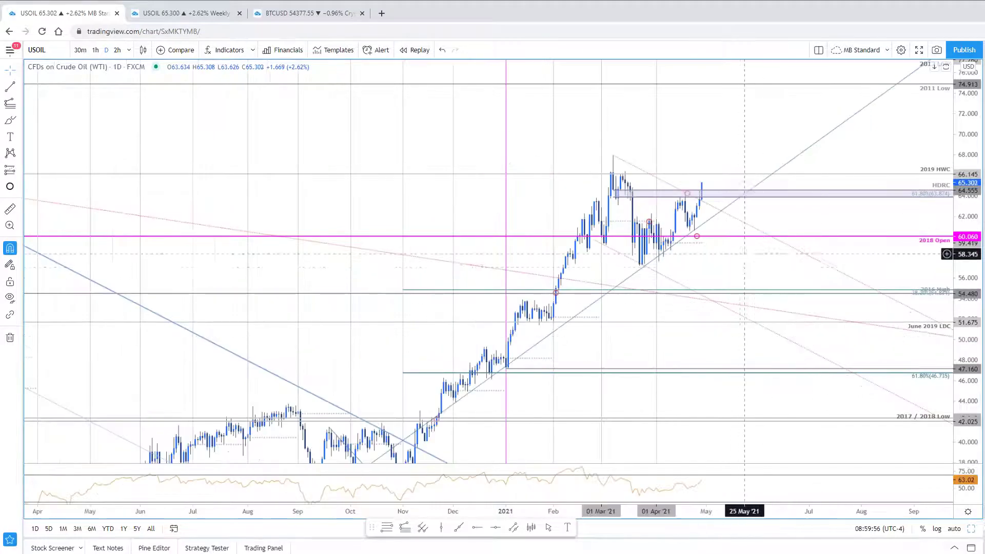
{"action": "left_click_drag", "start_coordinate": [745, 254], "coordinate": [799, 220]}
{"action": "scroll", "coordinate": [844, 311], "scroll_direction": "up", "scroll_amount": 2}
{"action": "scroll", "coordinate": [830, 438], "scroll_direction": "down", "scroll_amount": 1}
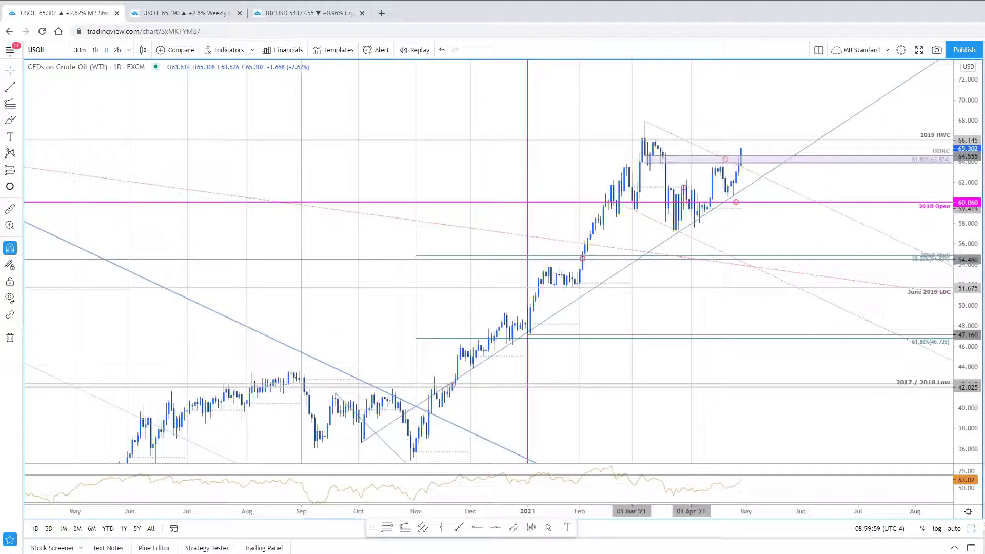
Compare the daily crude chart with the published daily chart, and trace the 2019 HWC level at 66.145 back through 2019 price action
{"action": "key", "text": "alt+Tab"}
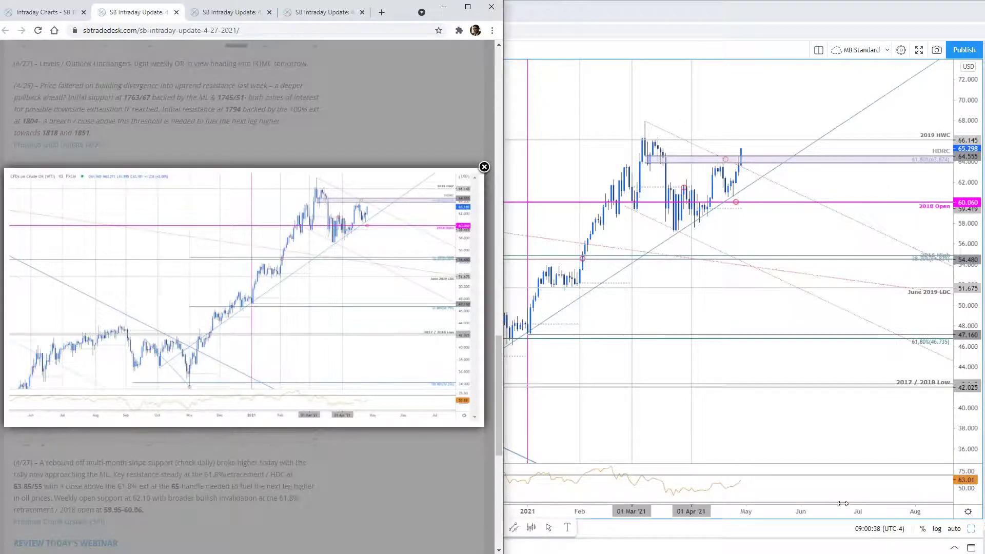
{"action": "left_click", "coordinate": [742, 127]}
{"action": "scroll", "coordinate": [362, 285], "scroll_direction": "down", "scroll_amount": 6}
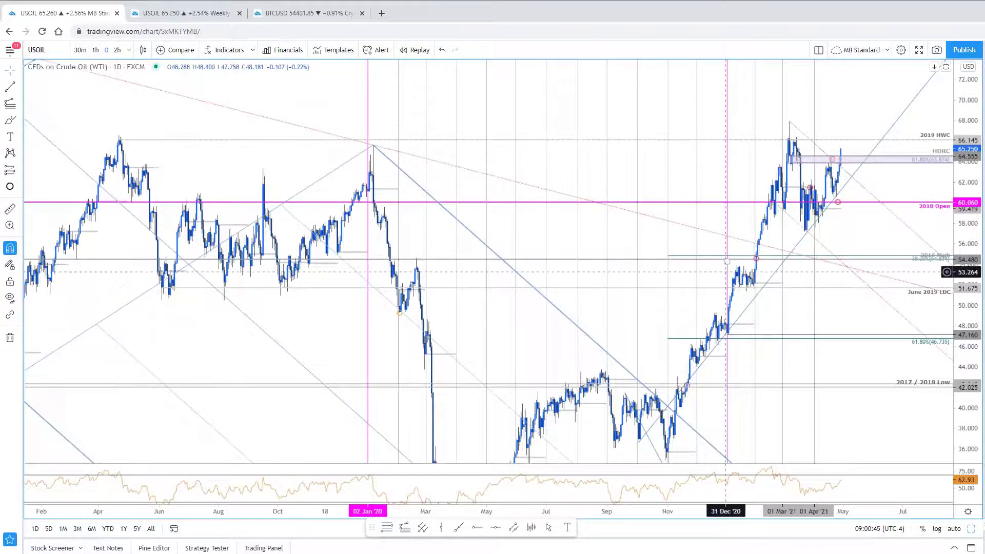
{"action": "scroll", "coordinate": [826, 429], "scroll_direction": "up", "scroll_amount": 3}
{"action": "scroll", "coordinate": [826, 429], "scroll_direction": "up", "scroll_amount": 2}
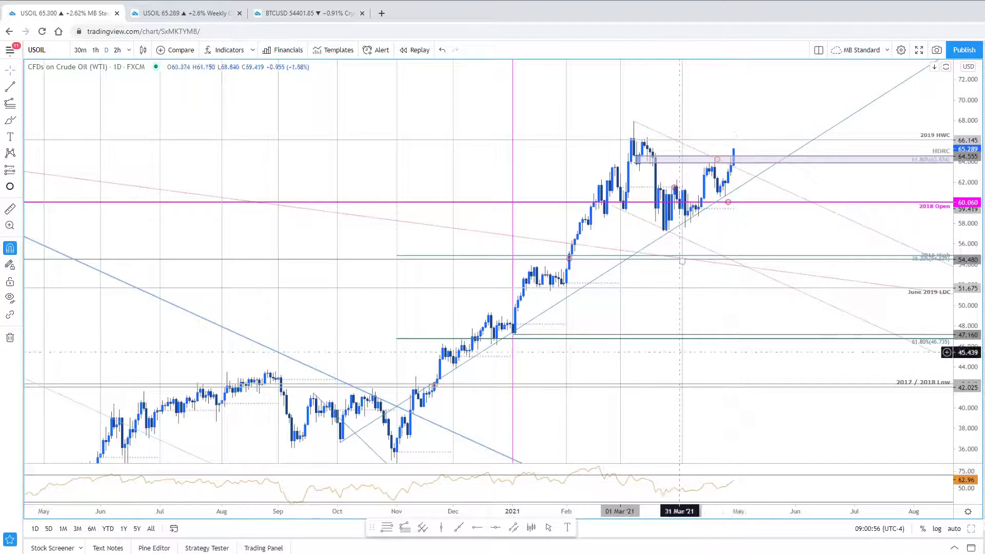
{"action": "left_click_drag", "start_coordinate": [818, 414], "coordinate": [816, 376]}
{"action": "scroll", "coordinate": [809, 411], "scroll_direction": "down", "scroll_amount": 1}
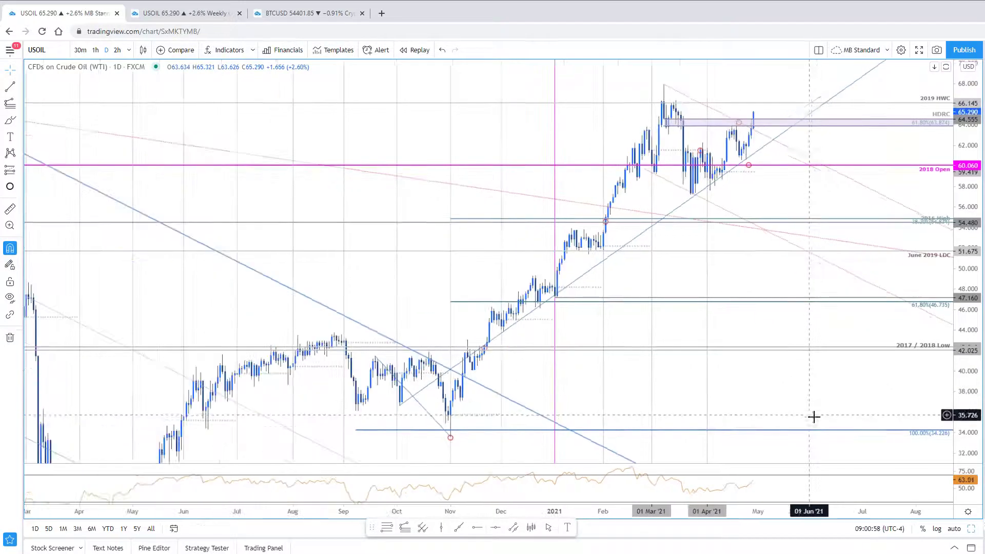
Restore the side-by-side crude charts and maximize the two-hour chart, framing the ascending channel and the 2021 High
{"action": "left_click", "coordinate": [971, 529]}
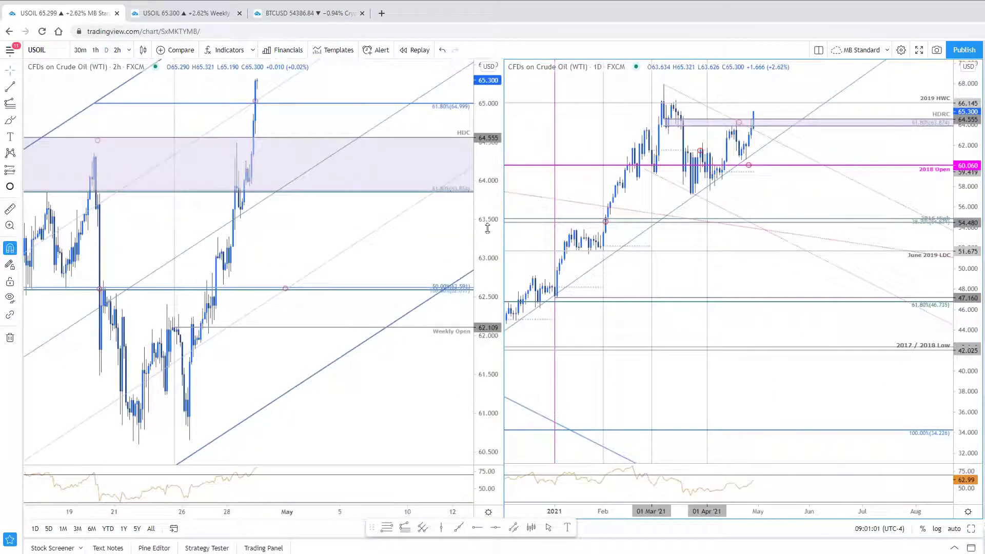
{"action": "left_click", "coordinate": [974, 528]}
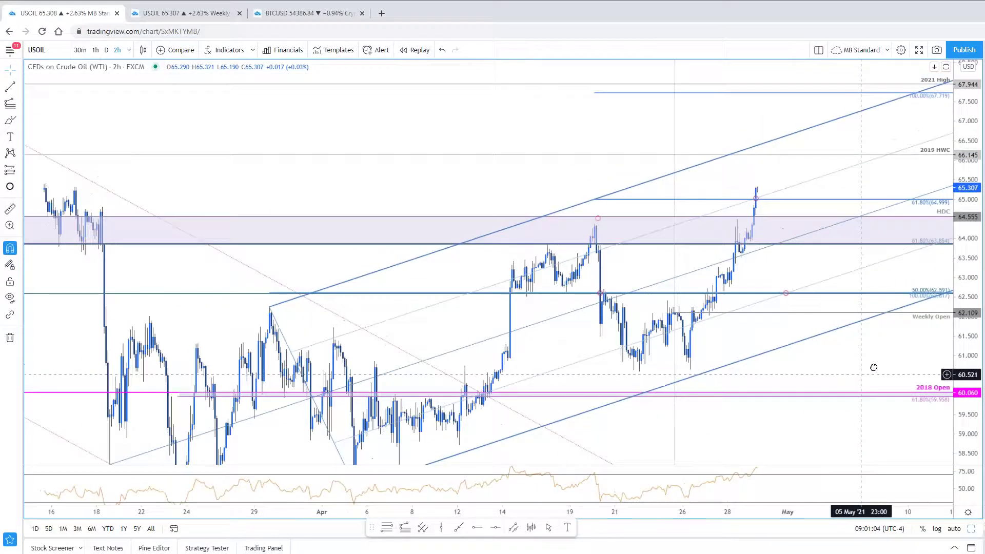
{"action": "left_click_drag", "start_coordinate": [863, 374], "coordinate": [900, 366]}
{"action": "scroll", "coordinate": [908, 424], "scroll_direction": "up", "scroll_amount": 1}
Bring up the published Crude 120min chart for comparison and highlight the extension drawing on the live two-hour crude chart
{"action": "key", "text": "alt+Tab"}
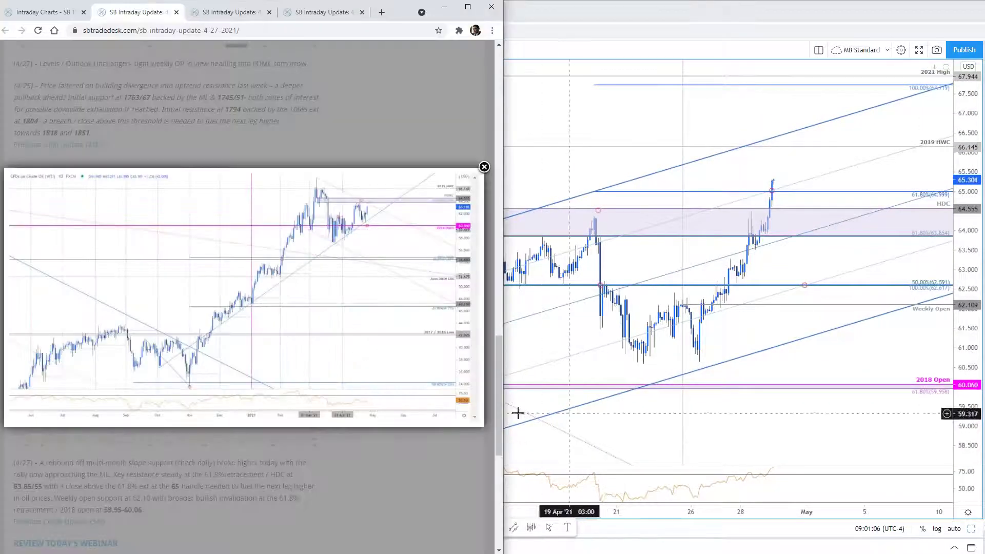
{"action": "left_click", "coordinate": [369, 480]}
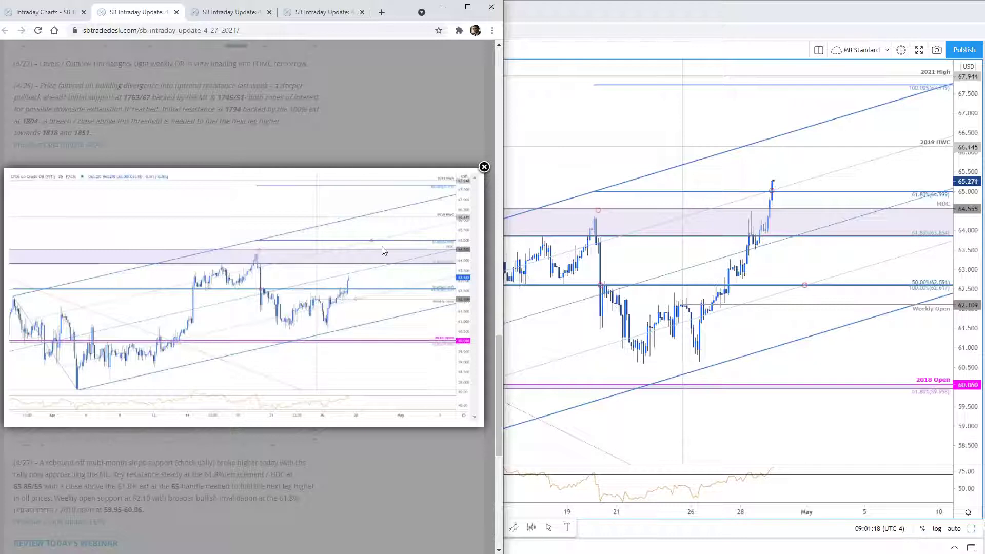
{"action": "left_click", "coordinate": [632, 218]}
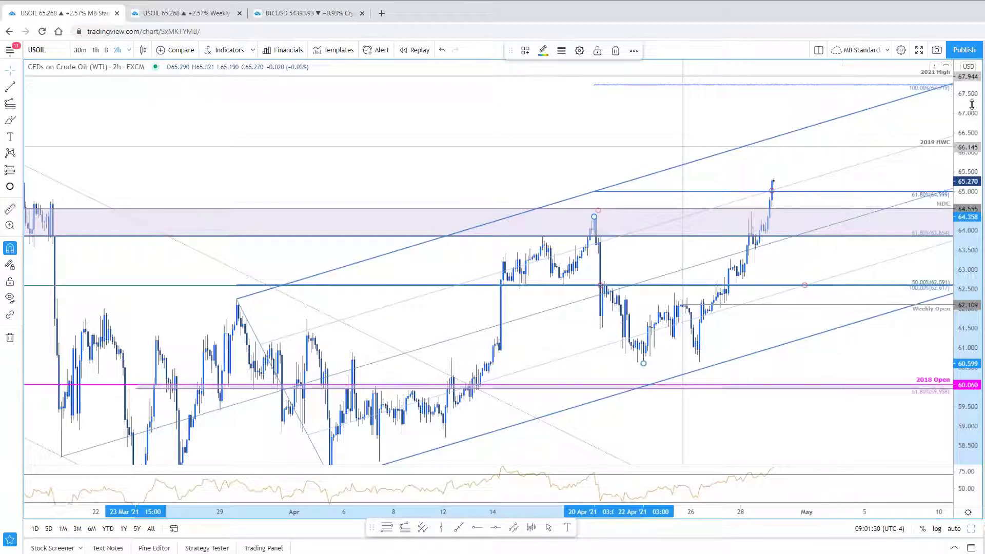
Move the circle marker on the two-hour crude chart from the 50% level at 62.591 up to the shaded zone's lower edge
{"action": "left_click_drag", "start_coordinate": [974, 115], "coordinate": [982, 145]}
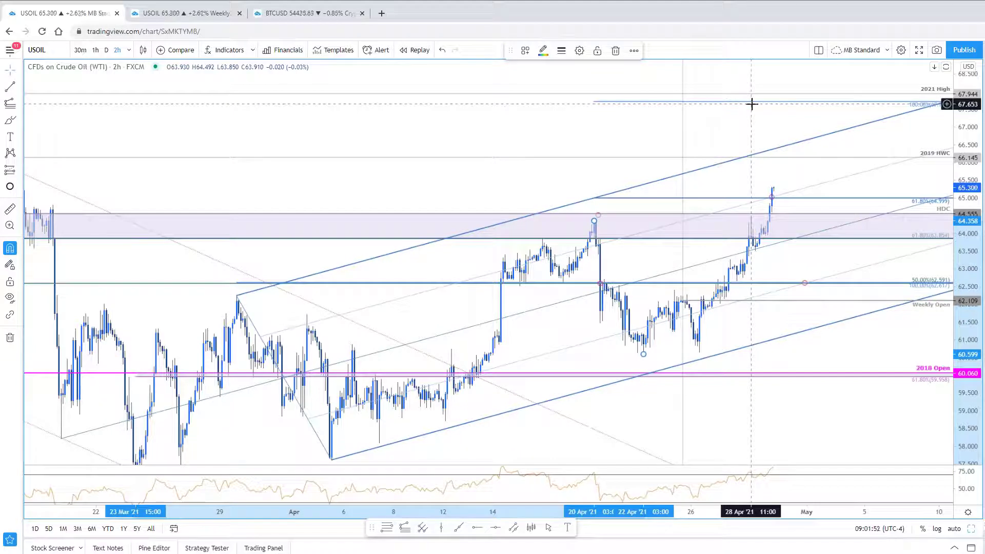
{"action": "left_click", "coordinate": [805, 282]}
{"action": "mouse_move", "coordinate": [806, 281]}
{"action": "left_mouse_down"}
{"action": "mouse_move", "coordinate": [791, 230]}
{"action": "mouse_move", "coordinate": [789, 239]}
{"action": "left_mouse_up"}
{"action": "left_click", "coordinate": [794, 272]}
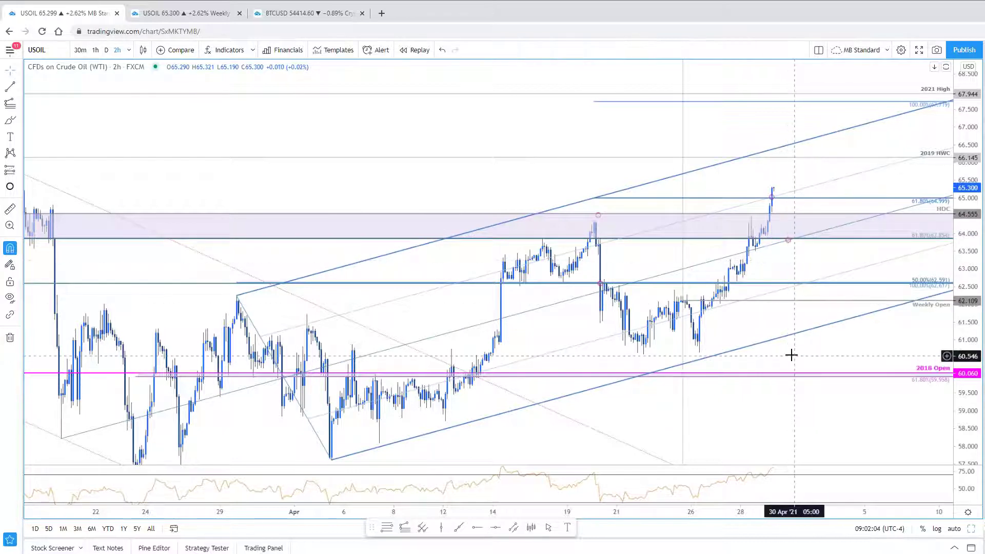
Restore the side-by-side crude charts and place a copy of the circle marker on the two-hour chart's 50% level at 62.591
{"action": "scroll", "coordinate": [796, 357], "scroll_direction": "up", "scroll_amount": 1}
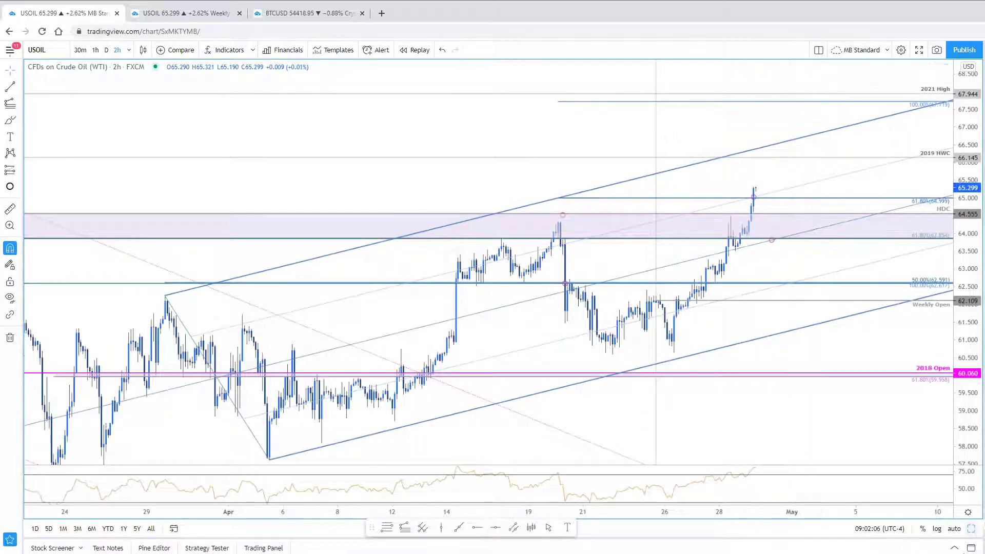
{"action": "left_click", "coordinate": [972, 529]}
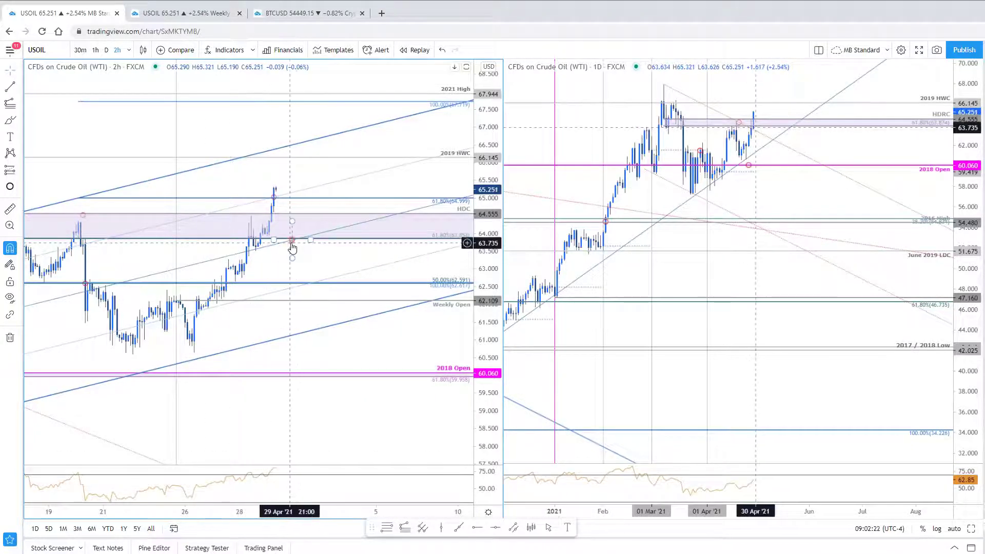
{"action": "left_click_drag", "start_coordinate": [293, 241], "coordinate": [311, 294]}
{"action": "left_click", "coordinate": [366, 236]}
Examine the two-hour crude channel and its extension drawings against the 50% level at 62.591 and the 100% extension at 67.719
{"action": "scroll", "coordinate": [392, 457], "scroll_direction": "down", "scroll_amount": 5}
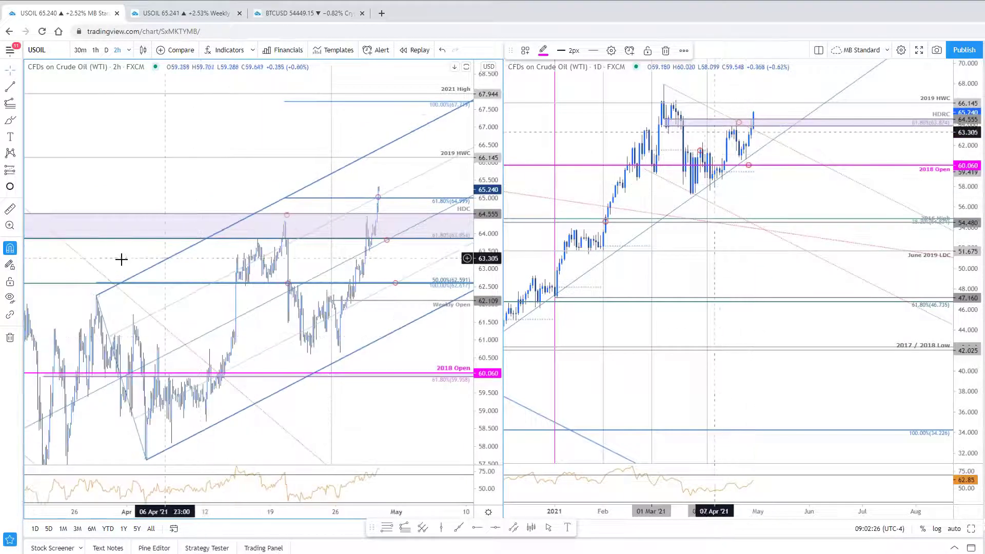
{"action": "left_click", "coordinate": [447, 294]}
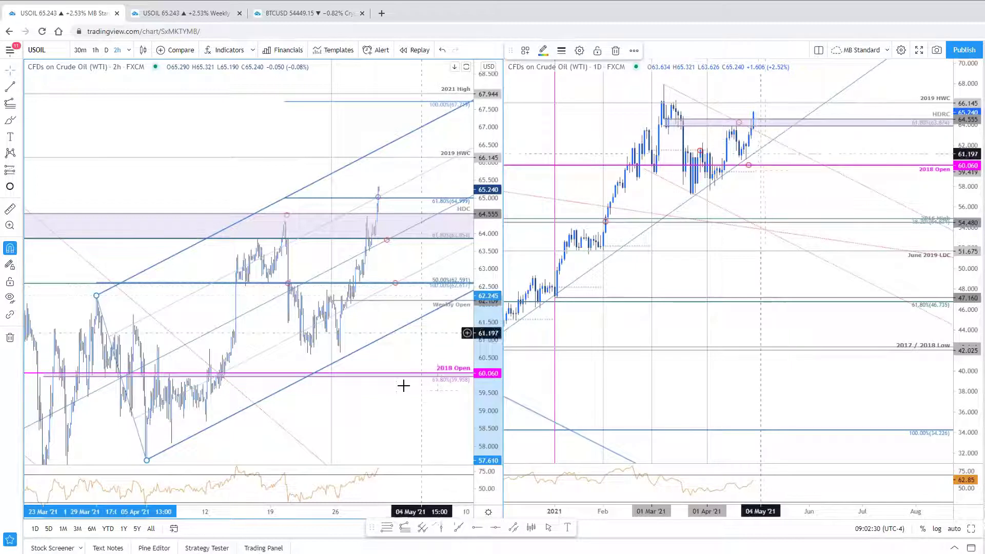
{"action": "left_click_drag", "start_coordinate": [418, 426], "coordinate": [450, 366]}
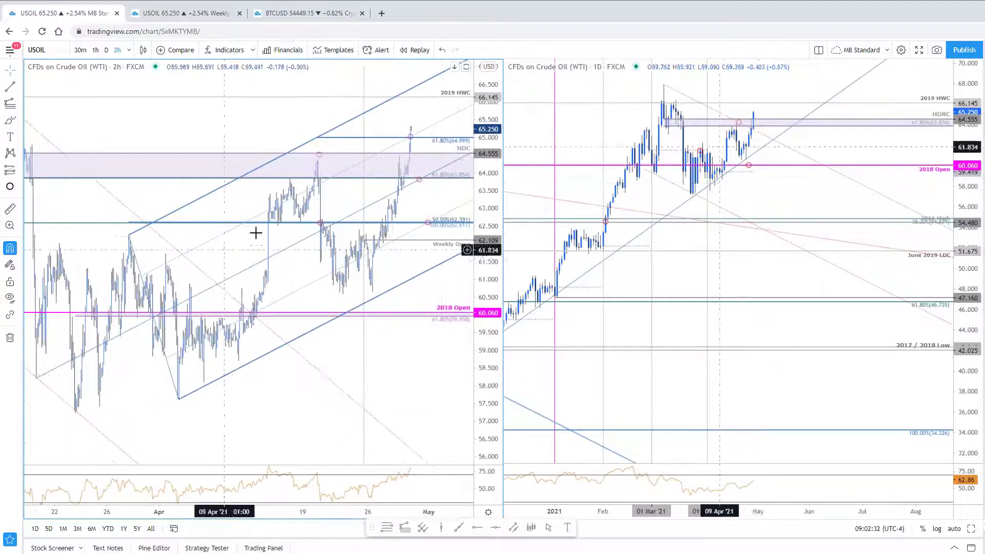
{"action": "left_click", "coordinate": [216, 227]}
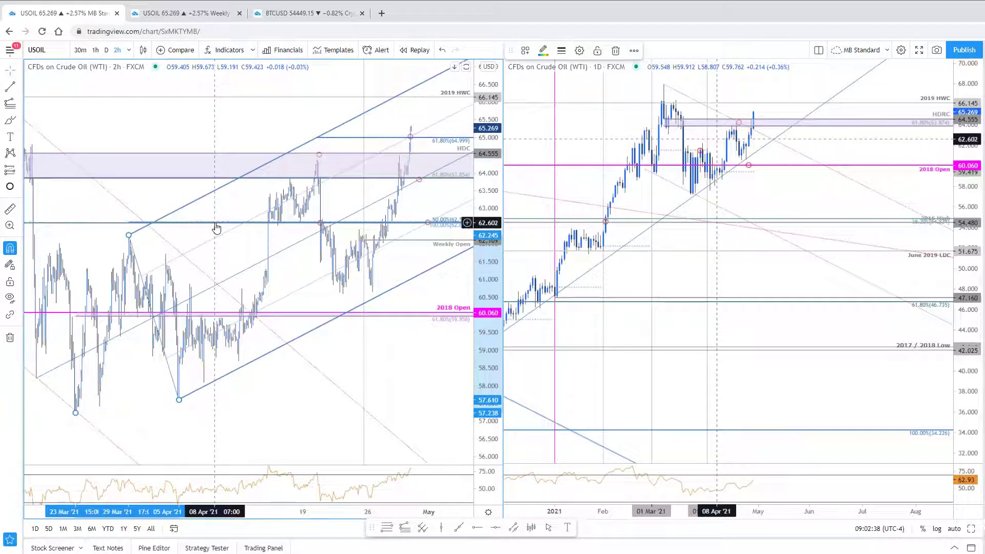
{"action": "mouse_move", "coordinate": [237, 211]}
{"action": "left_mouse_down"}
{"action": "mouse_move", "coordinate": [232, 256]}
{"action": "mouse_move", "coordinate": [237, 243]}
{"action": "left_mouse_up"}
{"action": "left_click", "coordinate": [343, 75]}
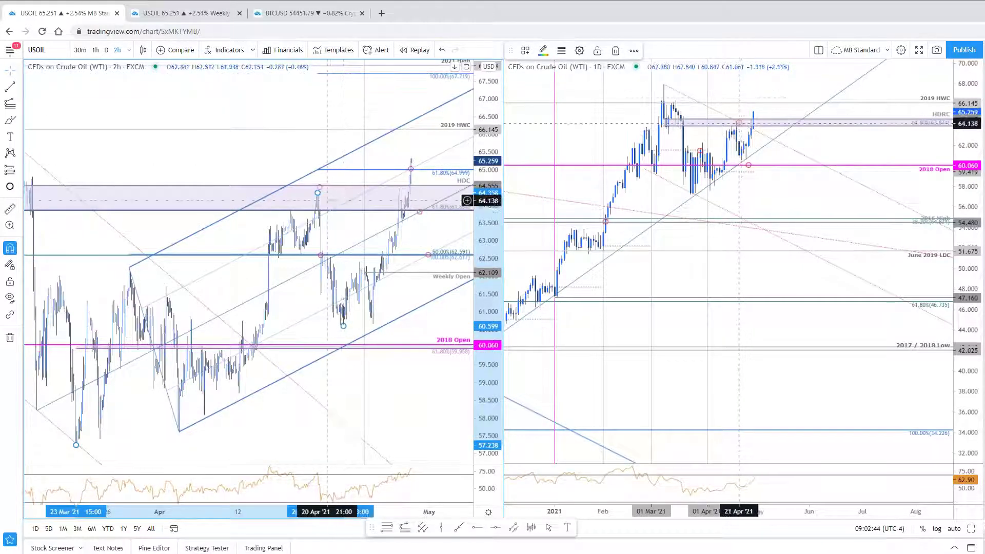
{"action": "left_click", "coordinate": [442, 264]}
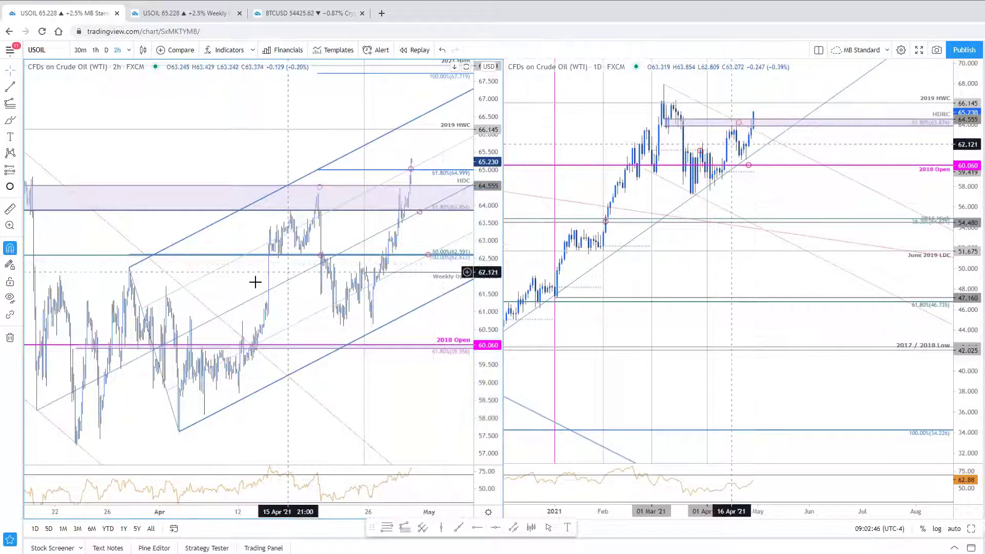
{"action": "scroll", "coordinate": [422, 359], "scroll_direction": "up", "scroll_amount": 1}
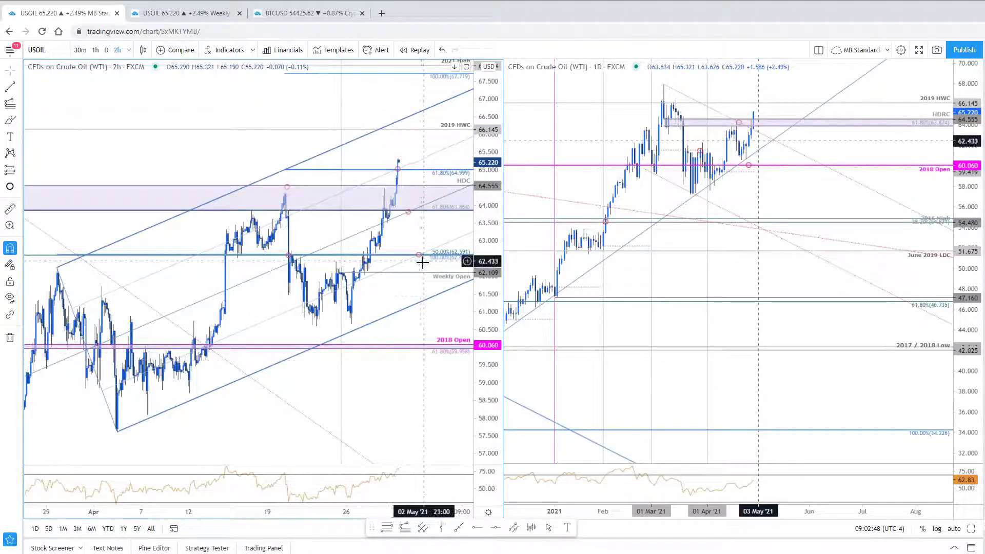
{"action": "scroll", "coordinate": [416, 270], "scroll_direction": "up", "scroll_amount": 1}
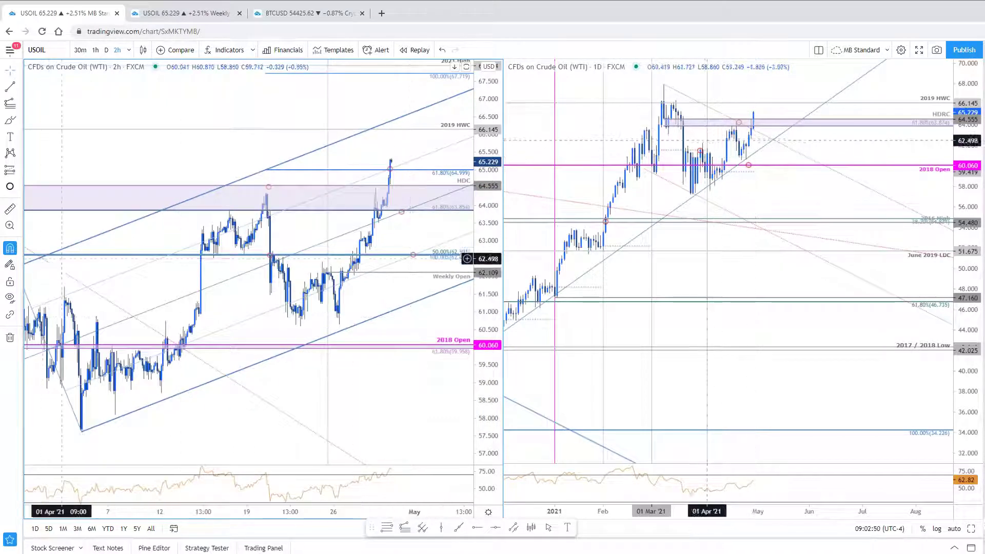
{"action": "scroll", "coordinate": [440, 303], "scroll_direction": "up", "scroll_amount": 2}
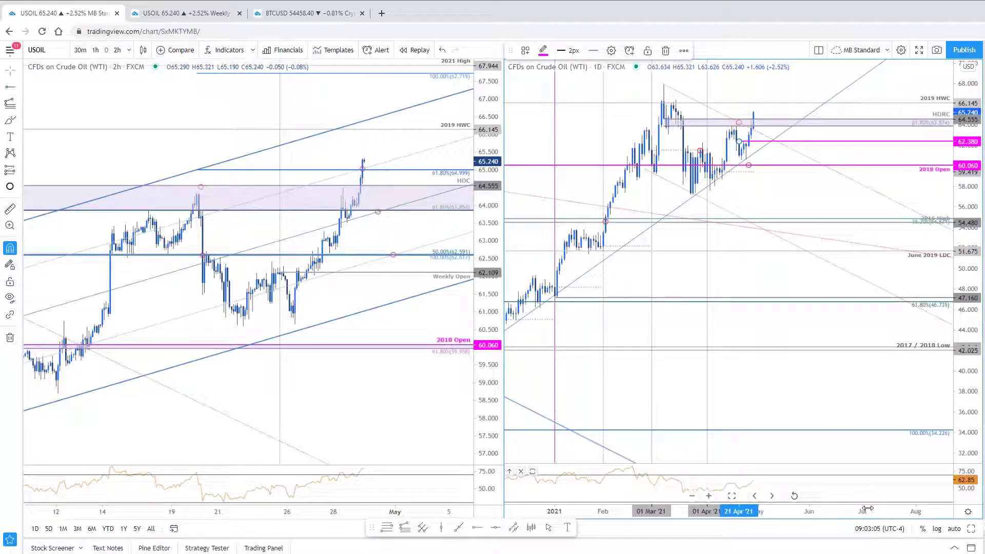
Anchor a horizontal ray at 62.380 from the 20 April candle on the daily crude chart, and delete the ray
{"action": "left_click", "coordinate": [739, 144]}
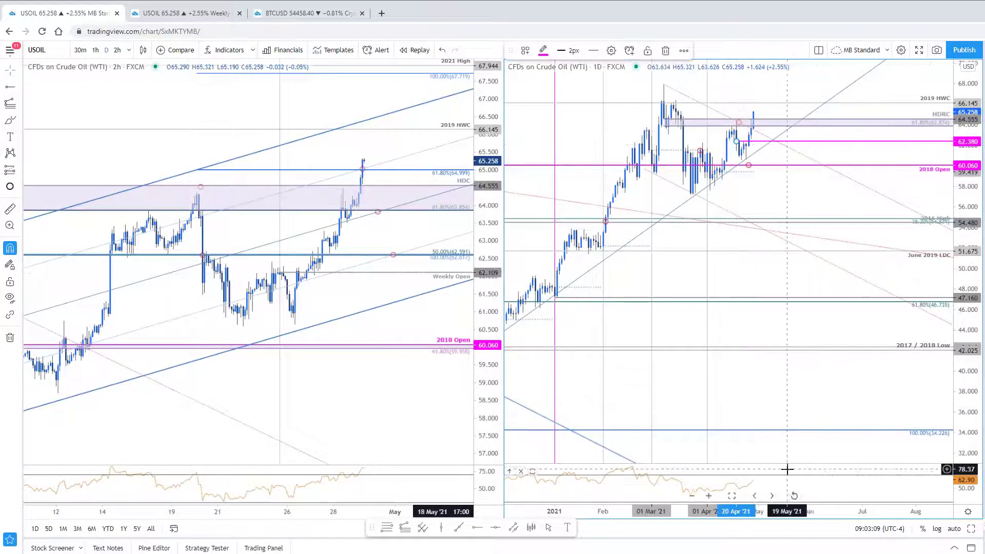
{"action": "left_click", "coordinate": [808, 259]}
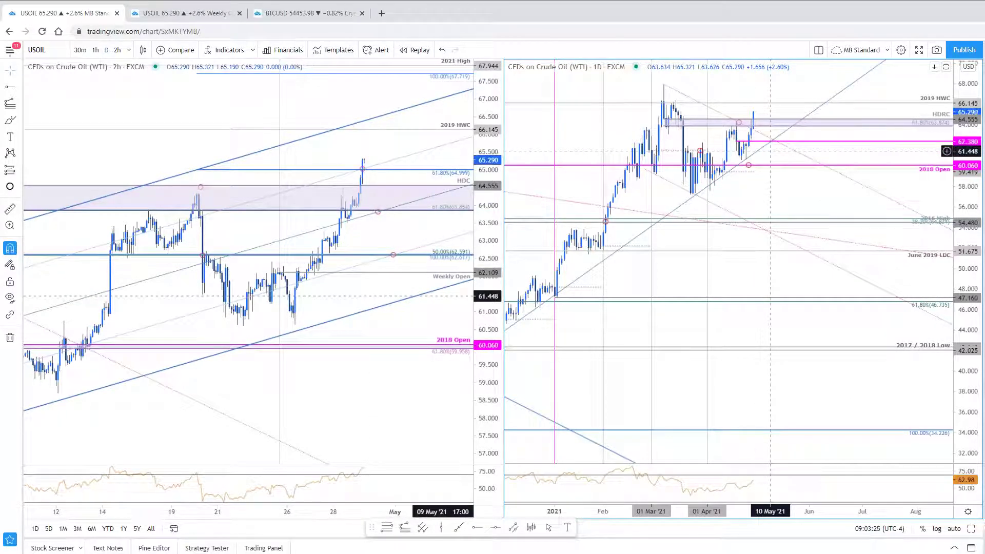
{"action": "left_click", "coordinate": [765, 142]}
{"action": "key", "text": "Delete"}
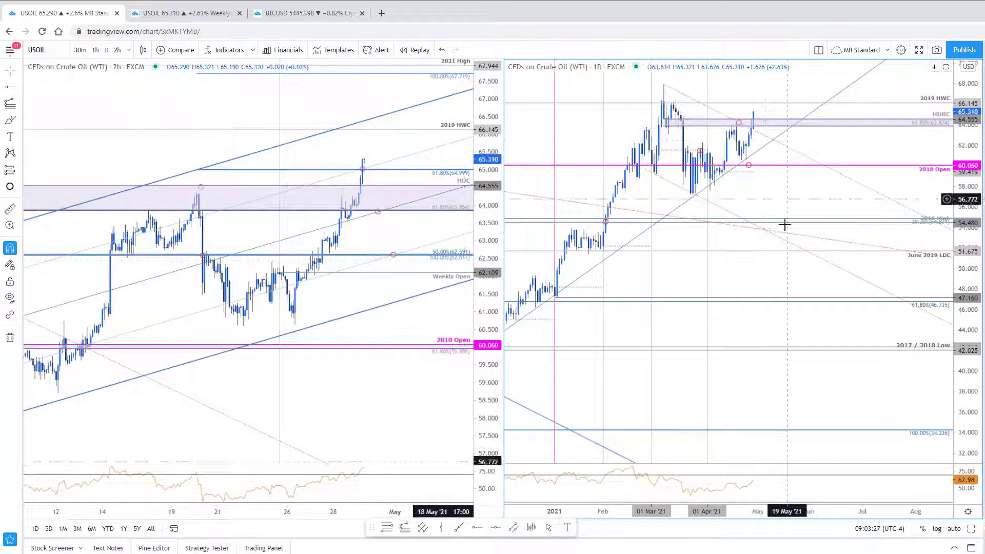
Examine the two-hour crude rally against the 61.8% extension at 64.999, the 2019 HWC at 66.145 and the 2021 High
{"action": "left_click_drag", "start_coordinate": [406, 149], "coordinate": [405, 160]}
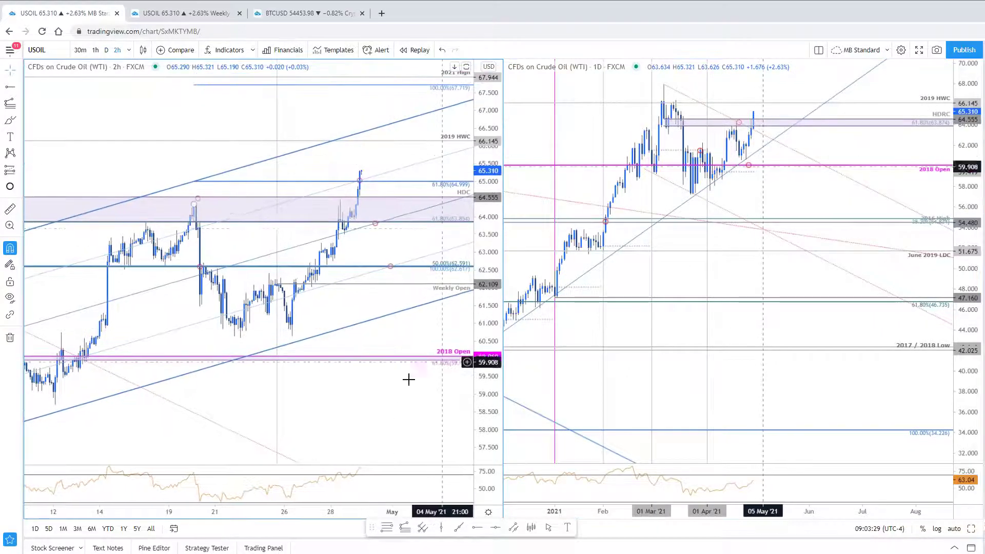
{"action": "scroll", "coordinate": [423, 380], "scroll_direction": "up", "scroll_amount": 1}
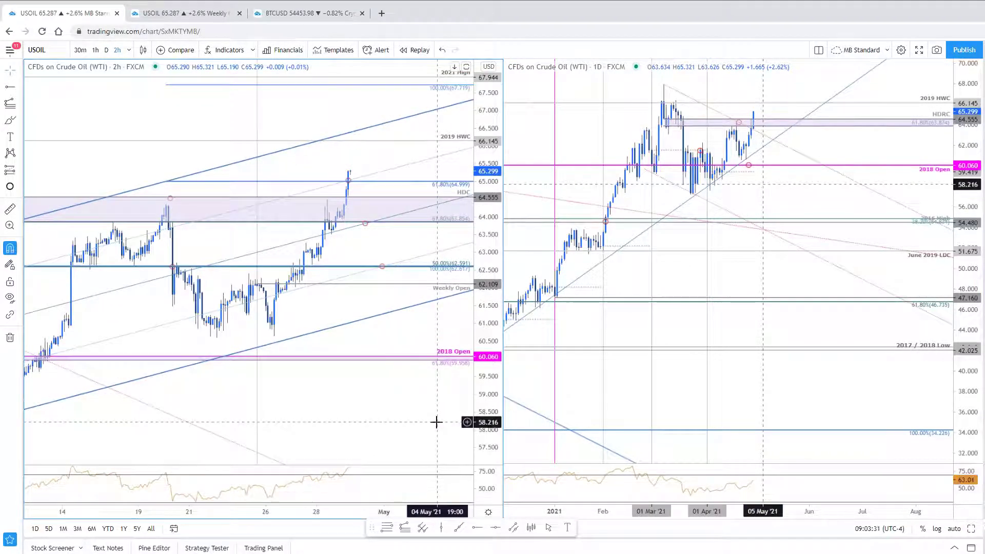
{"action": "left_click_drag", "start_coordinate": [329, 389], "coordinate": [378, 413]}
{"action": "scroll", "coordinate": [392, 410], "scroll_direction": "up", "scroll_amount": 1}
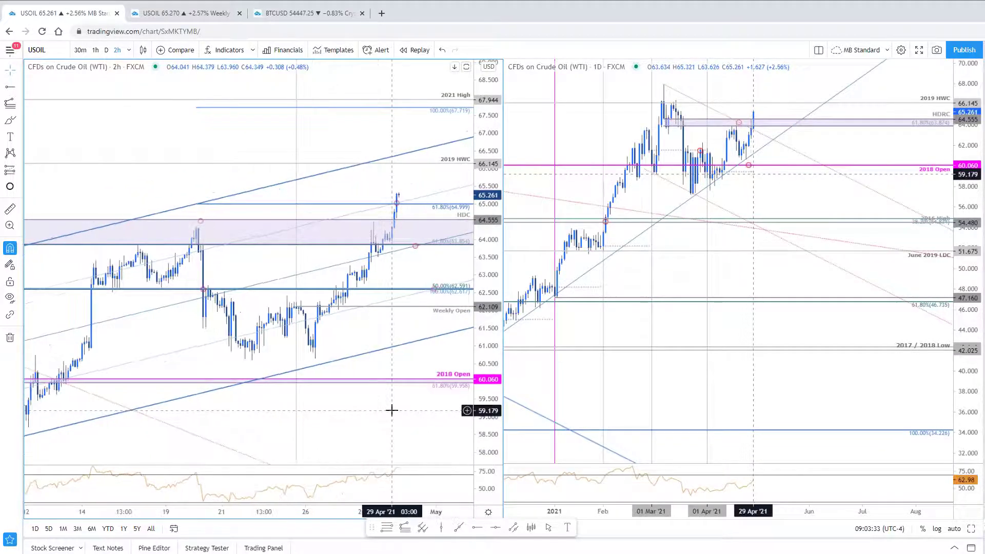
{"action": "left_click_drag", "start_coordinate": [488, 217], "coordinate": [488, 200]}
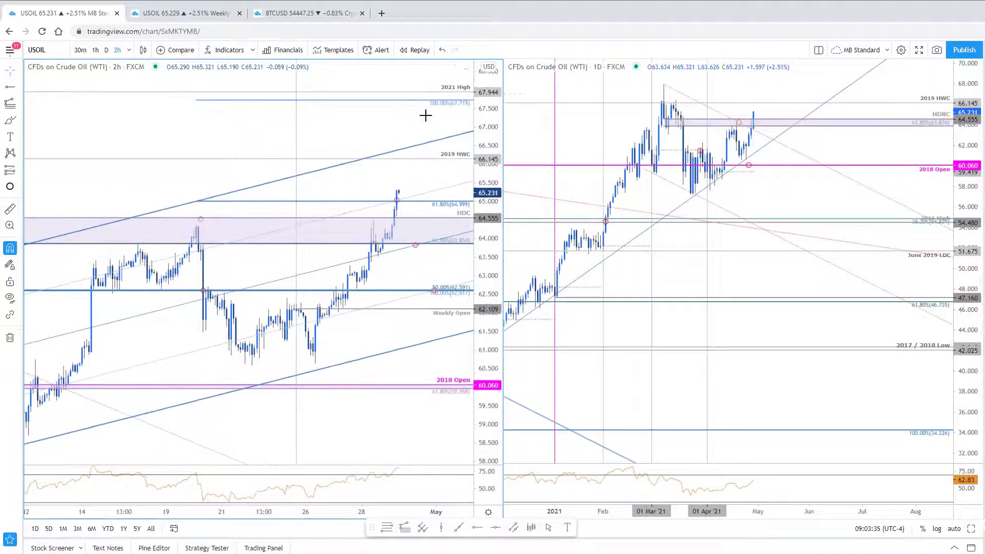
{"action": "left_click_drag", "start_coordinate": [412, 181], "coordinate": [424, 178]}
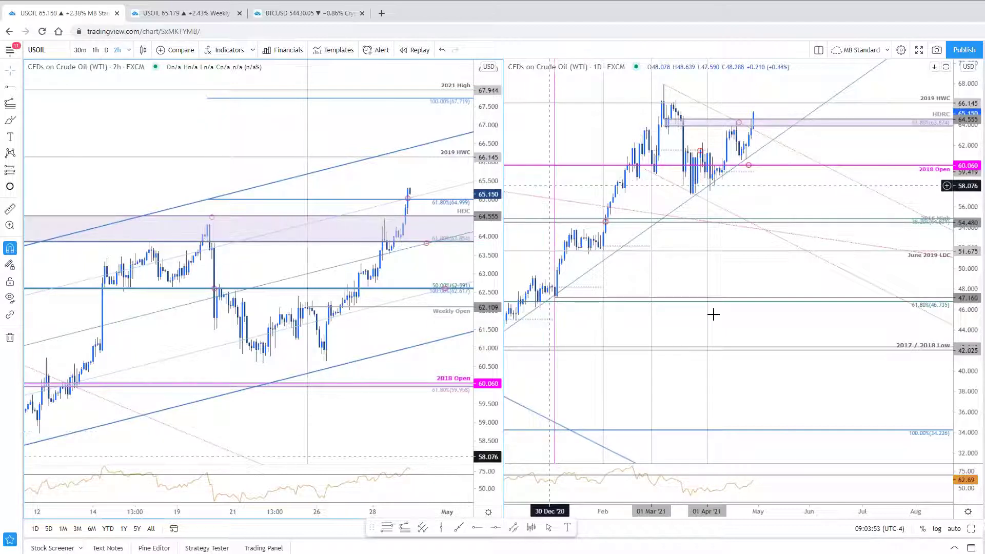
Switch the side-by-side charts to NZDUSD and widen the daily price range to include the 61.8% levels at 0.75499 and 0.67600
{"action": "left_click", "coordinate": [983, 325]}
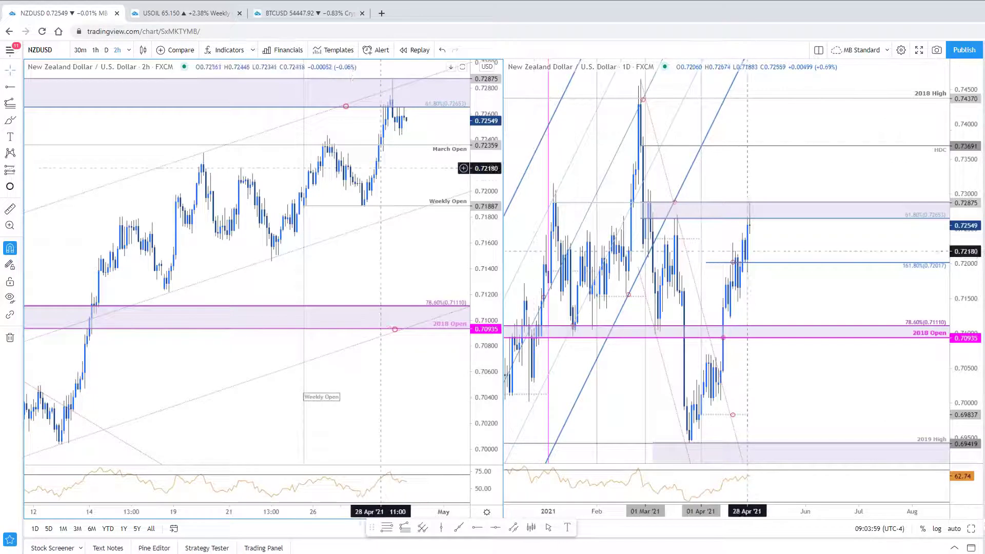
{"action": "left_click_drag", "start_coordinate": [417, 138], "coordinate": [374, 189]}
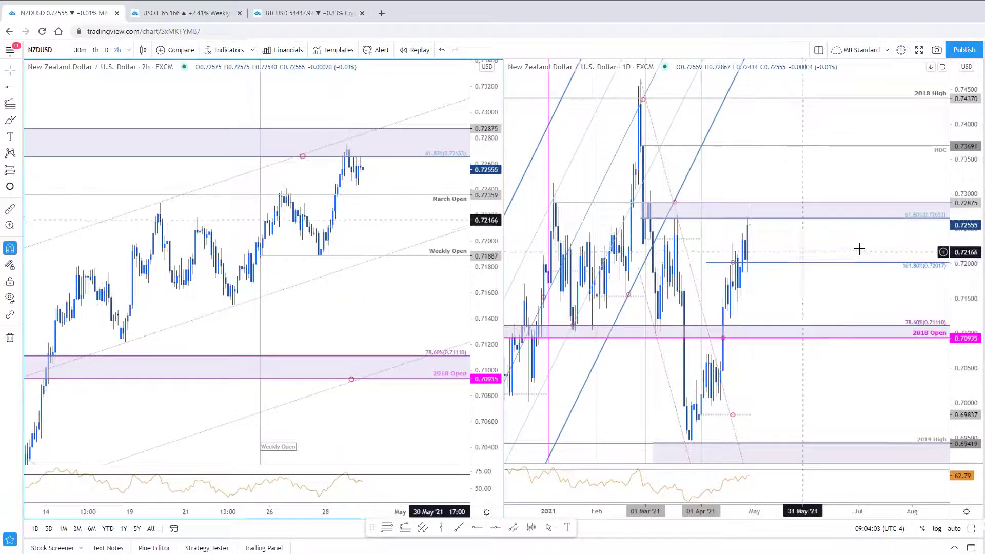
{"action": "left_click_drag", "start_coordinate": [811, 253], "coordinate": [854, 262]}
{"action": "left_click_drag", "start_coordinate": [976, 328], "coordinate": [977, 410]}
{"action": "scroll", "coordinate": [945, 398], "scroll_direction": "up", "scroll_amount": 1}
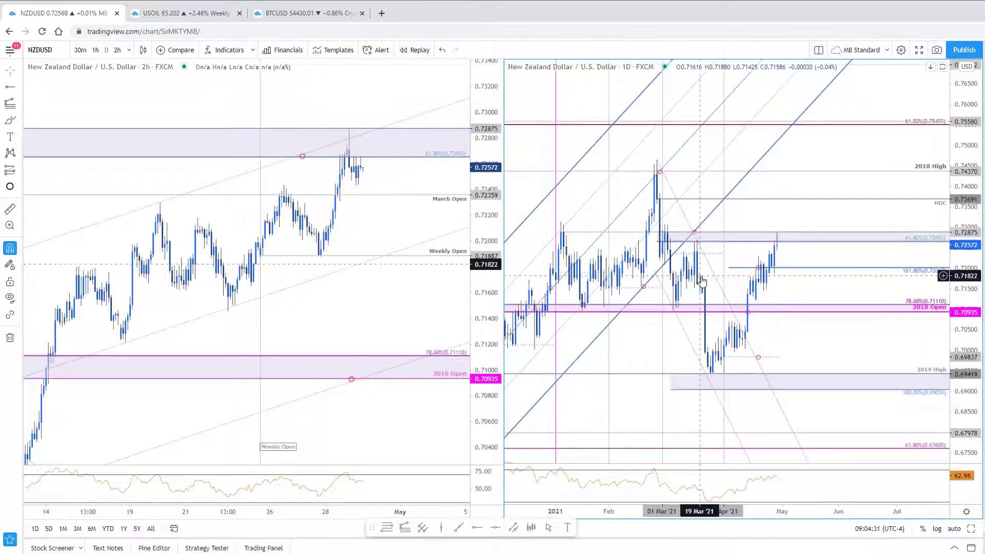
{"action": "left_click_drag", "start_coordinate": [489, 226], "coordinate": [490, 275]}
Switch to the SB Trade Desk reports, close the 27 April update, and enlarge the NZDUSD chart image in the 26 April update
{"action": "key", "text": "alt+Tab"}
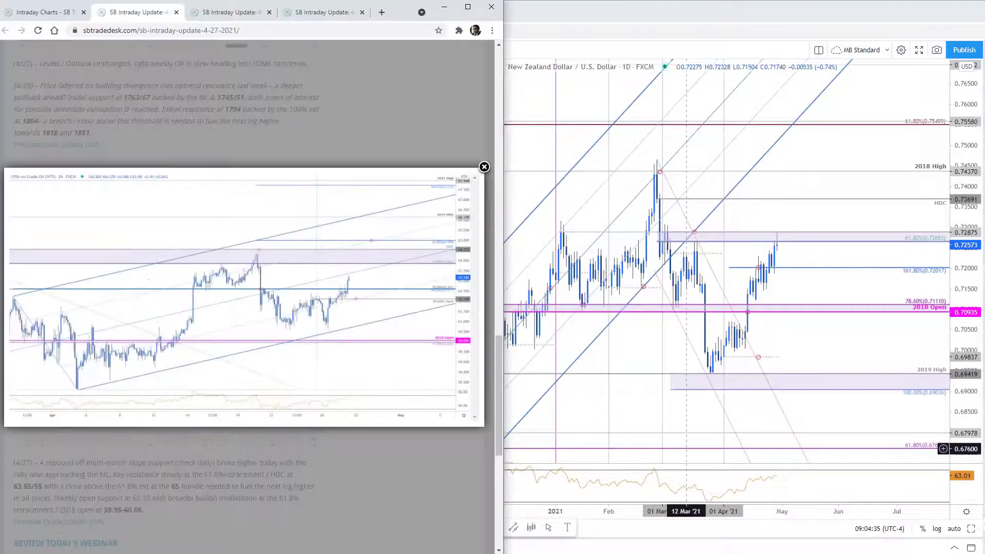
{"action": "left_click", "coordinate": [311, 480]}
{"action": "scroll", "coordinate": [318, 492], "scroll_direction": "down", "scroll_amount": 5}
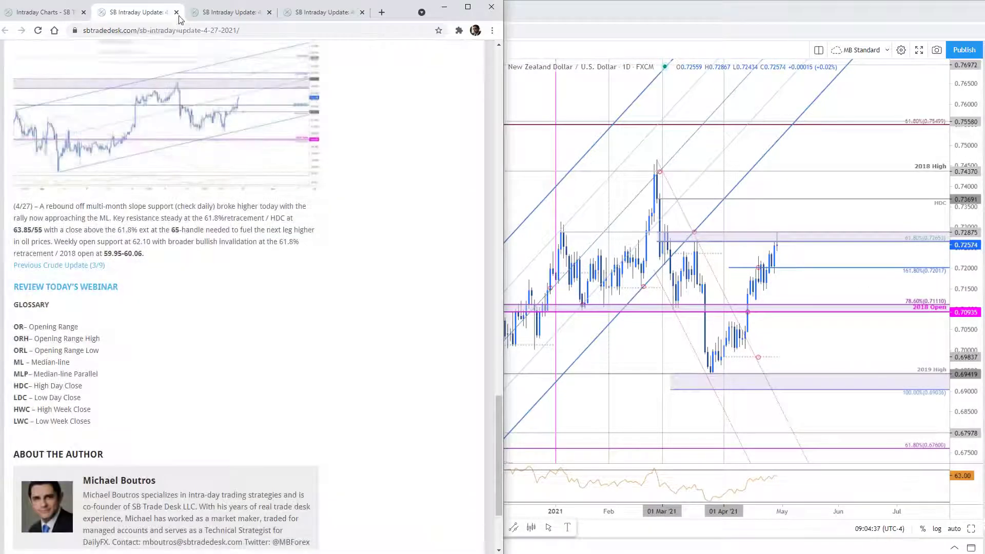
{"action": "left_click", "coordinate": [177, 12]}
{"action": "left_click", "coordinate": [404, 128]}
{"action": "scroll", "coordinate": [303, 249], "scroll_direction": "down", "scroll_amount": 20}
{"action": "scroll", "coordinate": [373, 303], "scroll_direction": "up", "scroll_amount": 3}
{"action": "left_click", "coordinate": [239, 295]}
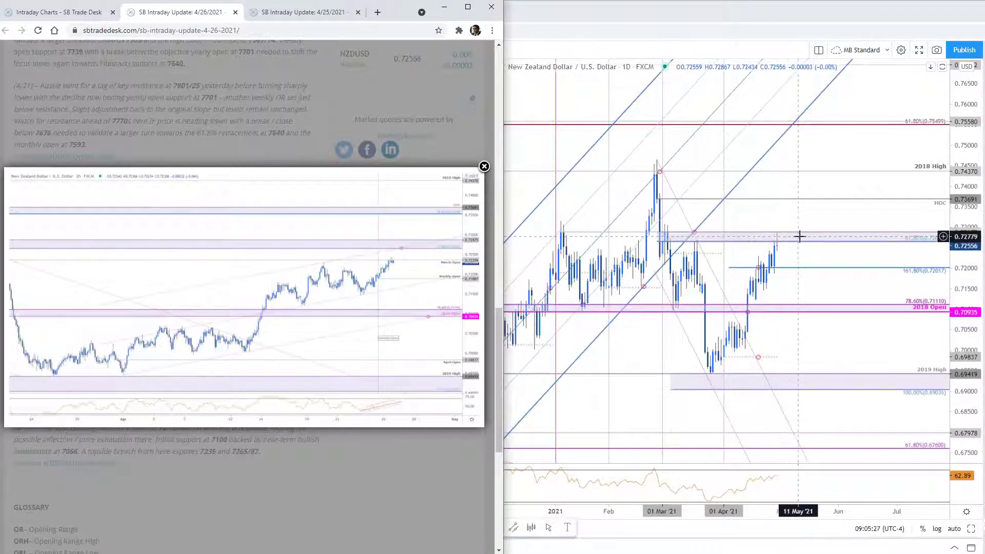
Close the enlarged report image and maximize the two-hour NZDUSD chart, showing price action from late March through April
{"action": "left_click", "coordinate": [395, 480]}
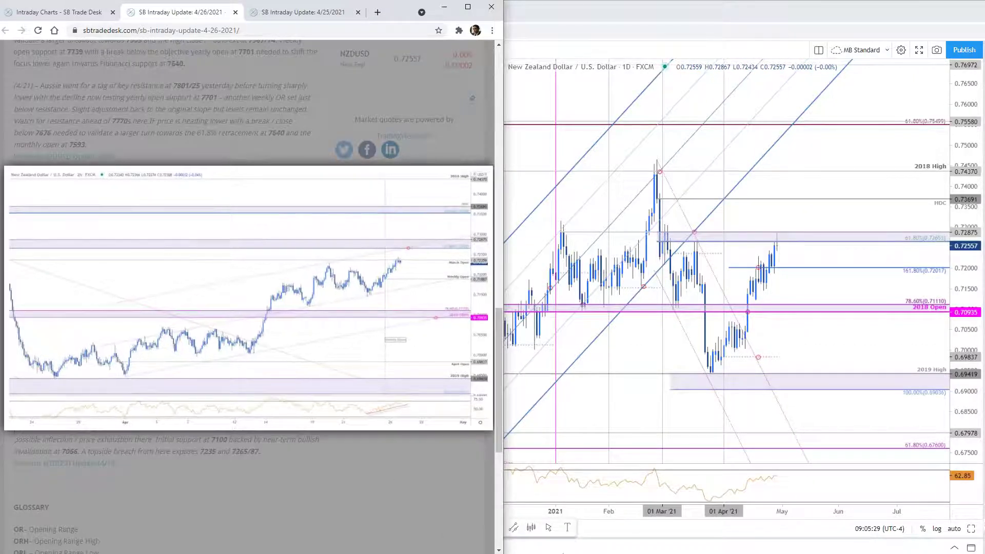
{"action": "left_click", "coordinate": [827, 224]}
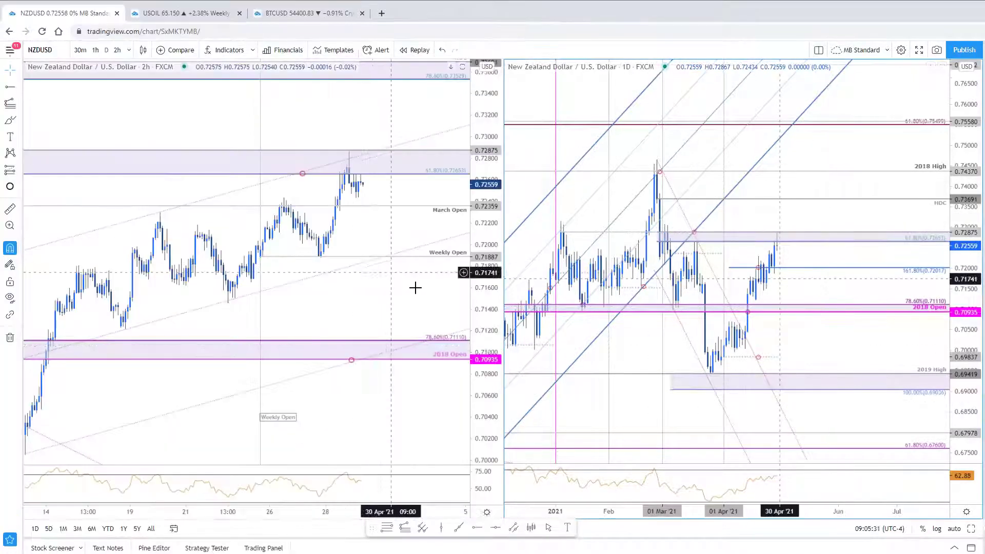
{"action": "left_click", "coordinate": [971, 529]}
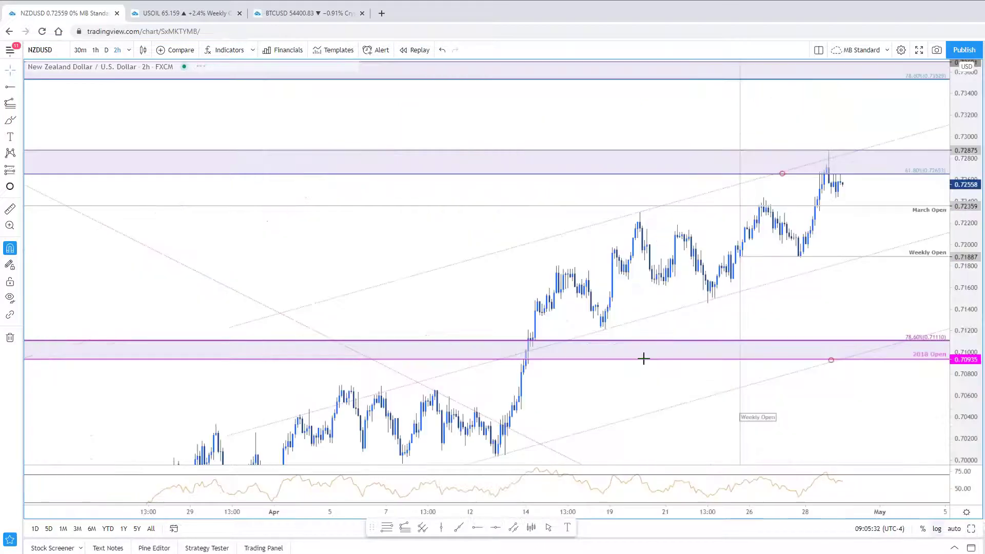
{"action": "left_click_drag", "start_coordinate": [895, 246], "coordinate": [830, 284]}
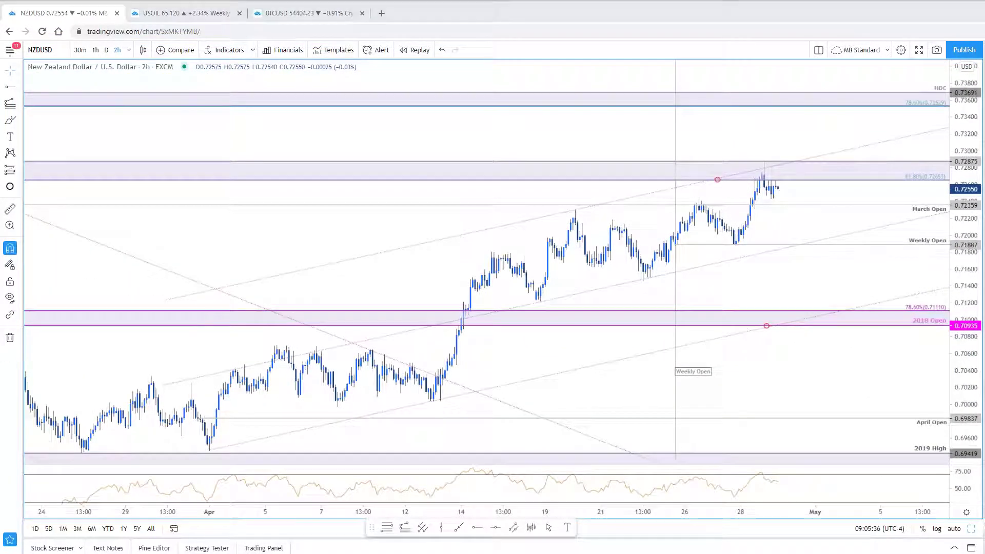
Compare the NZDUSD chart image in the 26 April report with the current two-hour chart around the 0.72653–0.72875 zone
{"action": "key", "text": "alt+Tab"}
{"action": "left_click", "coordinate": [315, 299]}
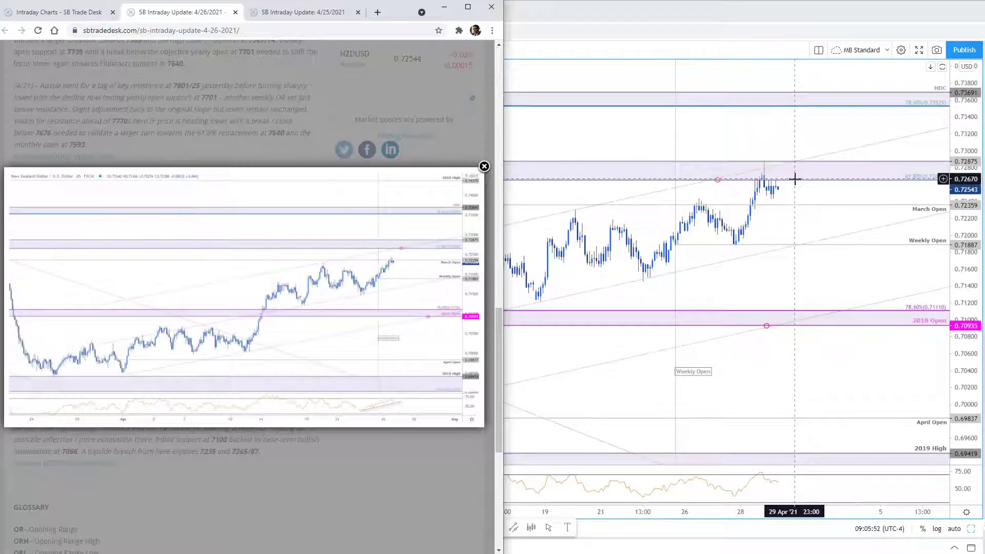
{"action": "left_click", "coordinate": [744, 293]}
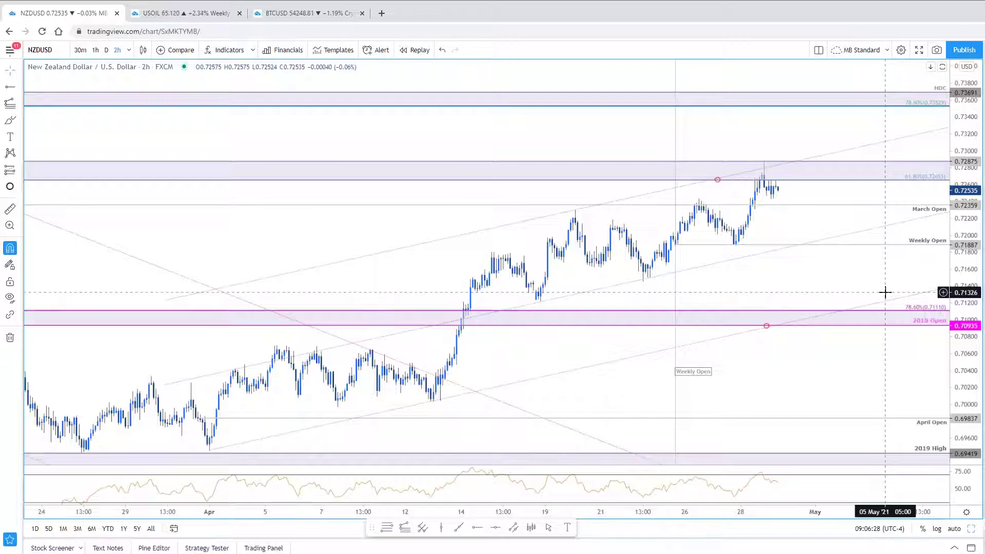
Examine the two-hour NZDUSD price action back to late February against the resistance zones, and restore the side-by-side charts
{"action": "scroll", "coordinate": [808, 397], "scroll_direction": "down", "scroll_amount": 3}
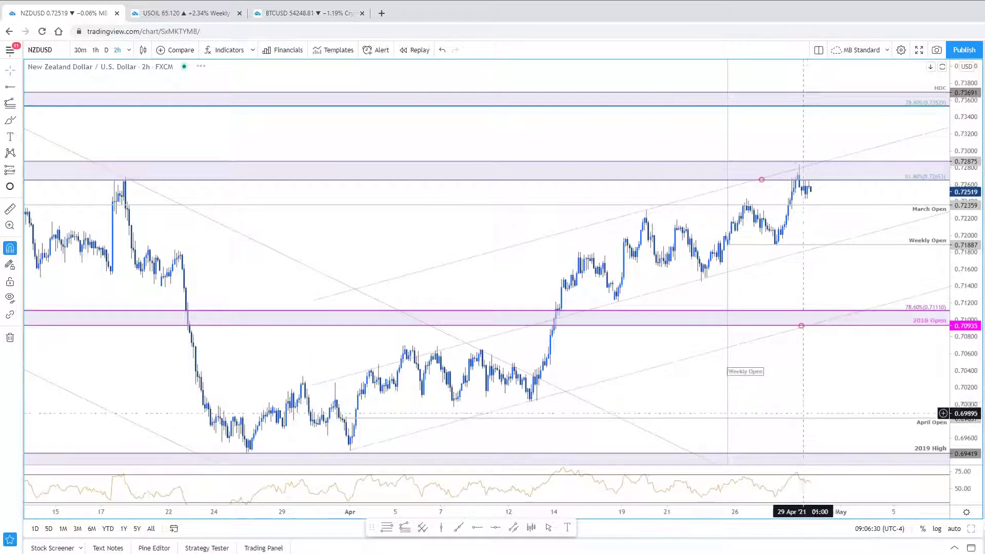
{"action": "scroll", "coordinate": [797, 426], "scroll_direction": "down", "scroll_amount": 2}
{"action": "scroll", "coordinate": [790, 447], "scroll_direction": "down", "scroll_amount": 1}
{"action": "scroll", "coordinate": [786, 459], "scroll_direction": "down", "scroll_amount": 2}
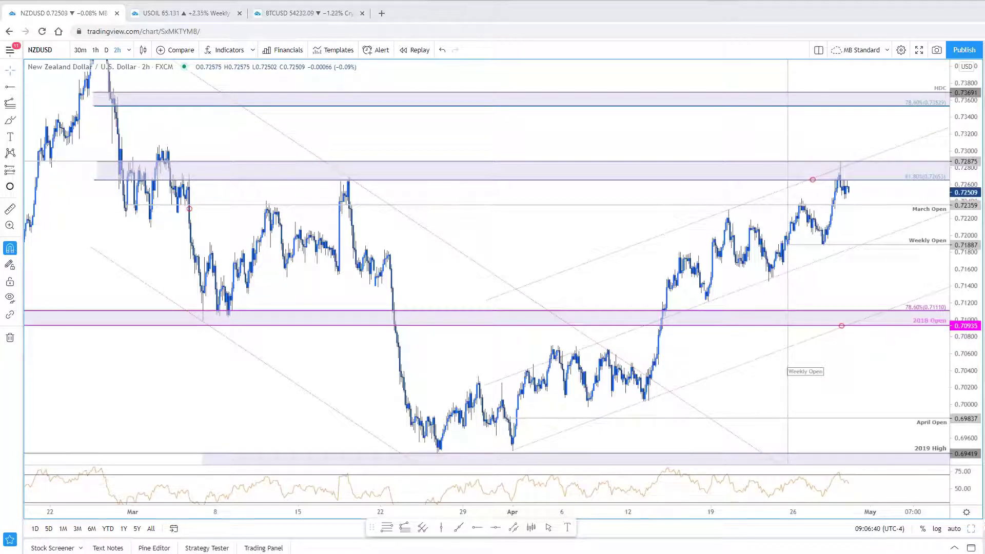
{"action": "scroll", "coordinate": [775, 421], "scroll_direction": "up", "scroll_amount": 3}
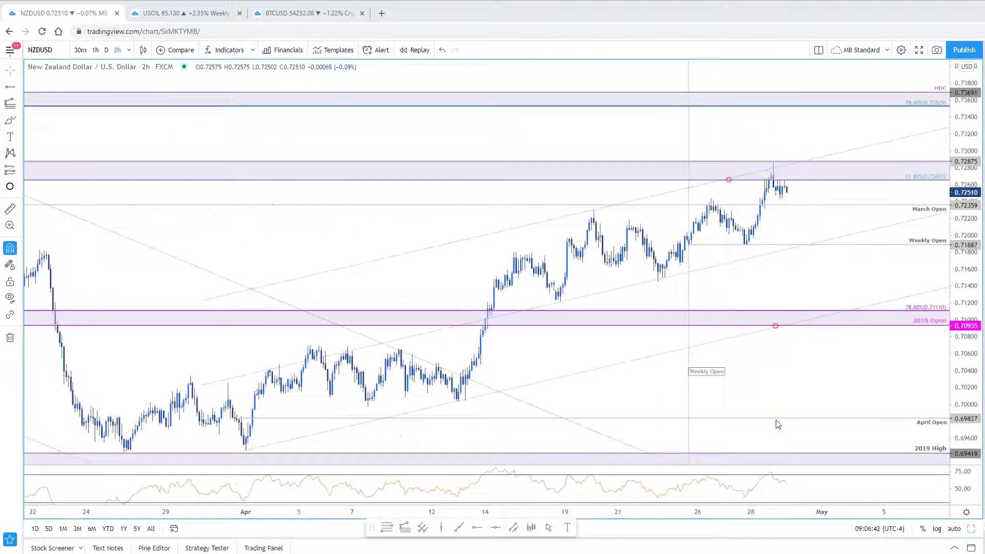
{"action": "left_click", "coordinate": [972, 529]}
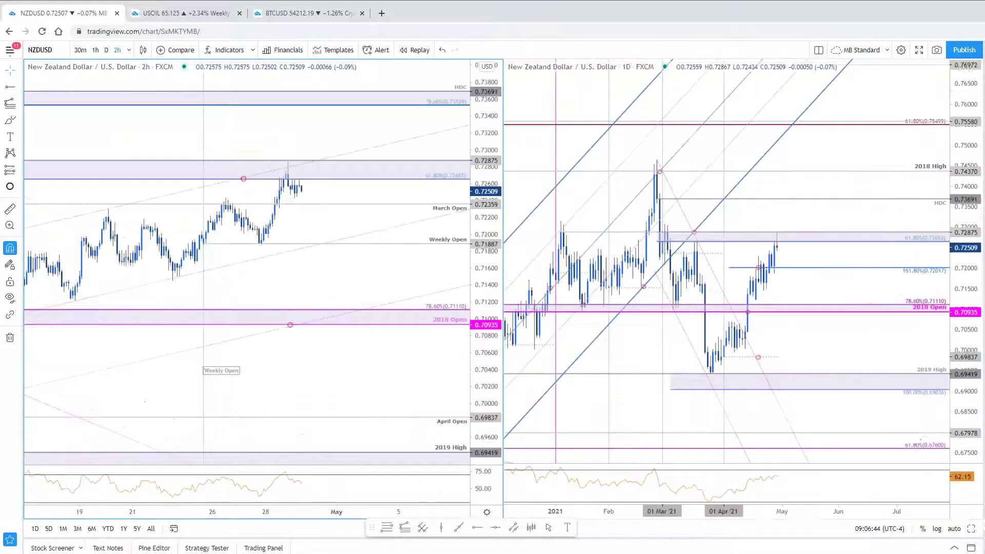
Examine the weekly NZDUSD chart around the 61.8% retracement at 0.72653, the 2018 highs and the 61.8% level at 0.75499
{"action": "left_click", "coordinate": [188, 14]}
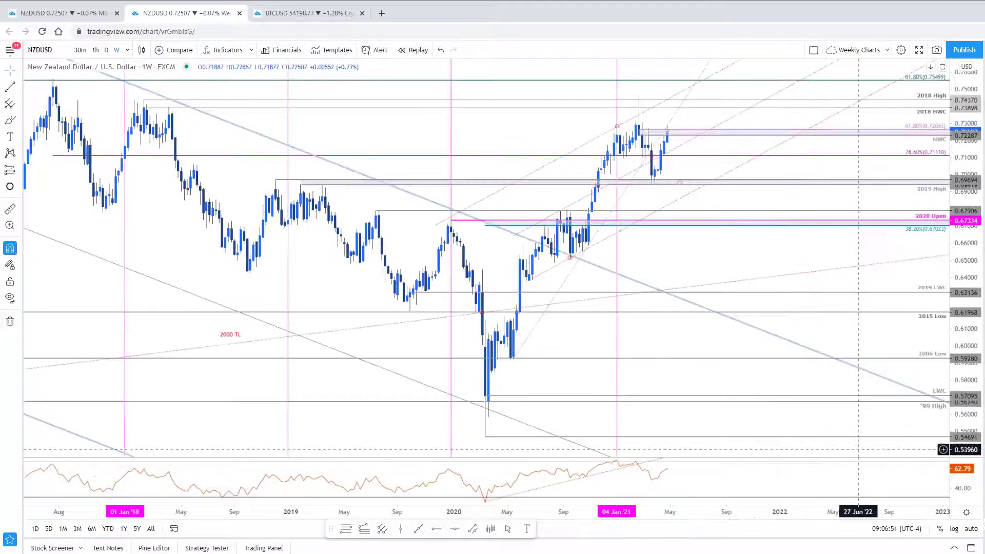
{"action": "left_click_drag", "start_coordinate": [974, 172], "coordinate": [972, 237]}
{"action": "left_click_drag", "start_coordinate": [719, 261], "coordinate": [708, 302]}
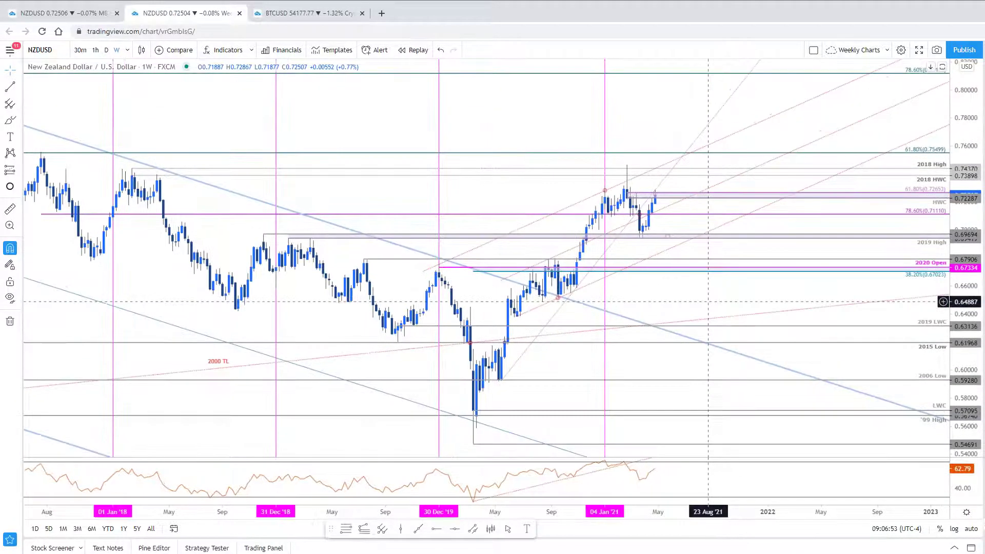
{"action": "scroll", "coordinate": [709, 301], "scroll_direction": "up", "scroll_amount": 2}
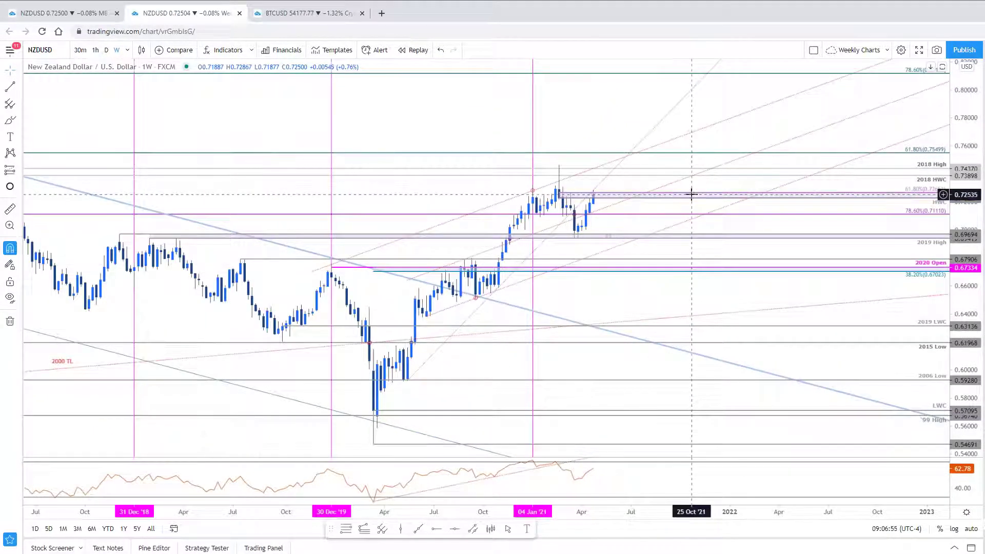
{"action": "scroll", "coordinate": [659, 458], "scroll_direction": "down", "scroll_amount": 1}
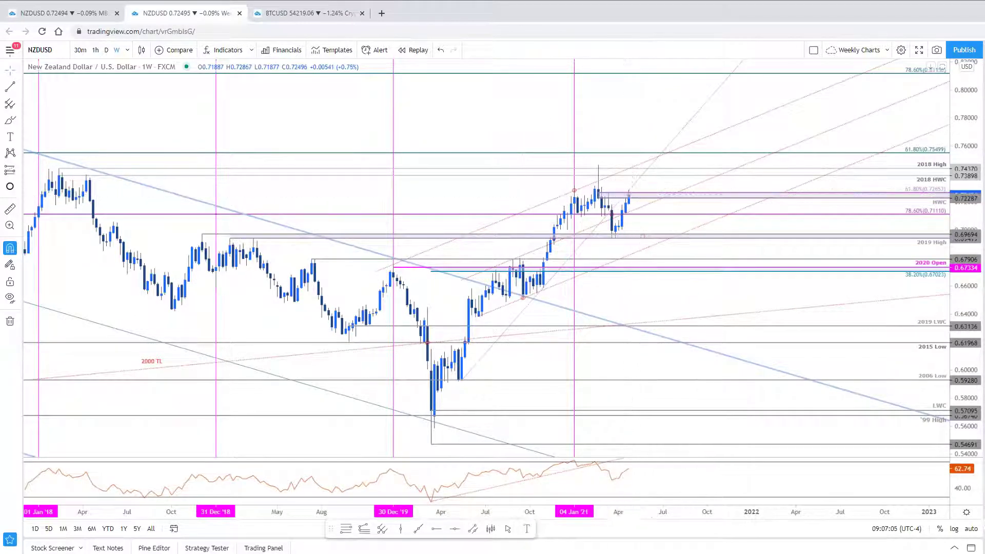
{"action": "scroll", "coordinate": [747, 469], "scroll_direction": "up", "scroll_amount": 2}
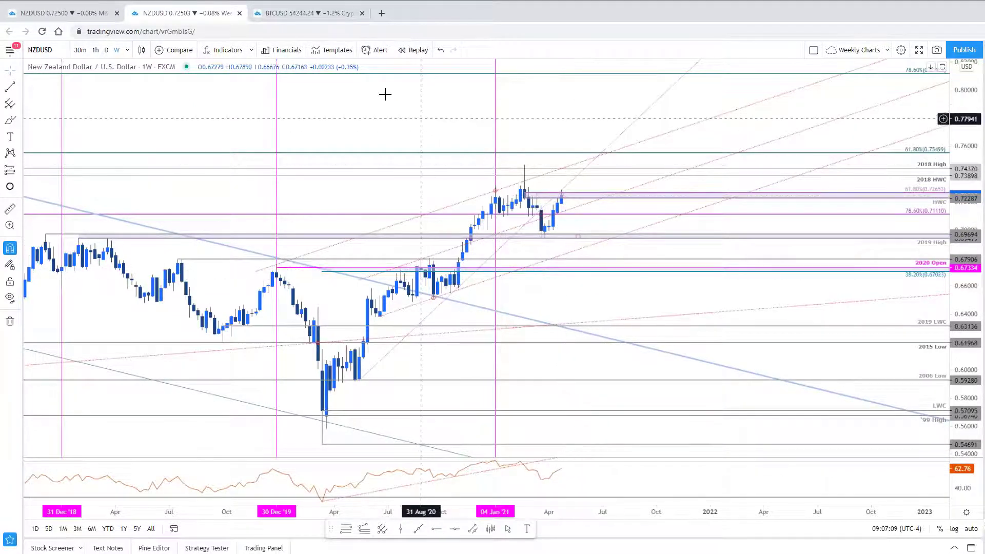
Add the Consecutive Candle Count indicator to the weekly NZDUSD chart
{"action": "scroll", "coordinate": [384, 92], "scroll_direction": "down", "scroll_amount": 1}
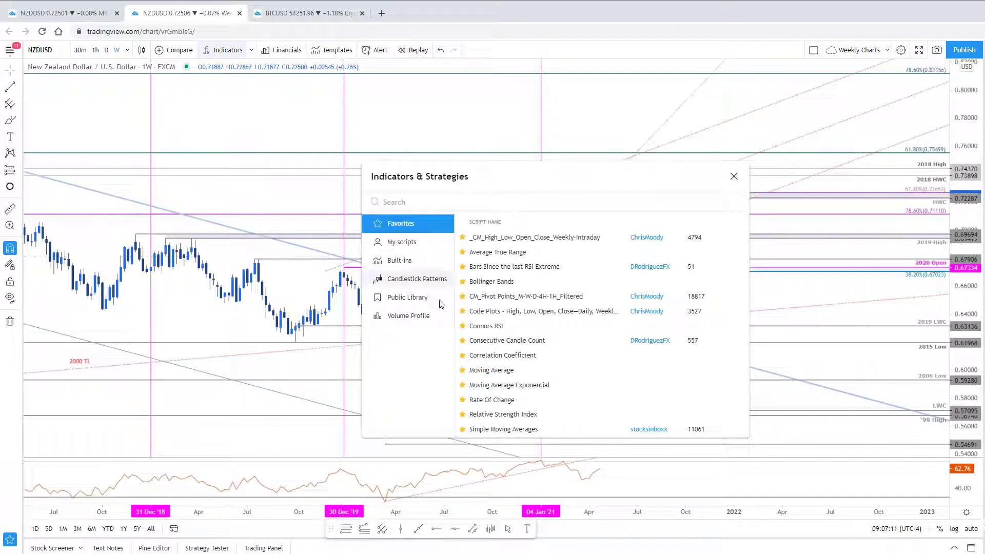
{"action": "left_click", "coordinate": [524, 342]}
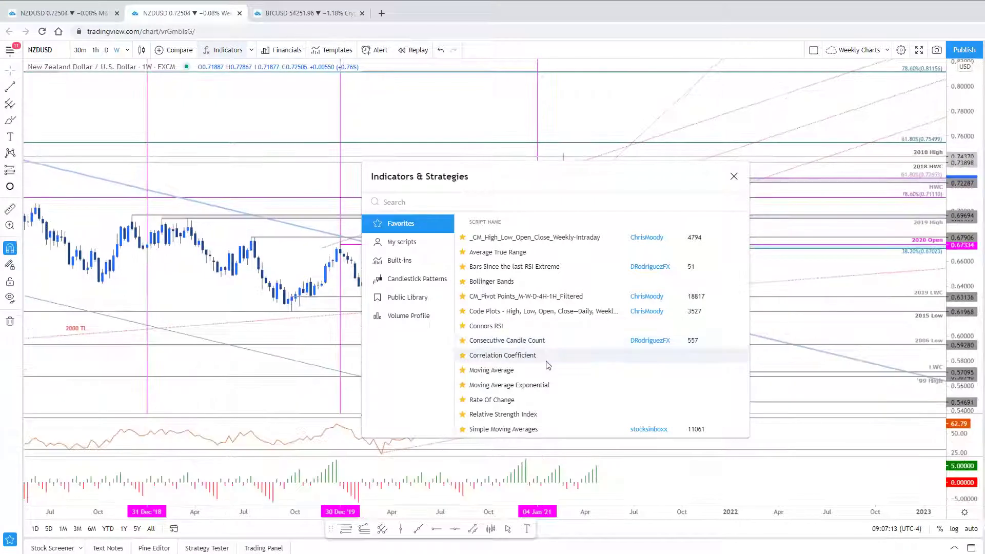
{"action": "key", "text": "Escape"}
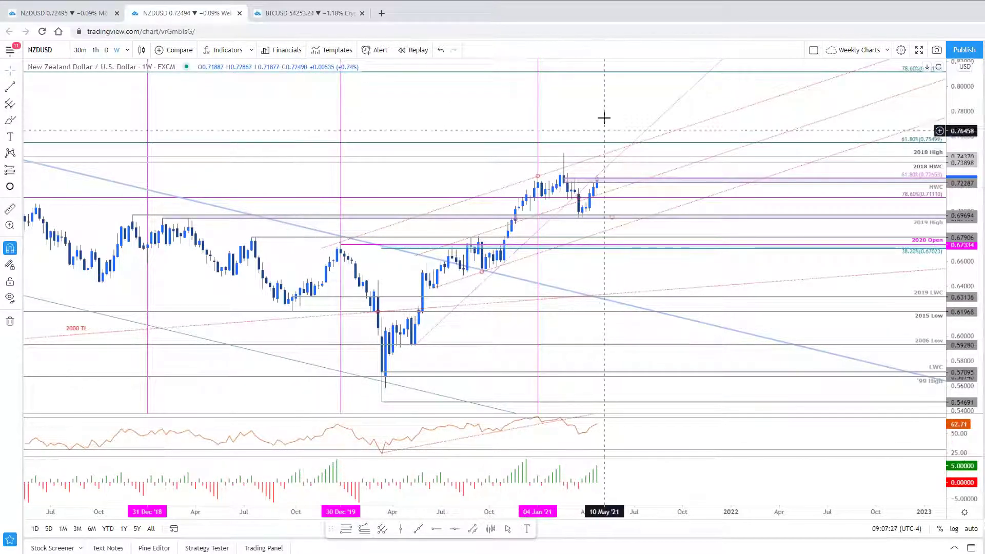
Check the consecutive weekly candle counts on NZDUSD back to 2017, and remove the Consecutive Candle Count indicator
{"action": "scroll", "coordinate": [616, 183], "scroll_direction": "down", "scroll_amount": 2}
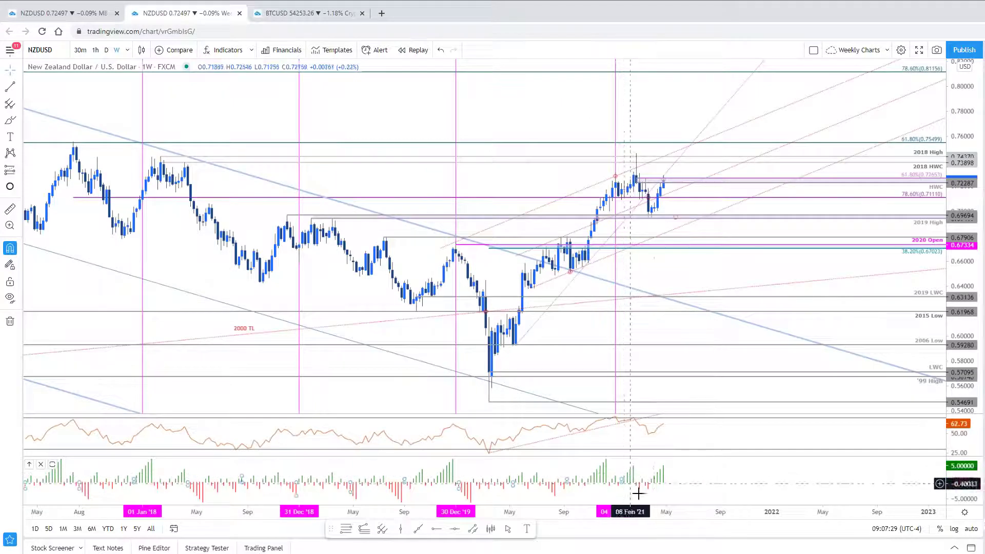
{"action": "key", "text": "Delete"}
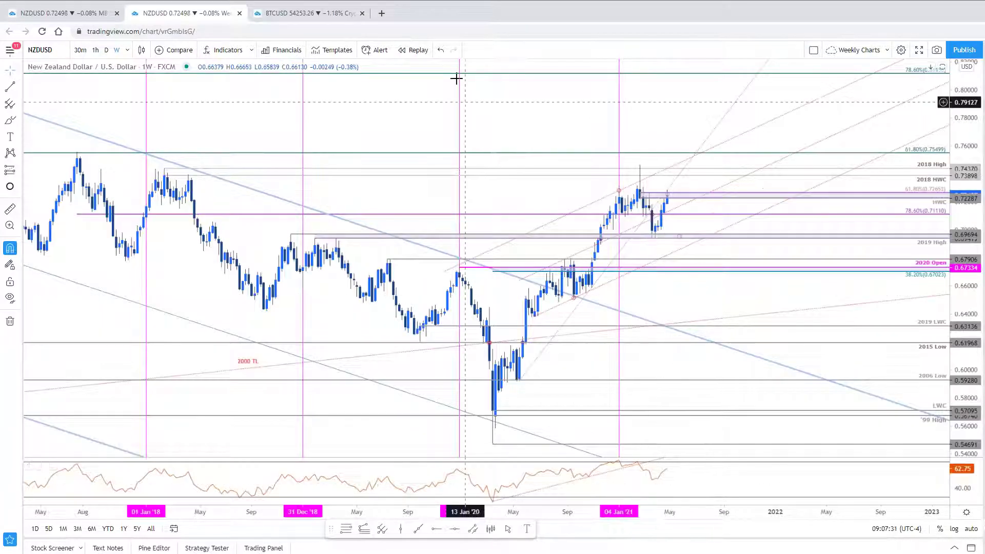
{"action": "left_click_drag", "start_coordinate": [526, 99], "coordinate": [529, 101]}
Return to the side-by-side two-hour and daily charts and switch them to GBPUSD, widening the two-hour price range
{"action": "left_click", "coordinate": [77, 13]}
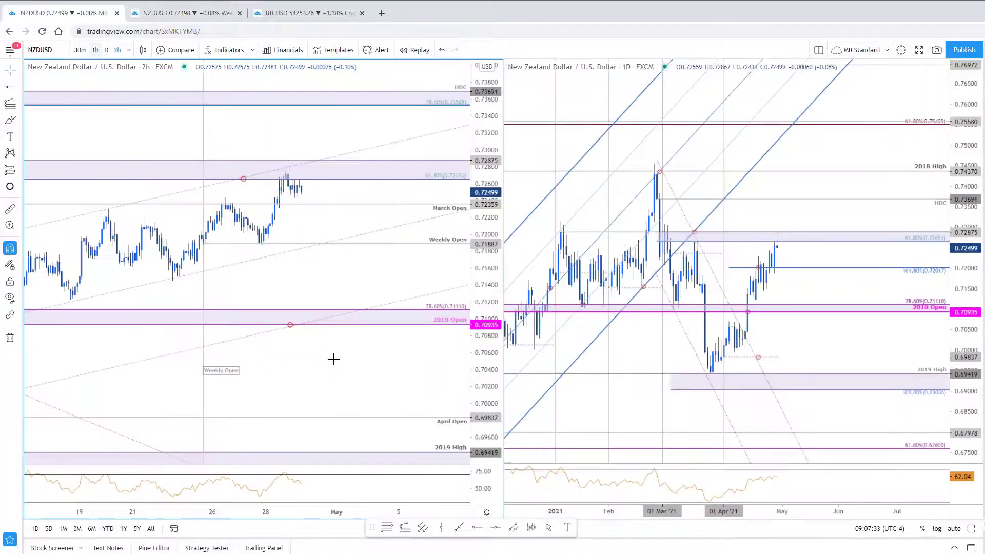
{"action": "left_click_drag", "start_coordinate": [303, 141], "coordinate": [358, 156]}
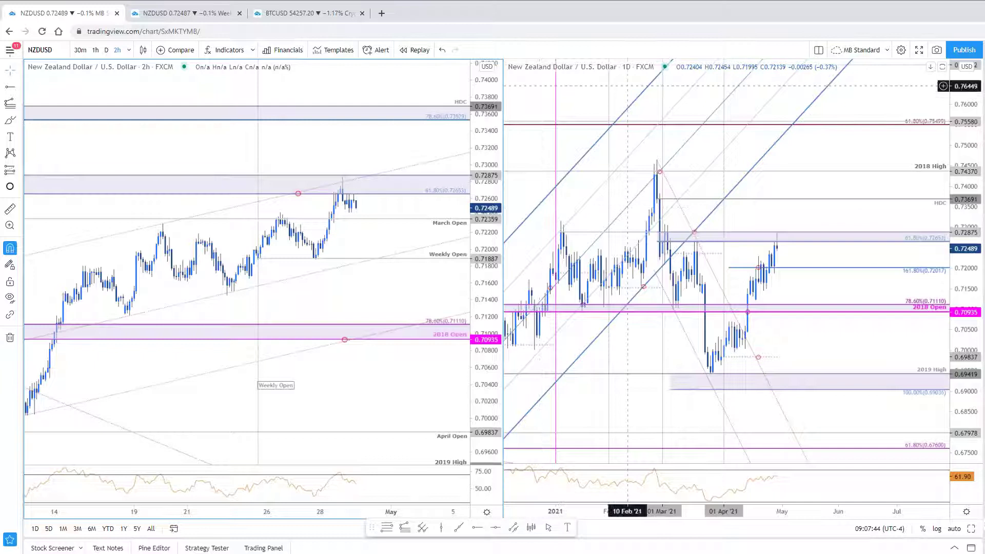
{"action": "key", "text": "Down"}
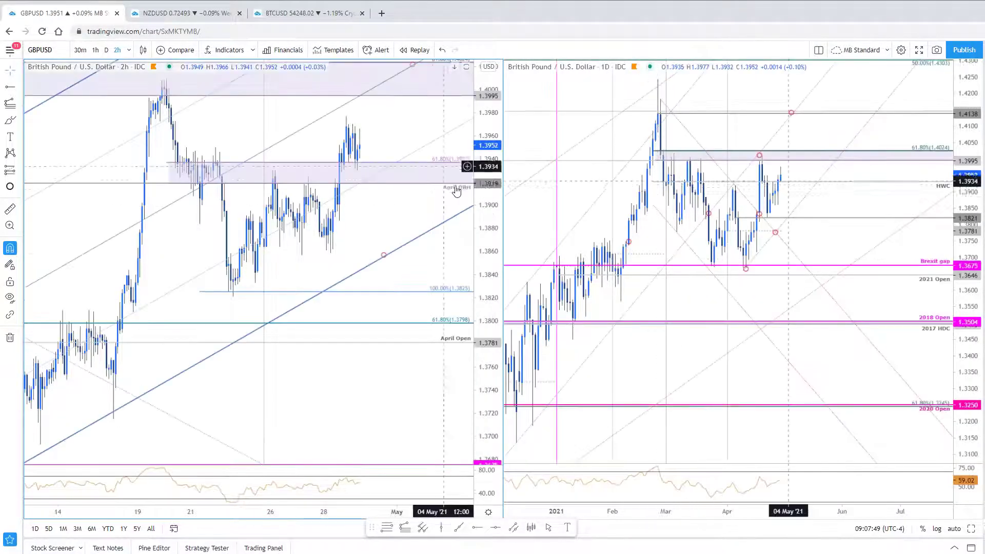
{"action": "left_click_drag", "start_coordinate": [488, 179], "coordinate": [488, 275]}
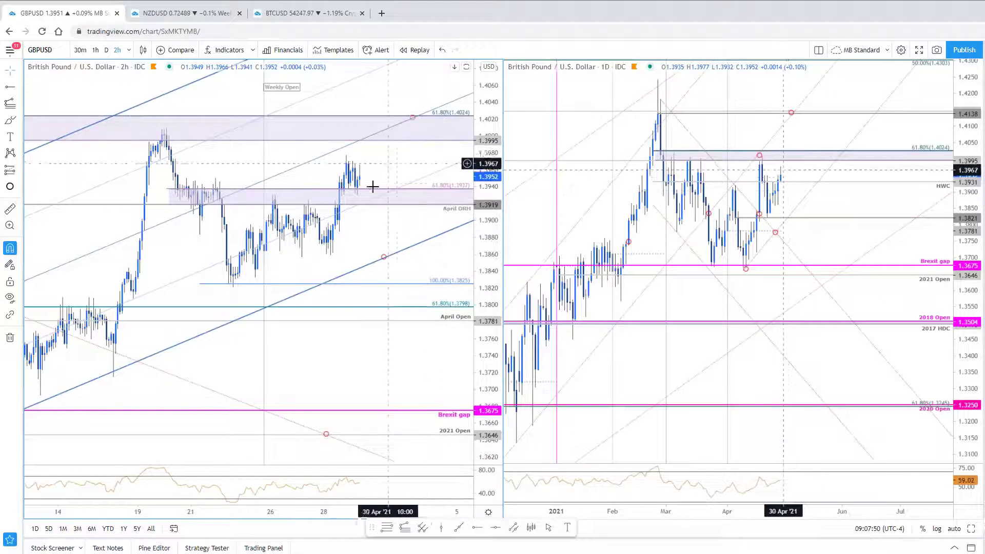
Delete the circle marker on the descending line near the 2021 Open level of the two-hour GBPUSD chart
{"action": "left_click", "coordinate": [313, 448]}
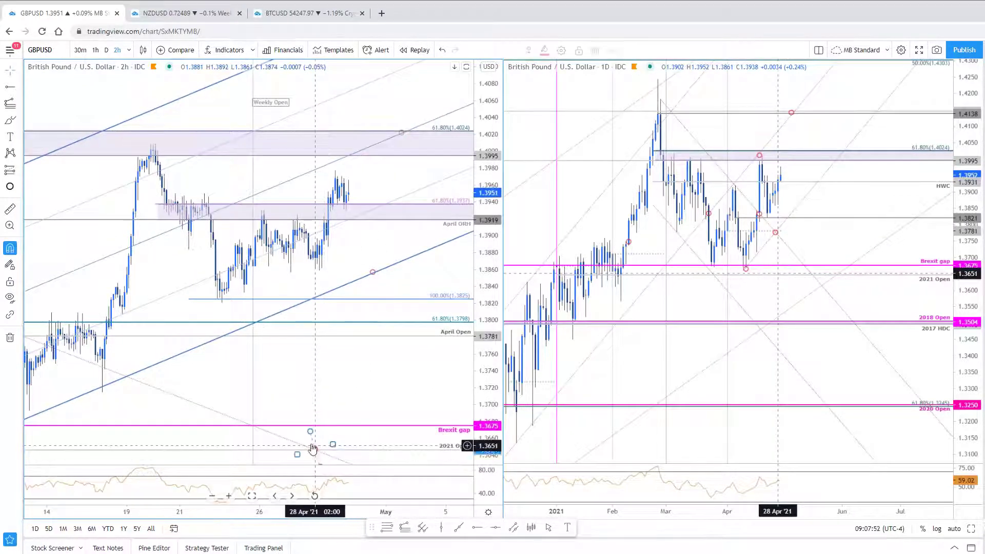
{"action": "key", "text": "Delete"}
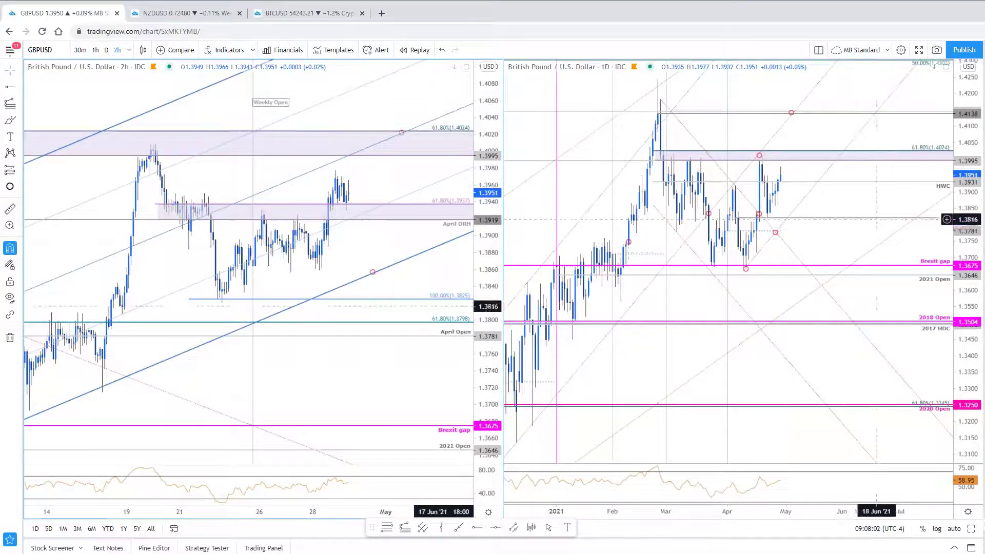
{"action": "left_click_drag", "start_coordinate": [334, 391], "coordinate": [440, 368]}
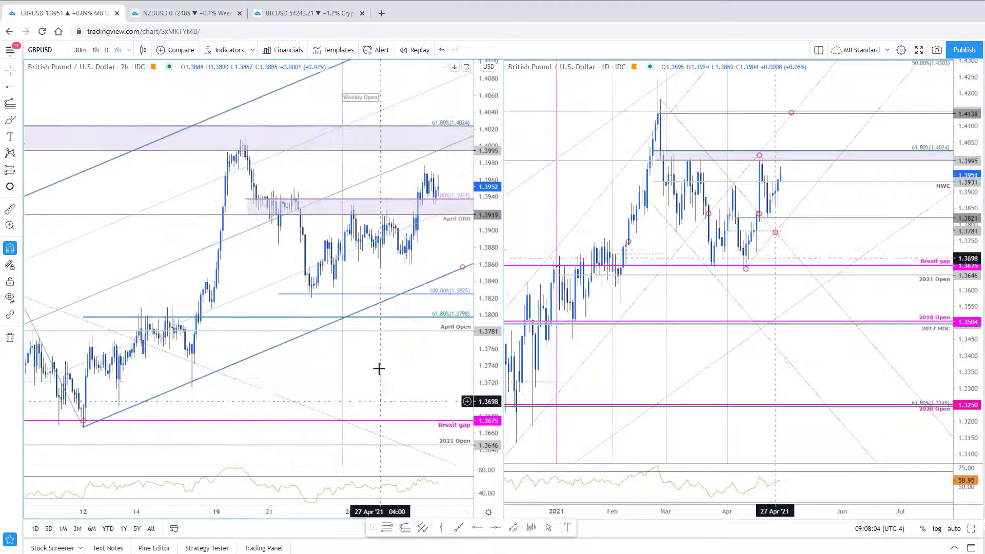
{"action": "left_click_drag", "start_coordinate": [488, 205], "coordinate": [488, 247]}
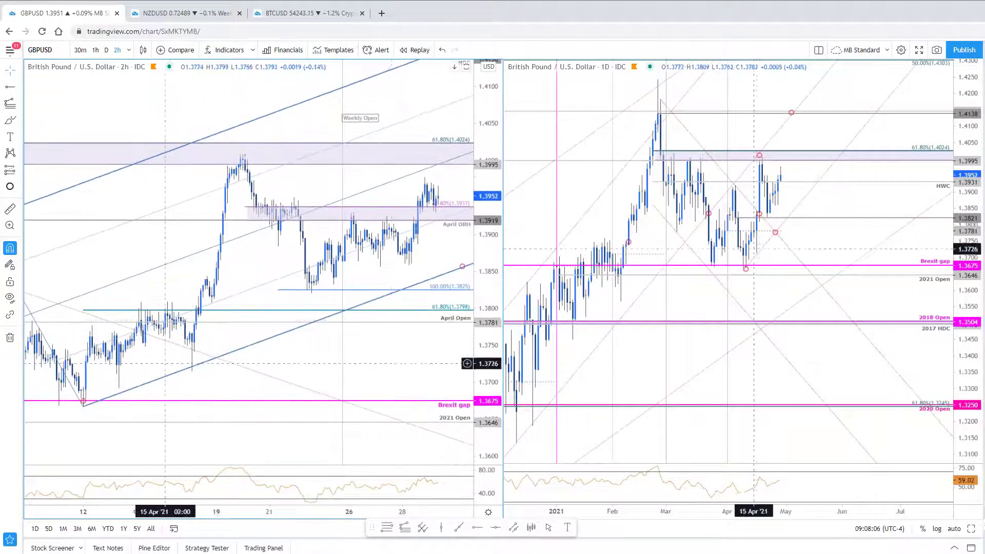
Examine two-hour and daily GBPUSD price action around the 1.3919 April opening-range high, the 1.3995–1.4024 resistance zone and the 1.3798 retracement
{"action": "left_click", "coordinate": [289, 311]}
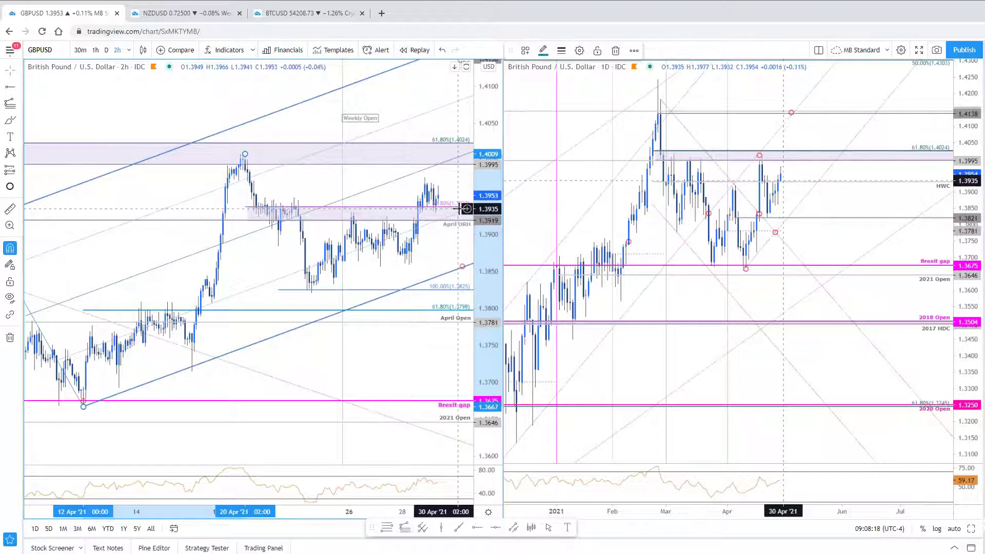
{"action": "scroll", "coordinate": [440, 185], "scroll_direction": "up", "scroll_amount": 3}
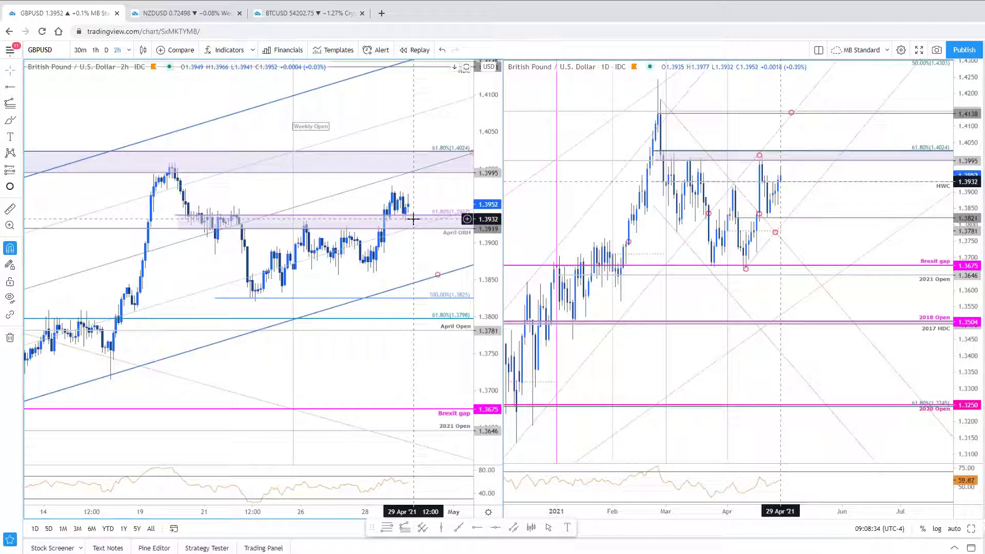
{"action": "scroll", "coordinate": [265, 178], "scroll_direction": "down", "scroll_amount": 3}
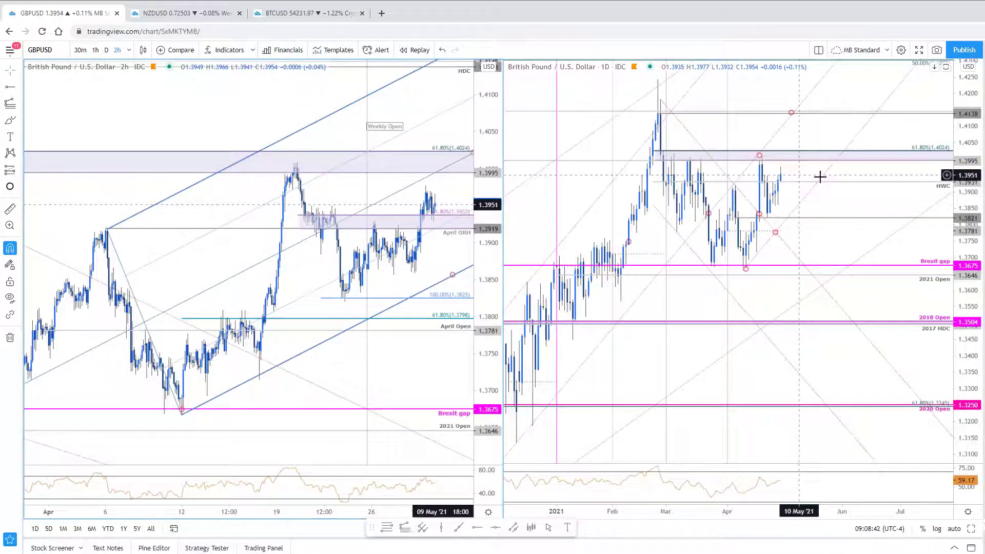
{"action": "scroll", "coordinate": [833, 181], "scroll_direction": "up", "scroll_amount": 1}
{"action": "scroll", "coordinate": [426, 277], "scroll_direction": "up", "scroll_amount": 2}
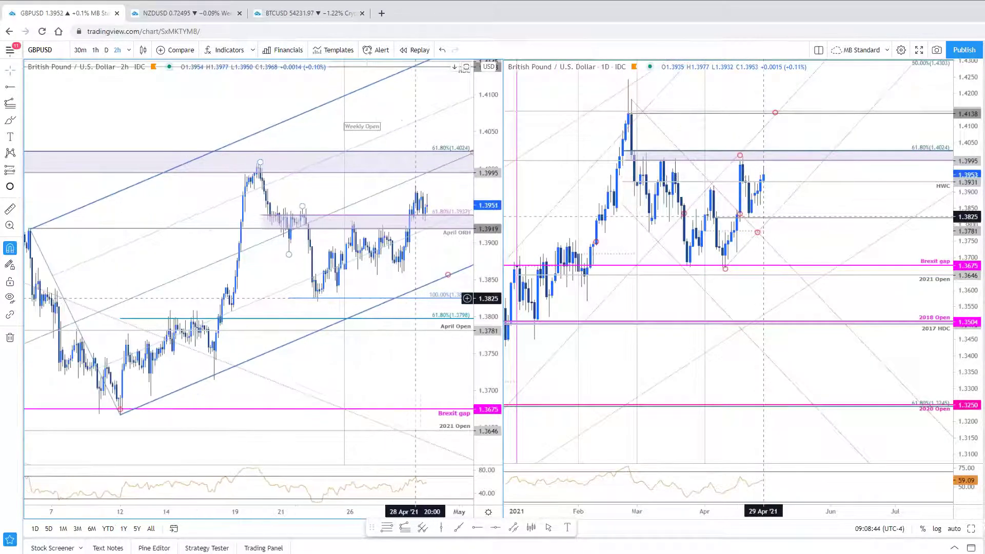
{"action": "scroll", "coordinate": [401, 306], "scroll_direction": "up", "scroll_amount": 3}
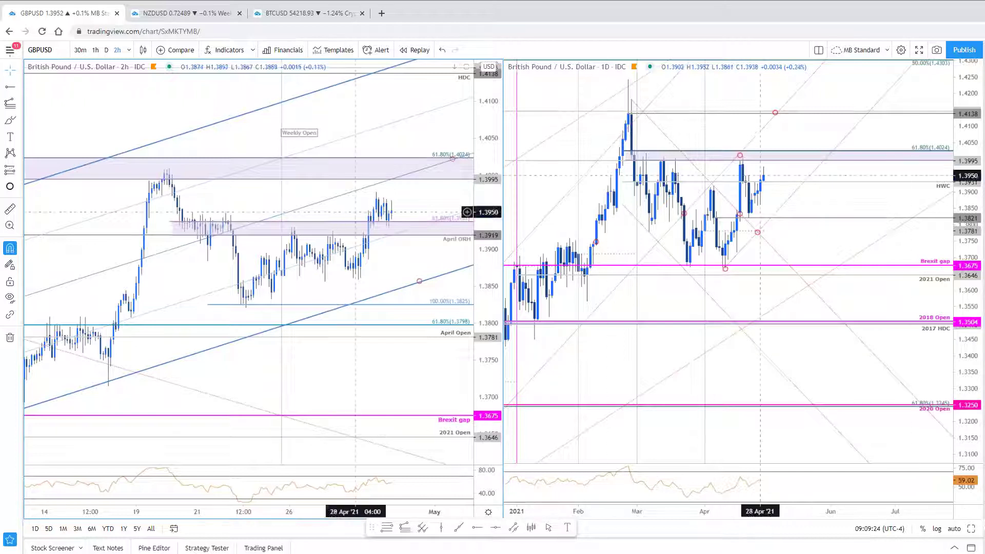
{"action": "left_click_drag", "start_coordinate": [414, 201], "coordinate": [391, 195]}
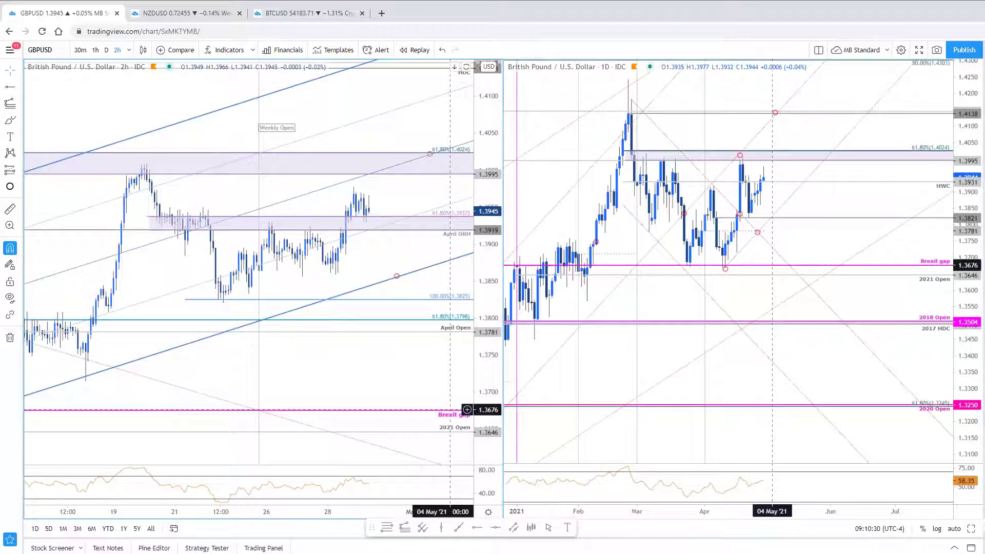
{"action": "scroll", "coordinate": [785, 462], "scroll_direction": "up", "scroll_amount": 1}
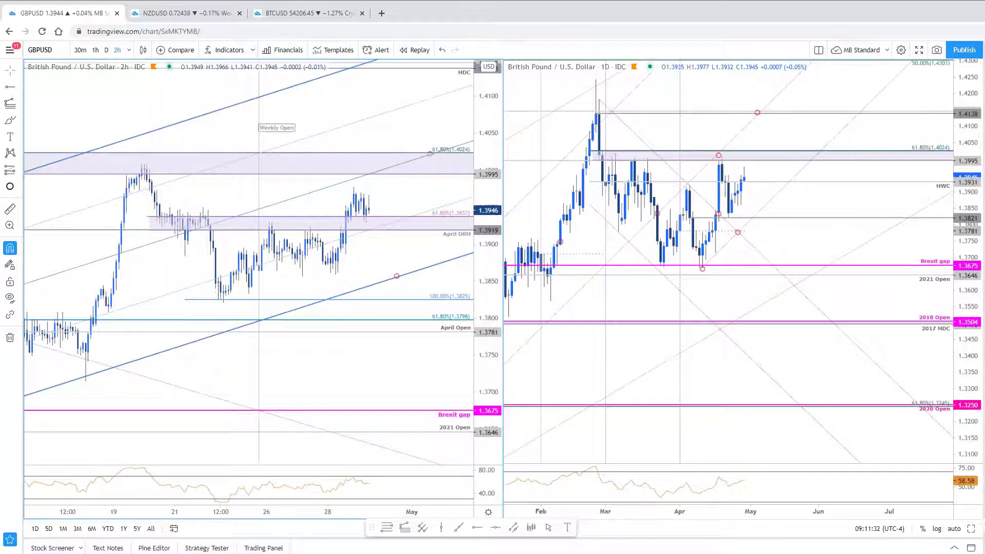
Switch both charts to SPX500 and shift the uppermost two-hour circle marker ahead of price, to the channel line near 4240
{"action": "key", "text": "Down"}
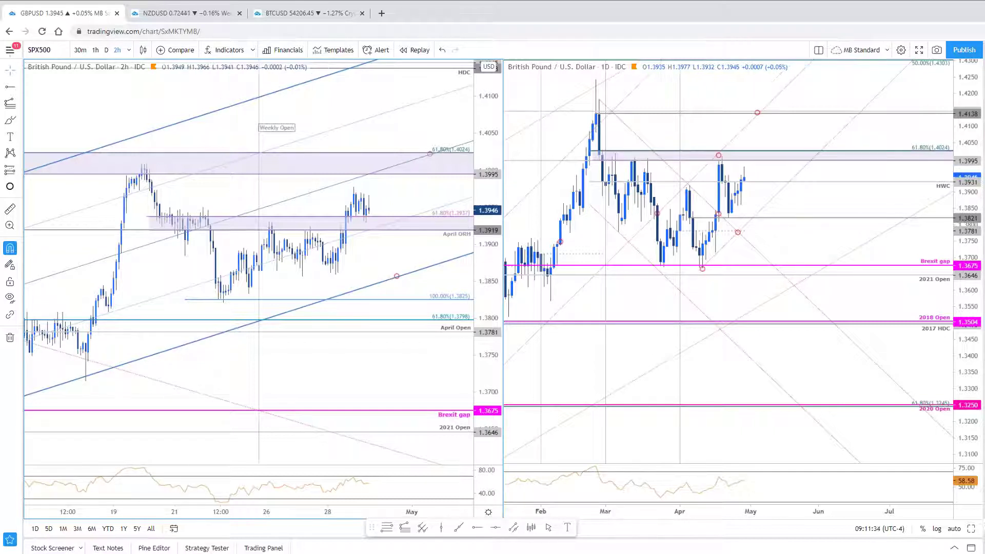
{"action": "left_click_drag", "start_coordinate": [487, 198], "coordinate": [489, 402]}
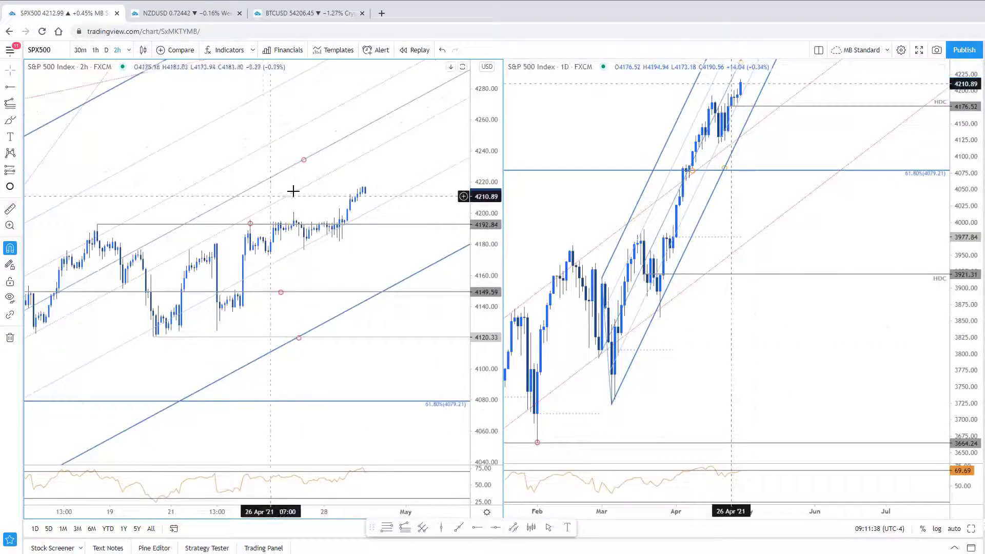
{"action": "left_click_drag", "start_coordinate": [307, 165], "coordinate": [375, 151]}
{"action": "left_click", "coordinate": [381, 172]}
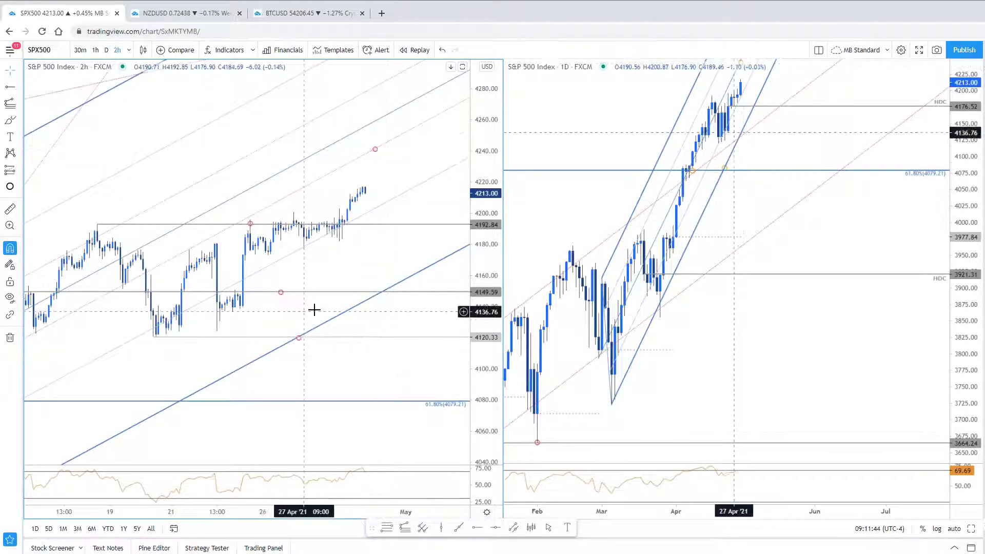
Shift the two-hour circle markers on the 4192.84 and 4149.59 levels ahead of price, and delete the circle at 4120.33
{"action": "left_click_drag", "start_coordinate": [251, 230], "coordinate": [365, 223]}
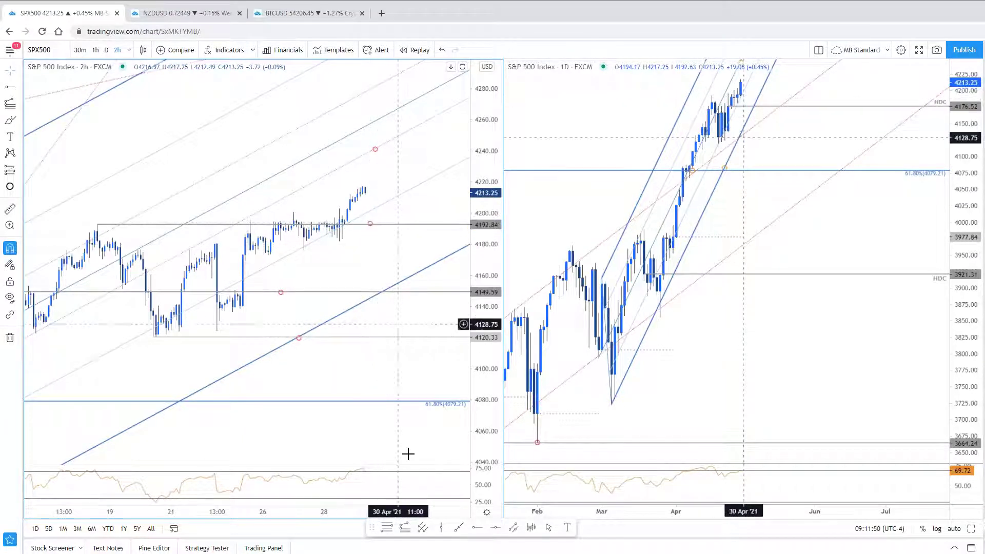
{"action": "left_click", "coordinate": [281, 293]}
{"action": "left_click_drag", "start_coordinate": [281, 293], "coordinate": [383, 292]}
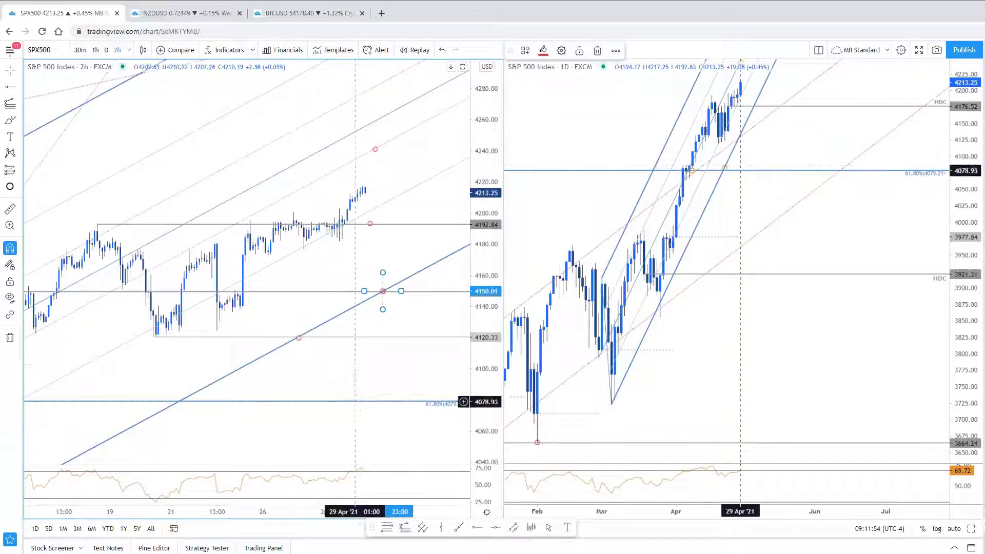
{"action": "left_click", "coordinate": [407, 310]}
{"action": "left_click", "coordinate": [299, 339]}
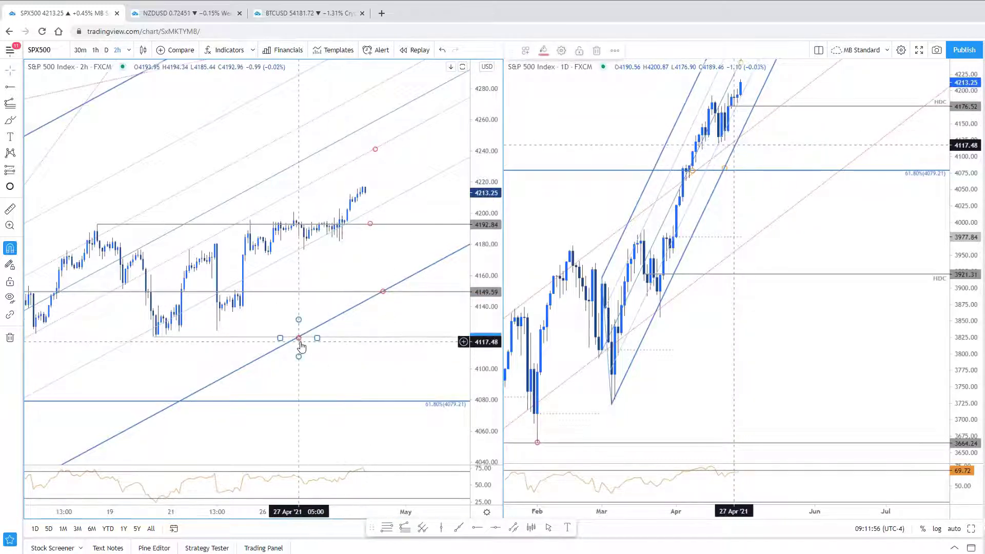
{"action": "key", "text": "Delete"}
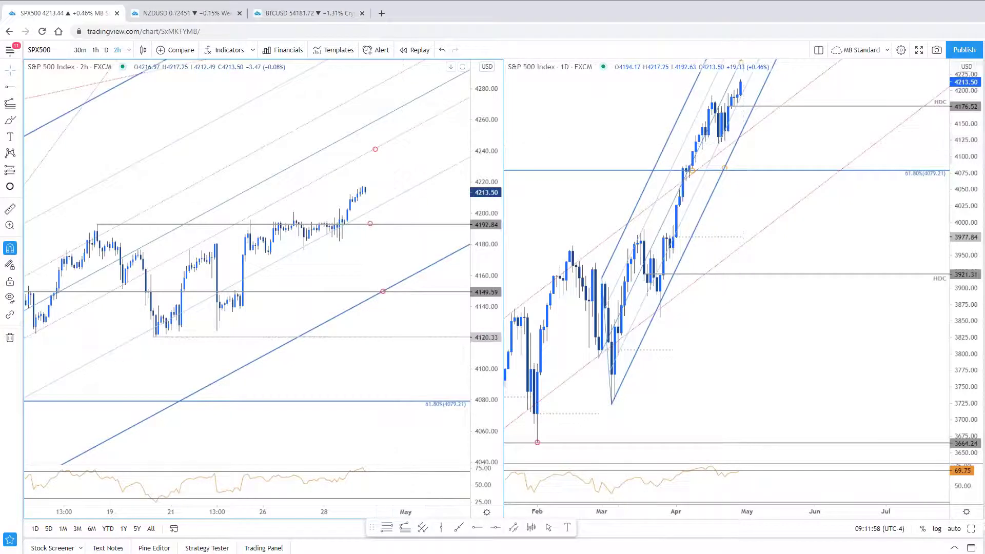
Maximize the two-hour SPX500 chart to examine the ascending channel since early April, and return to the side-by-side layout
{"action": "left_click", "coordinate": [972, 532]}
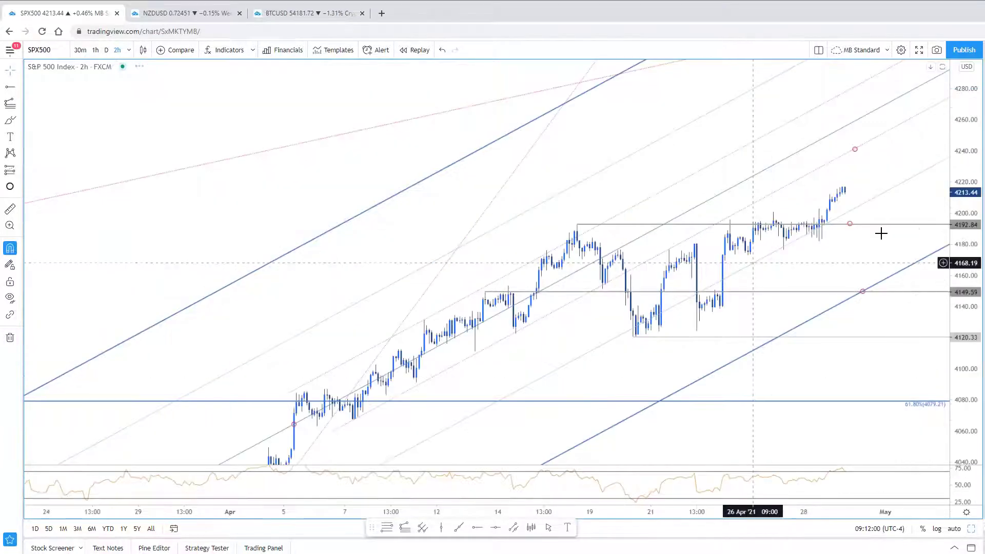
{"action": "left_click_drag", "start_coordinate": [879, 232], "coordinate": [850, 203]}
{"action": "left_click_drag", "start_coordinate": [981, 258], "coordinate": [974, 376]}
{"action": "scroll", "coordinate": [904, 405], "scroll_direction": "down", "scroll_amount": 3}
{"action": "left_click_drag", "start_coordinate": [851, 376], "coordinate": [631, 390]}
{"action": "scroll", "coordinate": [659, 442], "scroll_direction": "up", "scroll_amount": 1}
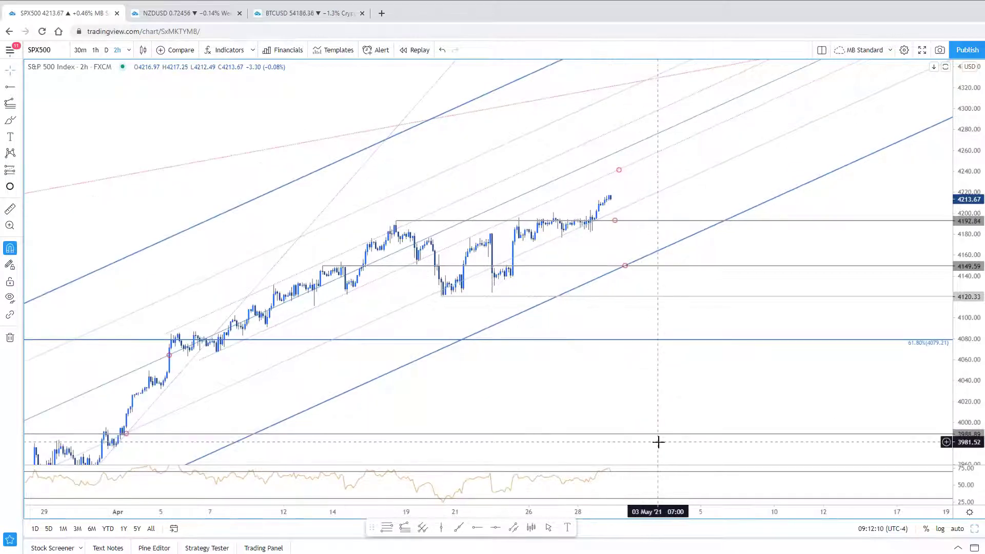
{"action": "left_click", "coordinate": [973, 532]}
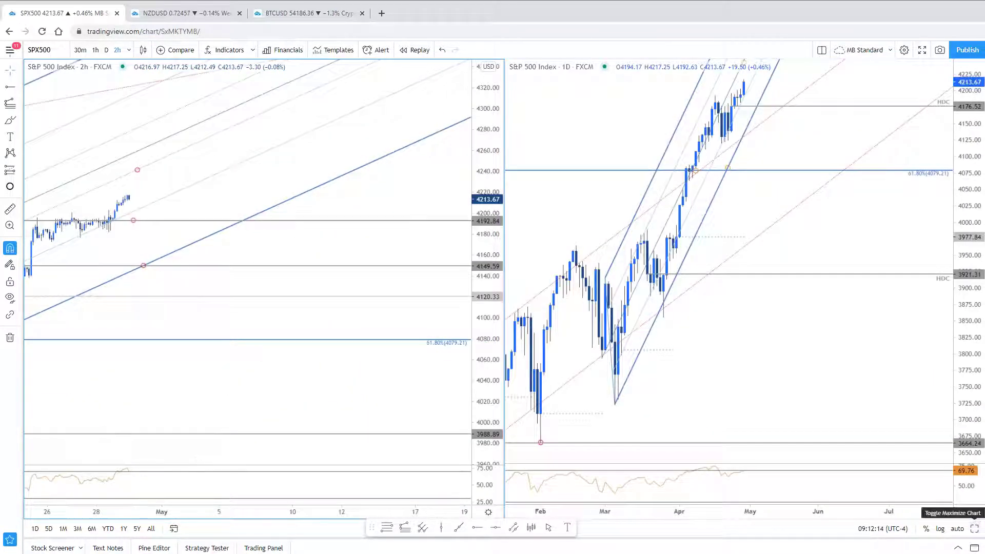
Examine the steep ascending channel on the daily SPX500 chart against the longer-term slope lines and the 61.8% level at 4079.21
{"action": "left_click_drag", "start_coordinate": [956, 198], "coordinate": [960, 390]}
{"action": "scroll", "coordinate": [825, 275], "scroll_direction": "down", "scroll_amount": 1}
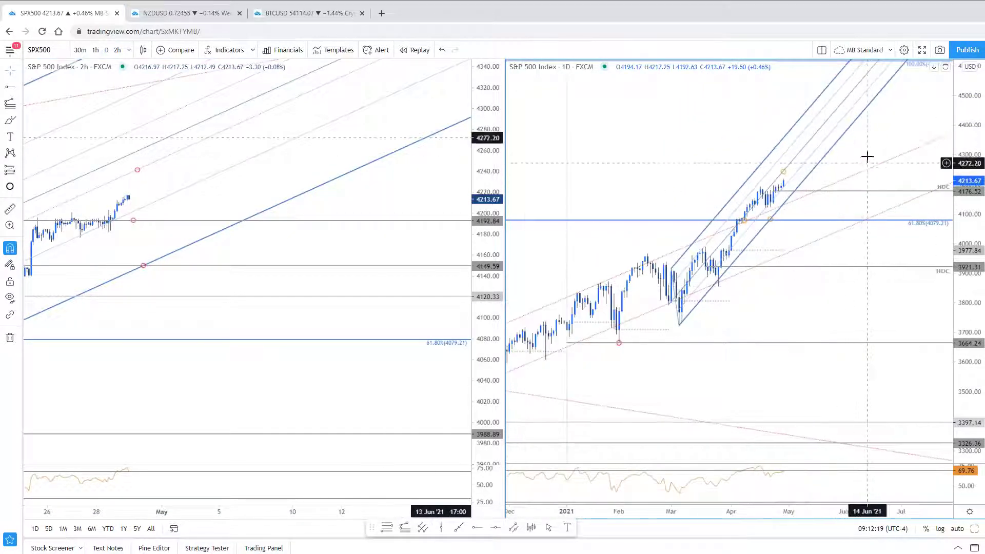
{"action": "scroll", "coordinate": [847, 149], "scroll_direction": "down", "scroll_amount": 2}
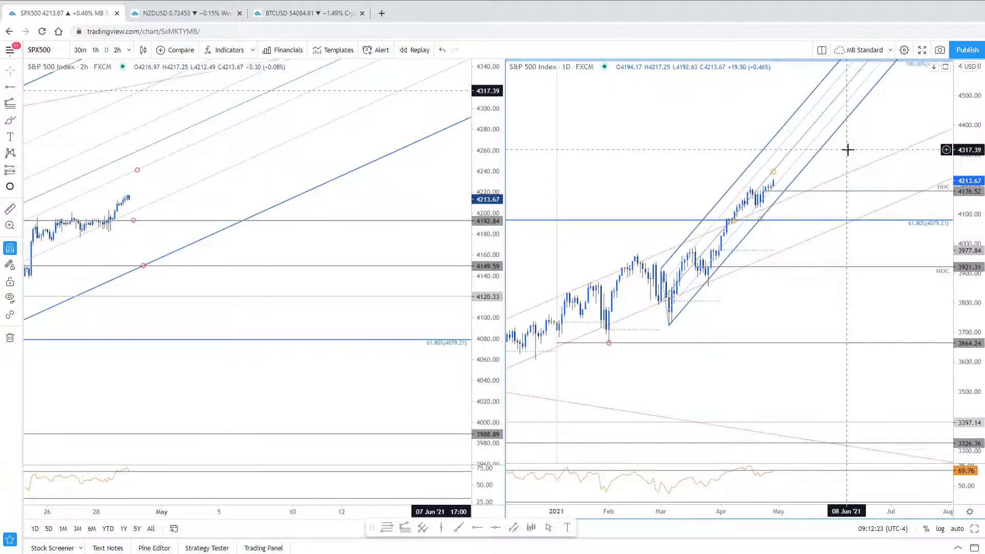
{"action": "left_click_drag", "start_coordinate": [338, 174], "coordinate": [424, 190]}
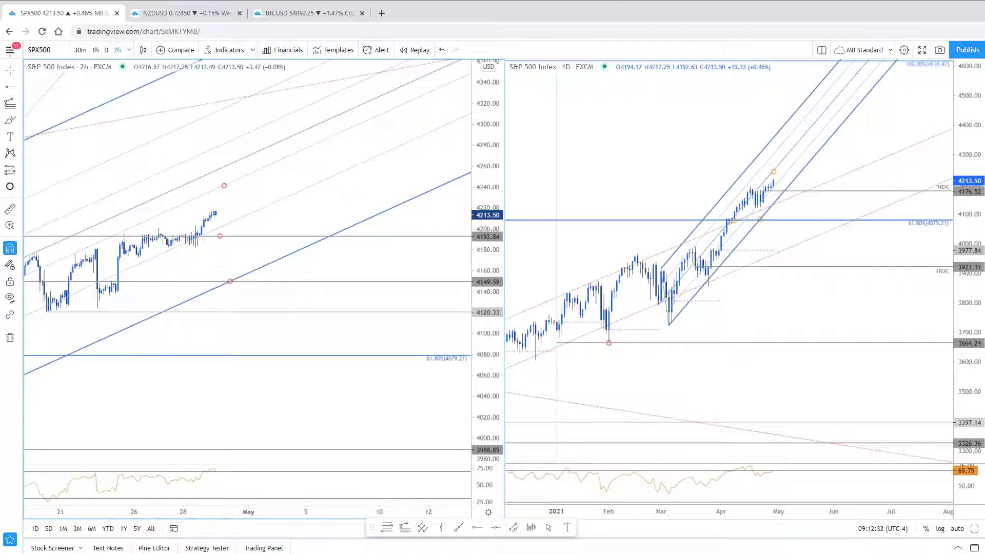
{"action": "left_click_drag", "start_coordinate": [809, 311], "coordinate": [827, 310]}
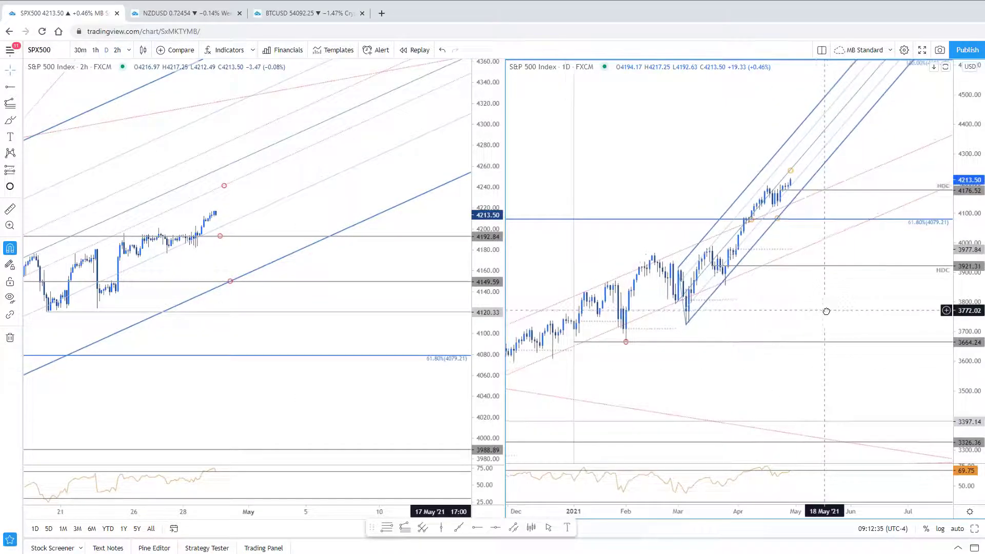
{"action": "left_click_drag", "start_coordinate": [969, 230], "coordinate": [969, 146]}
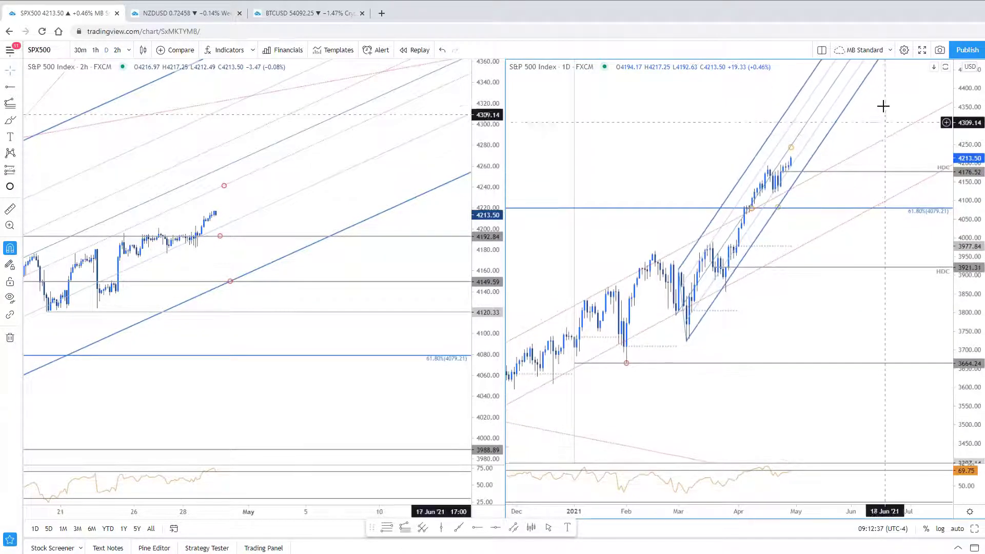
{"action": "left_click_drag", "start_coordinate": [885, 112], "coordinate": [889, 236]}
{"action": "scroll", "coordinate": [874, 334], "scroll_direction": "up", "scroll_amount": 1}
{"action": "left_click_drag", "start_coordinate": [841, 349], "coordinate": [794, 307]}
{"action": "scroll", "coordinate": [792, 320], "scroll_direction": "down", "scroll_amount": 1}
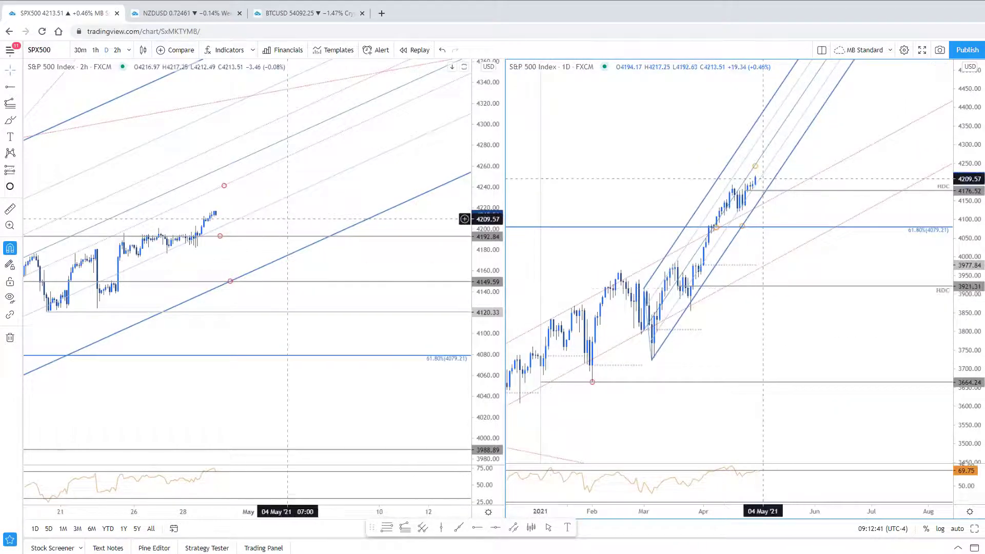
Review recent price action on the two-hour SPX500 chart around the 4192.84, 4149.59 and 4120.33 levels
{"action": "left_click_drag", "start_coordinate": [303, 274], "coordinate": [345, 272]}
{"action": "left_click_drag", "start_coordinate": [336, 334], "coordinate": [458, 327]}
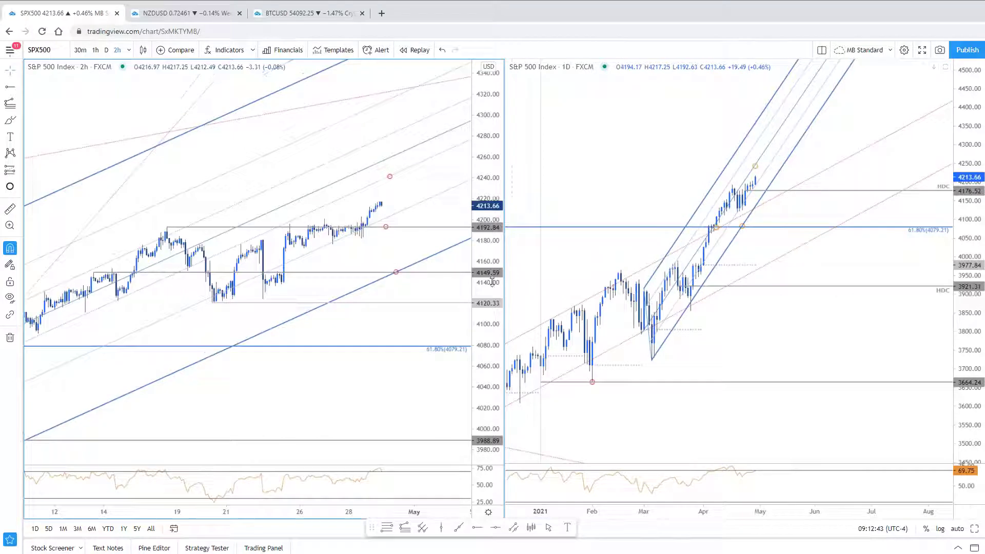
{"action": "left_click_drag", "start_coordinate": [492, 282], "coordinate": [502, 217]}
{"action": "scroll", "coordinate": [441, 333], "scroll_direction": "up", "scroll_amount": 2}
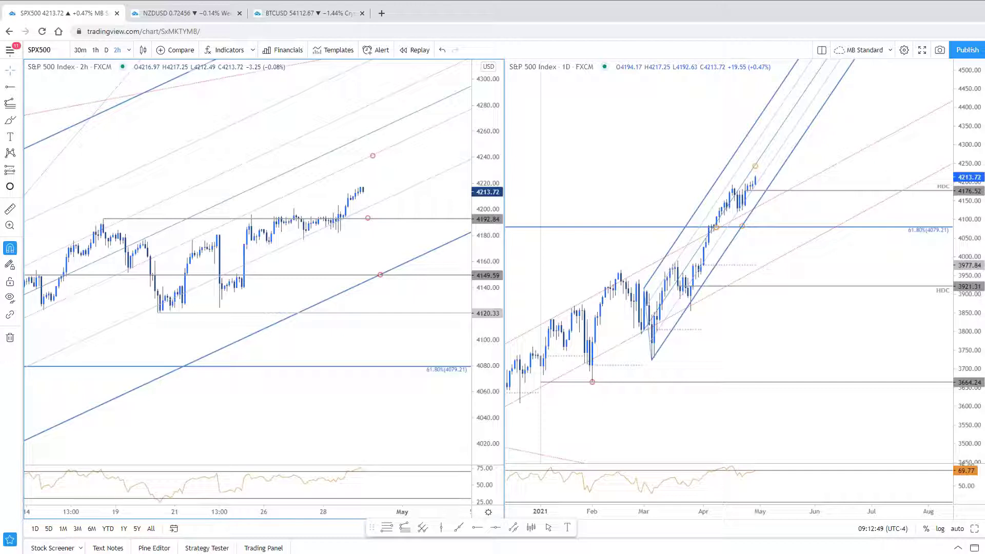
Switch both charts to US10Y and shift the daily circle marker near the 1.705 level forward, above the latest candle
{"action": "key", "text": "Down"}
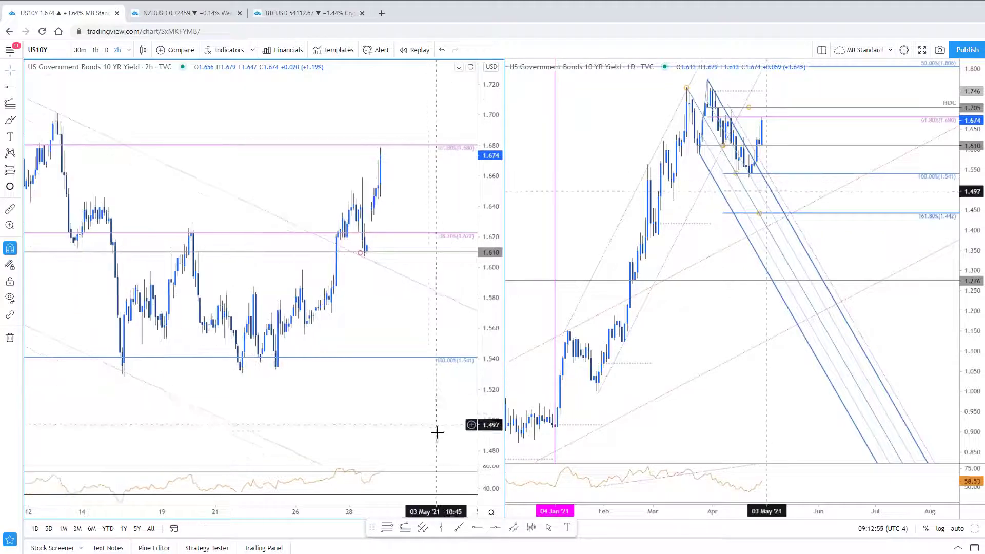
{"action": "left_click_drag", "start_coordinate": [377, 345], "coordinate": [430, 347]}
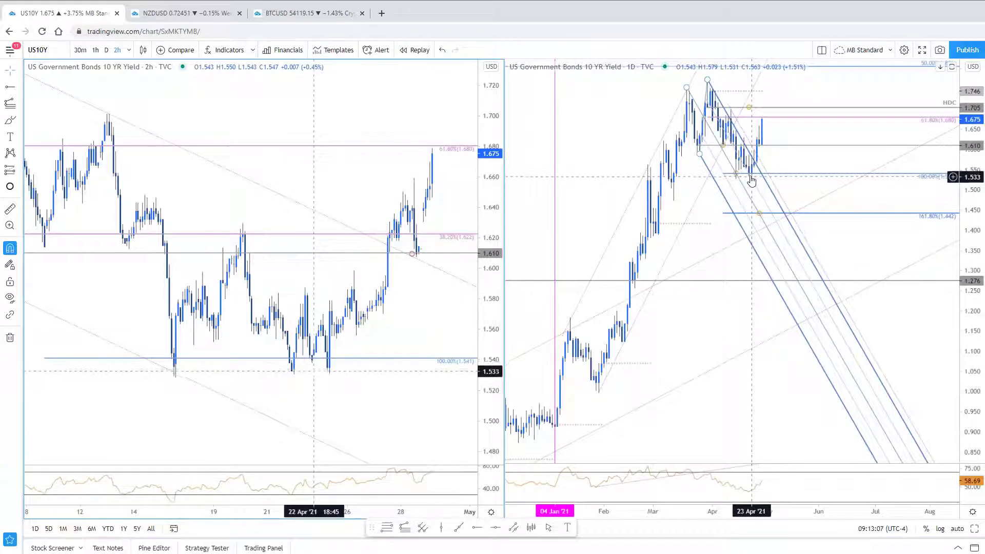
{"action": "left_click", "coordinate": [756, 169]}
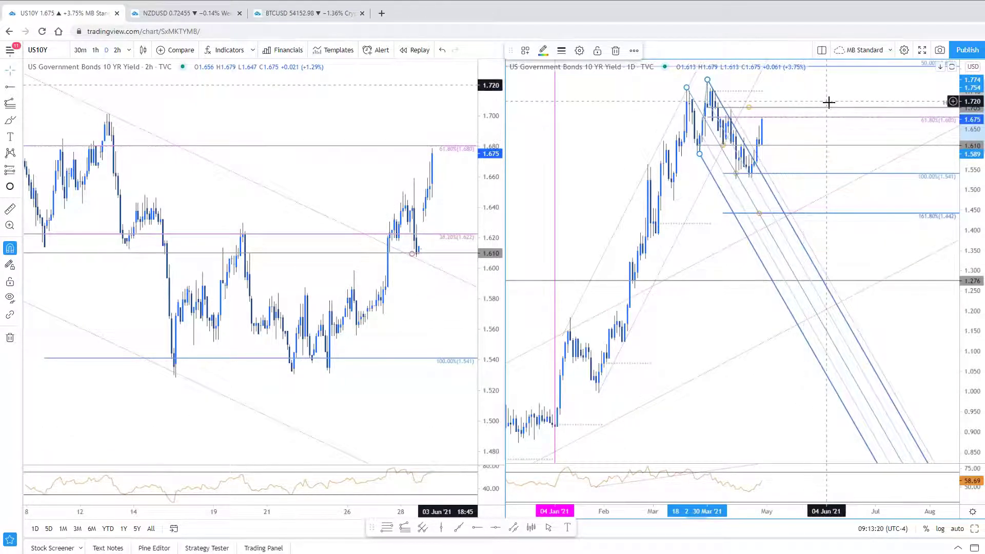
{"action": "left_click_drag", "start_coordinate": [749, 106], "coordinate": [769, 106]}
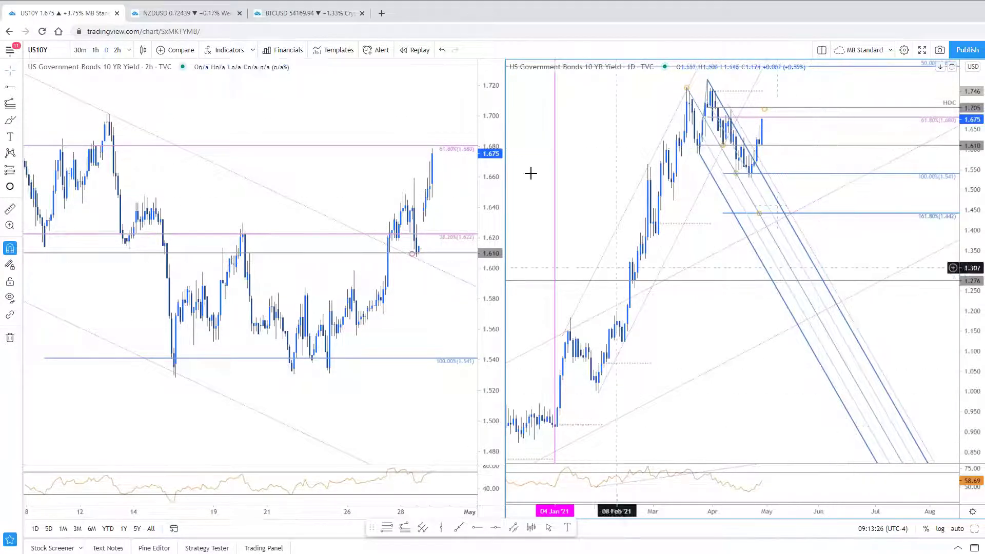
Maximize the two-hour US10Y chart and draw an ascending pitchfork from the 15 Apr low through the 20 Apr high and 23 Apr low
{"action": "left_click", "coordinate": [974, 532]}
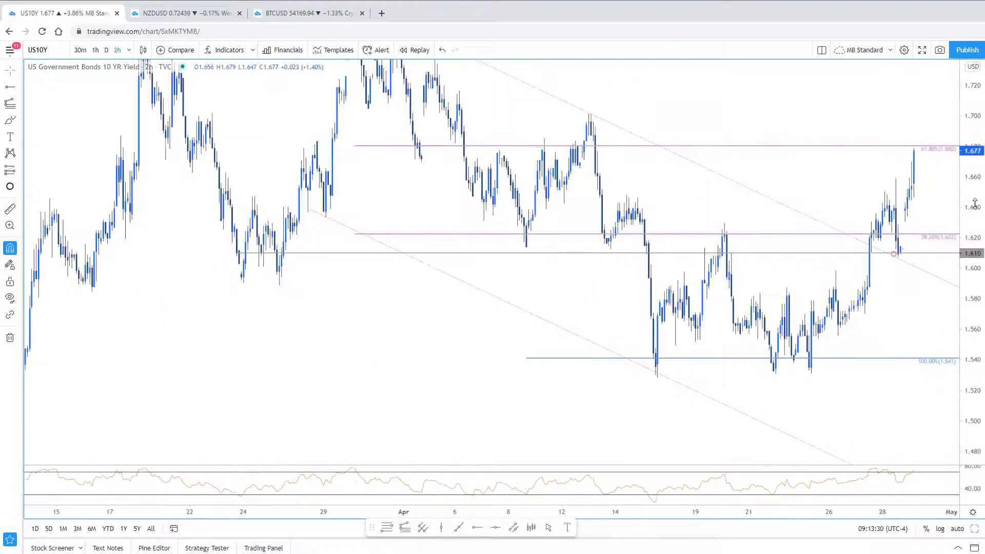
{"action": "left_click_drag", "start_coordinate": [704, 134], "coordinate": [520, 156]}
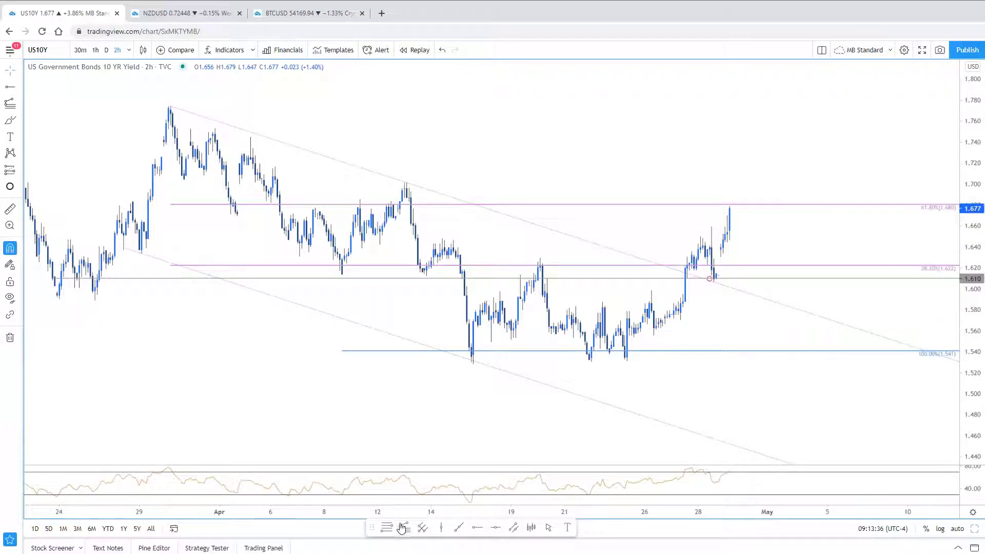
{"action": "left_click", "coordinate": [423, 528]}
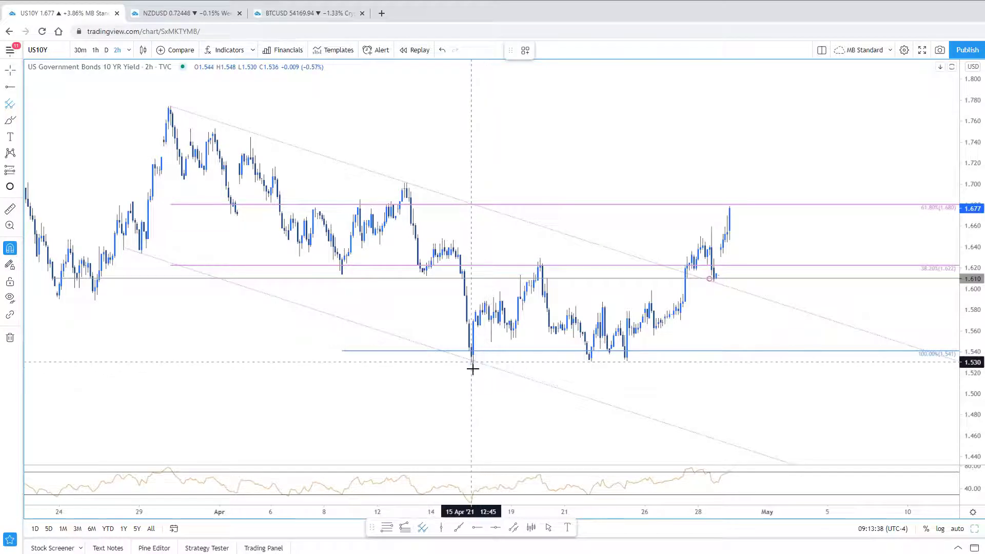
{"action": "left_click", "coordinate": [472, 362]}
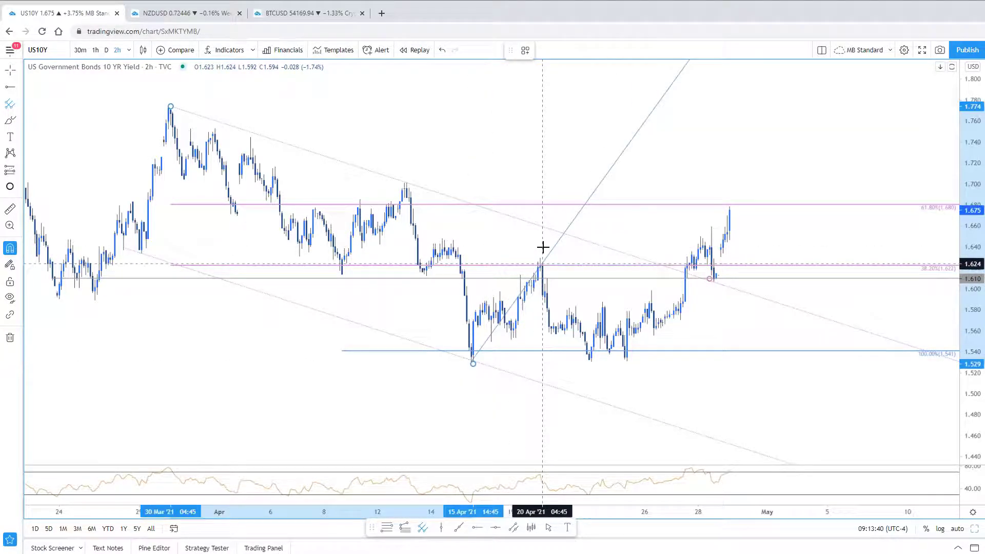
{"action": "left_click", "coordinate": [541, 256]}
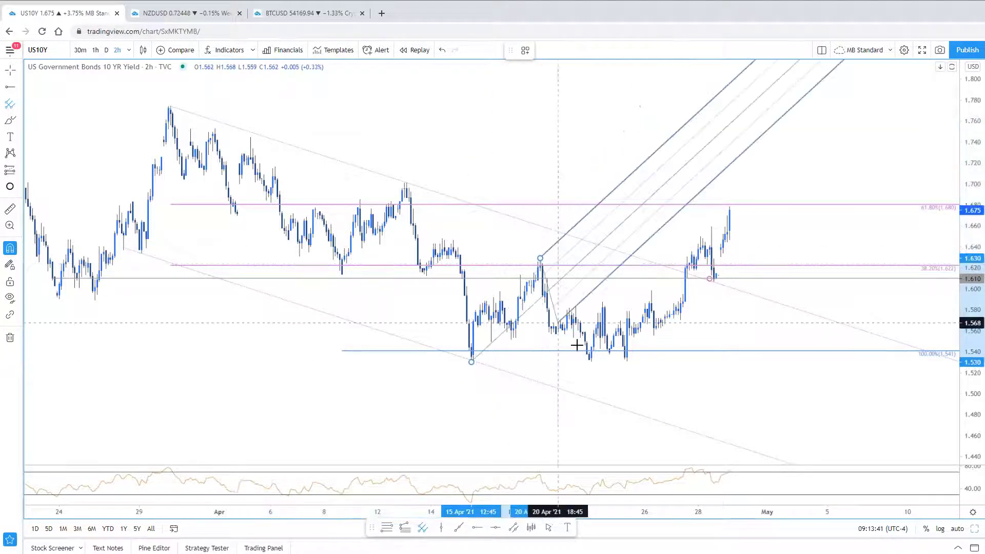
{"action": "left_click", "coordinate": [627, 368]}
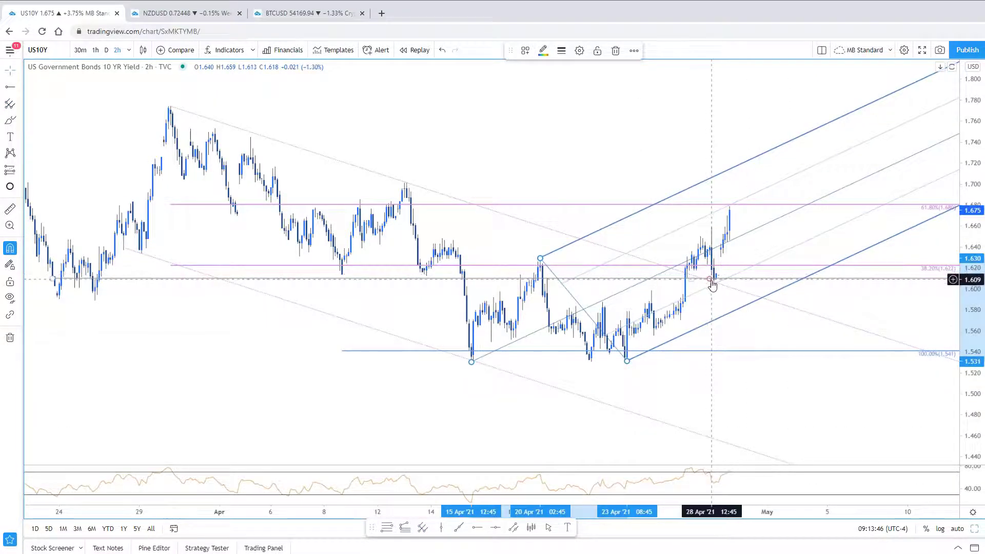
Copy the circle marker to the 61.8% level at the latest candle and to the 38.2% level ahead of price
{"action": "left_click_drag", "start_coordinate": [712, 276], "coordinate": [731, 194]}
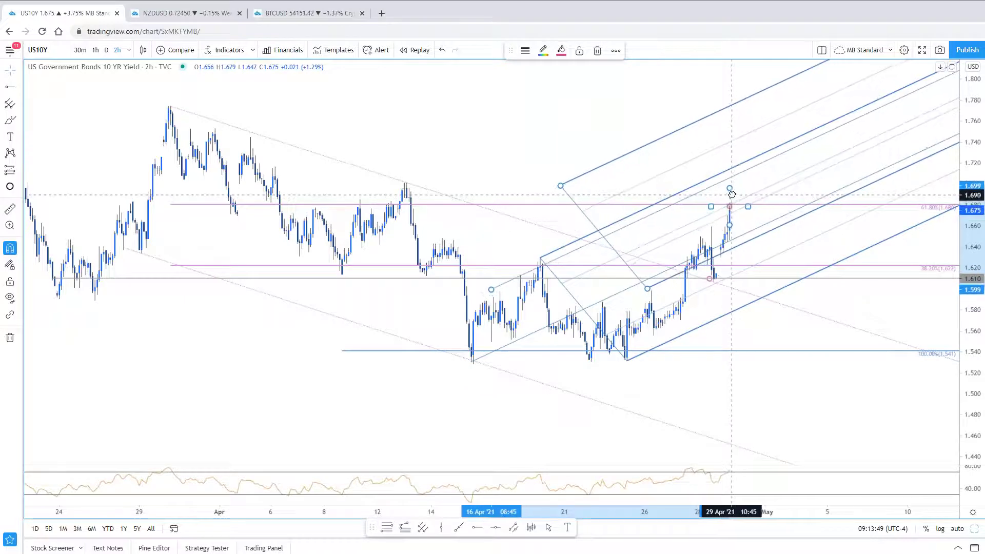
{"action": "left_click", "coordinate": [714, 119]}
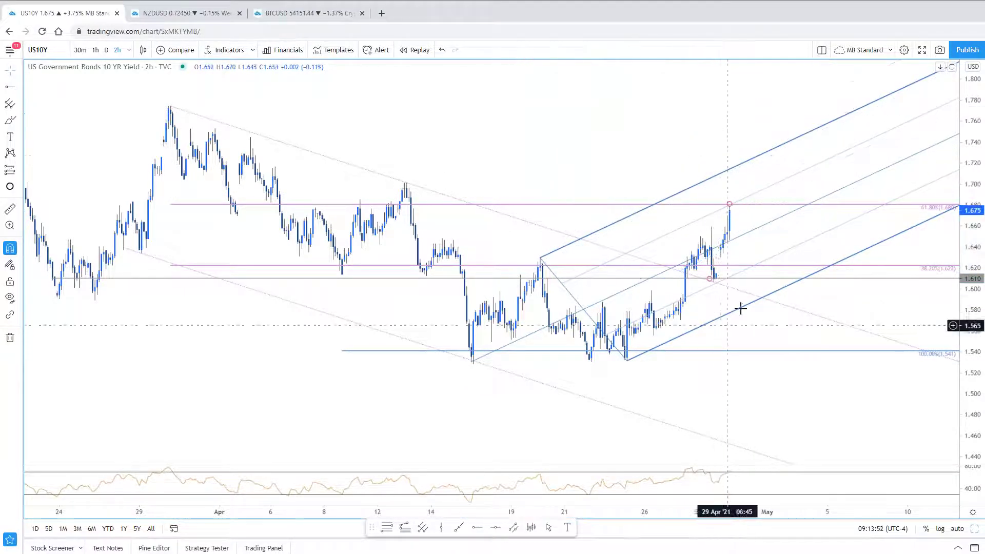
{"action": "left_click_drag", "start_coordinate": [716, 281], "coordinate": [761, 262]}
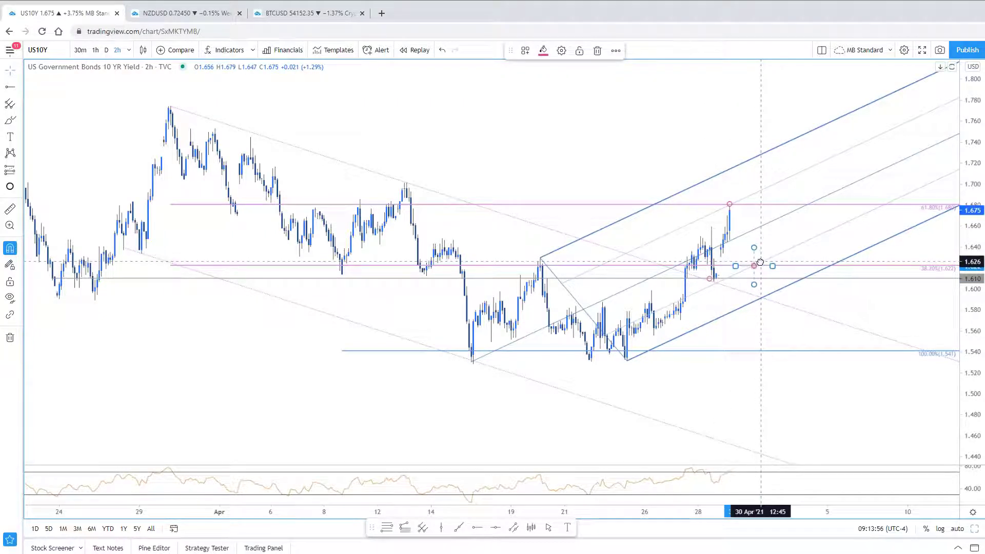
{"action": "left_click", "coordinate": [774, 233]}
{"action": "scroll", "coordinate": [613, 411], "scroll_direction": "down", "scroll_amount": 1}
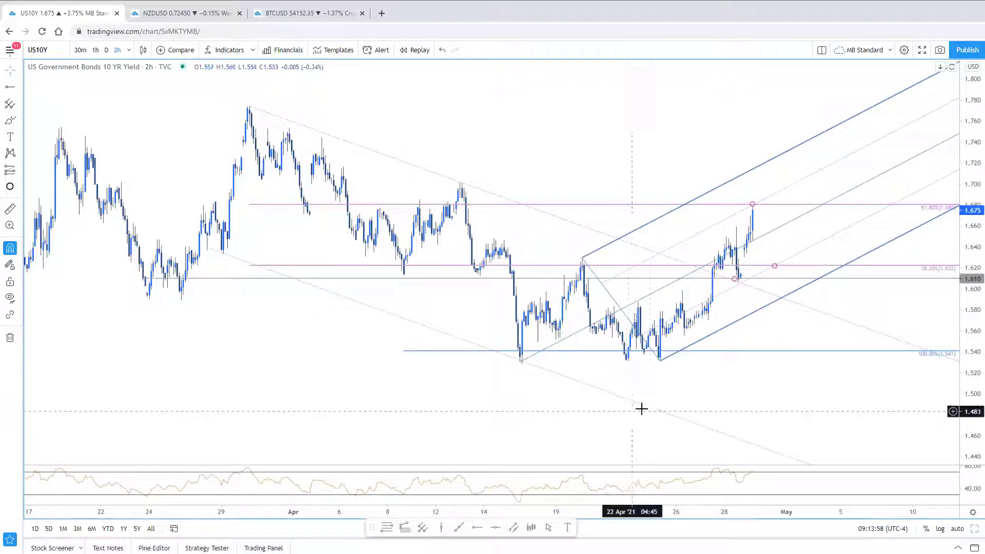
{"action": "scroll", "coordinate": [642, 408], "scroll_direction": "up", "scroll_amount": 1}
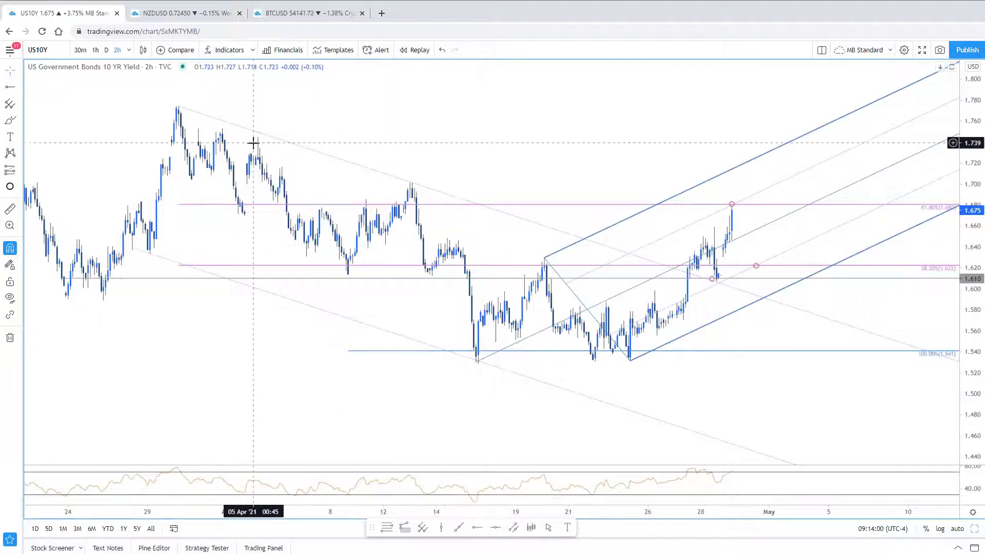
{"action": "left_click_drag", "start_coordinate": [832, 404], "coordinate": [823, 406]}
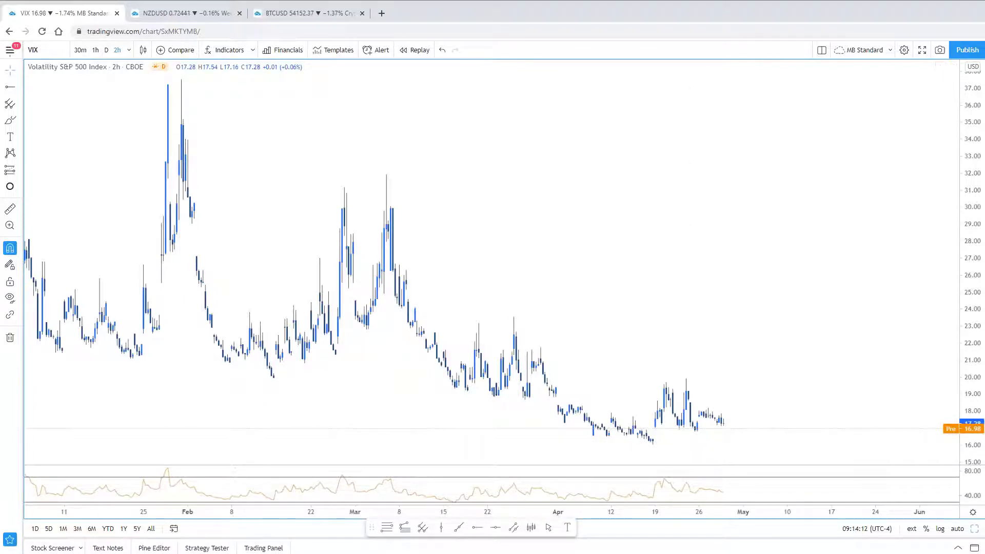
Return the chart from VIX to US10Y, and load the CHFJPY symbol in its place
{"action": "key", "text": "Up"}
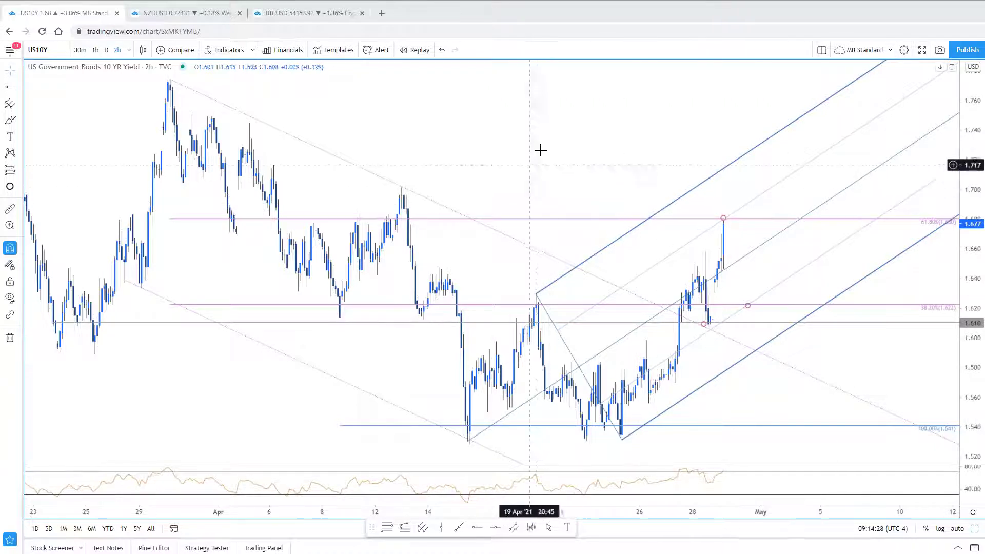
{"action": "type", "text": "chf"}
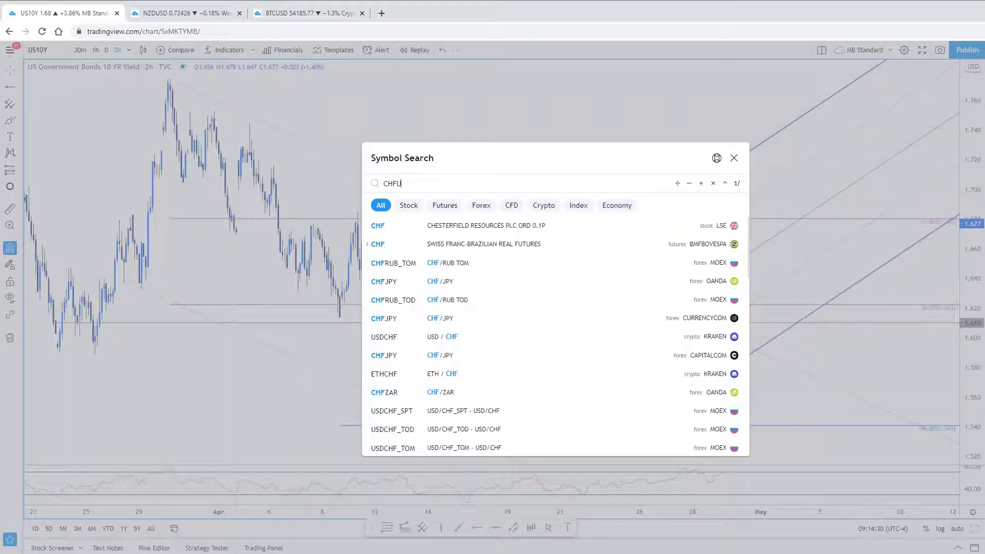
{"action": "type", "text": "jpy"}
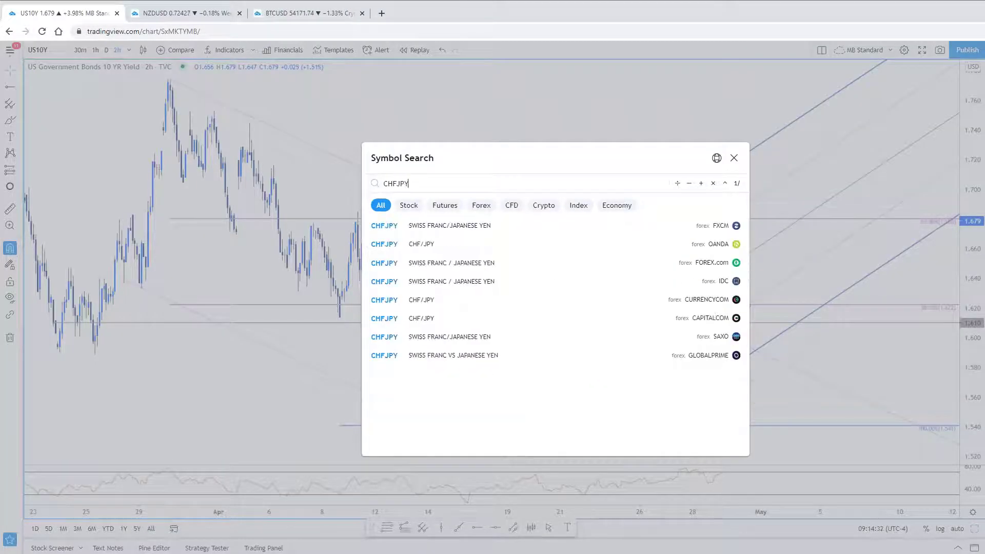
{"action": "key", "text": "Return"}
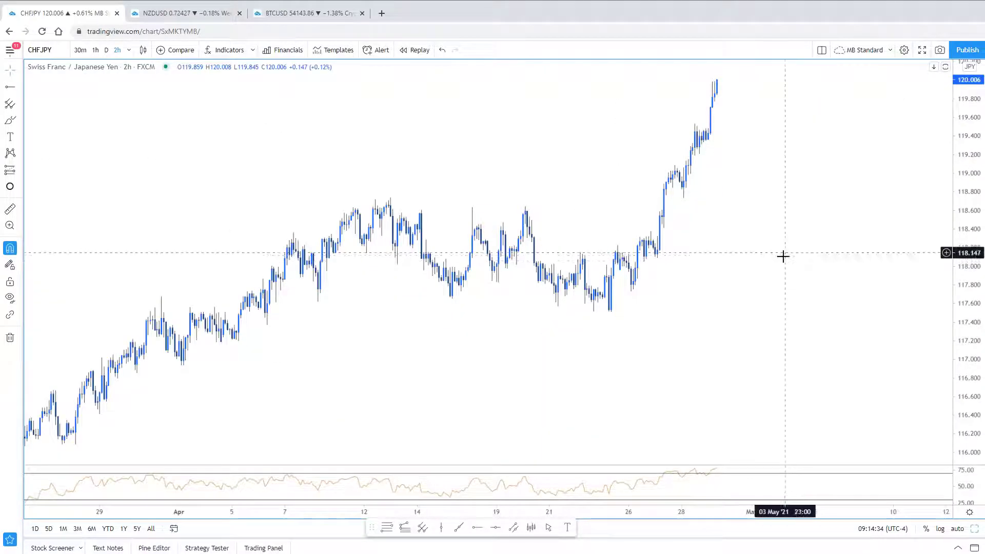
Examine CHFJPY on the two-hour chart and maximize the daily chart to compare the latest rally with price history back to 2016
{"action": "left_click_drag", "start_coordinate": [970, 192], "coordinate": [970, 266]}
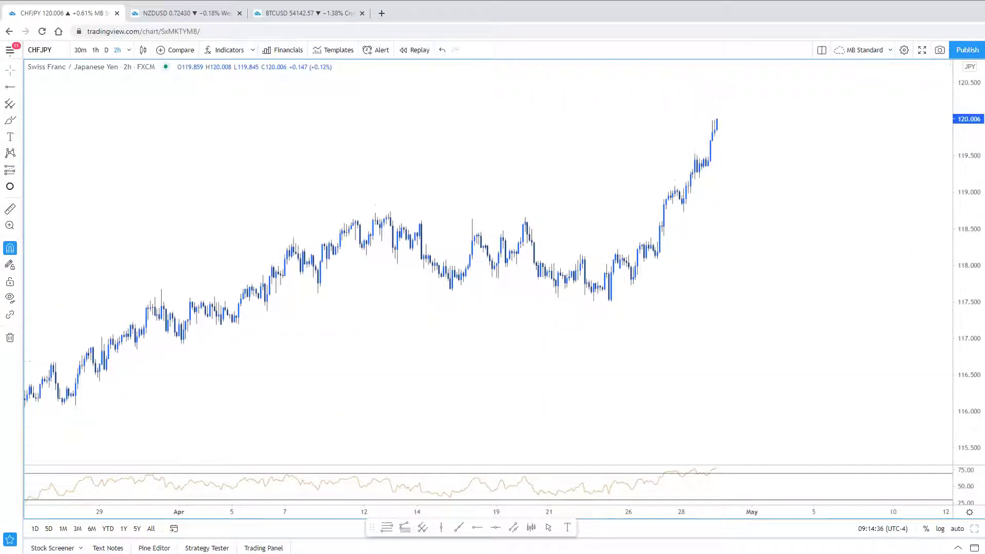
{"action": "left_click", "coordinate": [975, 530]}
{"action": "left_click_drag", "start_coordinate": [974, 203], "coordinate": [974, 241]}
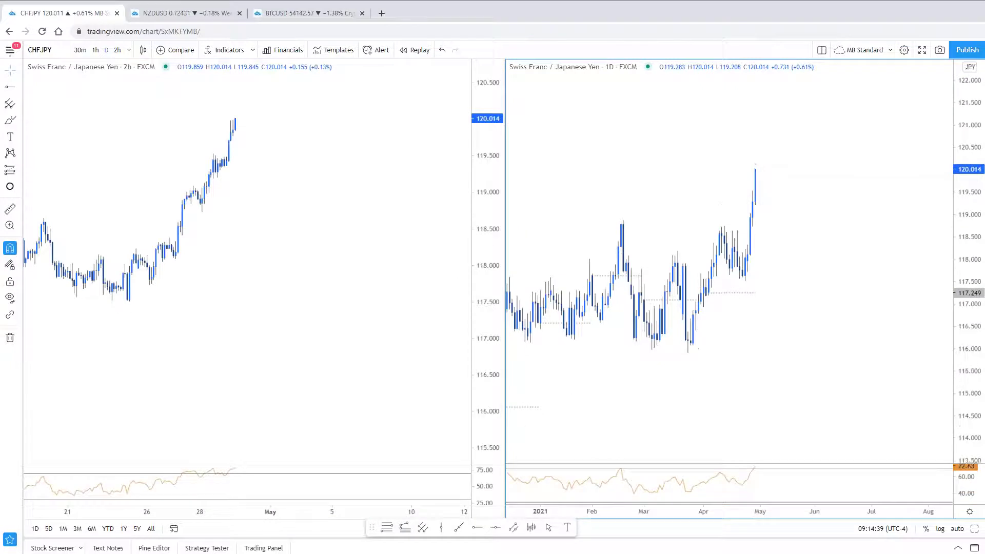
{"action": "left_click", "coordinate": [975, 530]}
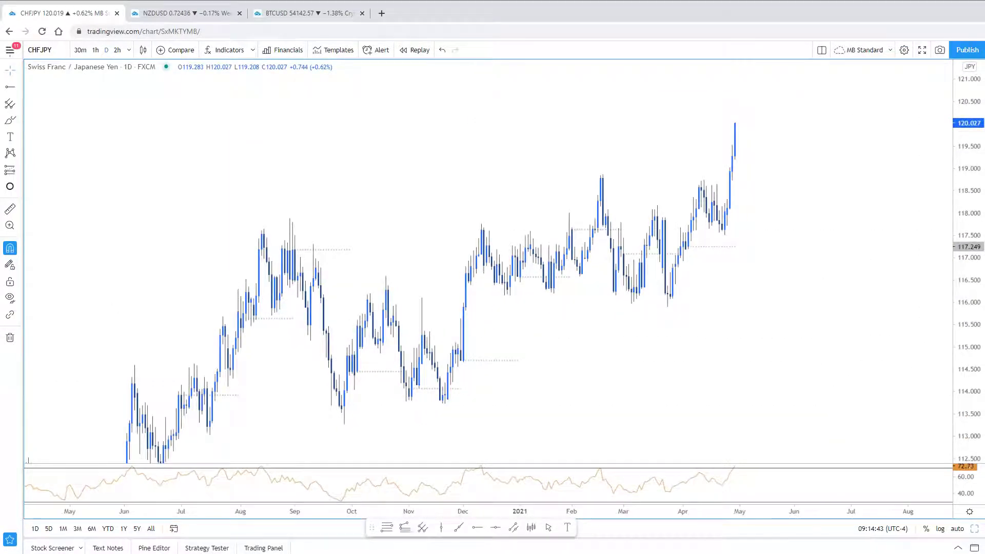
{"action": "scroll", "coordinate": [774, 407], "scroll_direction": "down", "scroll_amount": 3}
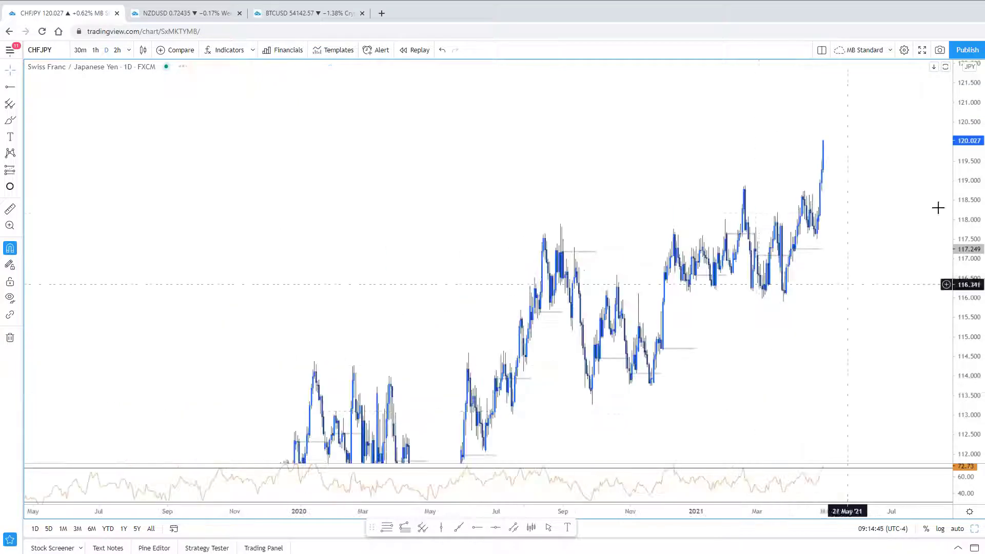
{"action": "left_click_drag", "start_coordinate": [968, 206], "coordinate": [956, 367]}
{"action": "left_click_drag", "start_coordinate": [742, 362], "coordinate": [669, 330]}
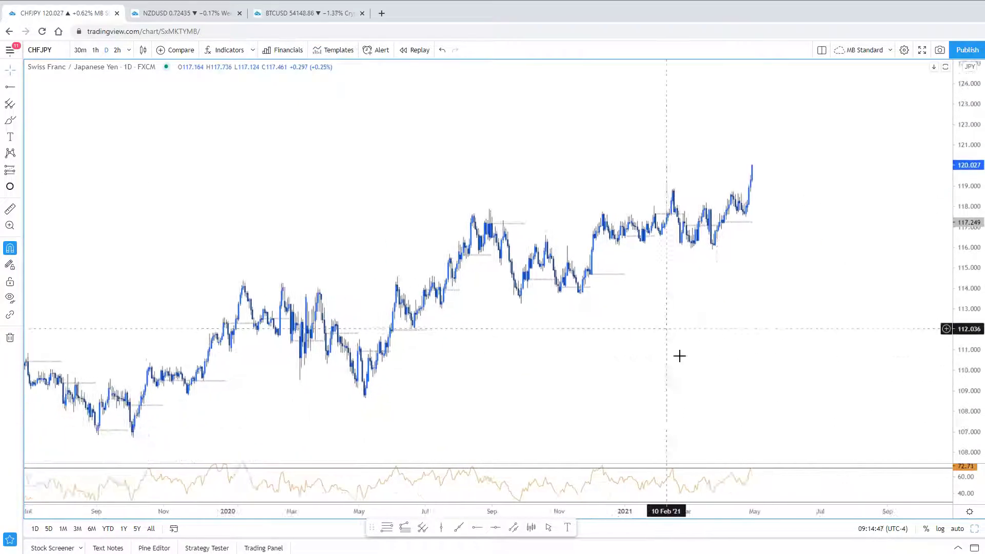
{"action": "scroll", "coordinate": [733, 279], "scroll_direction": "down", "scroll_amount": 5}
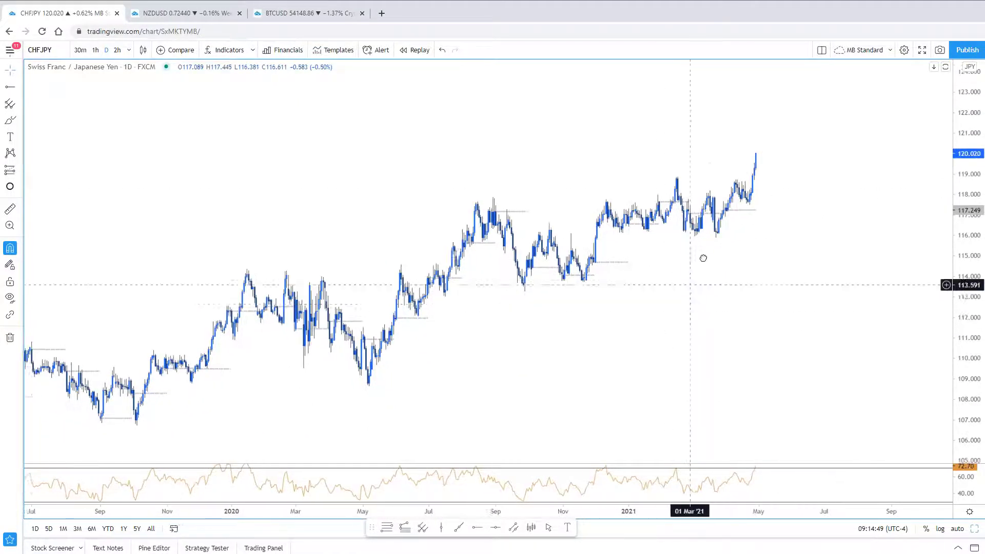
{"action": "scroll", "coordinate": [734, 393], "scroll_direction": "down", "scroll_amount": 3}
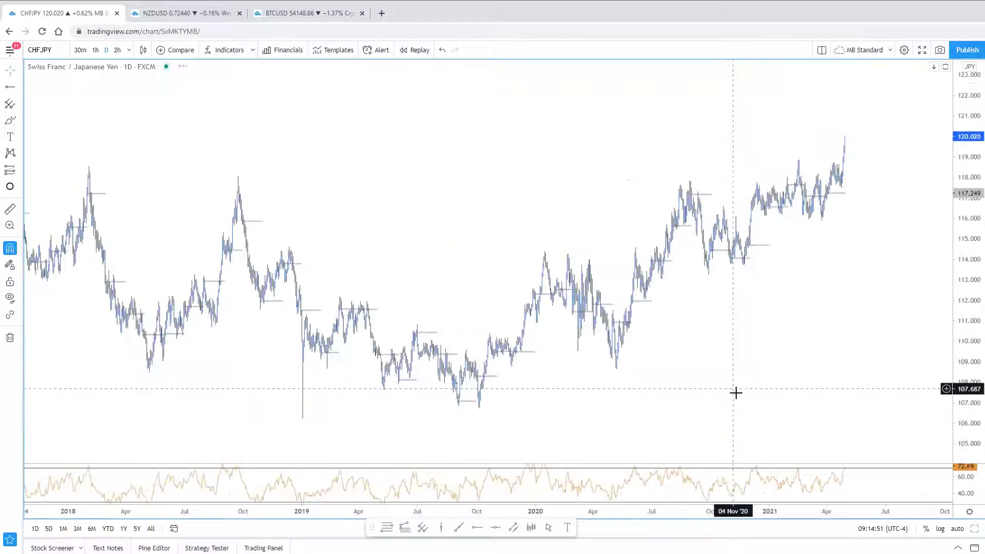
{"action": "scroll", "coordinate": [751, 397], "scroll_direction": "down", "scroll_amount": 3}
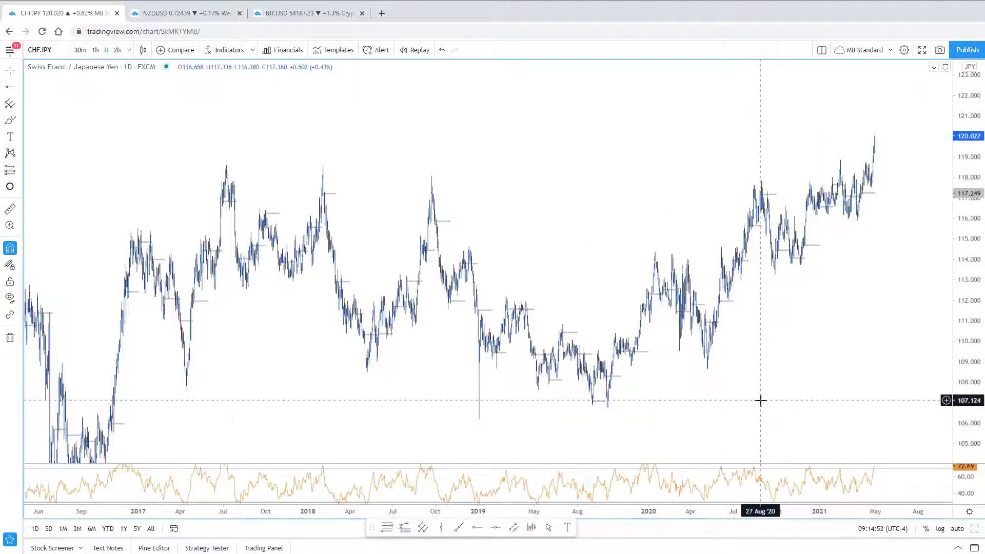
{"action": "scroll", "coordinate": [718, 394], "scroll_direction": "up", "scroll_amount": 3}
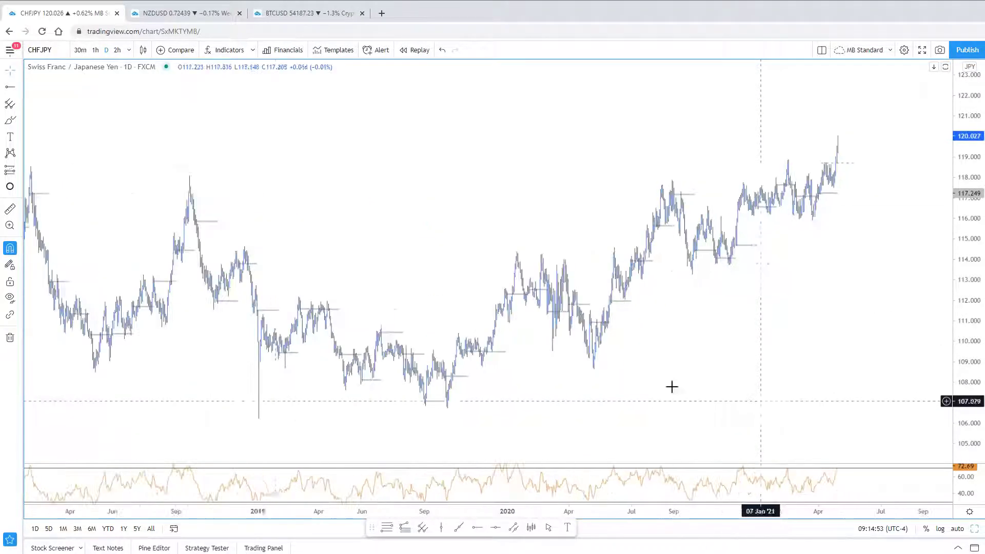
Load CHFJPY in the Weekly Charts layout and widen the price scale to review the broader weekly range
{"action": "left_click", "coordinate": [210, 21]}
{"action": "type", "text": "CHFJPY"}
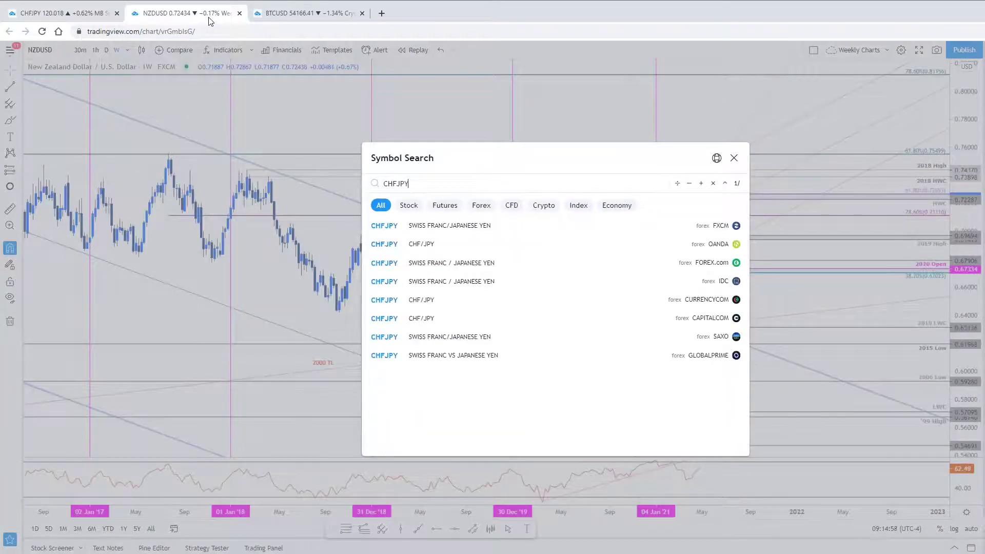
{"action": "key", "text": "Return"}
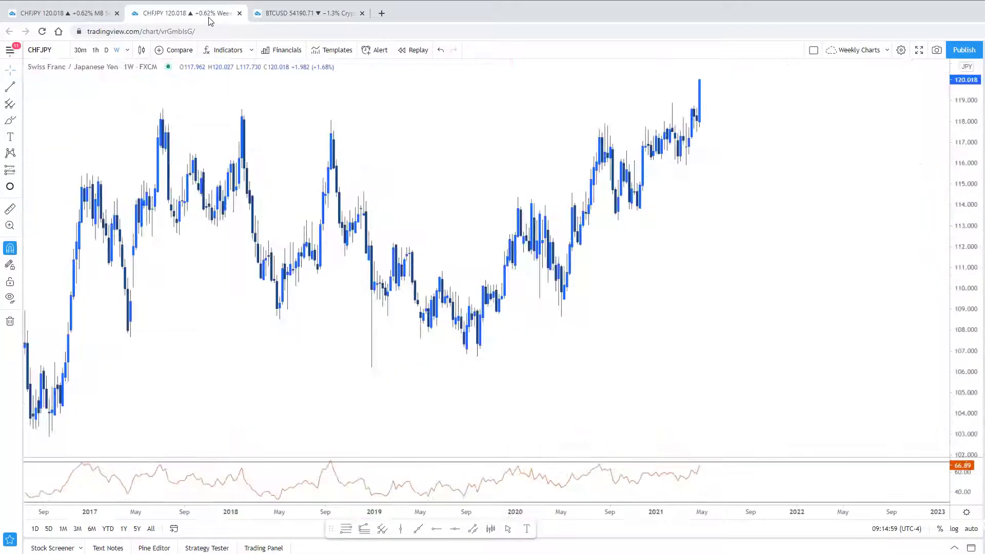
{"action": "scroll", "coordinate": [750, 299], "scroll_direction": "down", "scroll_amount": 5}
{"action": "left_click_drag", "start_coordinate": [967, 162], "coordinate": [973, 400]}
{"action": "scroll", "coordinate": [749, 442], "scroll_direction": "up", "scroll_amount": 4}
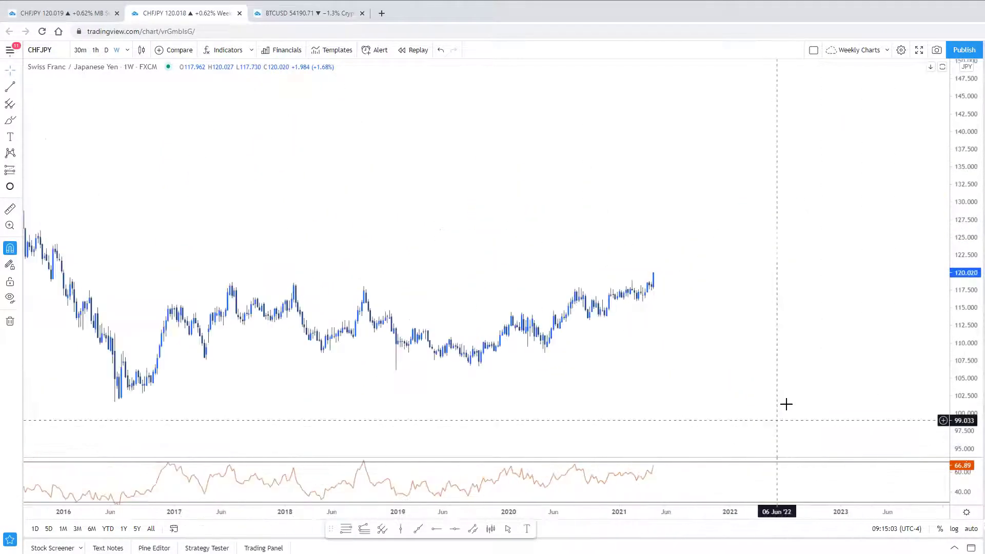
Draw a rising trend line on the weekly CHFJPY chart from the 30 Sep 2019 low at 106.737 through the 4 May 2020 low at 108.657
{"action": "left_click", "coordinate": [89, 15]}
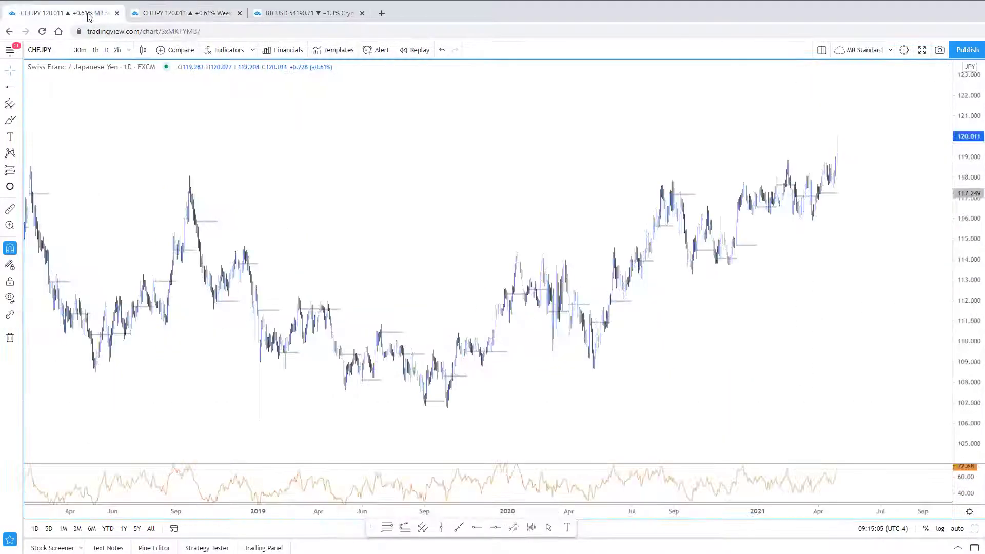
{"action": "left_click", "coordinate": [221, 15]}
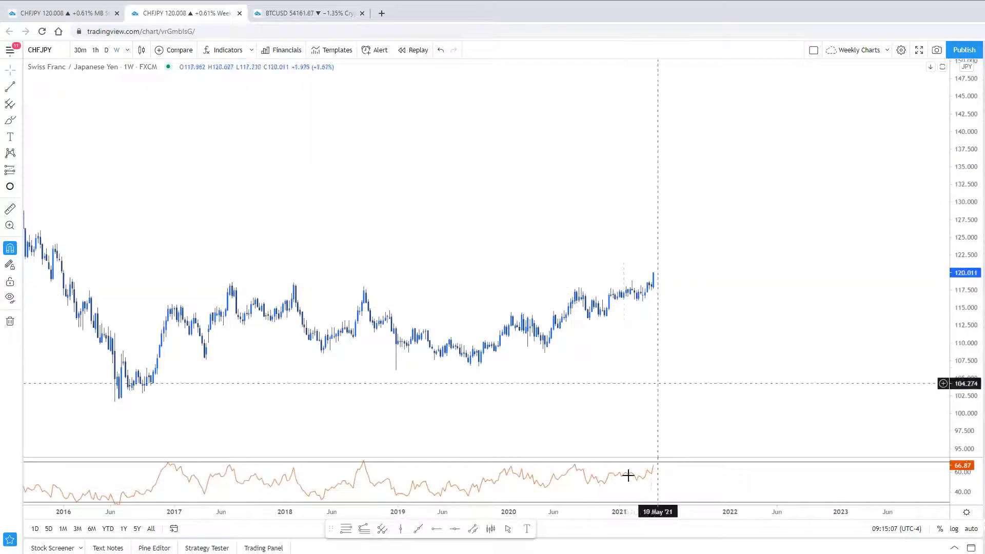
{"action": "scroll", "coordinate": [411, 462], "scroll_direction": "down", "scroll_amount": 4}
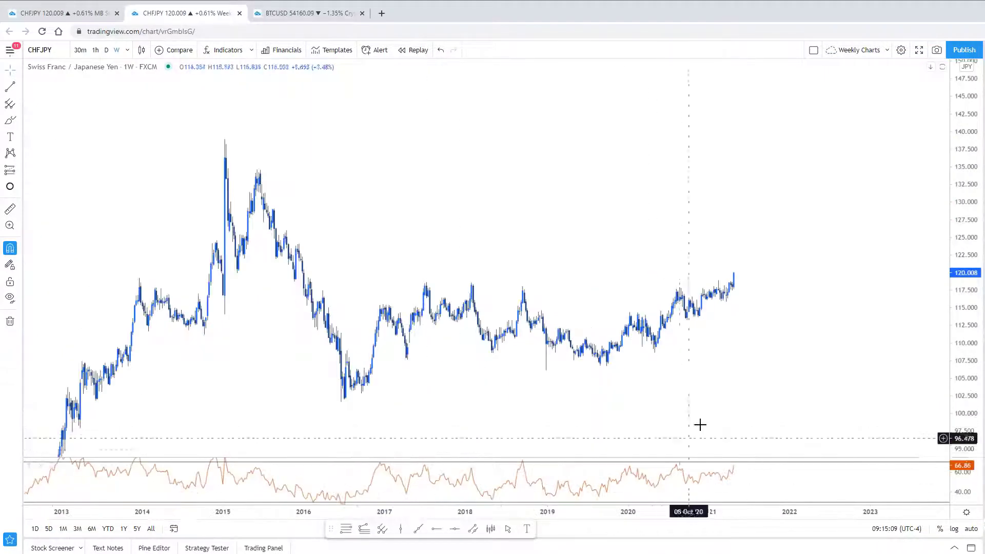
{"action": "scroll", "coordinate": [703, 431], "scroll_direction": "up", "scroll_amount": 4}
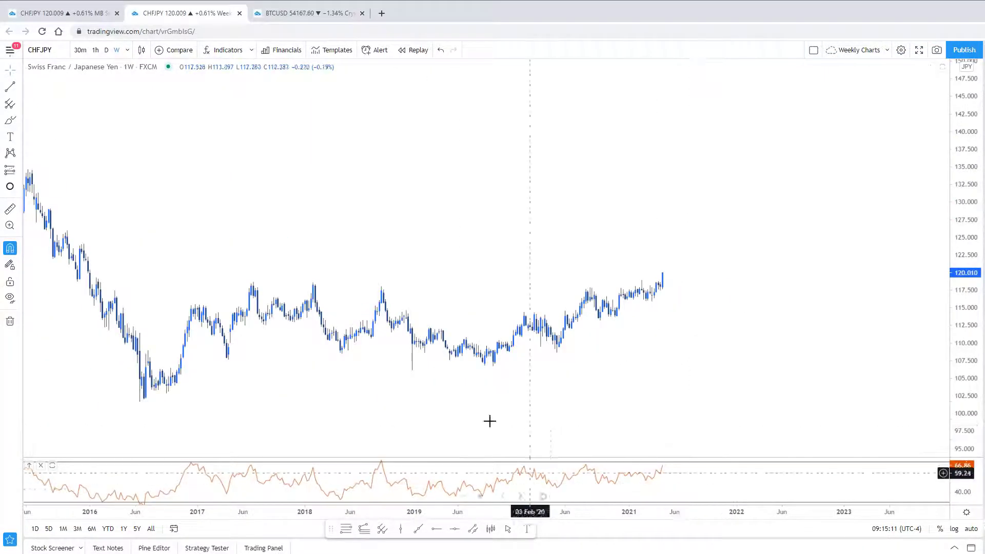
{"action": "left_click", "coordinate": [421, 531]}
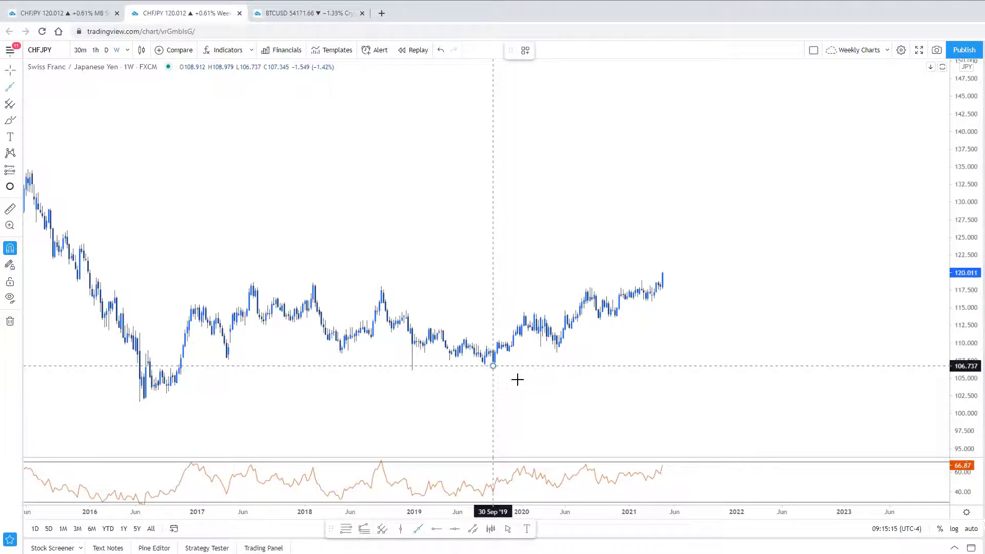
{"action": "left_click", "coordinate": [517, 379]}
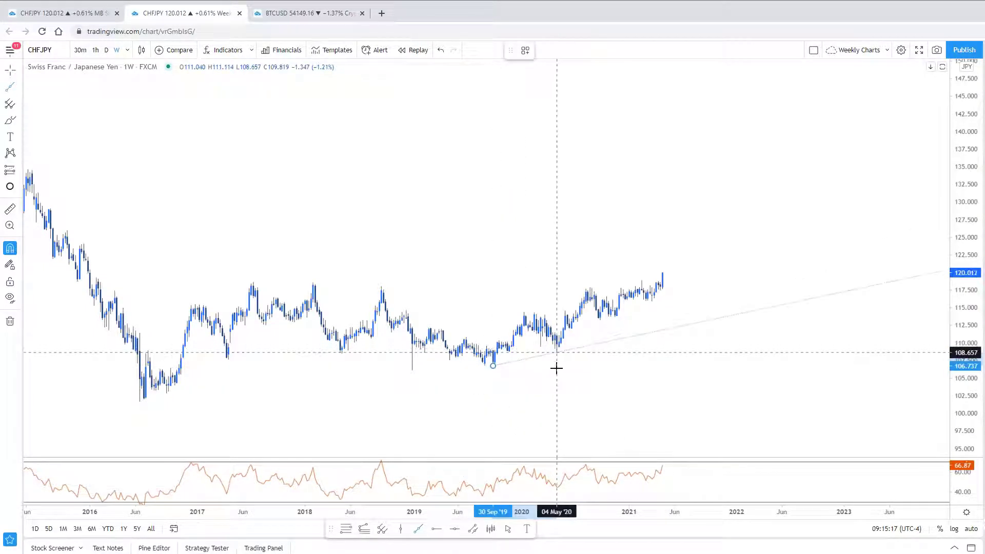
{"action": "left_click", "coordinate": [557, 368]}
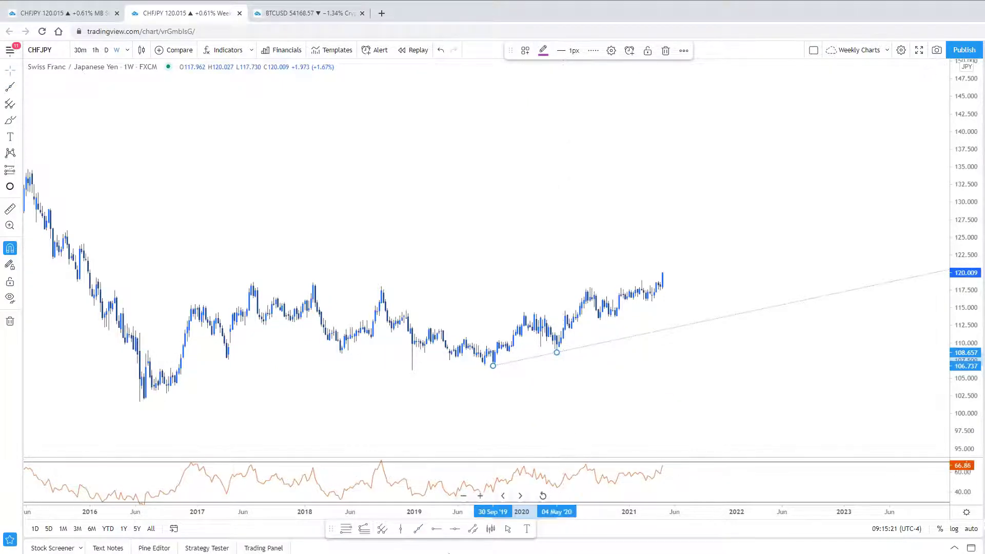
Draw a pitchfork anchored at the 7 May 2018 low at 108.507, the 17 Sep 2018 high at 118.067 and the 30 Sep 2019 low at 106.737
{"action": "left_click", "coordinate": [380, 531]}
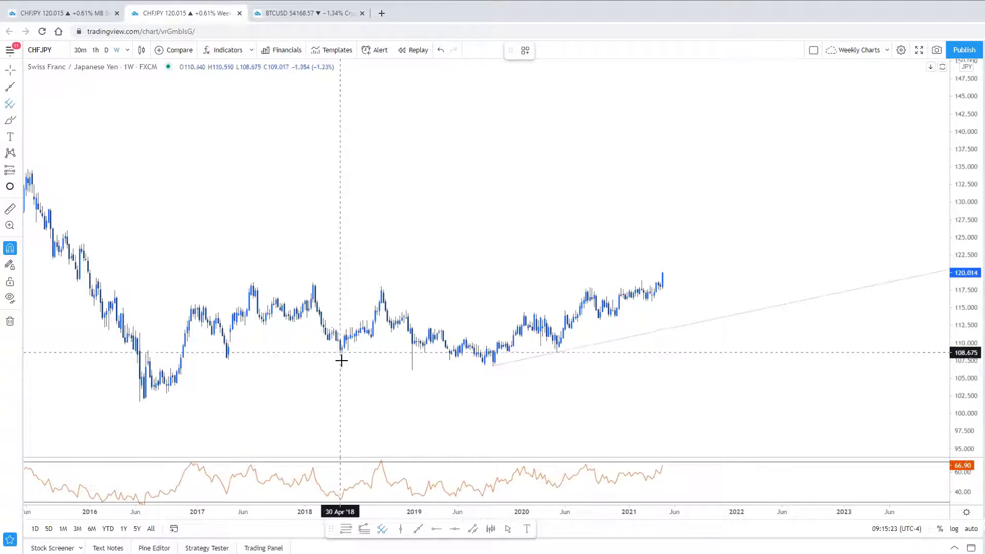
{"action": "left_click", "coordinate": [341, 363]}
{"action": "left_click", "coordinate": [382, 275]}
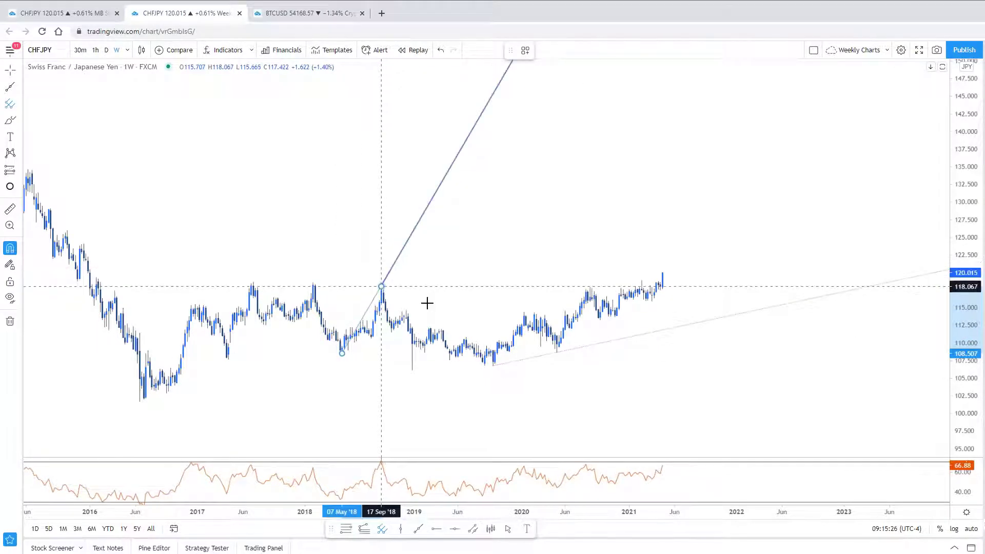
{"action": "left_click", "coordinate": [493, 380]}
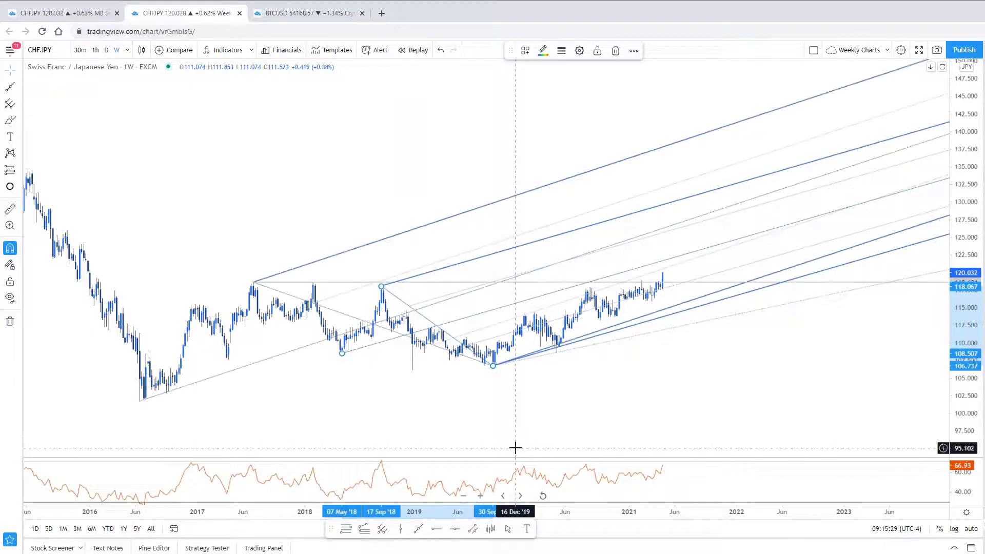
Replace the larger pitchfork with one through 101.735 on 20 Jun 2016, 118.604 on 10 Jul 2017 and 107.124 on 7 Oct 2019
{"action": "left_click", "coordinate": [307, 265]}
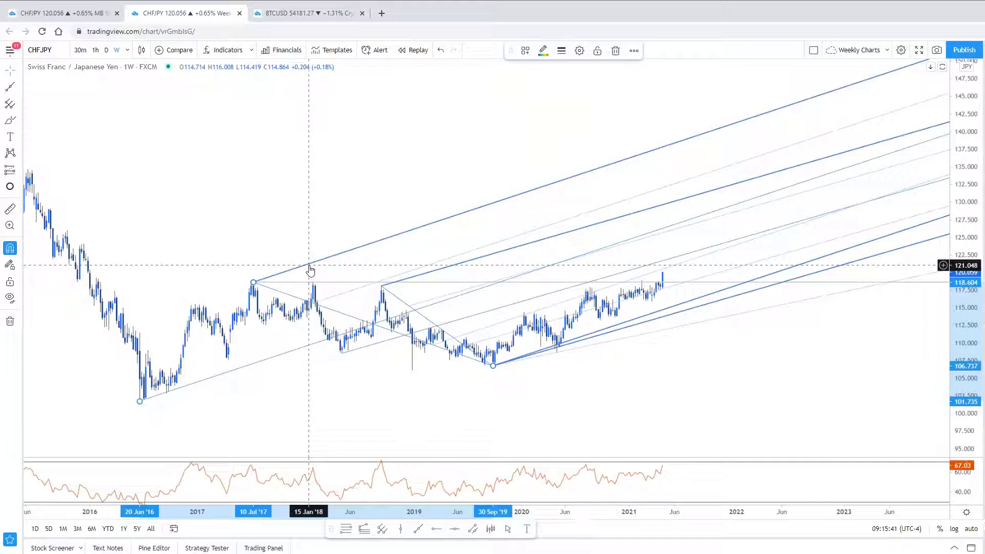
{"action": "key", "text": "Delete"}
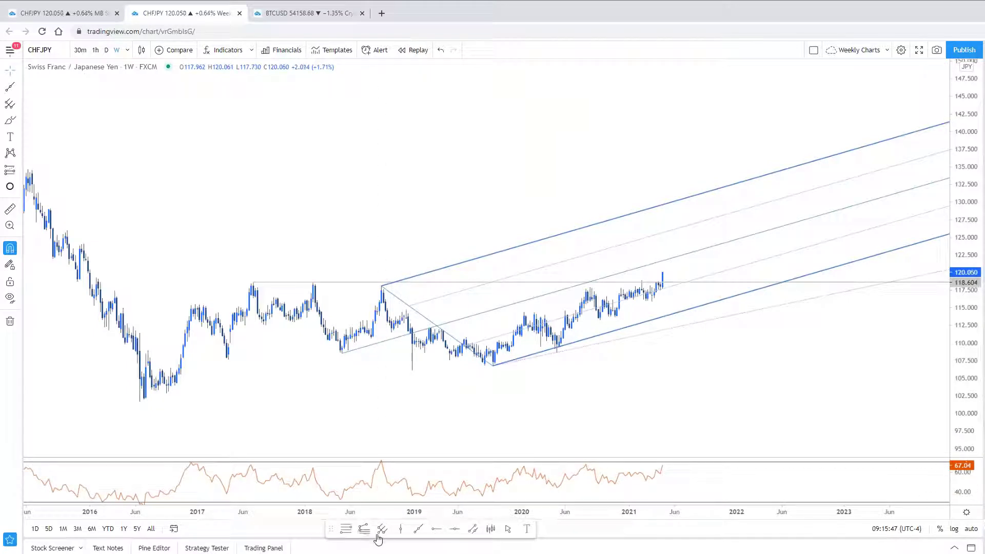
{"action": "left_click", "coordinate": [140, 407]}
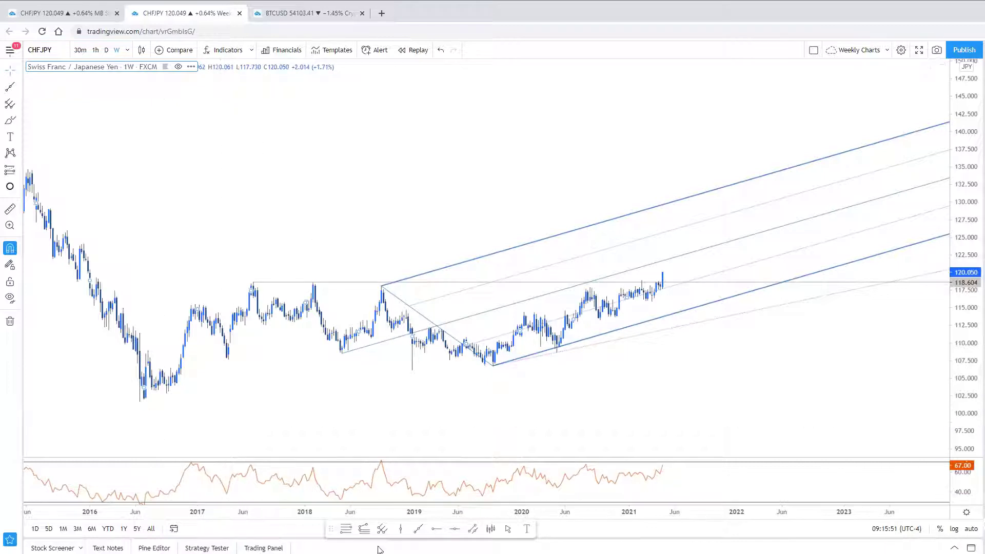
{"action": "left_click", "coordinate": [384, 529]}
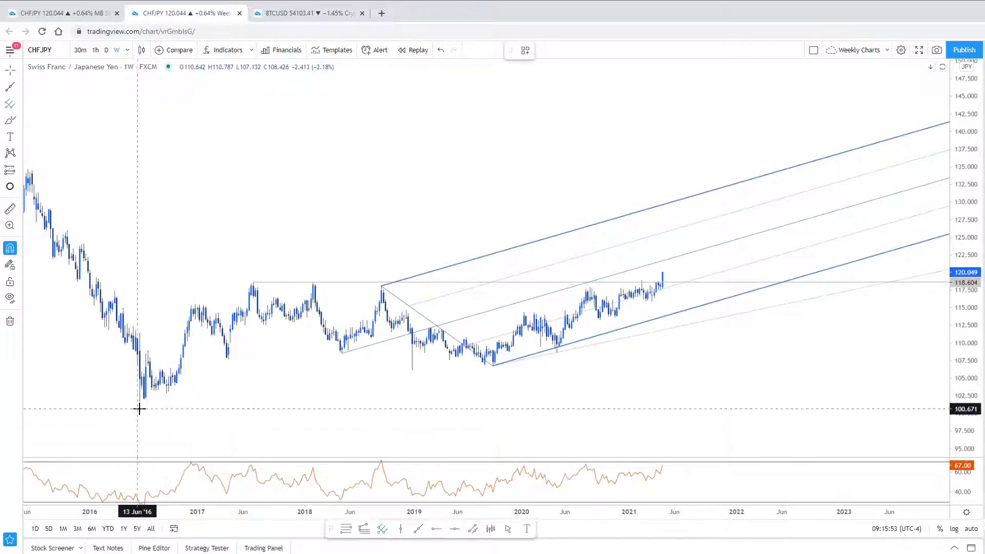
{"action": "left_click", "coordinate": [149, 401]}
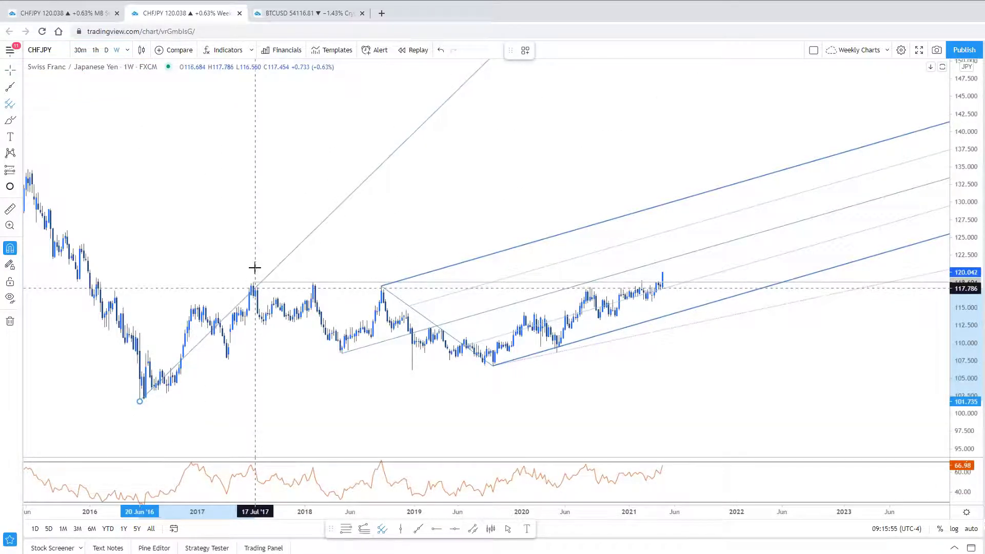
{"action": "left_click", "coordinate": [258, 273]}
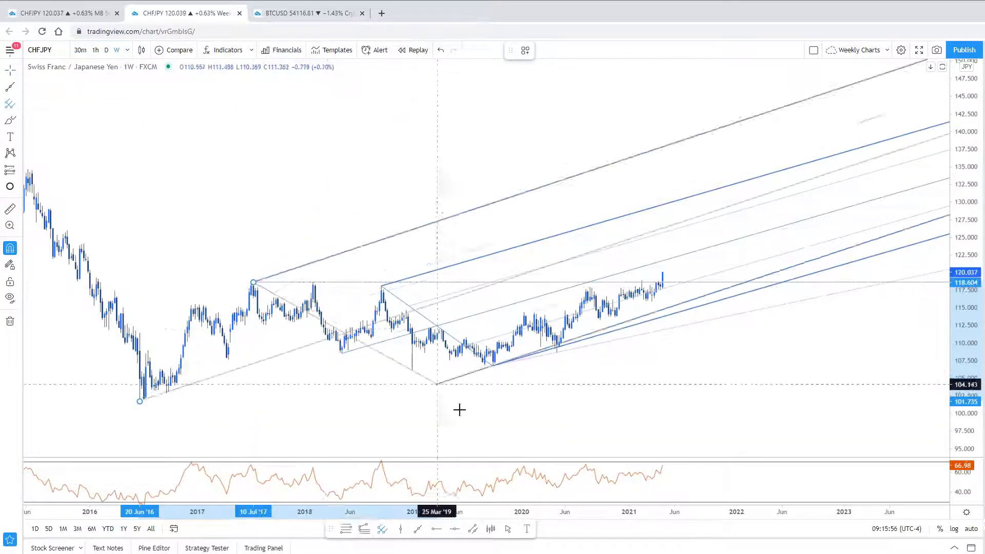
{"action": "left_click", "coordinate": [495, 372]}
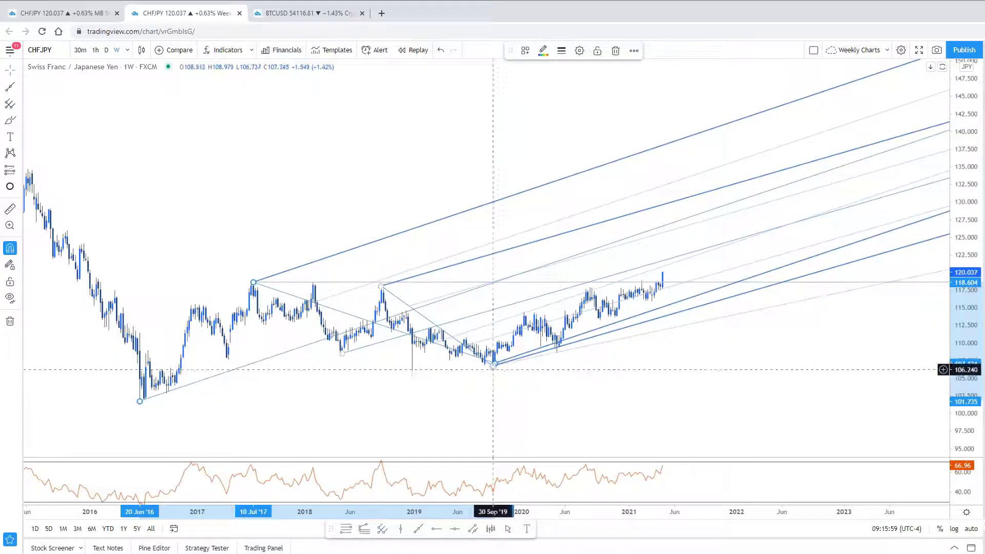
Remove the smaller pitchfork starting in May 2018, and move the larger pitchfork's last anchor to the 30 Sep 2019 low at 106.737
{"action": "left_click", "coordinate": [463, 267]}
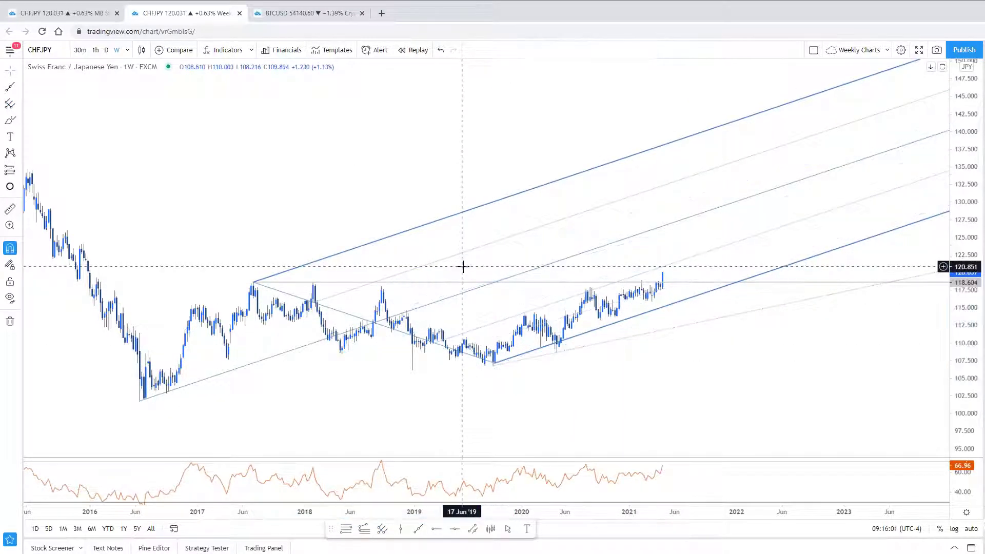
{"action": "left_click", "coordinate": [494, 367]}
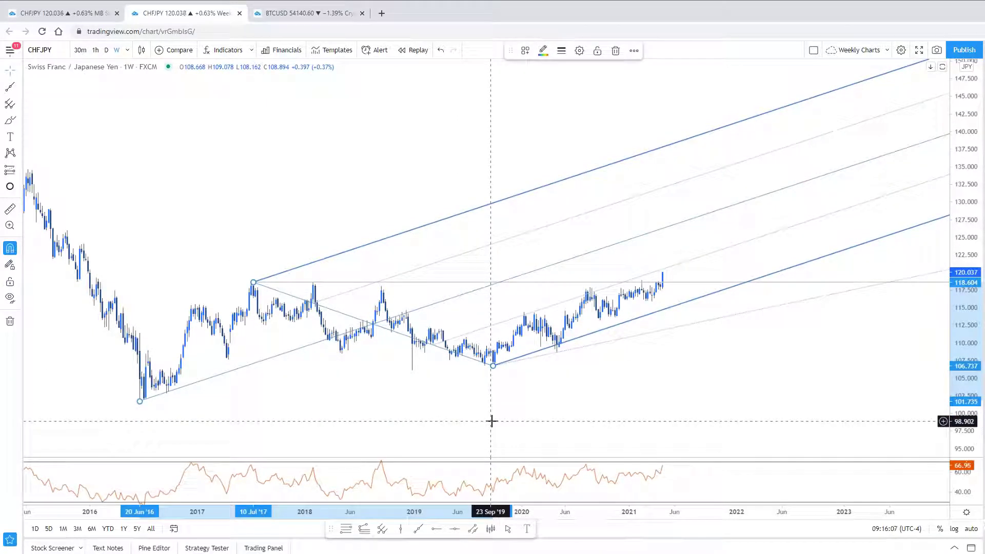
{"action": "key", "text": "ctrl+z"}
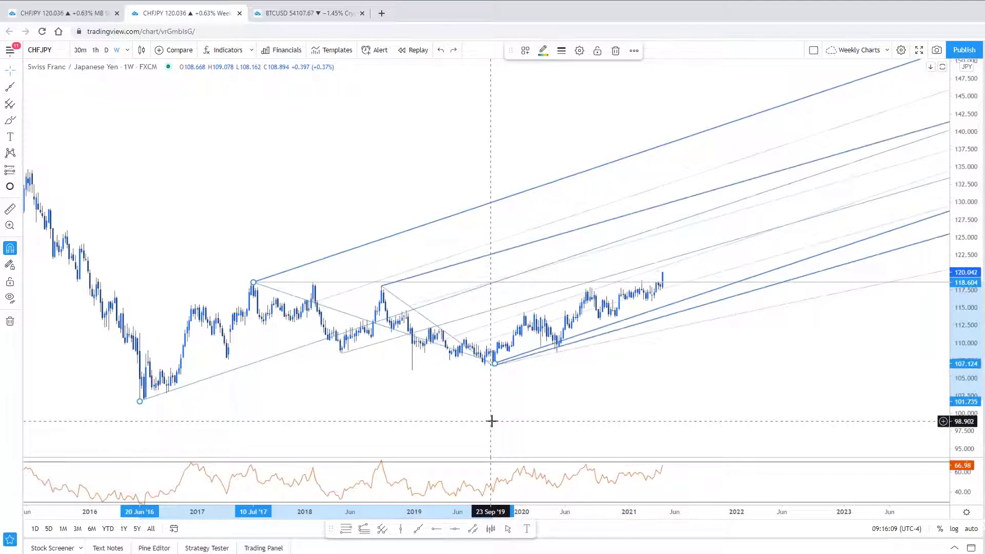
{"action": "key", "text": "ctrl+z"}
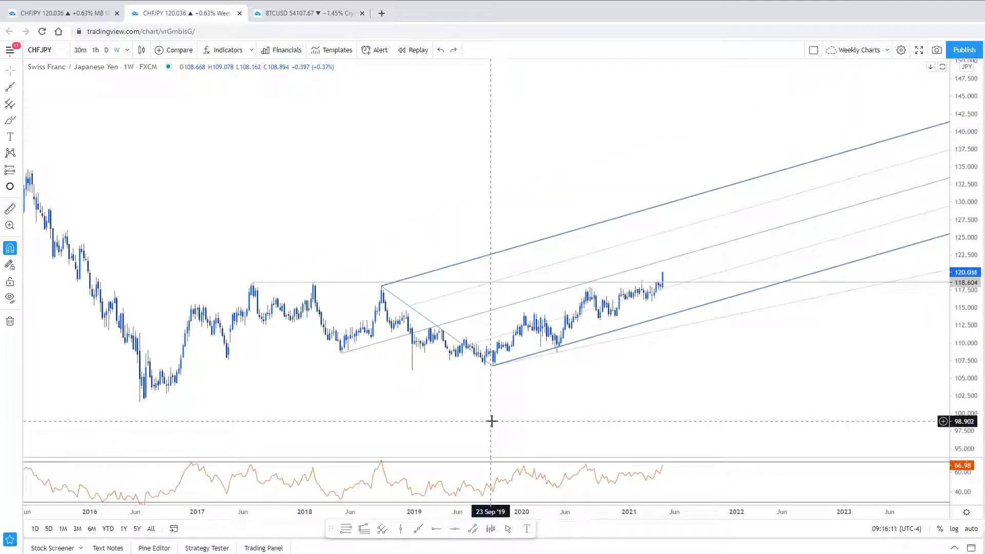
{"action": "key", "text": "ctrl+y"}
{"action": "key", "text": "ctrl+y"}
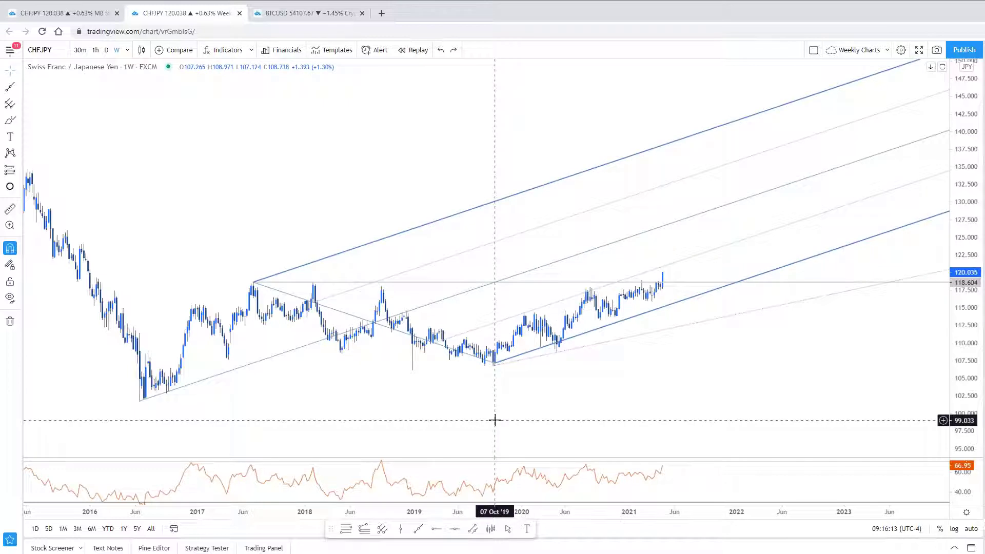
{"action": "left_click", "coordinate": [493, 366]}
{"action": "left_click", "coordinate": [515, 398]}
Draw a Fib retracement from the 12 Jan 2015 high at 138.919 to the 20 Jun 2016 low at 101.735
{"action": "left_click_drag", "start_coordinate": [761, 393], "coordinate": [732, 399]}
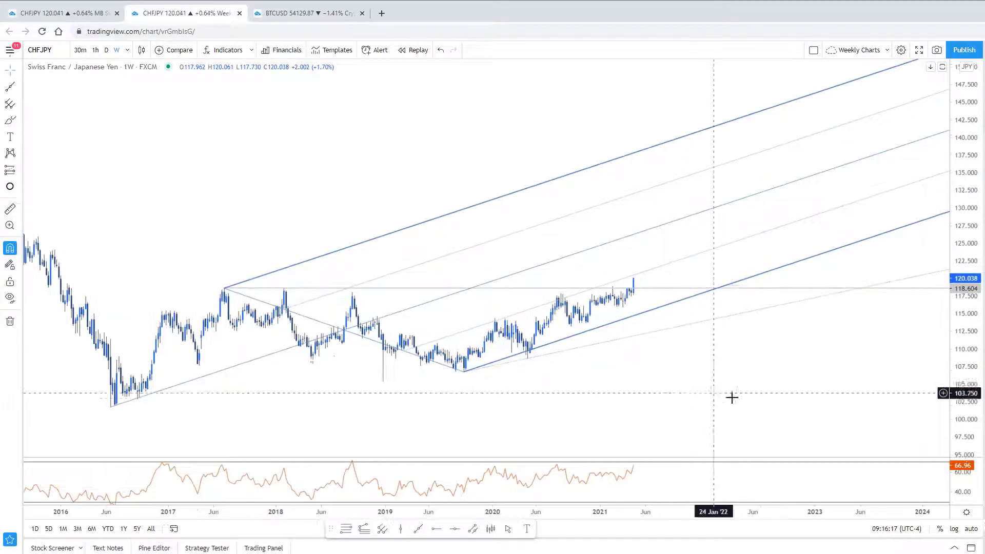
{"action": "scroll", "coordinate": [733, 401], "scroll_direction": "up", "scroll_amount": 2}
{"action": "scroll", "coordinate": [734, 406], "scroll_direction": "down", "scroll_amount": 3}
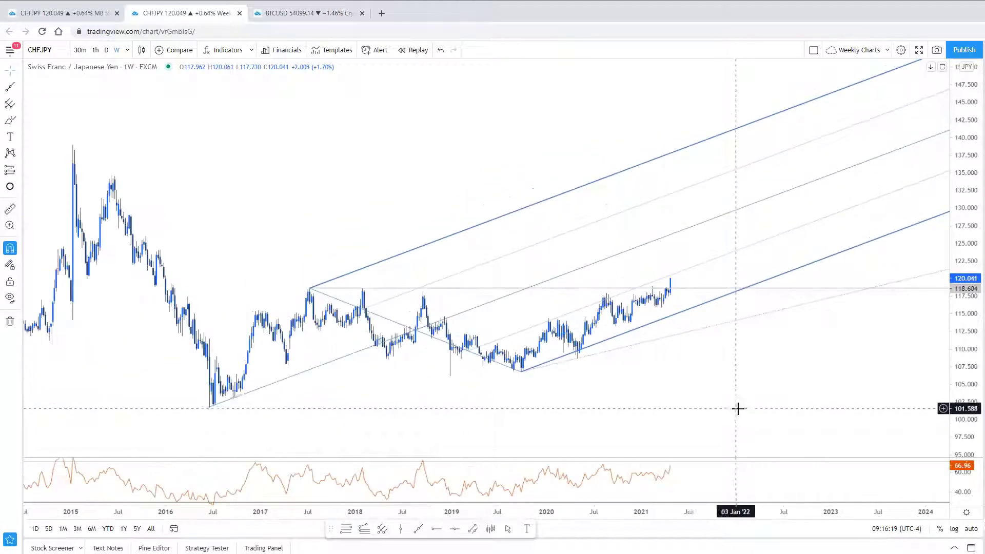
{"action": "scroll", "coordinate": [292, 247], "scroll_direction": "down", "scroll_amount": 3}
{"action": "scroll", "coordinate": [345, 299], "scroll_direction": "up", "scroll_amount": 3}
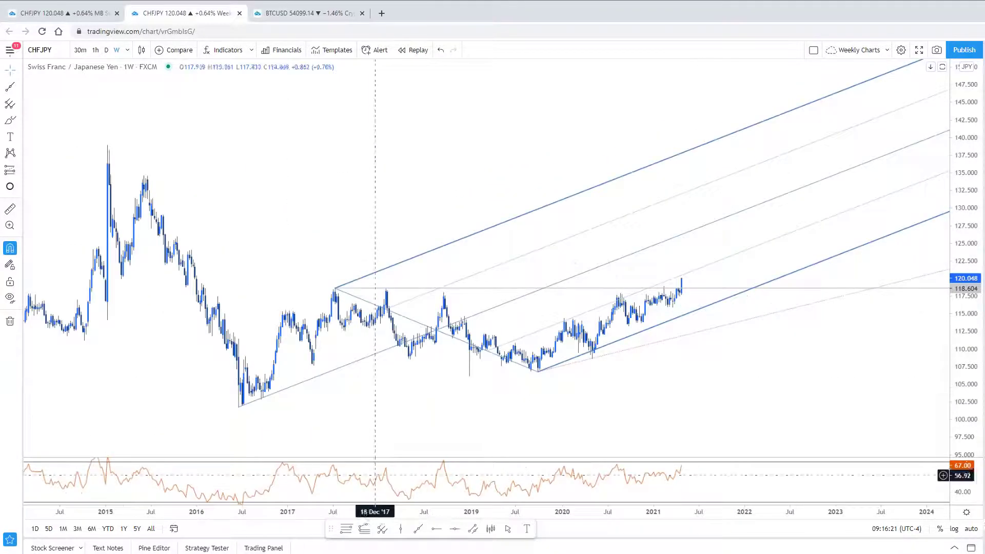
{"action": "left_click", "coordinate": [346, 528]}
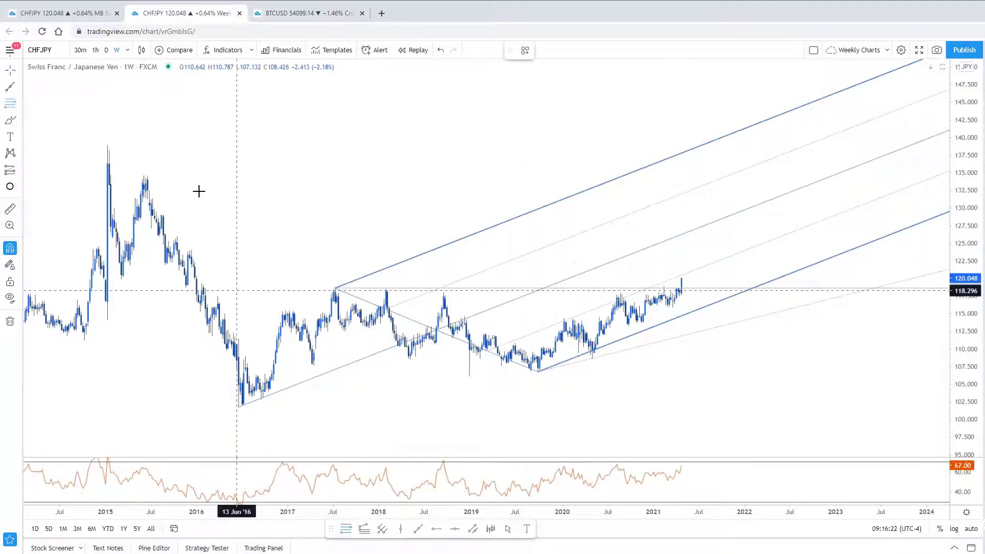
{"action": "left_click", "coordinate": [107, 144]}
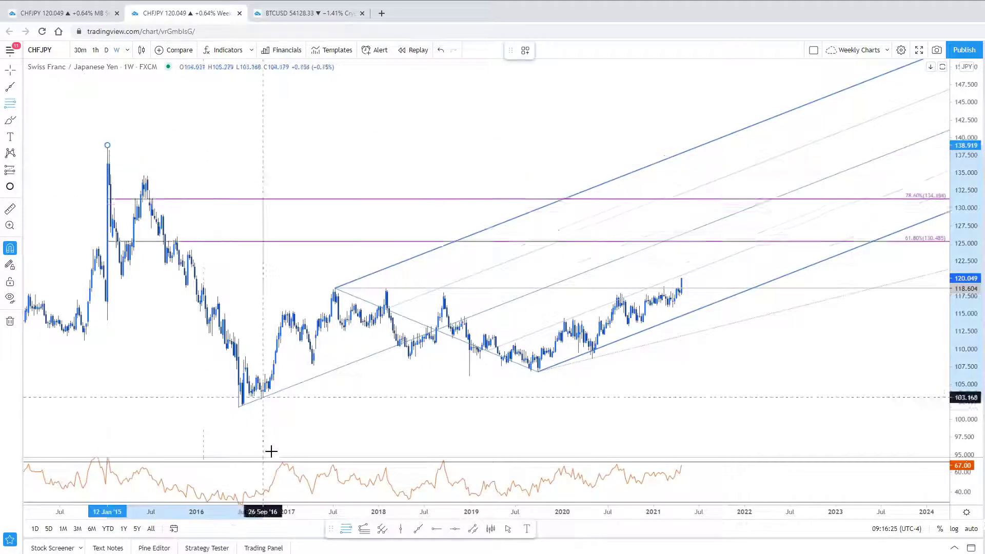
{"action": "left_click", "coordinate": [238, 408]}
{"action": "left_click", "coordinate": [774, 432]}
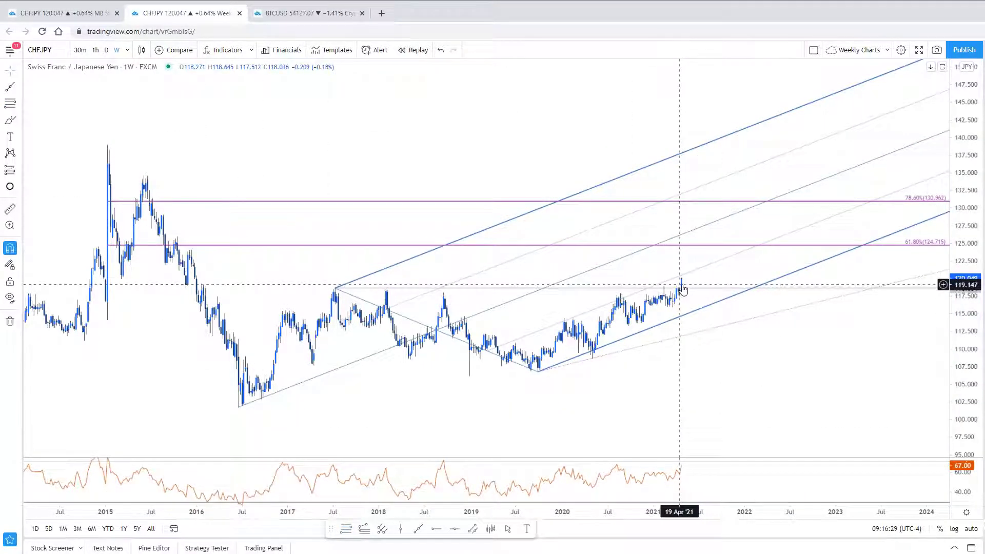
Enable the 0.382 and 0.5 levels on the Fib retracement and turn off its 0.786 level
{"action": "scroll", "coordinate": [741, 394], "scroll_direction": "down", "scroll_amount": 1}
{"action": "scroll", "coordinate": [546, 271], "scroll_direction": "down", "scroll_amount": 1}
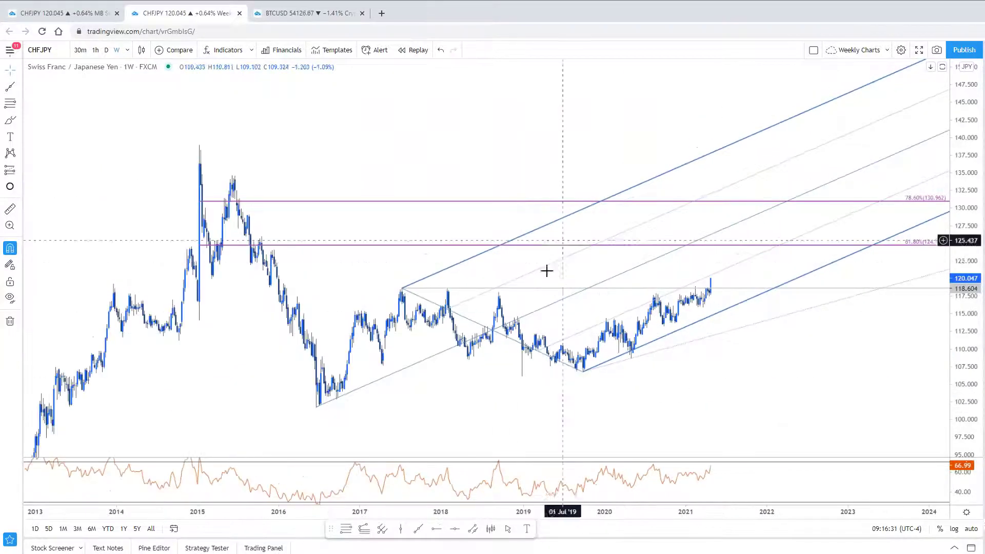
{"action": "left_click", "coordinate": [559, 246]}
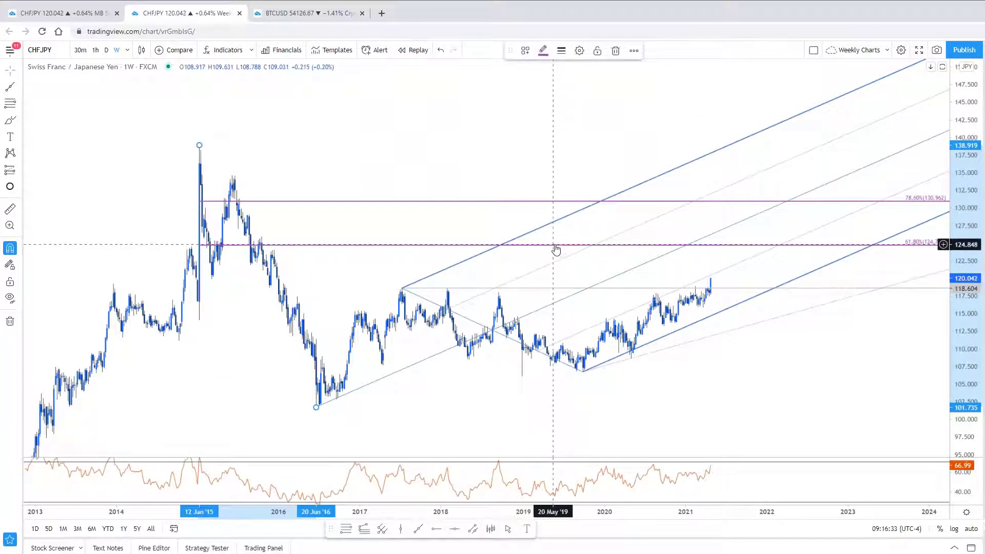
{"action": "double_click", "coordinate": [554, 251]}
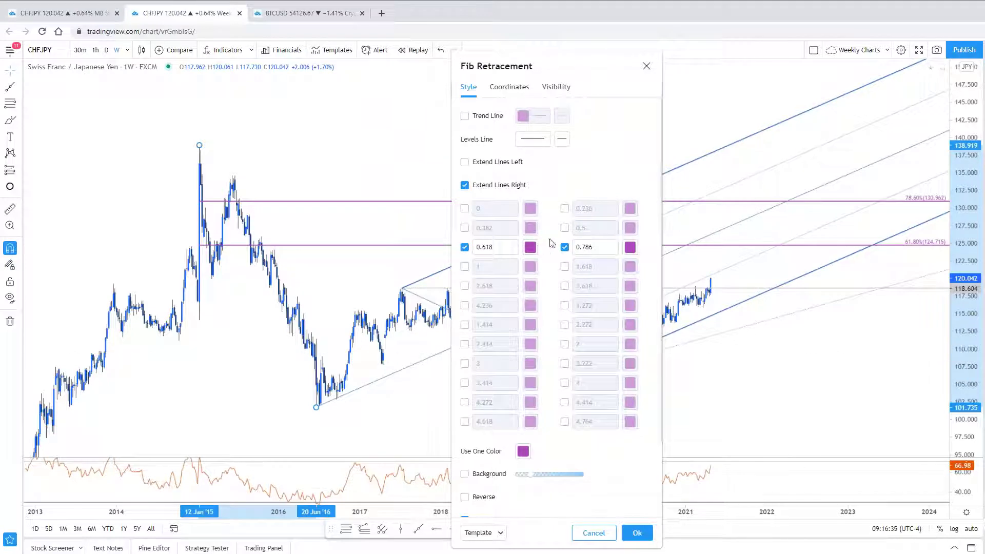
{"action": "left_click", "coordinate": [465, 228]}
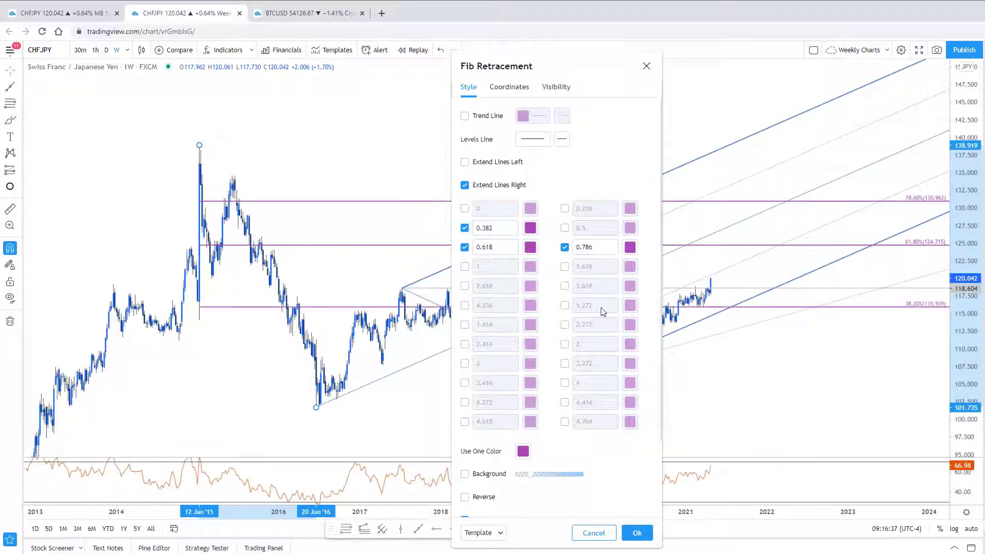
{"action": "left_click", "coordinate": [565, 228]}
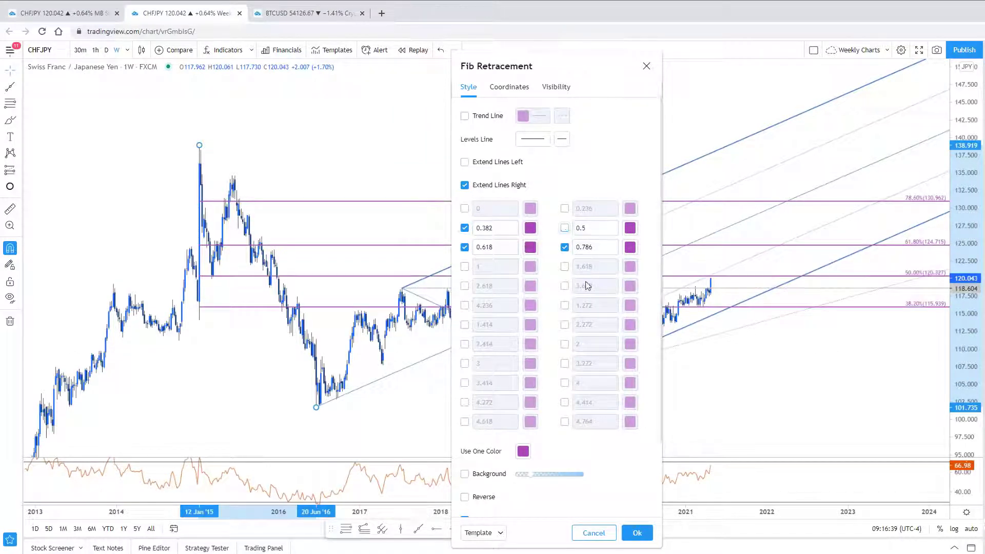
{"action": "left_click", "coordinate": [636, 533]}
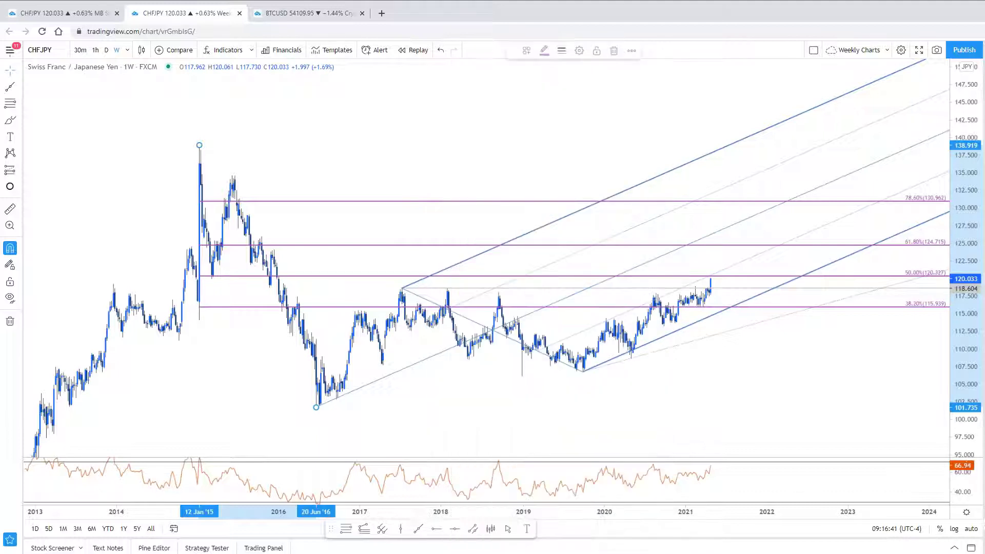
{"action": "double_click", "coordinate": [821, 206]}
{"action": "left_click", "coordinate": [568, 250]}
{"action": "left_click", "coordinate": [746, 398]}
Mark the spot where the latest weekly candle meets the 50% retracement at 120.327 with a small circle
{"action": "scroll", "coordinate": [900, 373], "scroll_direction": "up", "scroll_amount": 3}
{"action": "left_click_drag", "start_coordinate": [965, 340], "coordinate": [962, 251]}
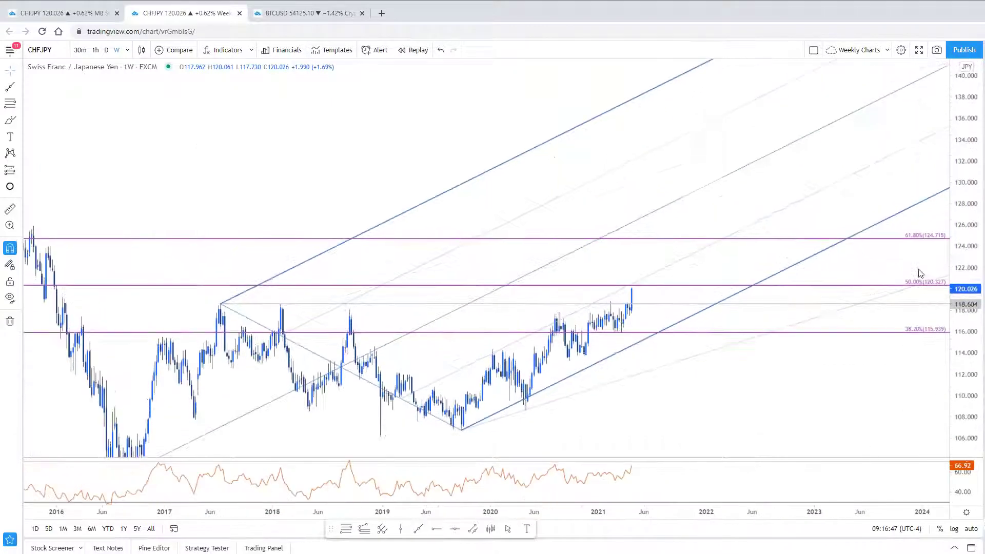
{"action": "left_click_drag", "start_coordinate": [706, 417], "coordinate": [722, 359]}
{"action": "scroll", "coordinate": [748, 397], "scroll_direction": "up", "scroll_amount": 1}
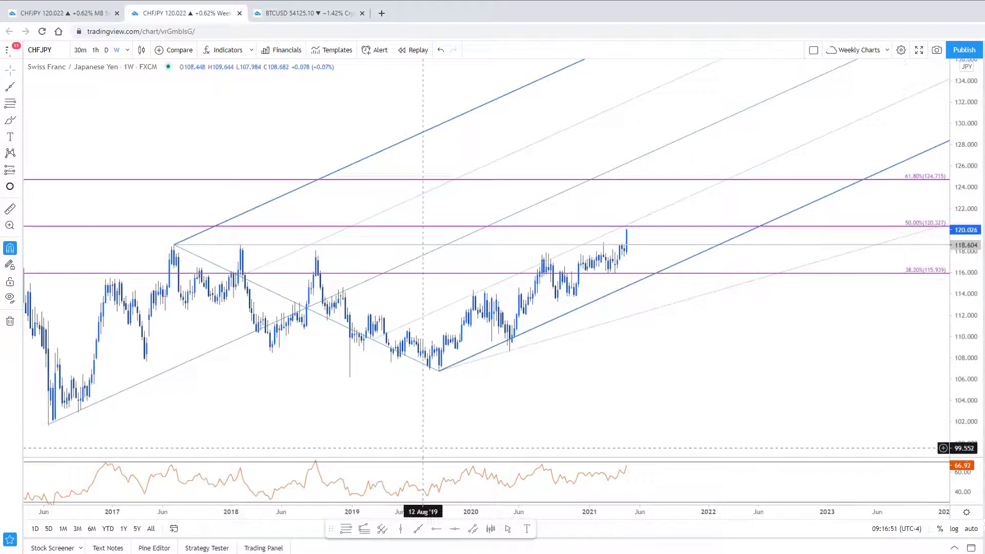
{"action": "left_click", "coordinate": [10, 187]}
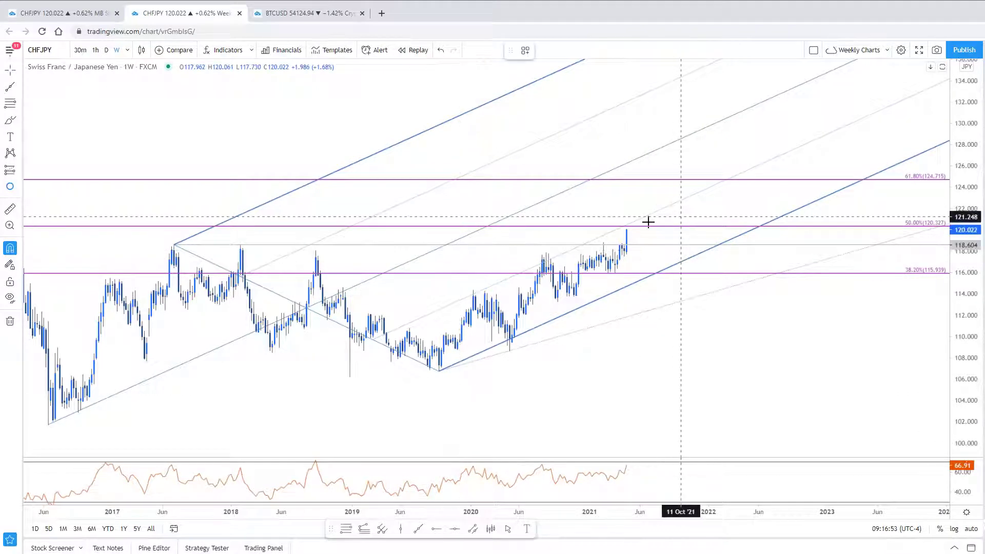
{"action": "mouse_move", "coordinate": [629, 223]}
{"action": "left_mouse_down"}
{"action": "mouse_move", "coordinate": [629, 241]}
{"action": "mouse_move", "coordinate": [627, 226]}
{"action": "left_mouse_up"}
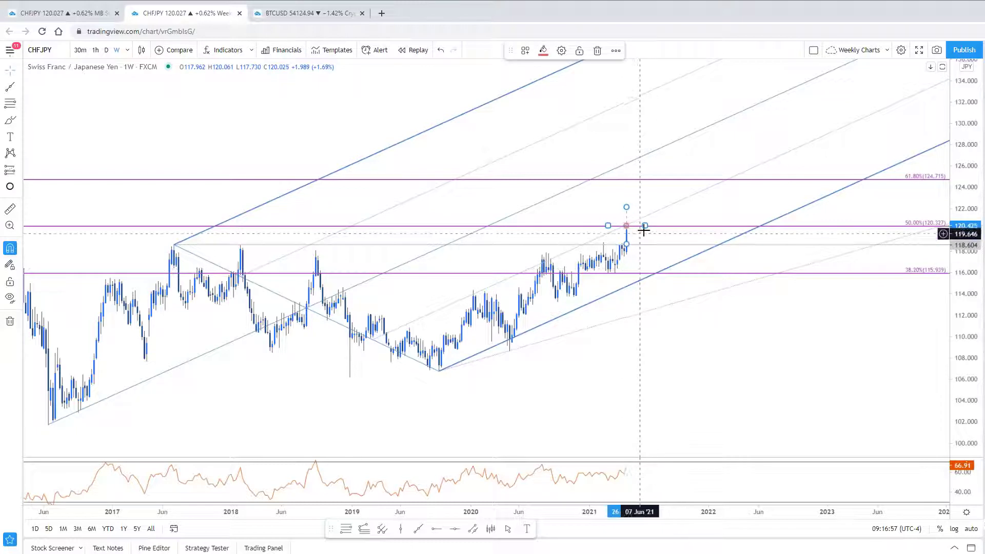
{"action": "left_click", "coordinate": [660, 235]}
Draw a trend-based Fib extension from the 20 Jun 2016 low at 101.735 through the 10 Jul 2017 high at 118.604 to the autumn 2019 low
{"action": "left_click_drag", "start_coordinate": [725, 379], "coordinate": [698, 427]}
{"action": "left_click_drag", "start_coordinate": [670, 392], "coordinate": [767, 374]}
{"action": "scroll", "coordinate": [818, 394], "scroll_direction": "up", "scroll_amount": 1}
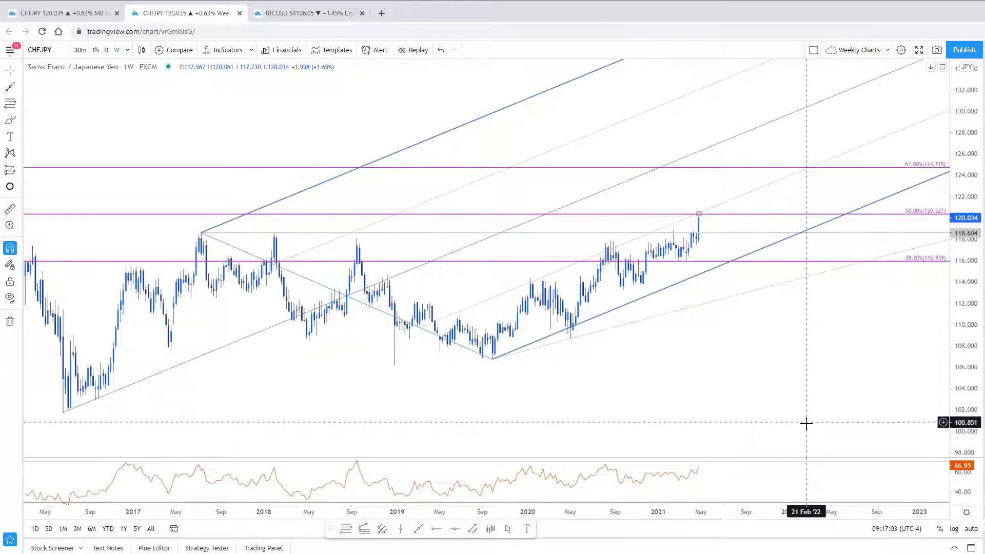
{"action": "scroll", "coordinate": [808, 423], "scroll_direction": "down", "scroll_amount": 2}
{"action": "scroll", "coordinate": [810, 410], "scroll_direction": "down", "scroll_amount": 2}
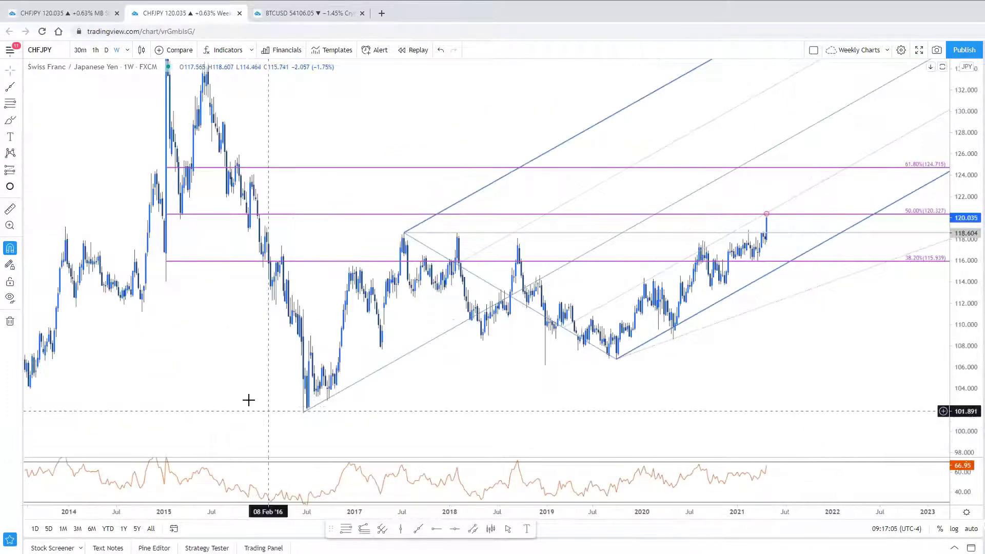
{"action": "left_click_drag", "start_coordinate": [814, 355], "coordinate": [807, 373]}
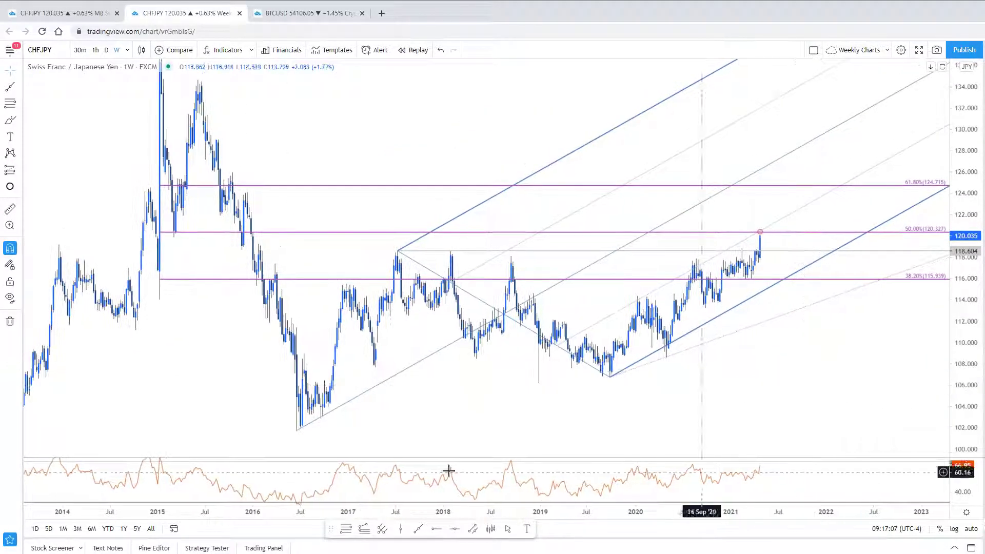
{"action": "left_click", "coordinate": [365, 531]}
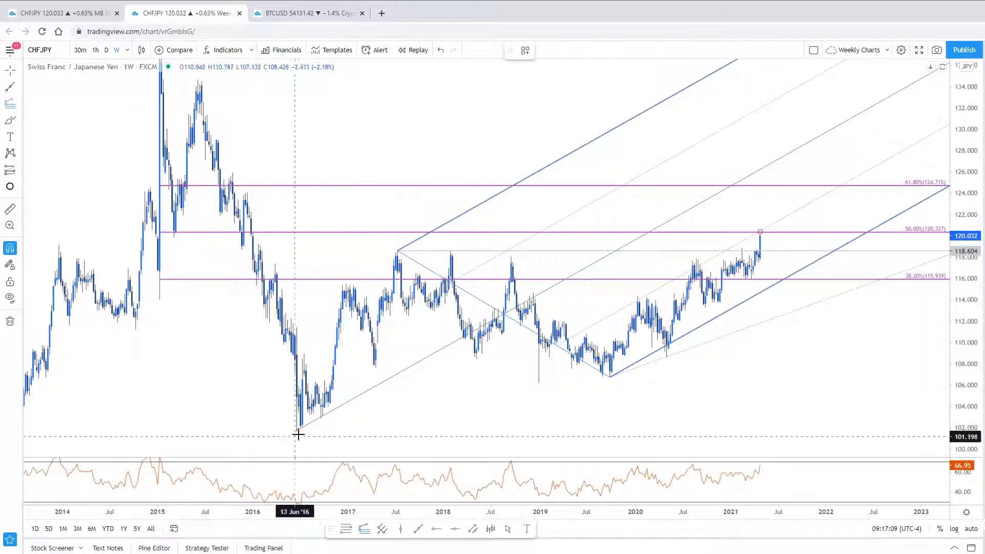
{"action": "left_click", "coordinate": [398, 237]}
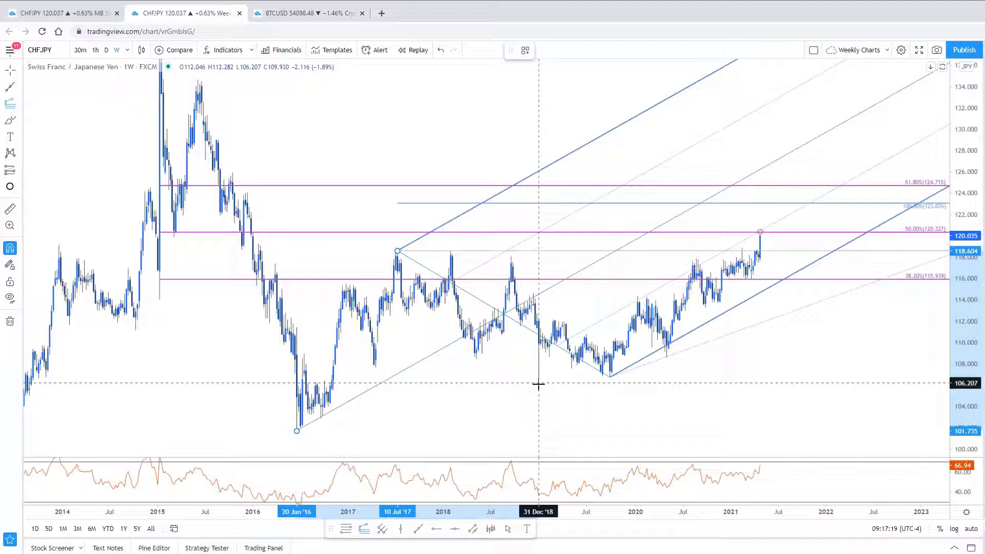
{"action": "left_click", "coordinate": [615, 380]}
{"action": "left_click", "coordinate": [744, 436]}
Shade the zone between the 100% extension at 123.606 and the 61.8% retracement at 124.715 with a horizontal parallel channel starting July 2017
{"action": "scroll", "coordinate": [571, 388], "scroll_direction": "down", "scroll_amount": 2}
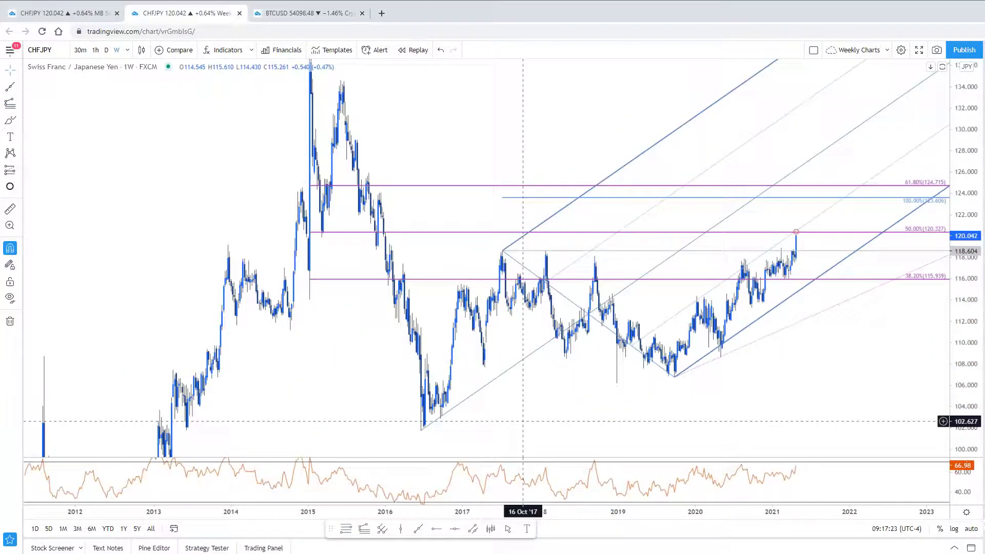
{"action": "left_click", "coordinate": [473, 528]}
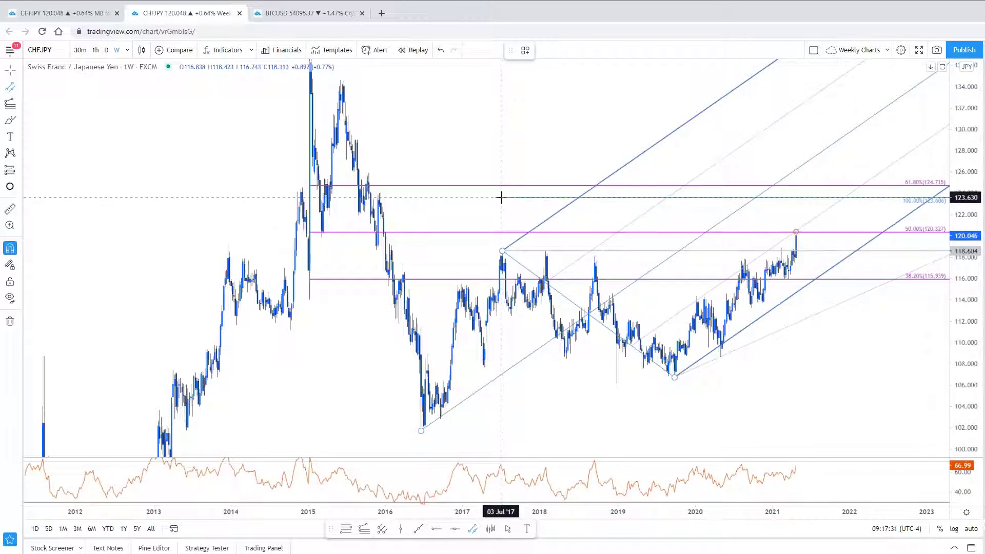
{"action": "left_click", "coordinate": [502, 197]}
{"action": "left_click", "coordinate": [547, 197]}
{"action": "left_click", "coordinate": [565, 185]}
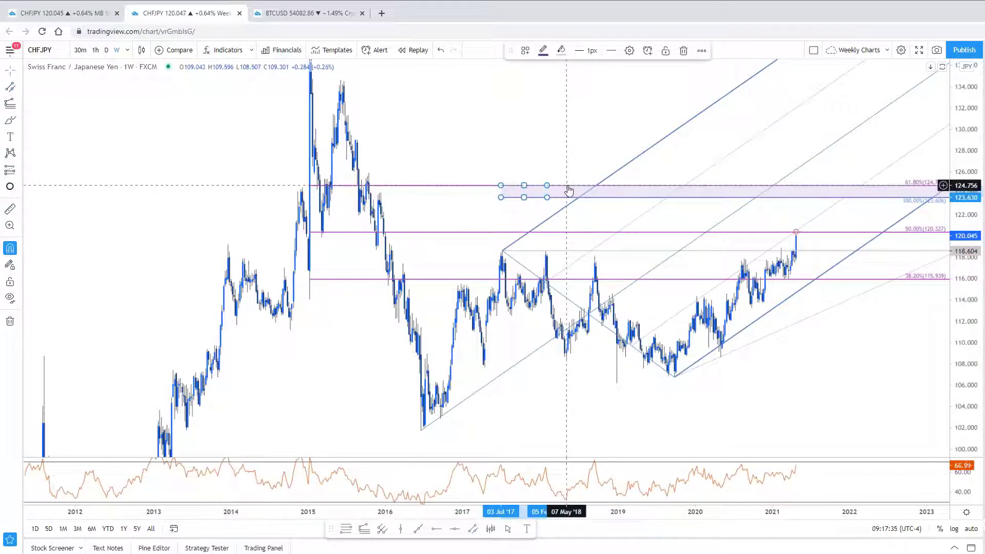
{"action": "left_click_drag", "start_coordinate": [569, 186], "coordinate": [570, 186]}
{"action": "left_click", "coordinate": [583, 173]}
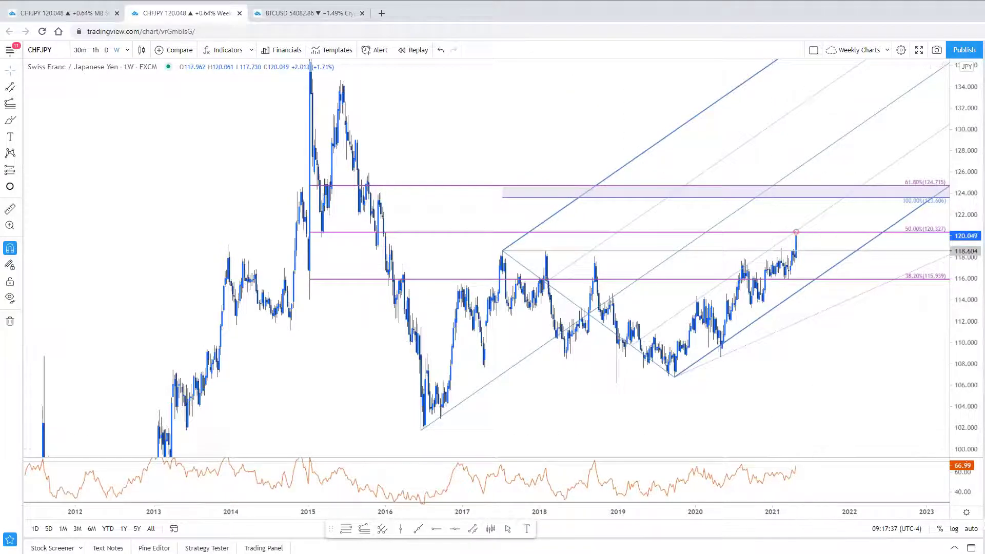
Place a copy of the small circle where the pitchfork's lower parallel crosses the 38.2% retracement at 115.939, around July 2021
{"action": "scroll", "coordinate": [827, 388], "scroll_direction": "up", "scroll_amount": 2}
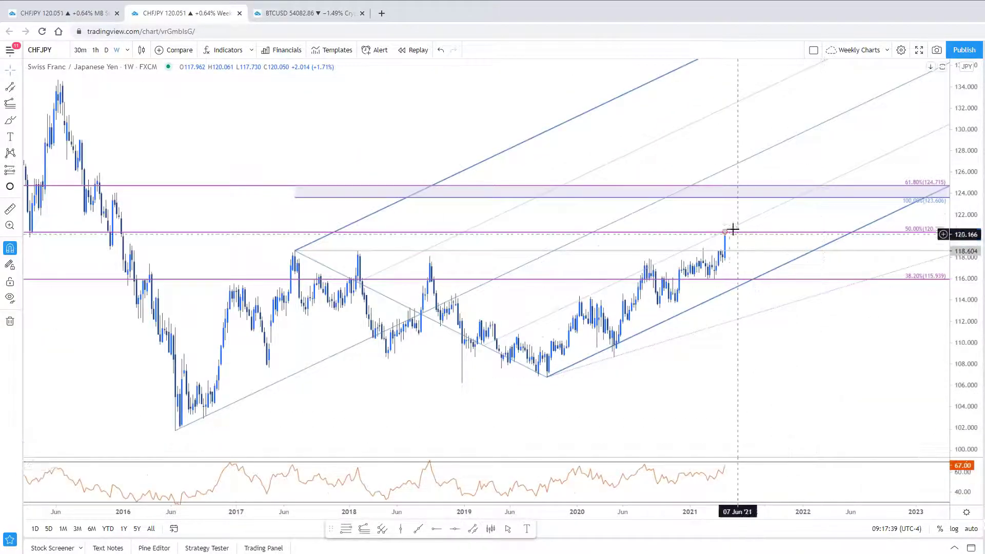
{"action": "left_click_drag", "start_coordinate": [725, 231], "coordinate": [751, 281]}
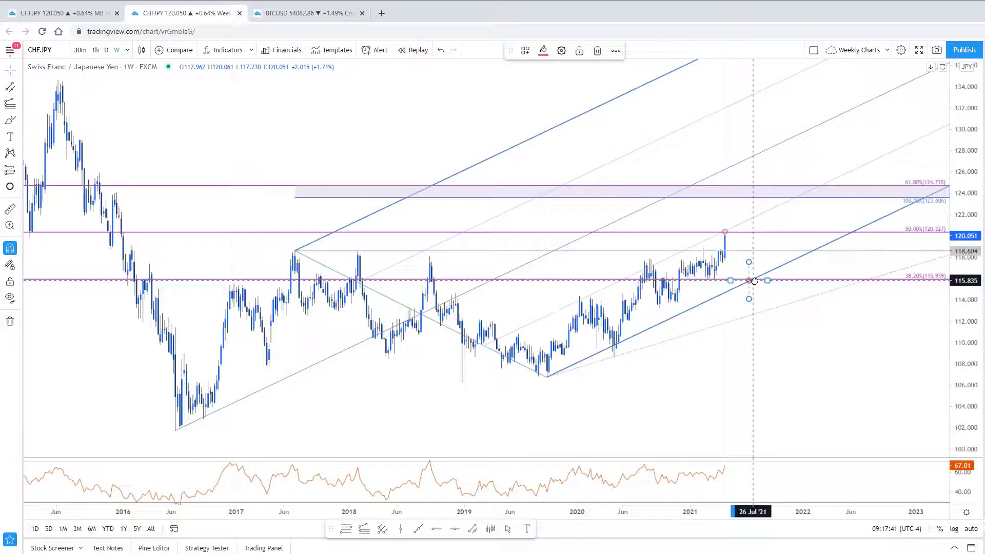
{"action": "left_click", "coordinate": [781, 393]}
{"action": "scroll", "coordinate": [739, 445], "scroll_direction": "down", "scroll_amount": 2}
{"action": "scroll", "coordinate": [667, 482], "scroll_direction": "up", "scroll_amount": 2}
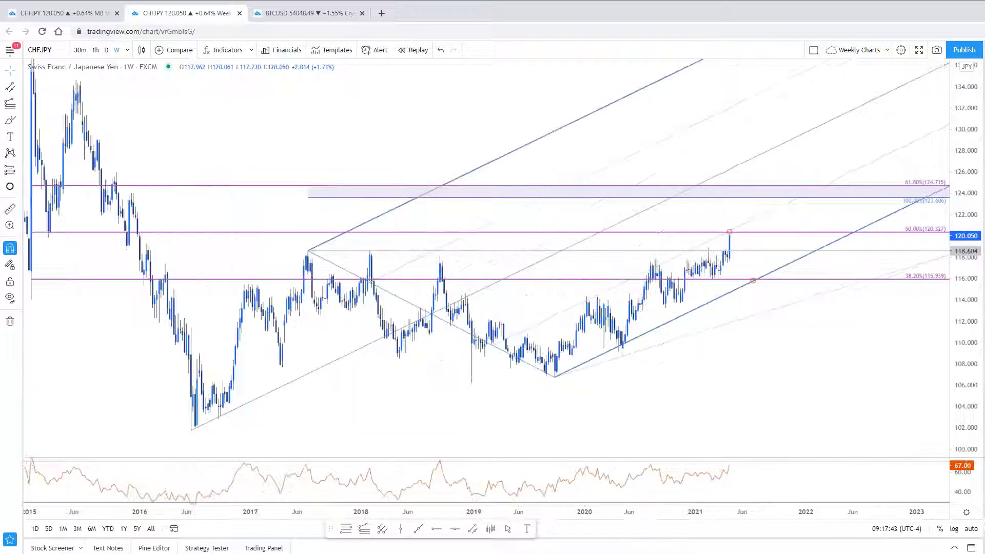
Mark the start of 2020 with a vertical line on the 06 Jan '20 candle and apply the Yearly Opens template
{"action": "left_click", "coordinate": [400, 528]}
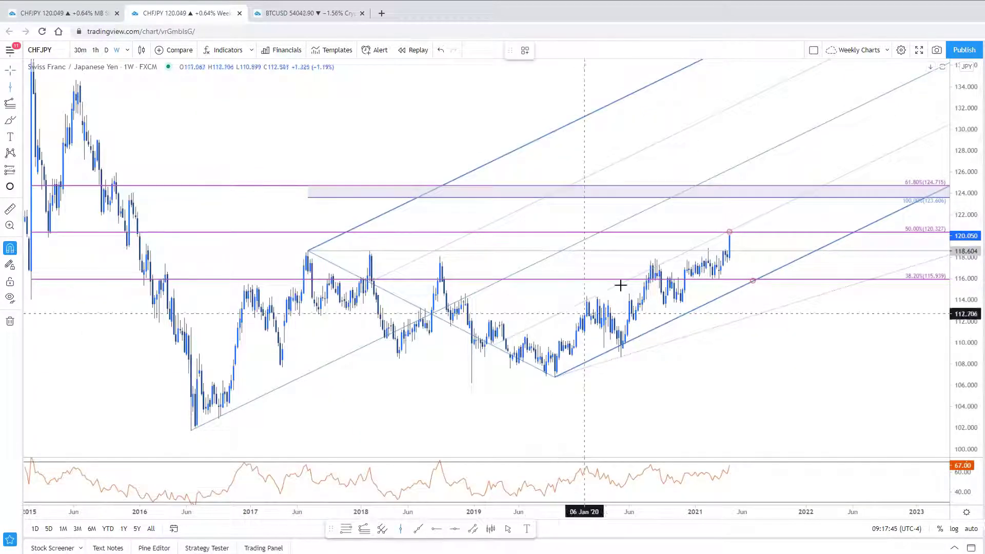
{"action": "left_click", "coordinate": [584, 299]}
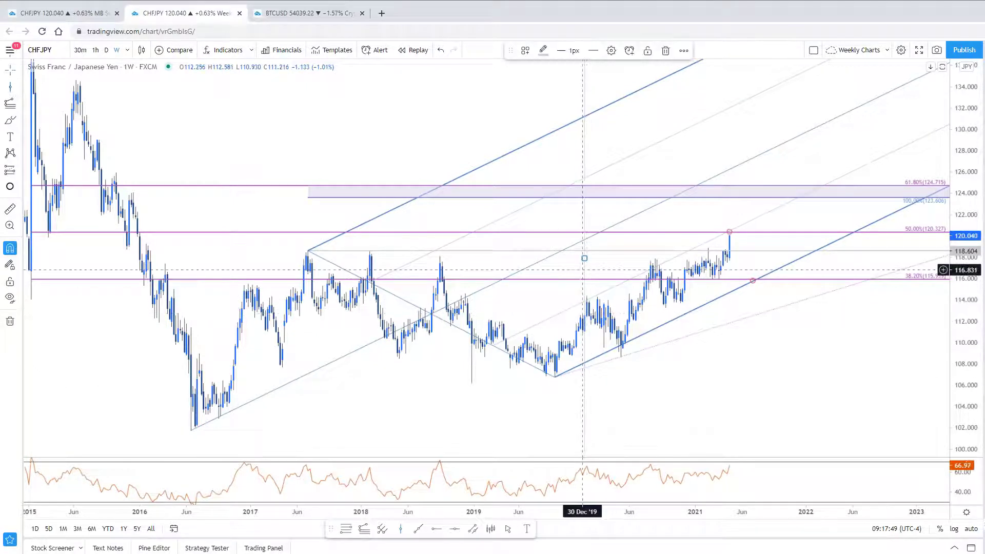
{"action": "right_click", "coordinate": [584, 258]}
{"action": "mouse_move", "coordinate": [645, 306]}
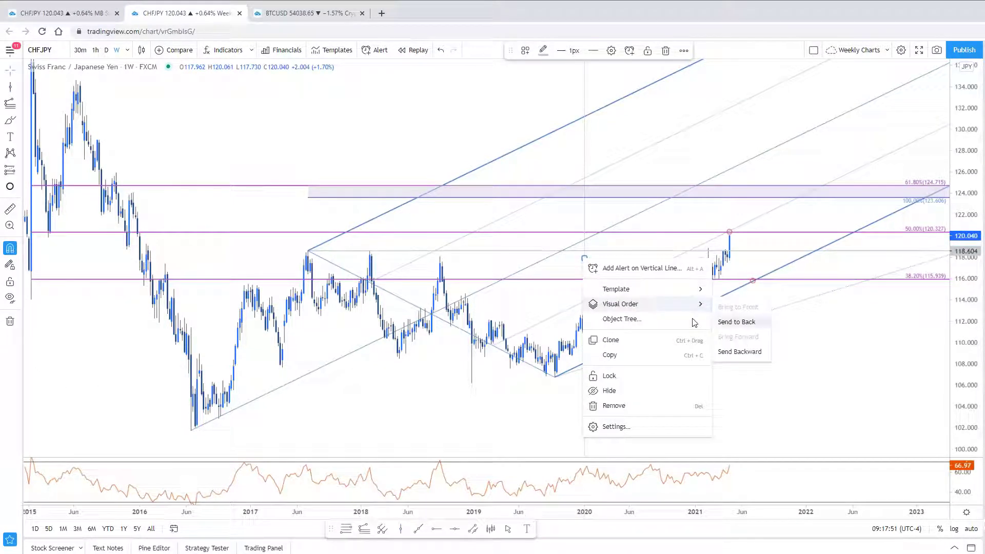
{"action": "mouse_move", "coordinate": [693, 289]}
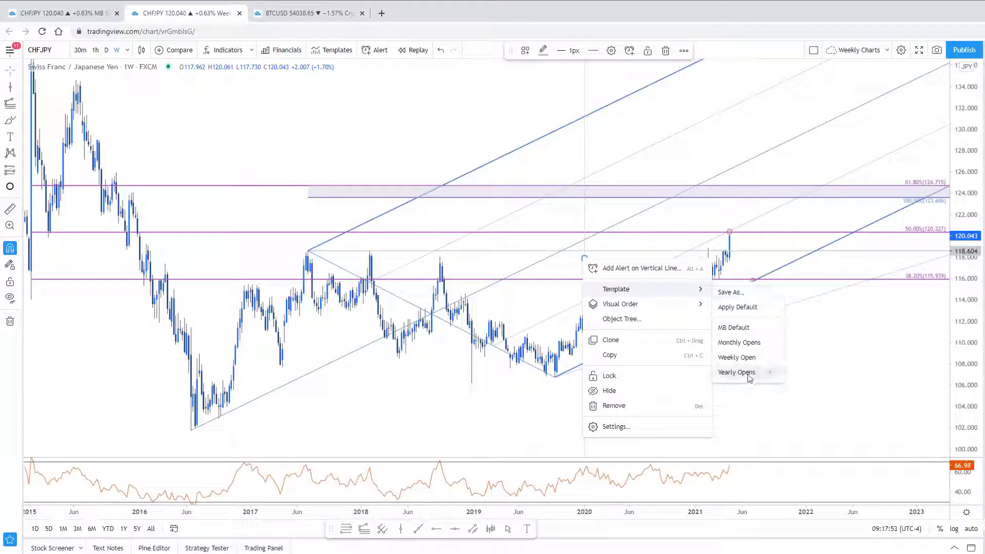
{"action": "left_click", "coordinate": [750, 378]}
{"action": "left_click", "coordinate": [846, 429]}
Send the vertical line at 06 Jan '20 to the back of the chart's visual order
{"action": "scroll", "coordinate": [788, 291], "scroll_direction": "up", "scroll_amount": 4}
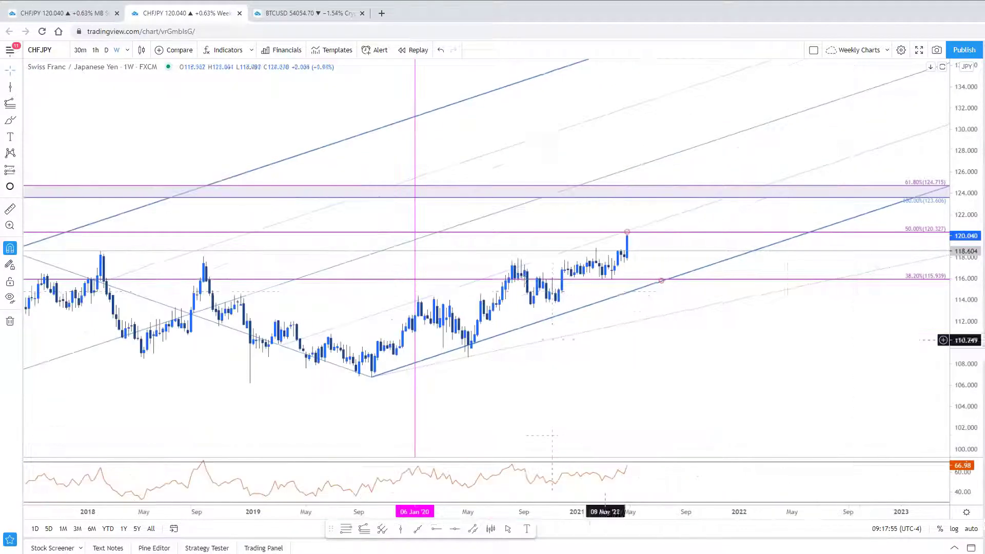
{"action": "right_click", "coordinate": [416, 220]}
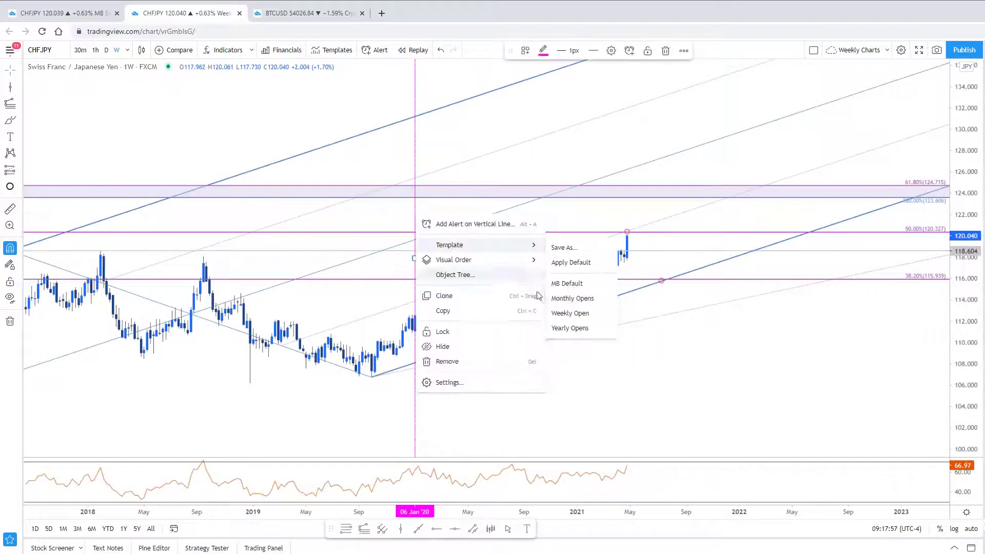
{"action": "mouse_move", "coordinate": [462, 245]}
{"action": "mouse_move", "coordinate": [534, 262]}
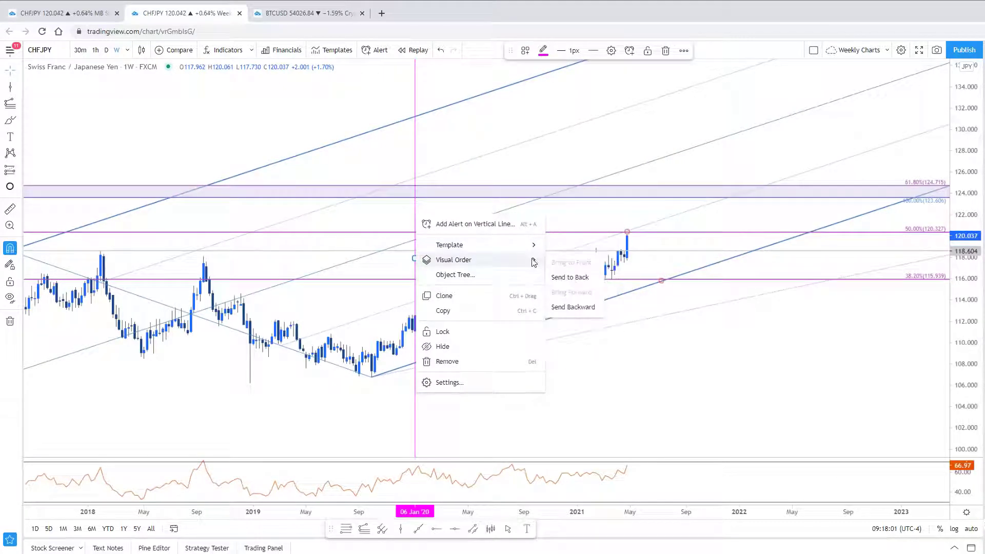
{"action": "left_click", "coordinate": [570, 278]}
{"action": "scroll", "coordinate": [675, 437], "scroll_direction": "down", "scroll_amount": 3}
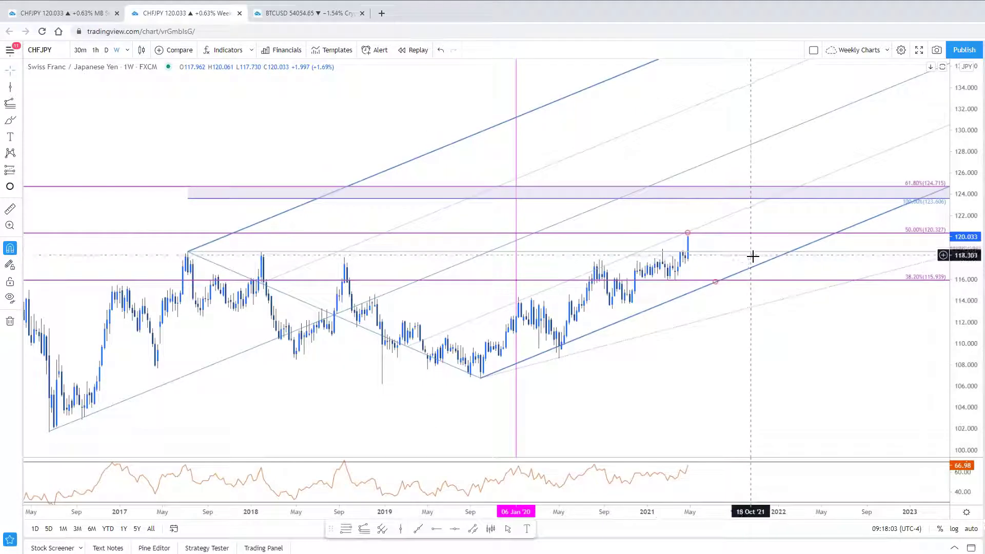
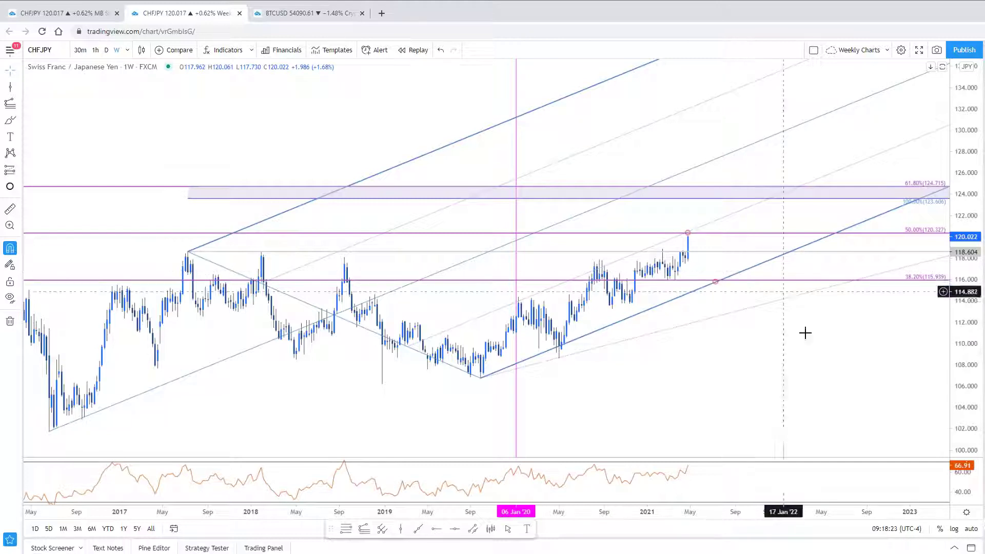
Draw a trend-based Fib extension on CHFJPY from the 27 Apr '20 low through the early September 2020 high to the 28 Sep '20 low
{"action": "scroll", "coordinate": [796, 393], "scroll_direction": "down", "scroll_amount": 2}
{"action": "scroll", "coordinate": [796, 404], "scroll_direction": "up", "scroll_amount": 3}
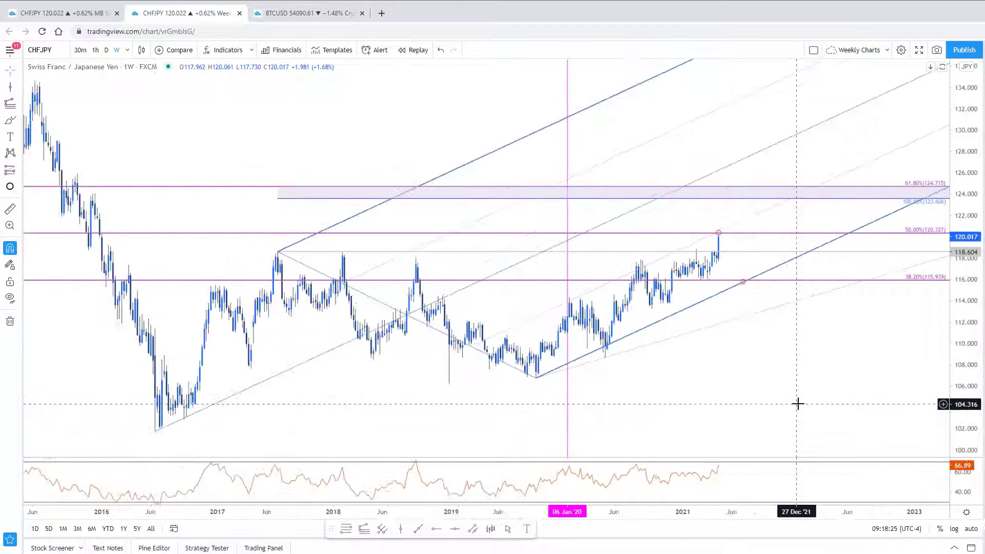
{"action": "scroll", "coordinate": [801, 405], "scroll_direction": "down", "scroll_amount": 1}
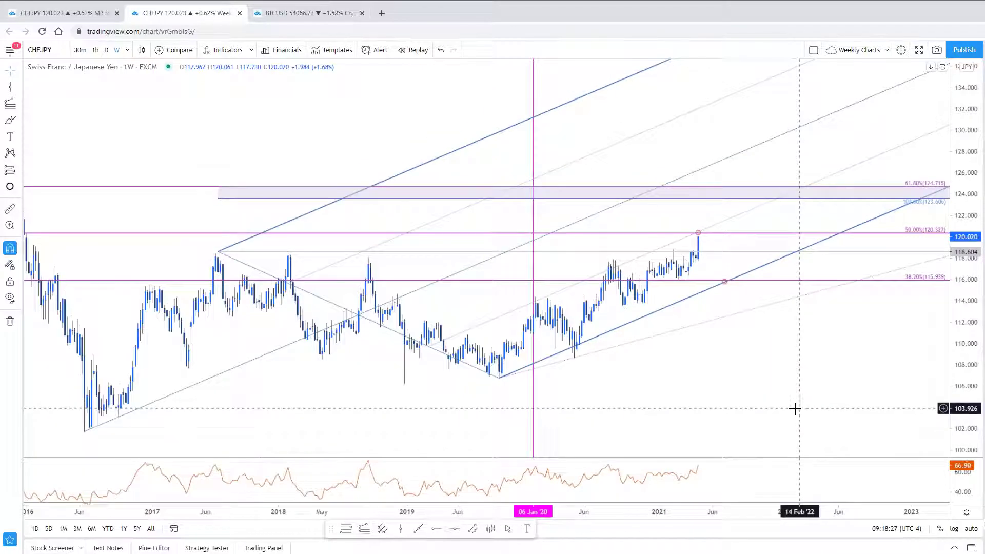
{"action": "left_click_drag", "start_coordinate": [650, 374], "coordinate": [542, 386]}
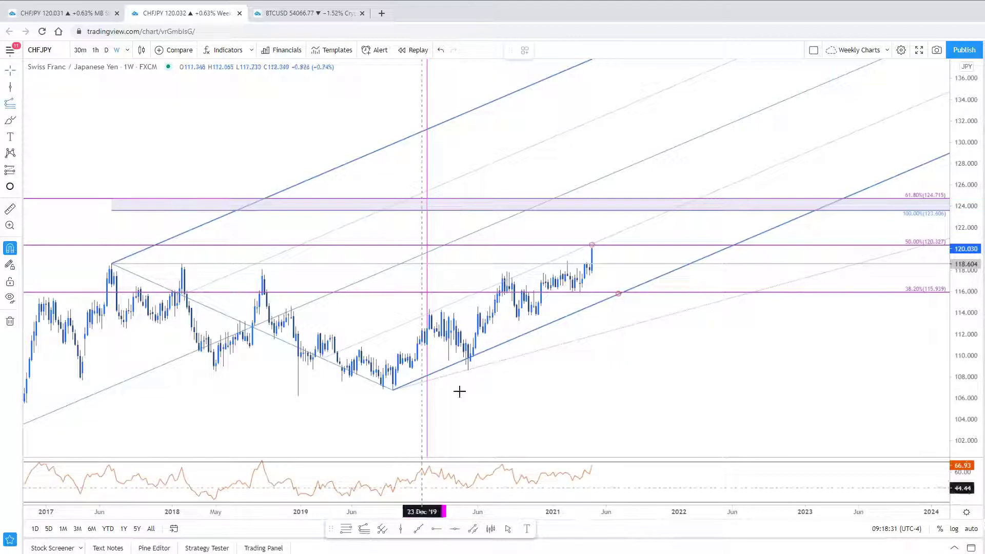
{"action": "left_click", "coordinate": [467, 382]}
{"action": "left_click", "coordinate": [509, 258]}
{"action": "left_click", "coordinate": [518, 325]}
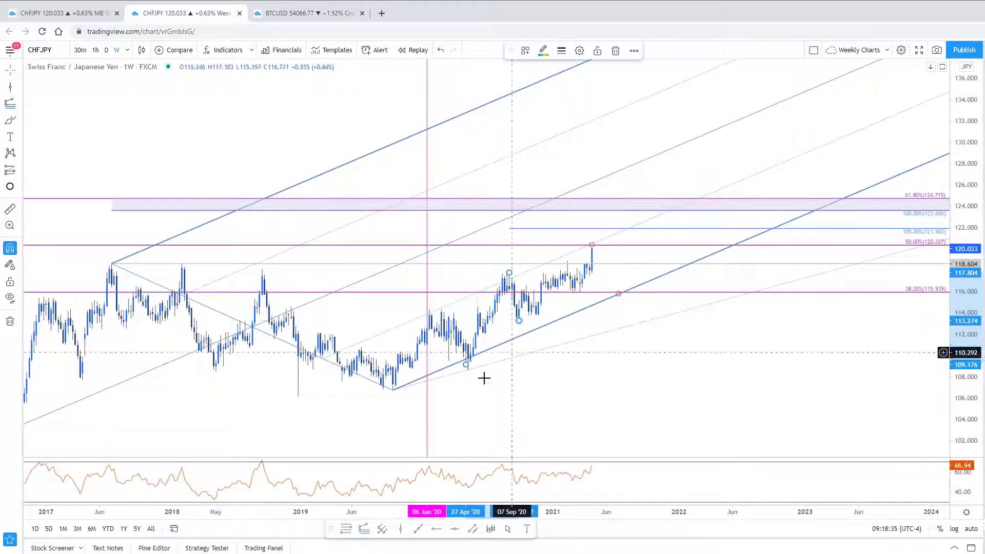
Move the new Fib extension's first anchor onto the wick low of the May 2020 swing
{"action": "left_click_drag", "start_coordinate": [469, 376], "coordinate": [471, 379]}
{"action": "left_click", "coordinate": [501, 405]}
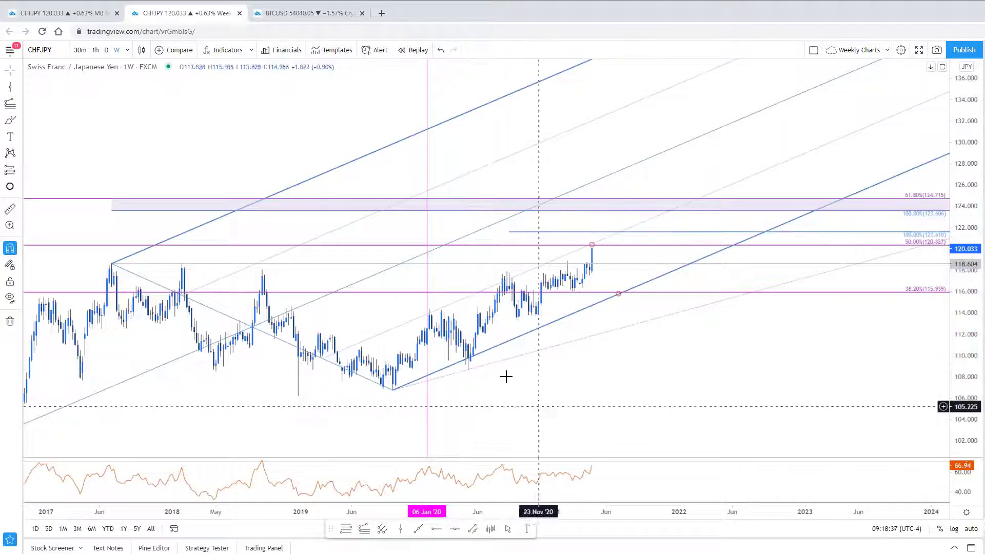
{"action": "left_click", "coordinate": [518, 237]}
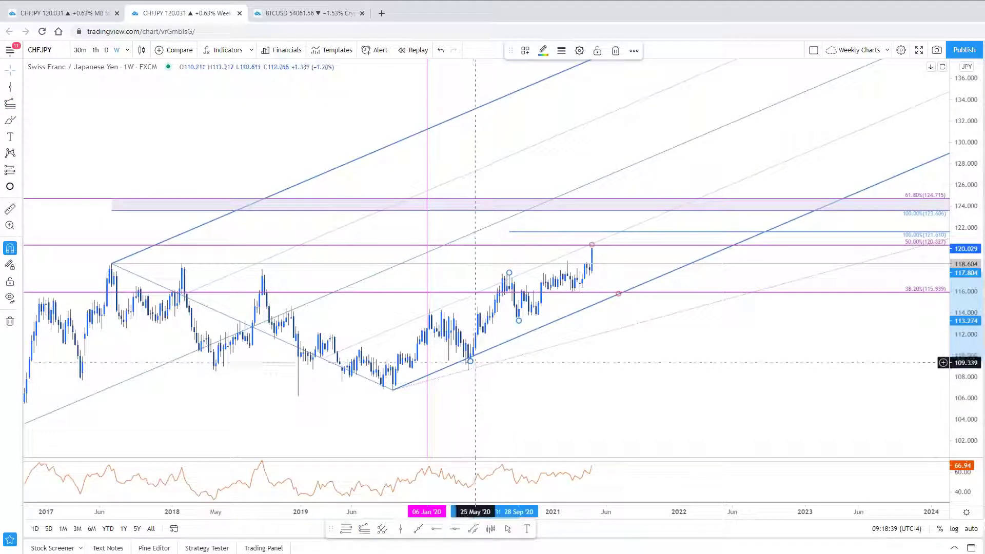
{"action": "left_click_drag", "start_coordinate": [471, 363], "coordinate": [469, 371]}
{"action": "left_click", "coordinate": [503, 392]}
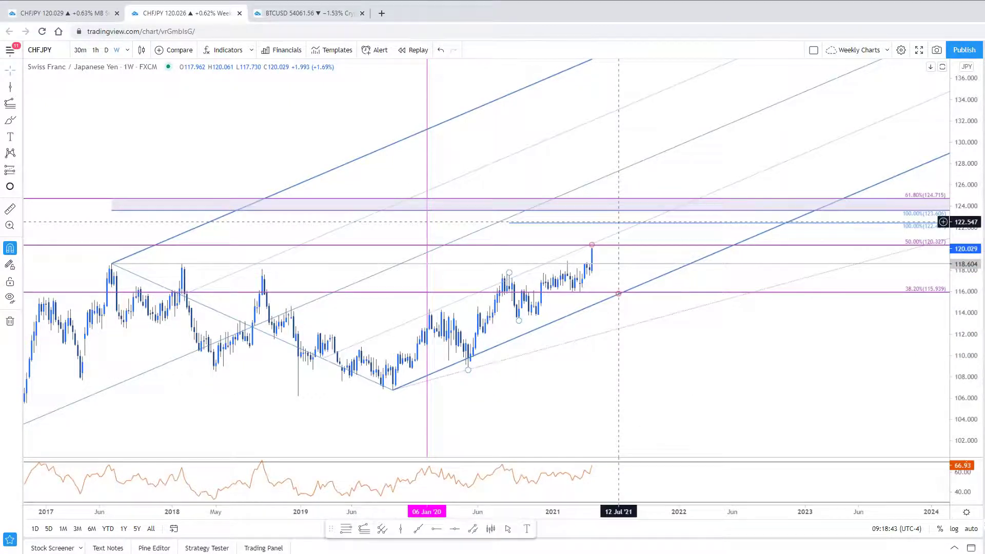
{"action": "left_click_drag", "start_coordinate": [662, 362], "coordinate": [710, 364]}
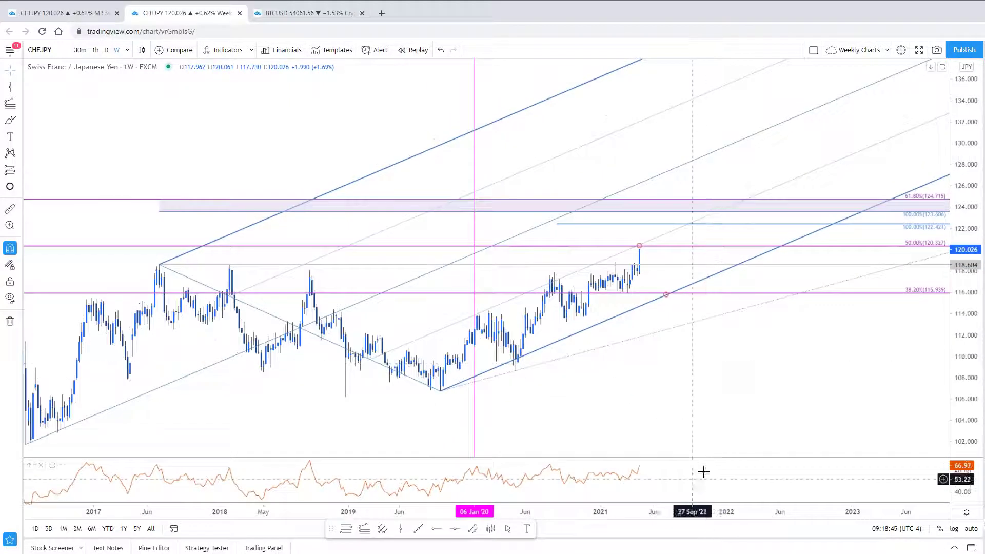
Switch to the daily CHFJPY chart in the MB Standard layout and delete the descending pitchfork drawn from December 2020
{"action": "left_click", "coordinate": [95, 19]}
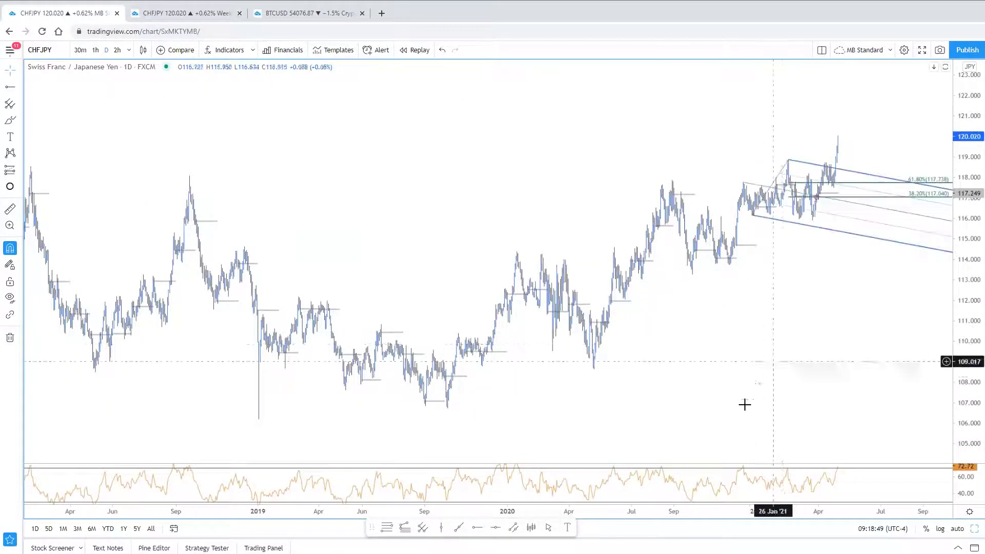
{"action": "scroll", "coordinate": [747, 357], "scroll_direction": "up", "scroll_amount": 5}
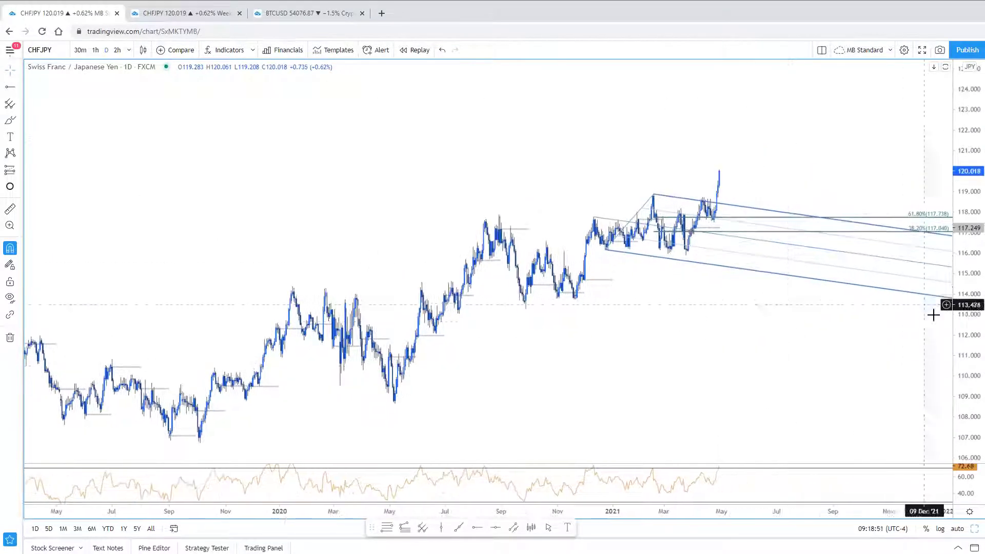
{"action": "left_click_drag", "start_coordinate": [831, 88], "coordinate": [745, 132]}
{"action": "scroll", "coordinate": [543, 345], "scroll_direction": "up", "scroll_amount": 4}
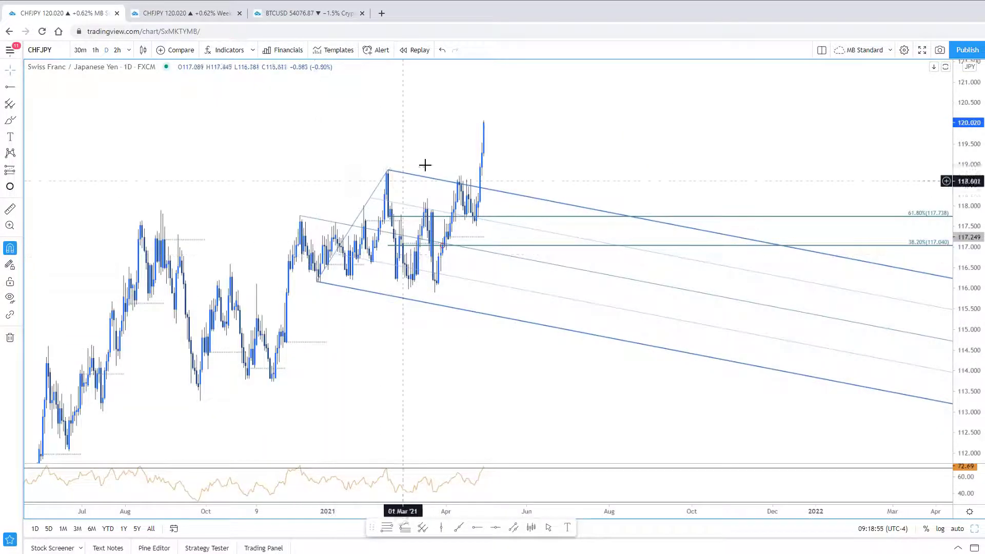
{"action": "left_click", "coordinate": [496, 191]}
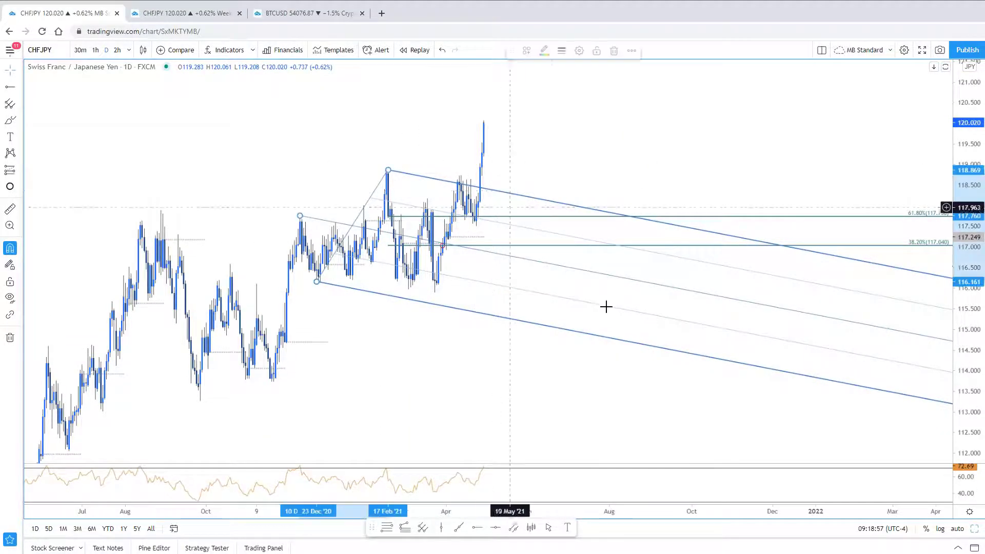
{"action": "left_click_drag", "start_coordinate": [493, 403], "coordinate": [657, 424]}
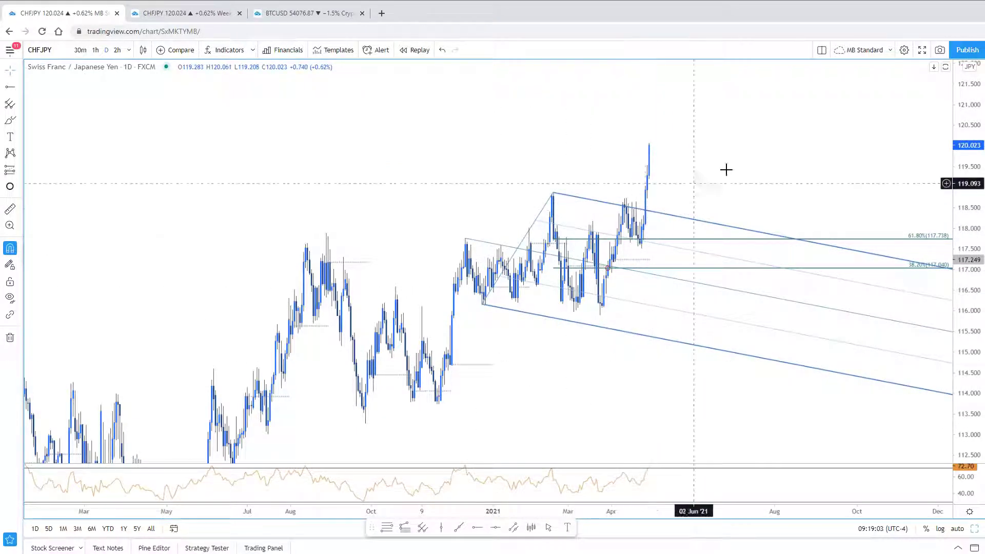
{"action": "left_click", "coordinate": [732, 233]}
{"action": "key", "text": "Delete"}
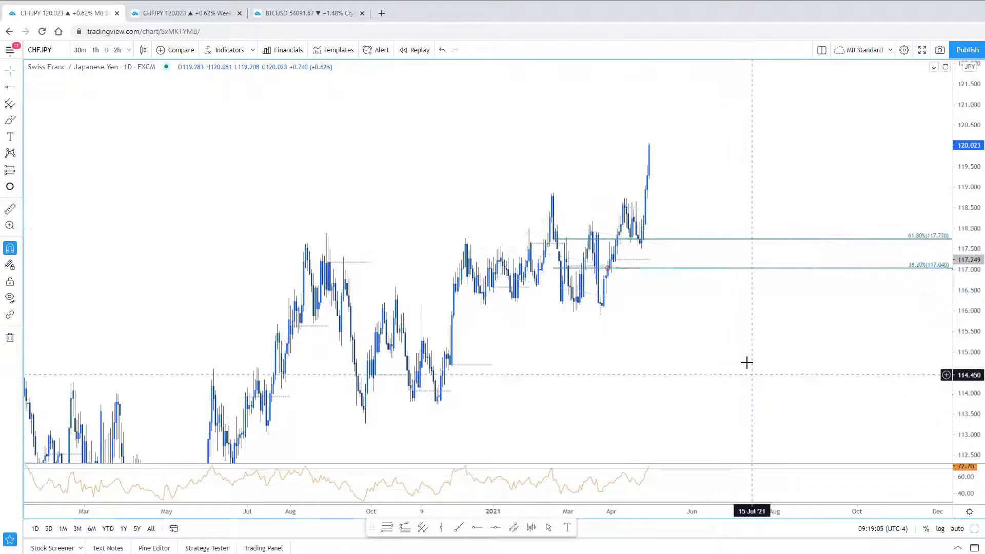
{"action": "left_click_drag", "start_coordinate": [682, 334], "coordinate": [627, 341]}
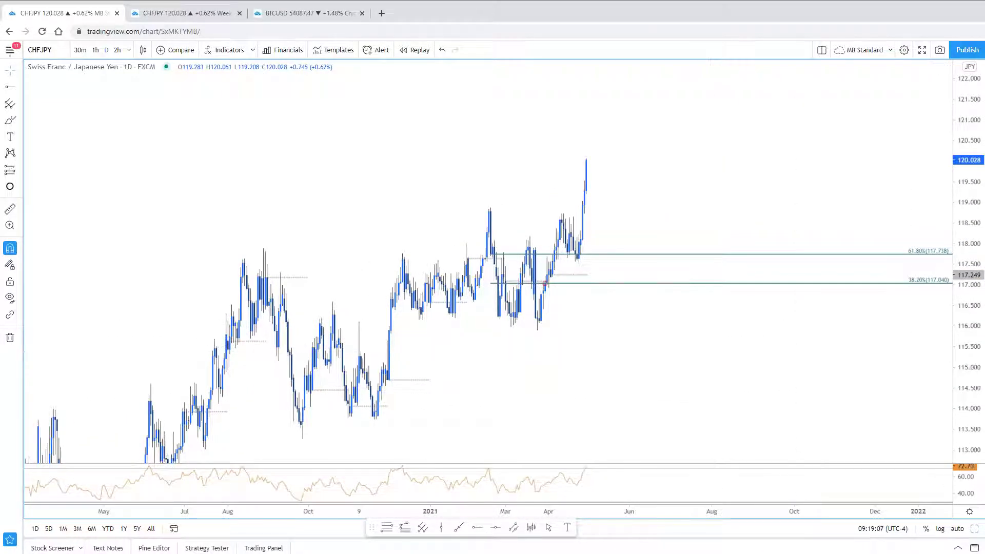
Return to the Weekly Charts layout and load the USDSGD symbol
{"action": "left_click", "coordinate": [188, 13]}
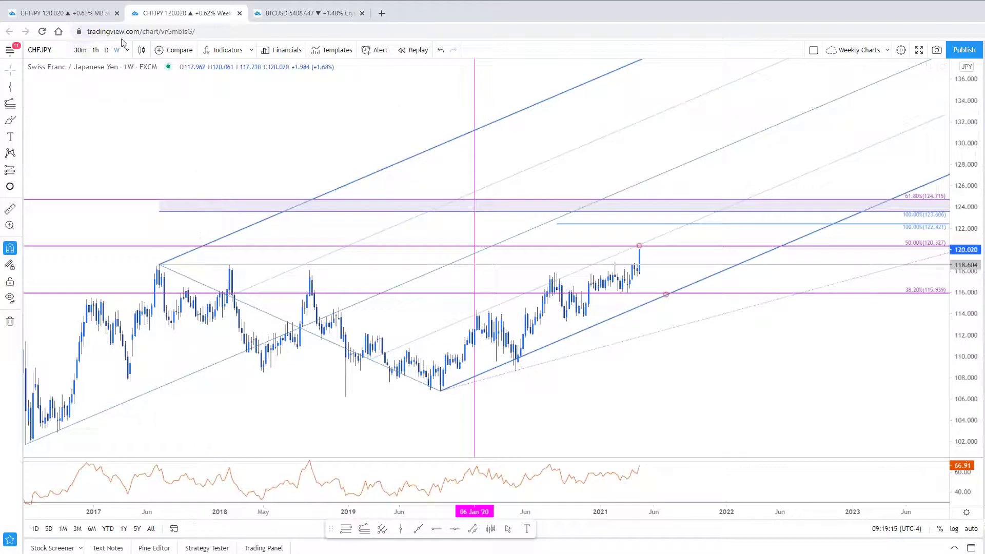
{"action": "left_click", "coordinate": [57, 56]}
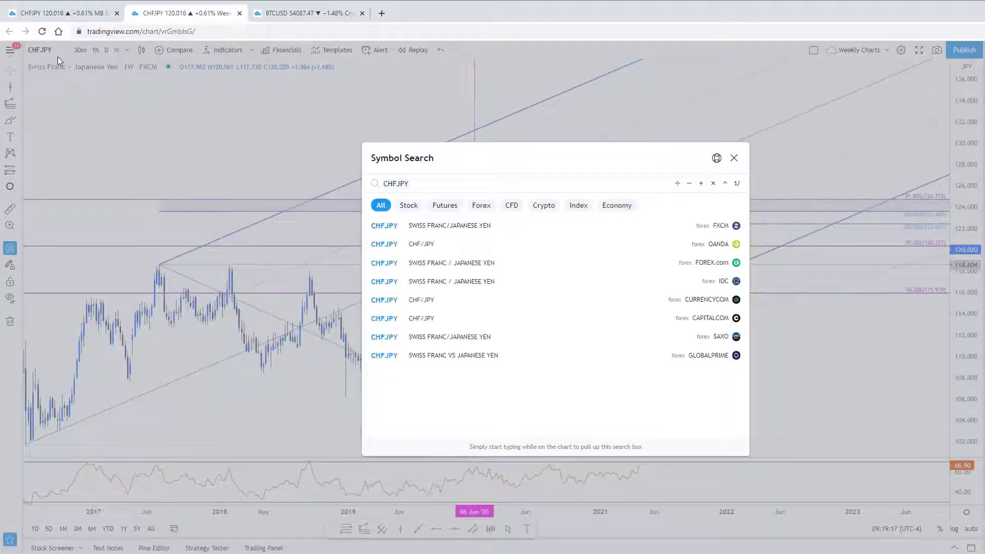
{"action": "type", "text": "USD"}
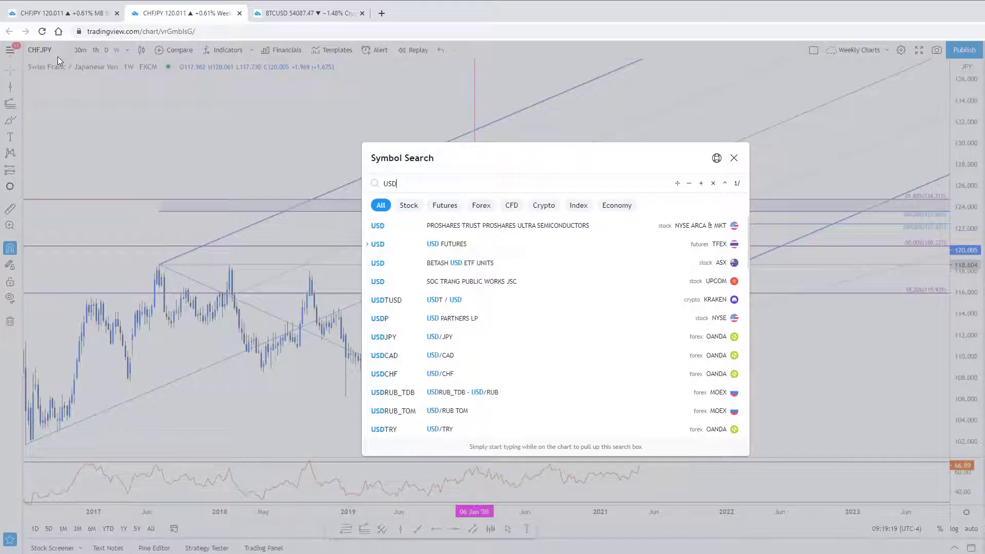
{"action": "type", "text": "S"}
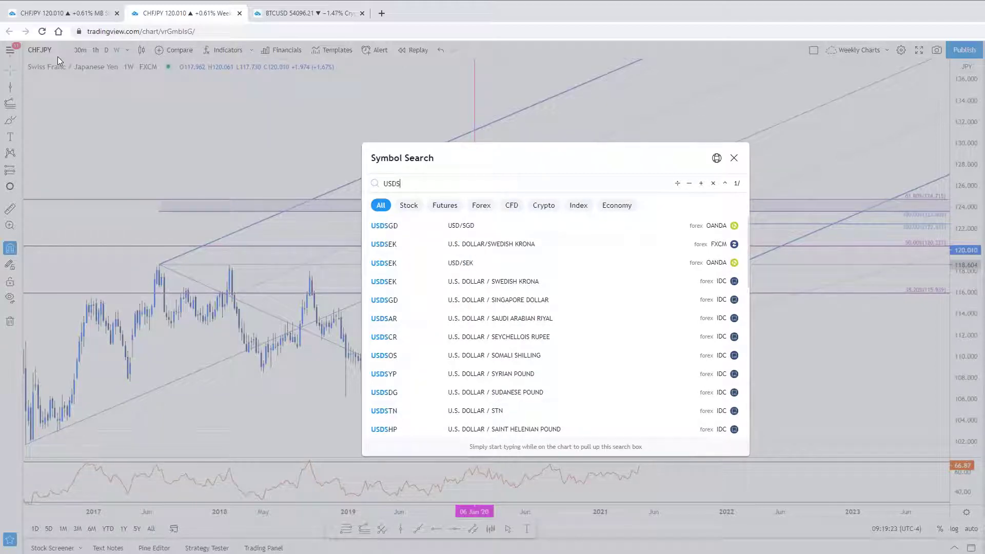
{"action": "type", "text": "GD"}
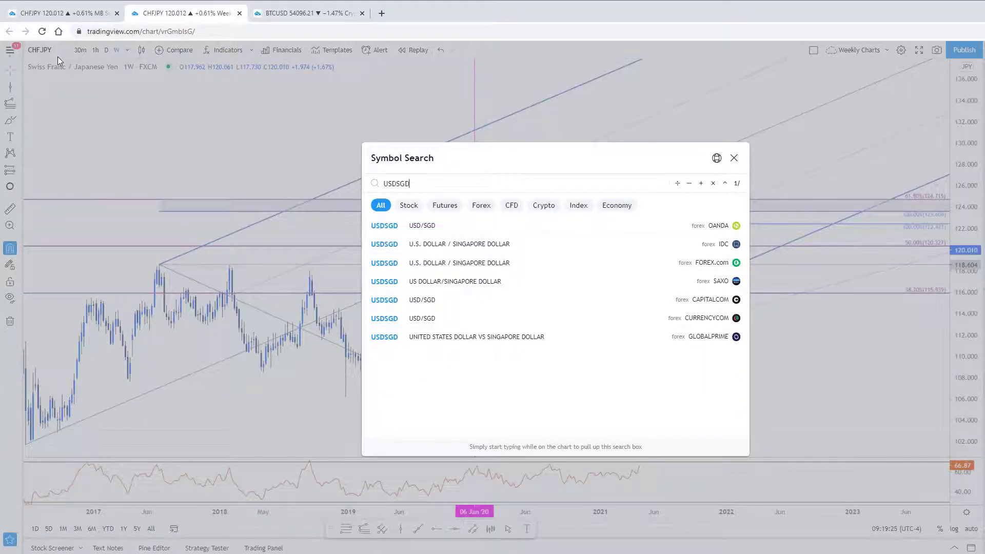
{"action": "key", "text": "Return"}
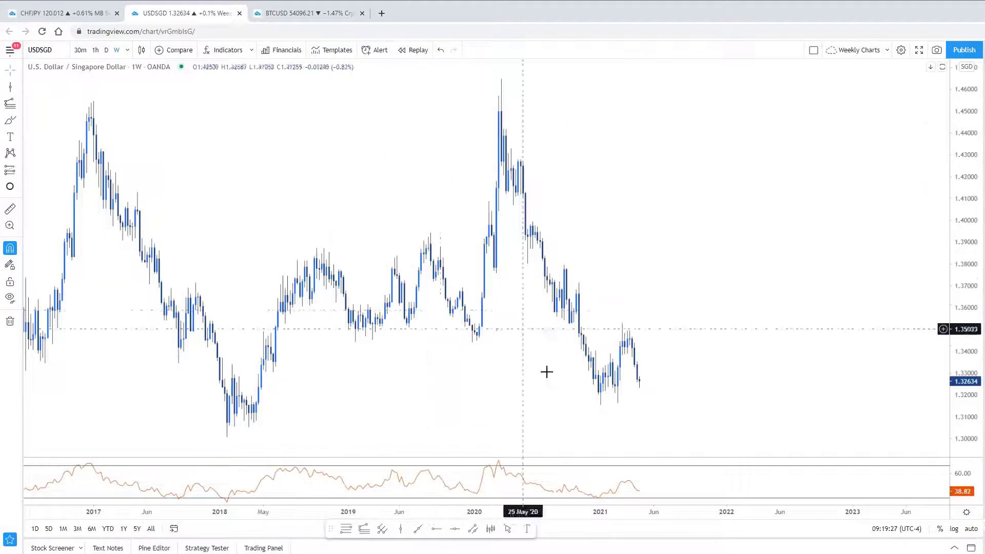
Examine USDSGD's weekly price history back to 2010, including the major swing highs and lows
{"action": "scroll", "coordinate": [545, 372], "scroll_direction": "down", "scroll_amount": 3}
{"action": "left_click_drag", "start_coordinate": [966, 263], "coordinate": [966, 344]}
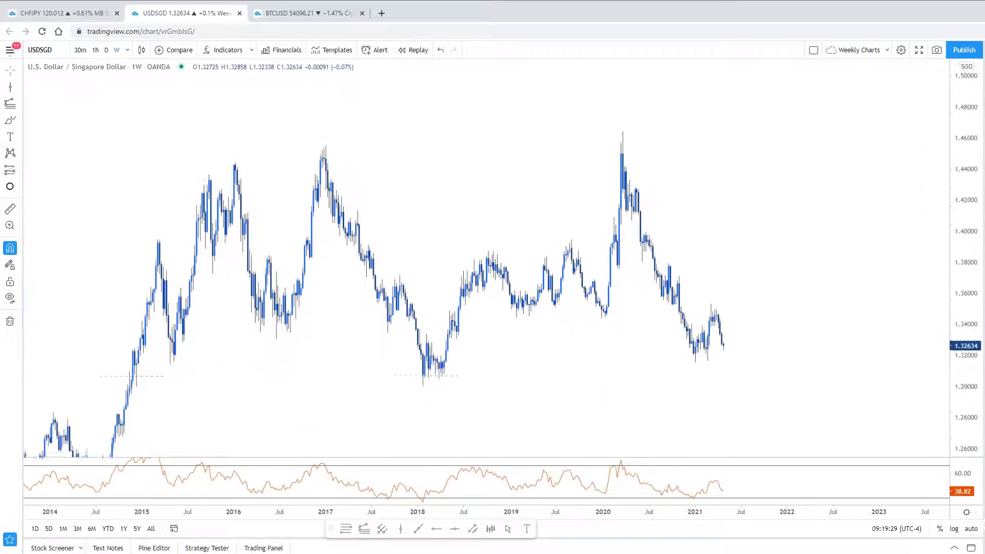
{"action": "scroll", "coordinate": [857, 429], "scroll_direction": "up", "scroll_amount": 3}
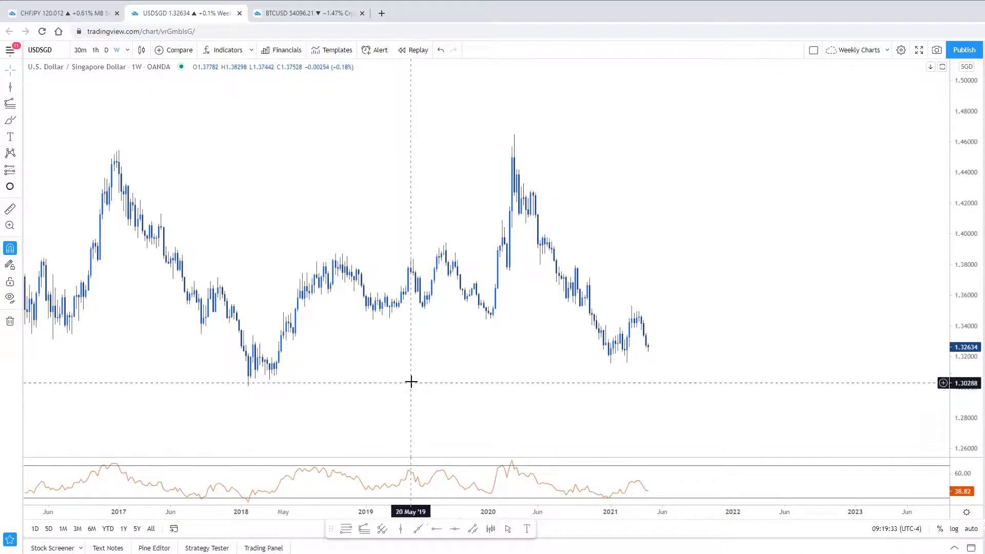
{"action": "left_click_drag", "start_coordinate": [418, 380], "coordinate": [430, 382]}
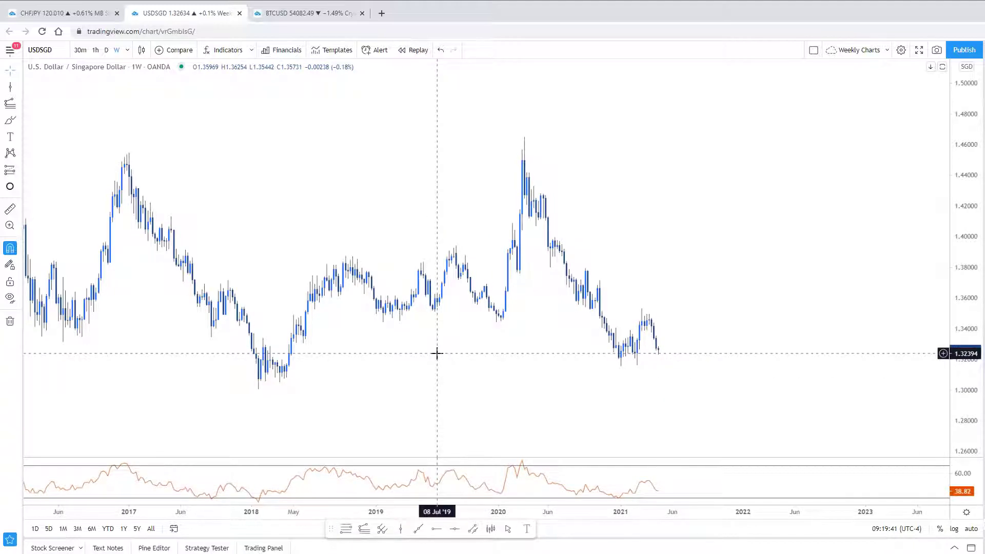
{"action": "scroll", "coordinate": [483, 388], "scroll_direction": "down", "scroll_amount": 9}
{"action": "scroll", "coordinate": [662, 441], "scroll_direction": "up", "scroll_amount": 15}
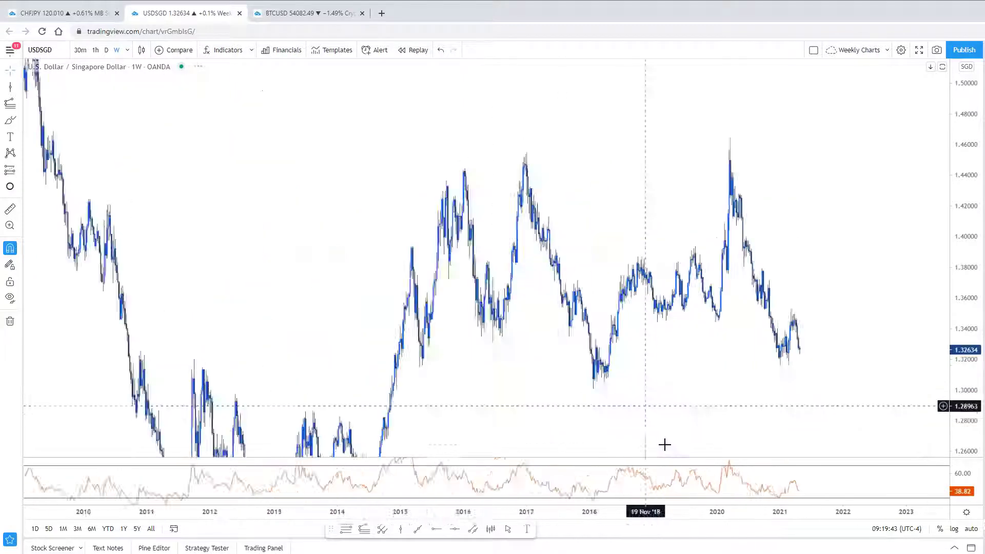
{"action": "scroll", "coordinate": [643, 395], "scroll_direction": "down", "scroll_amount": 4}
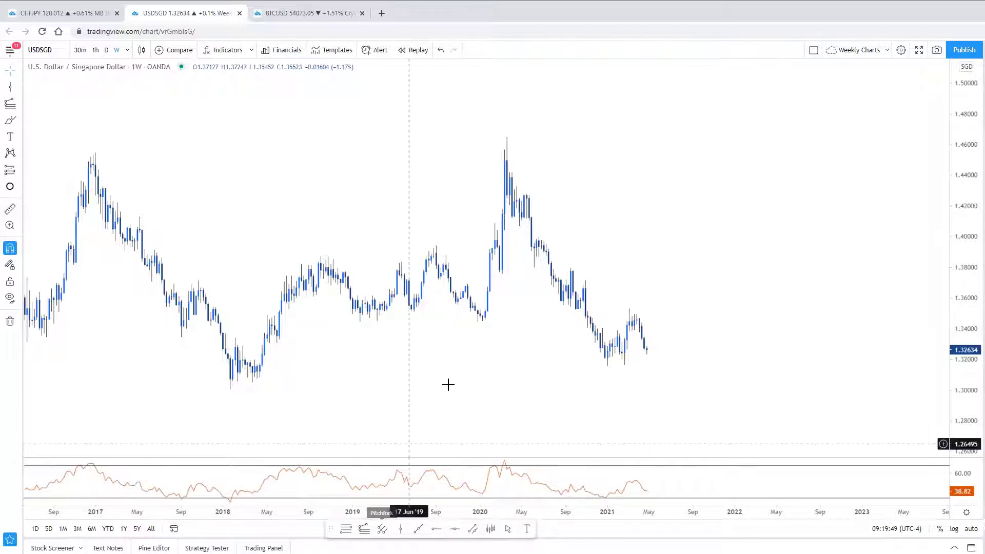
Draw a Fib retracement on USDSGD from the 25 Jul '11 low at 1.19924 to the 23 Mar '20 high at 1.46470
{"action": "scroll", "coordinate": [447, 385], "scroll_direction": "down", "scroll_amount": 5}
{"action": "left_click_drag", "start_coordinate": [965, 165], "coordinate": [945, 286]}
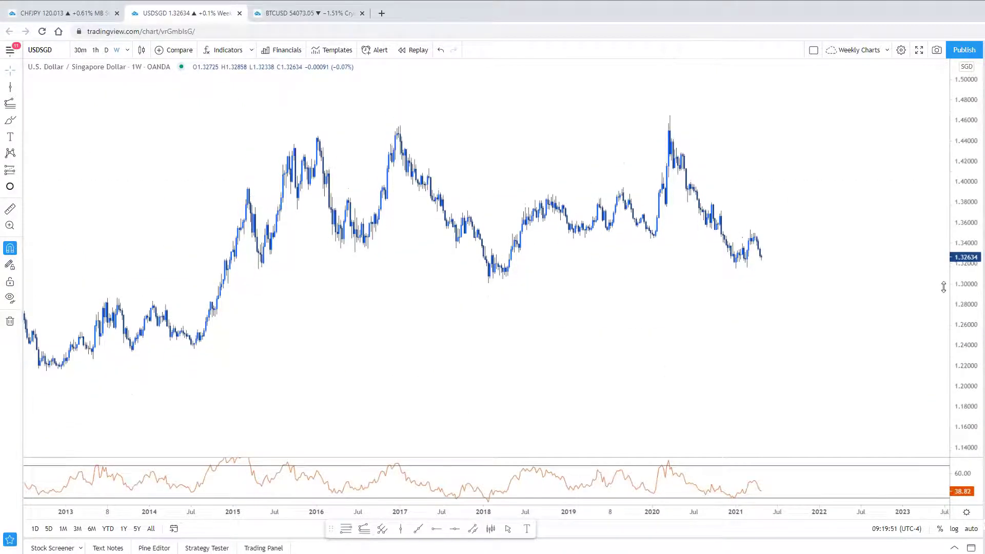
{"action": "scroll", "coordinate": [732, 361], "scroll_direction": "down", "scroll_amount": 5}
{"action": "left_click_drag", "start_coordinate": [719, 366], "coordinate": [609, 403]}
{"action": "scroll", "coordinate": [623, 403], "scroll_direction": "up", "scroll_amount": 2}
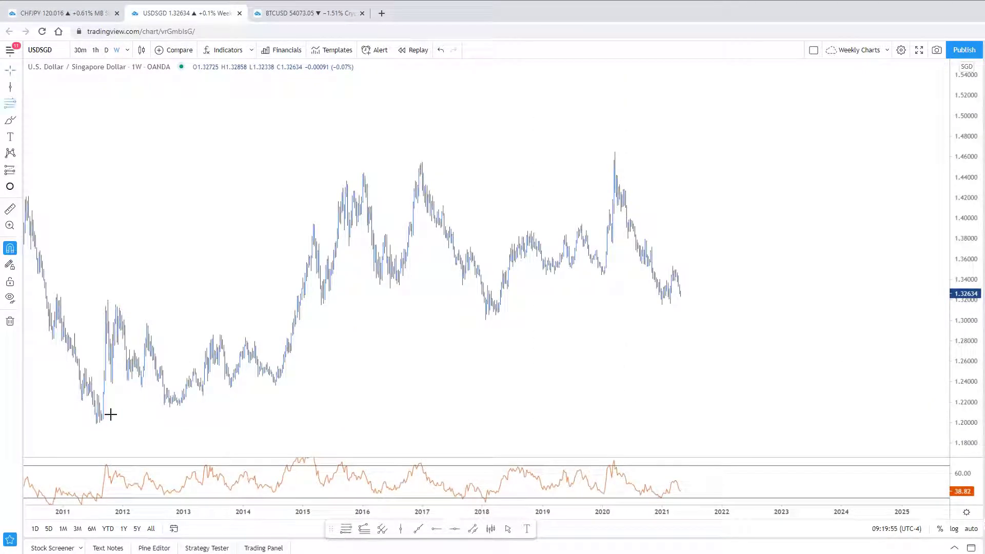
{"action": "left_click", "coordinate": [96, 430]}
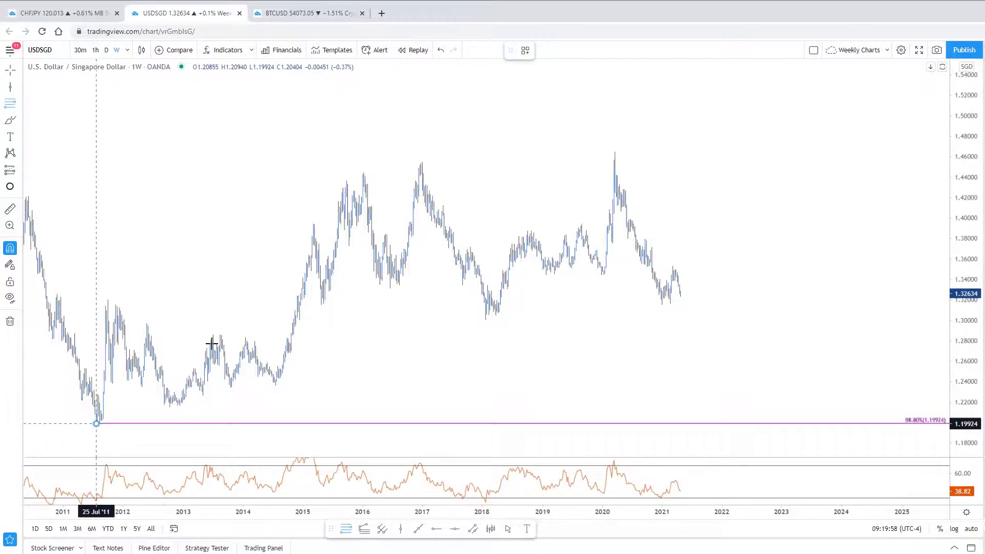
{"action": "left_click", "coordinate": [615, 152]}
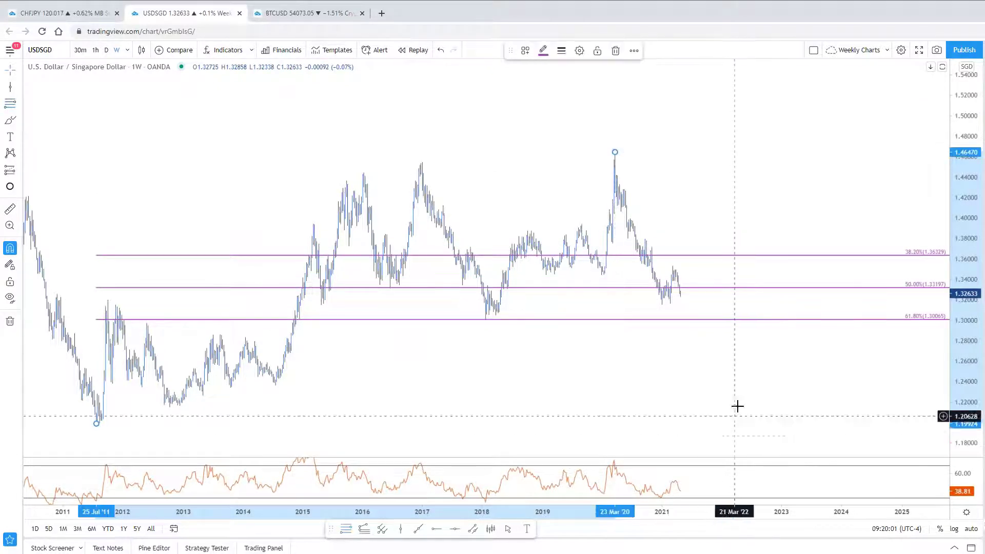
Hide the 0.382 and 0.5 levels of the USDSGD Fib retracement, keeping only the 0.618 level
{"action": "double_click", "coordinate": [806, 288]}
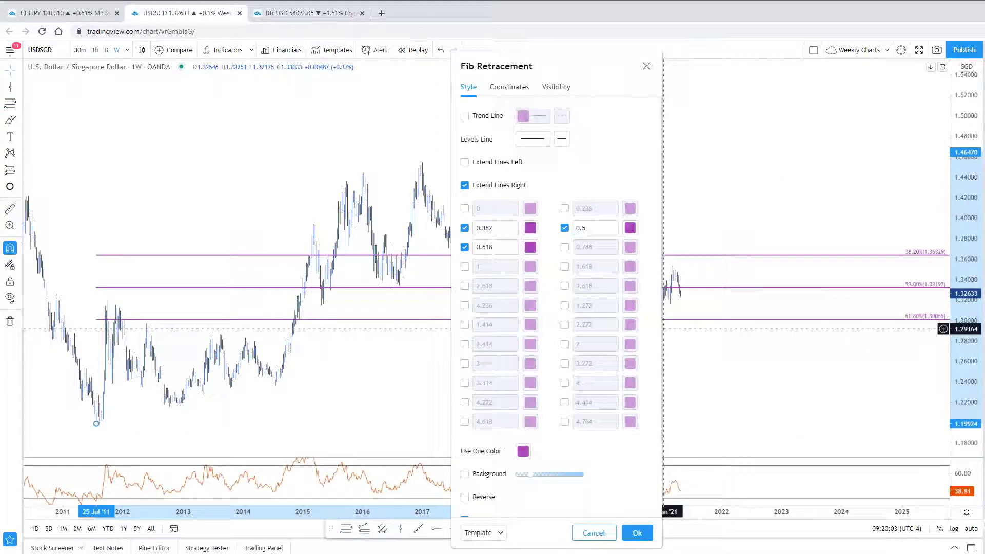
{"action": "left_click_drag", "start_coordinate": [559, 68], "coordinate": [471, 84]}
{"action": "left_click", "coordinate": [471, 248]}
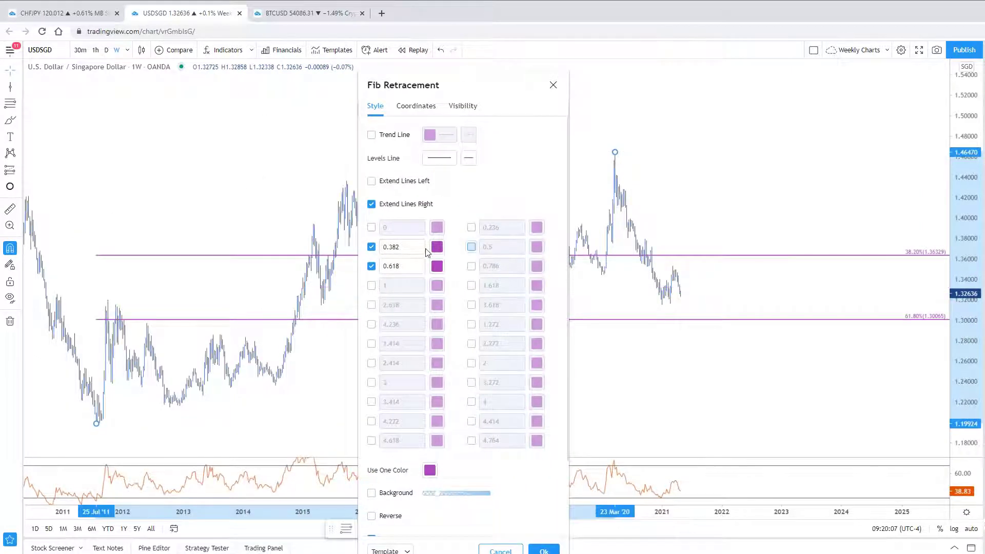
{"action": "left_click", "coordinate": [371, 247]}
{"action": "left_click", "coordinate": [545, 552]}
{"action": "left_click", "coordinate": [719, 385]}
{"action": "scroll", "coordinate": [726, 383], "scroll_direction": "up", "scroll_amount": 4}
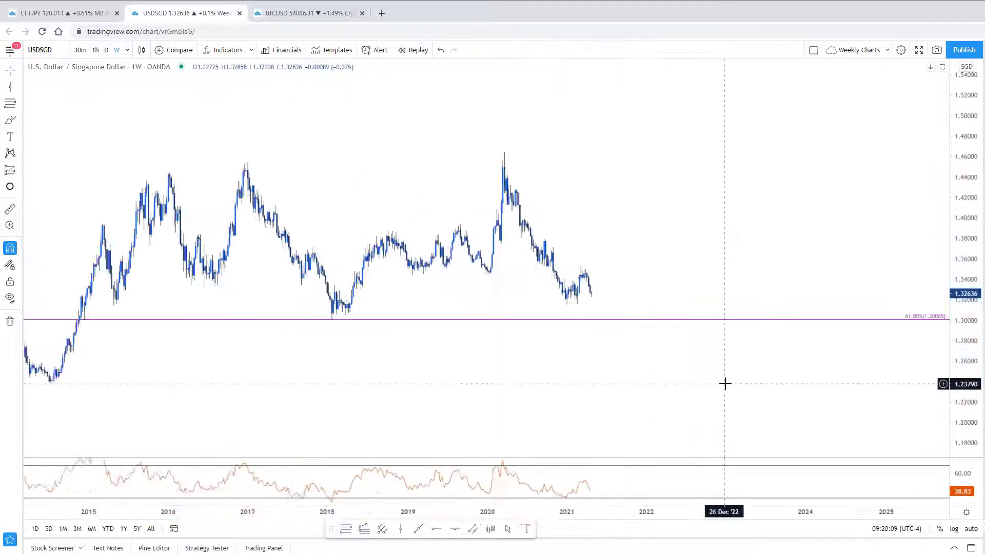
{"action": "scroll", "coordinate": [670, 246], "scroll_direction": "up", "scroll_amount": 3}
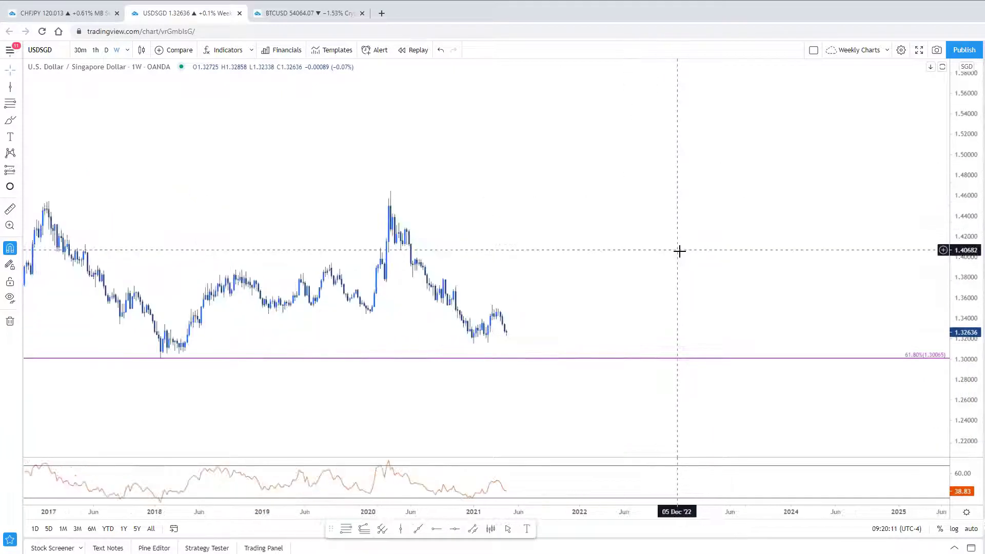
{"action": "left_click_drag", "start_coordinate": [685, 262], "coordinate": [734, 258]}
{"action": "scroll", "coordinate": [672, 302], "scroll_direction": "up", "scroll_amount": 1}
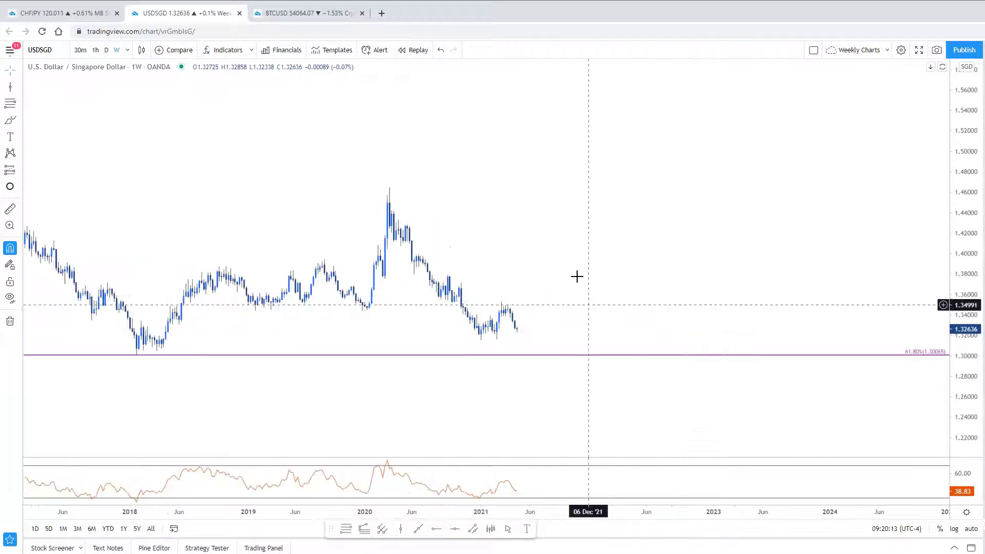
Draw a descending trend line through the 6 Apr '20 and 25 May '20 highs and clone it parallel along the lows below
{"action": "left_click_drag", "start_coordinate": [576, 275], "coordinate": [645, 264]}
{"action": "left_click", "coordinate": [419, 529]}
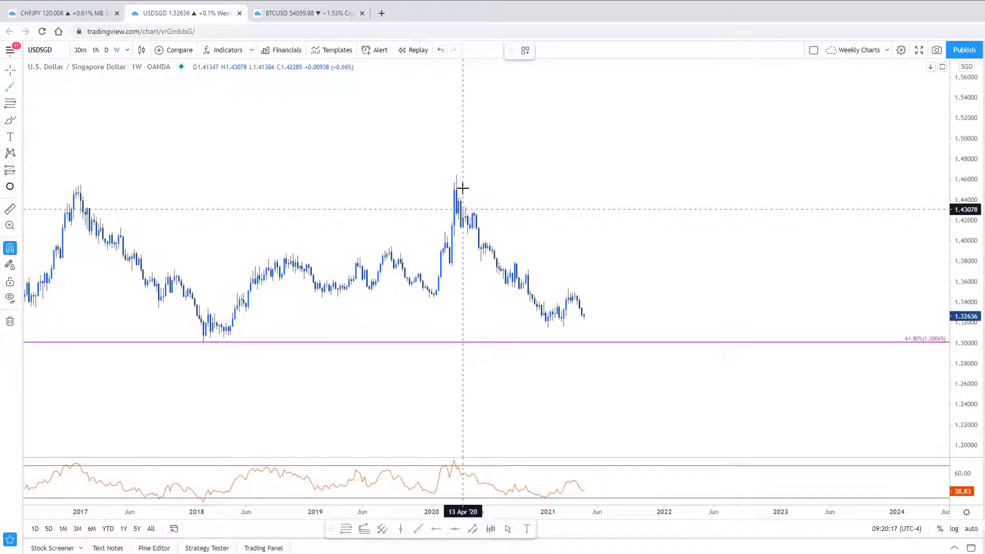
{"action": "left_click", "coordinate": [461, 188]}
{"action": "left_click", "coordinate": [476, 212]}
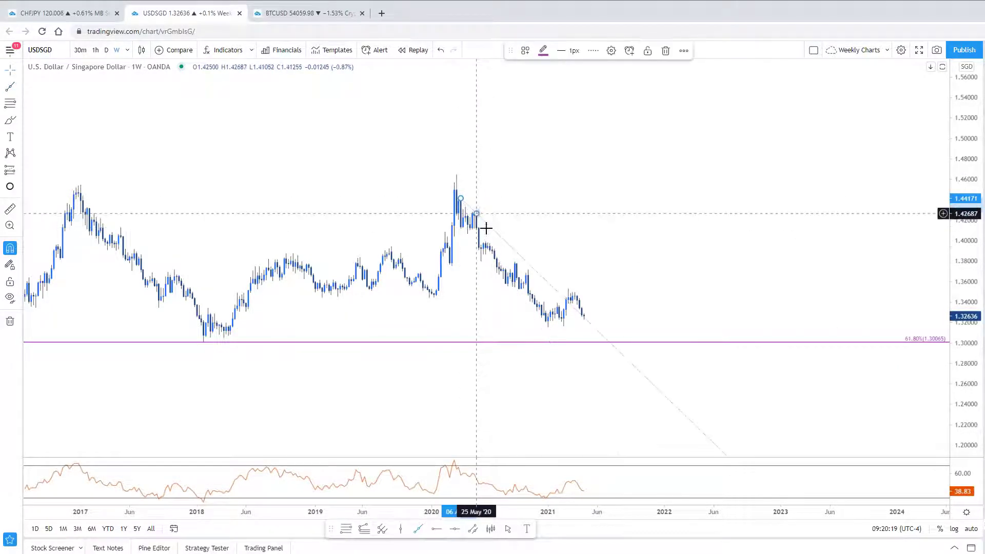
{"action": "left_click_drag", "start_coordinate": [535, 275], "coordinate": [530, 316]}
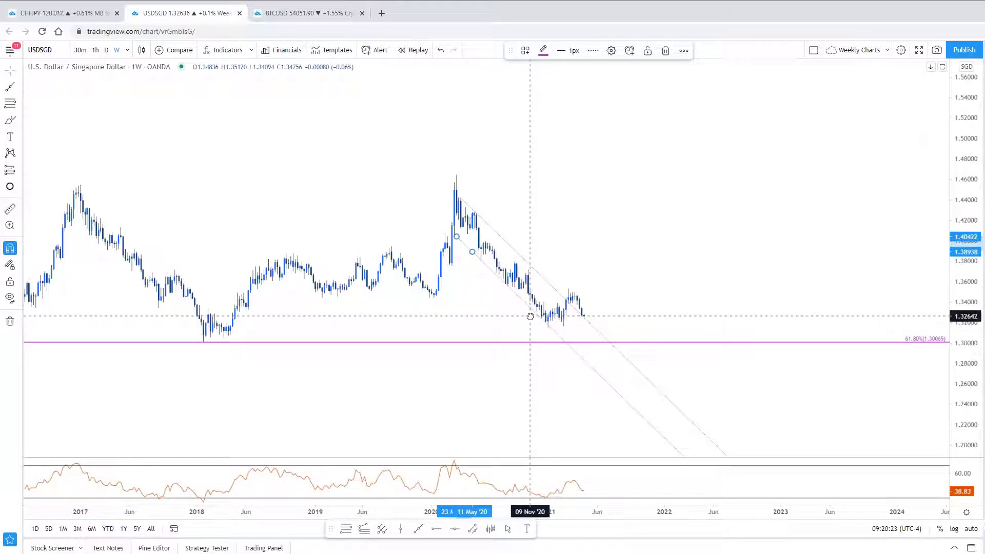
{"action": "left_click", "coordinate": [586, 443]}
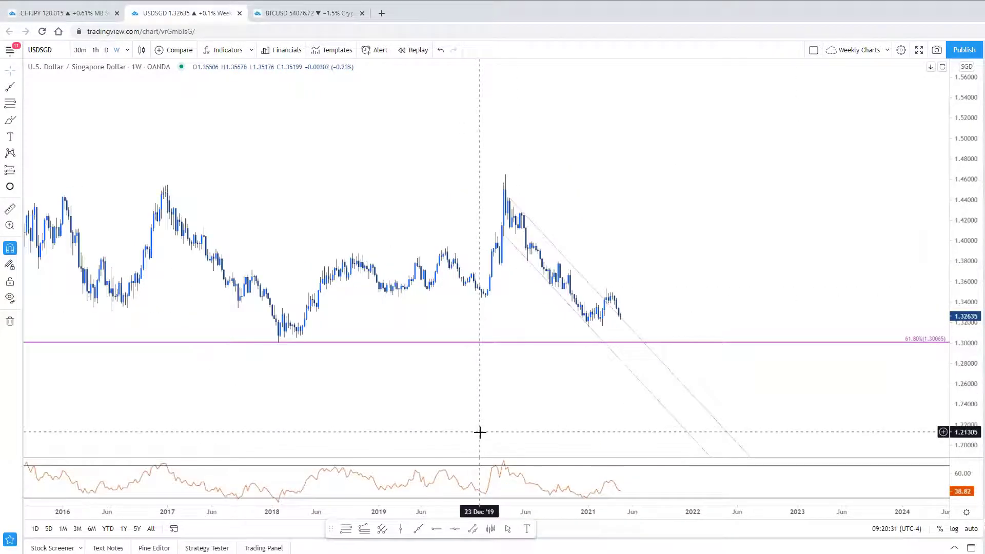
Draw a pitchfork from the 26 Dec '16 high at 1.45372, through the 22 Jan '18 low at 1.30088 and 23 Mar '20 high at 1.46470
{"action": "scroll", "coordinate": [479, 430], "scroll_direction": "up", "scroll_amount": 1}
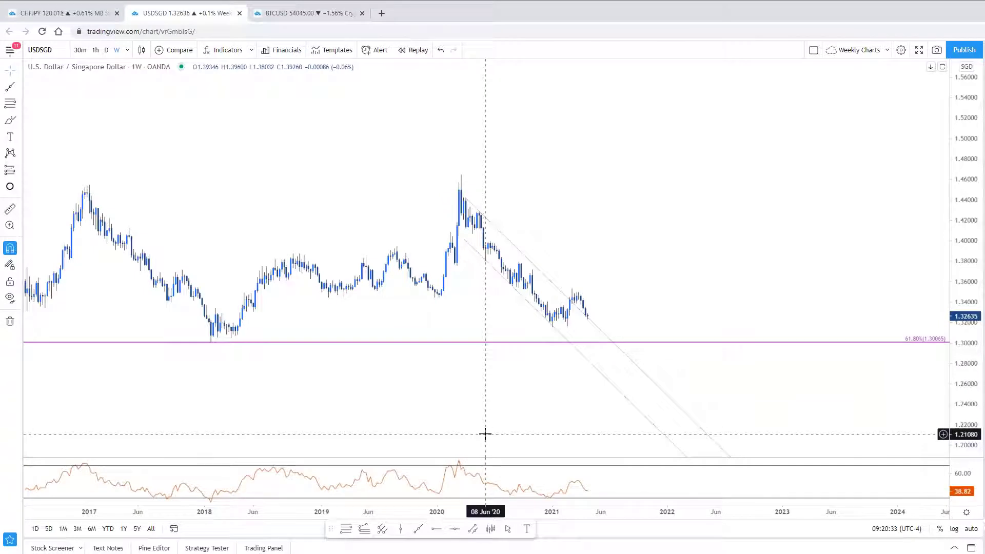
{"action": "left_click_drag", "start_coordinate": [502, 398], "coordinate": [576, 422]}
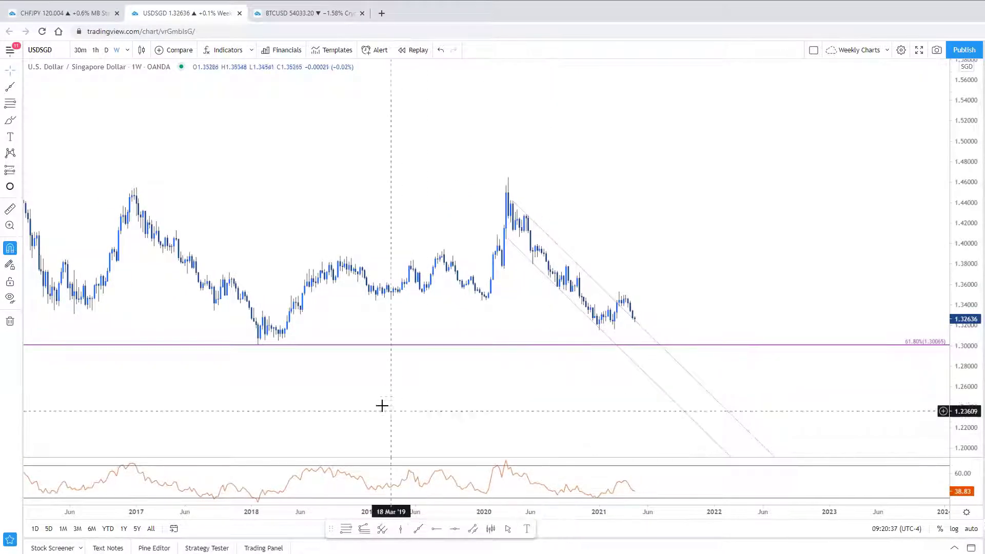
{"action": "scroll", "coordinate": [414, 451], "scroll_direction": "down", "scroll_amount": 3}
{"action": "scroll", "coordinate": [414, 452], "scroll_direction": "up", "scroll_amount": 3}
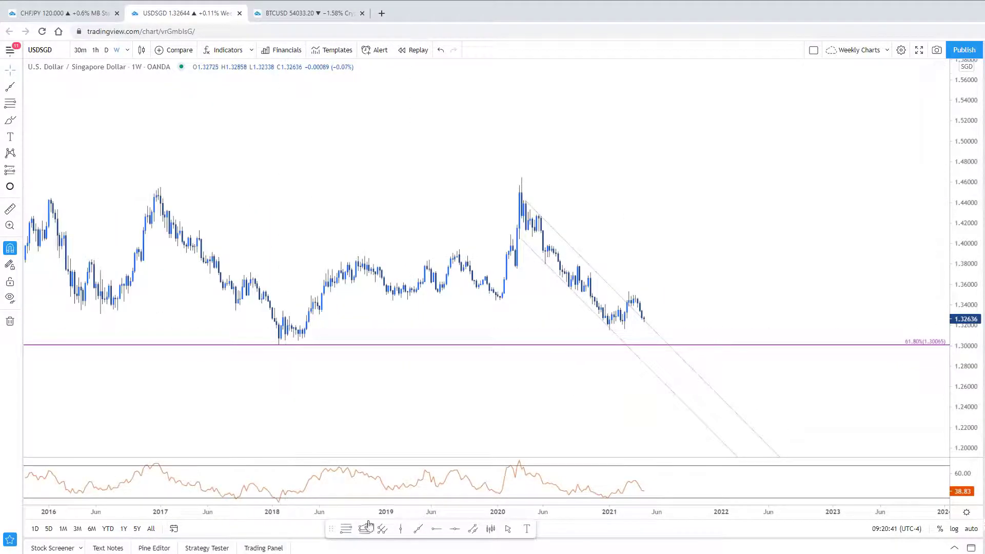
{"action": "left_click", "coordinate": [158, 189]}
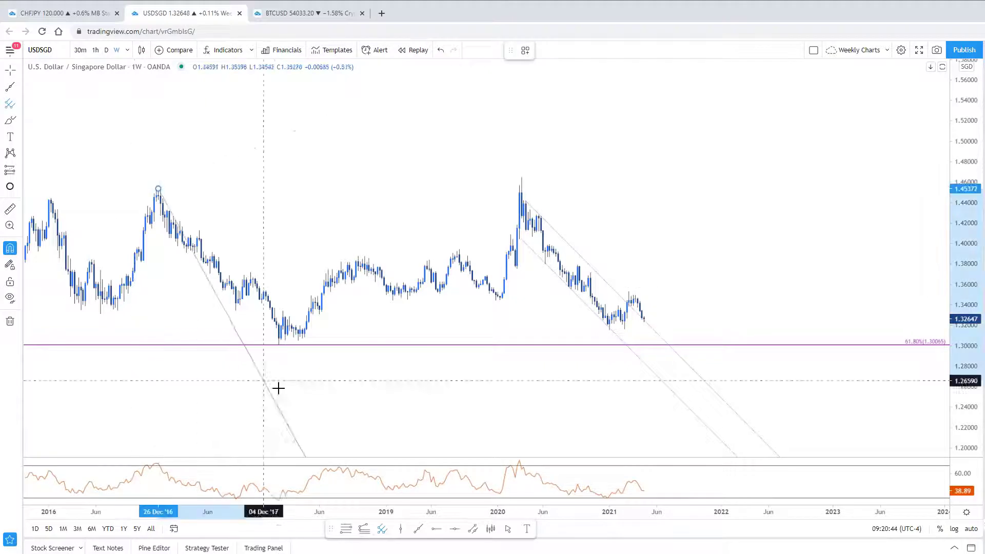
{"action": "left_click", "coordinate": [280, 351]}
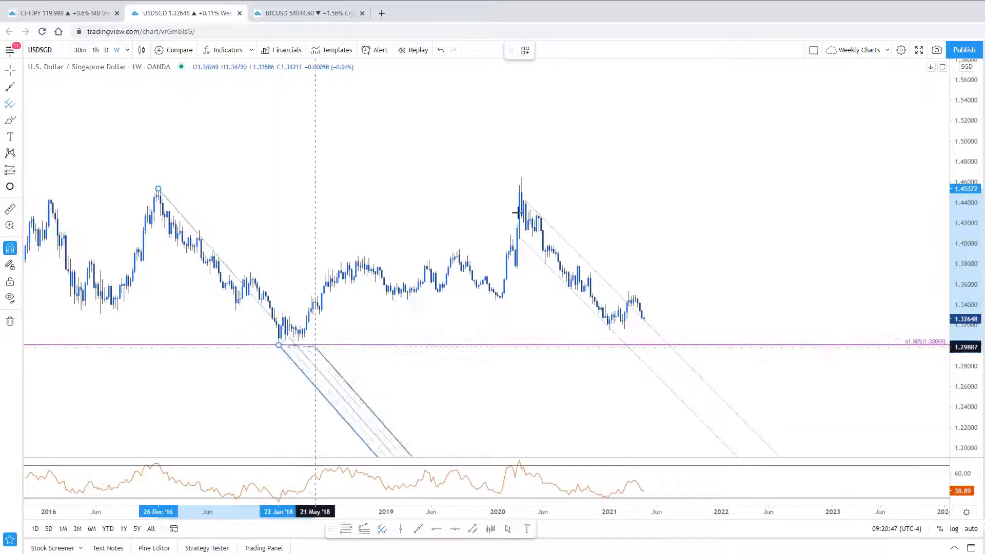
{"action": "left_click", "coordinate": [522, 170]}
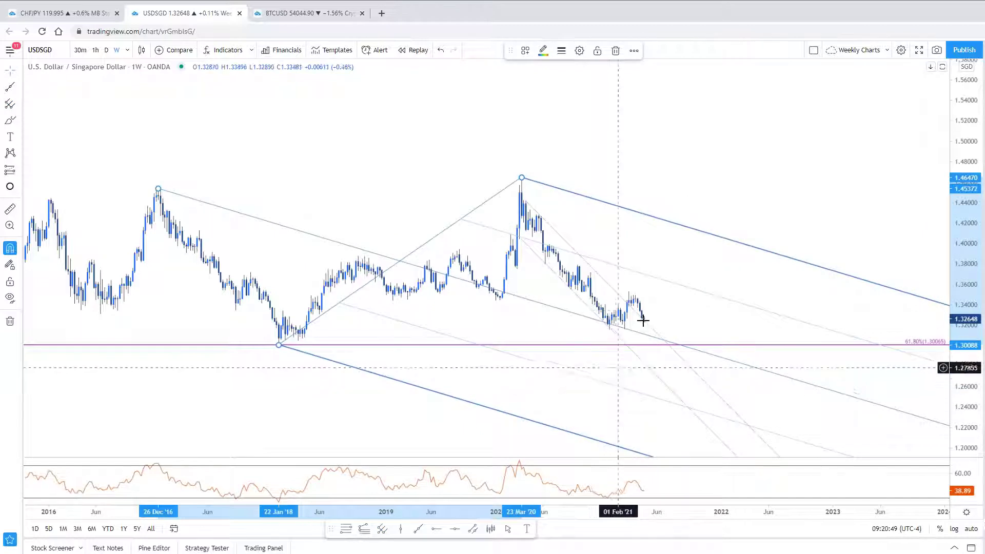
{"action": "left_click", "coordinate": [636, 297]}
{"action": "left_click_drag", "start_coordinate": [637, 297], "coordinate": [599, 286]}
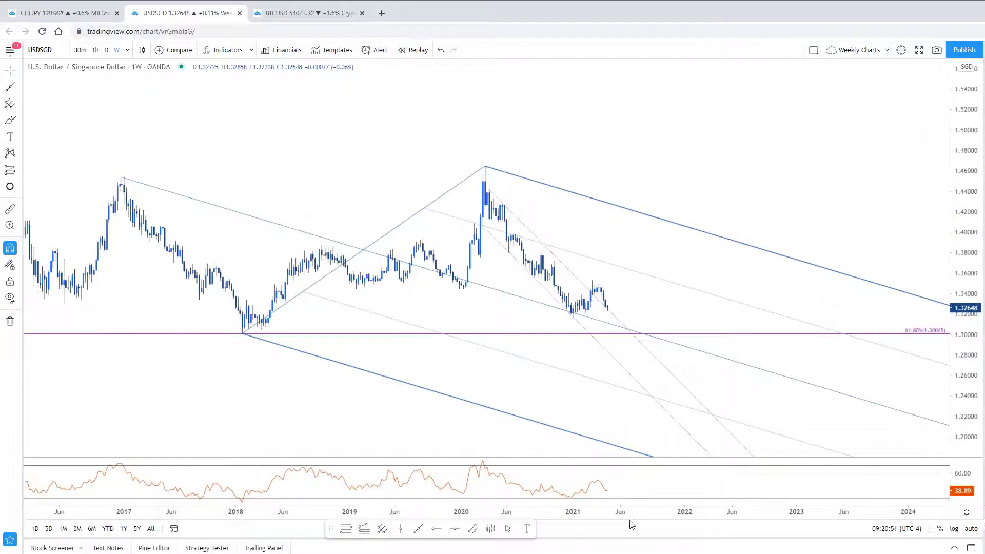
Draw a Fib retracement from the 23 Mar '20 high at 1.46470 to the 4 Jan '21 low at 1.31571
{"action": "scroll", "coordinate": [409, 386], "scroll_direction": "up", "scroll_amount": 1}
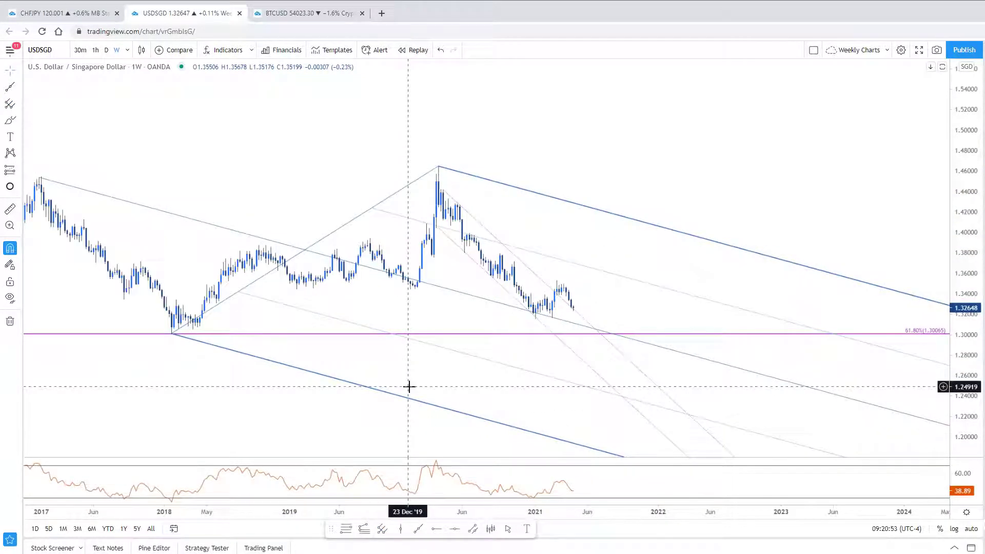
{"action": "left_click", "coordinate": [349, 529]}
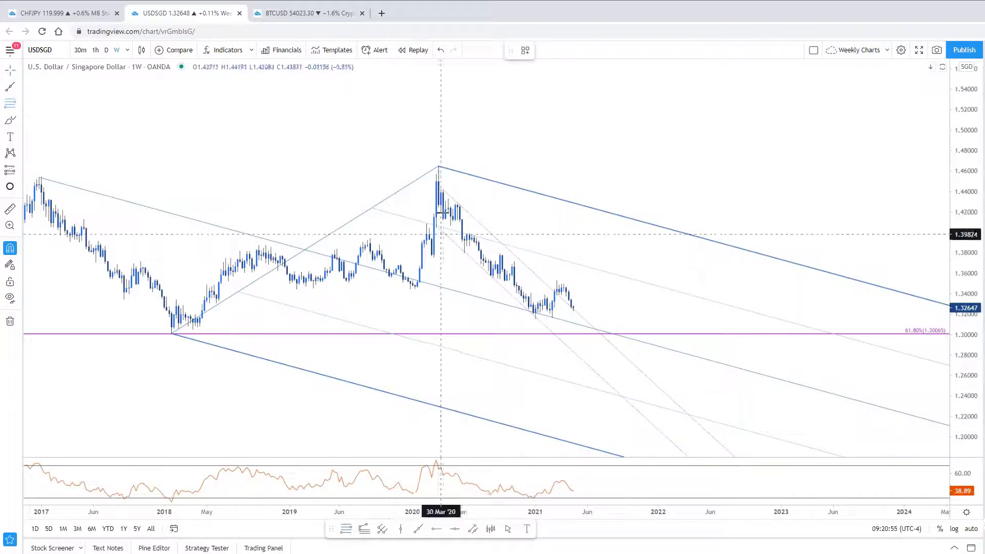
{"action": "left_click", "coordinate": [440, 158]}
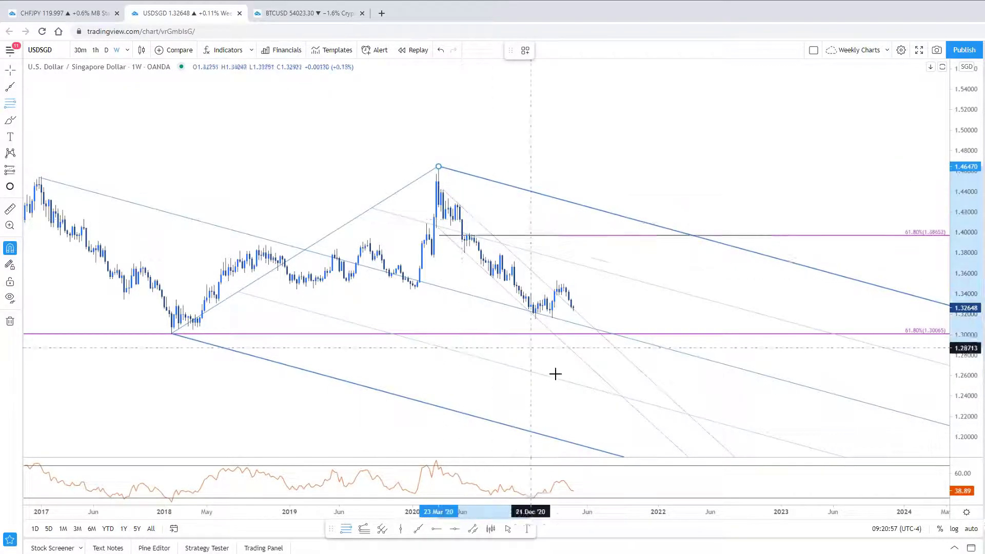
{"action": "left_click", "coordinate": [537, 327]}
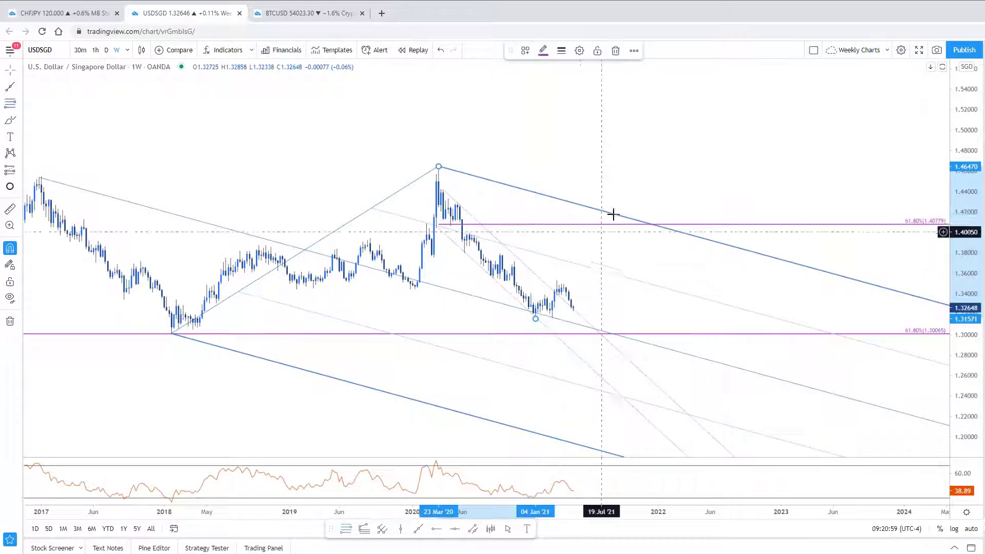
Enable the 0.382 level on the Fib retracement drawn from the March 2020 high
{"action": "double_click", "coordinate": [611, 231]}
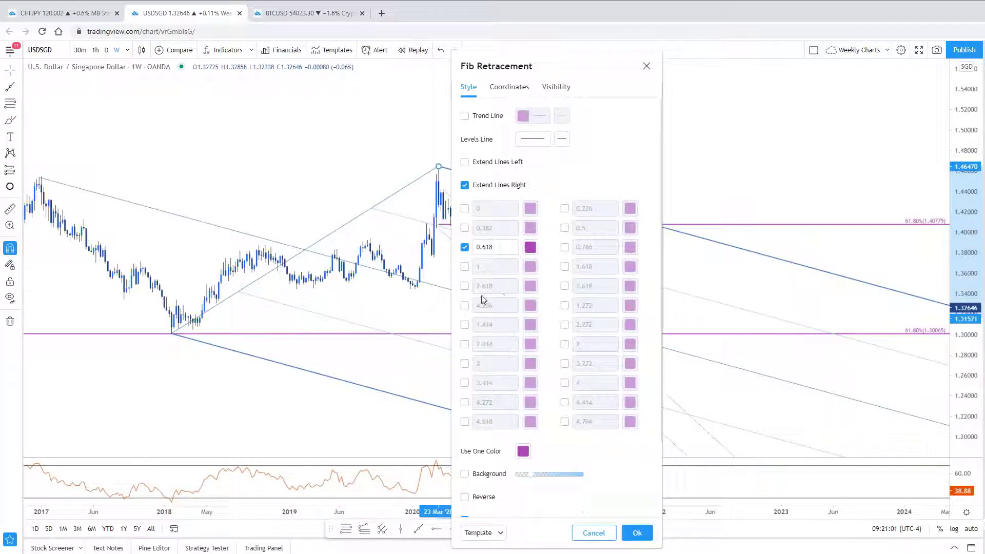
{"action": "left_click", "coordinate": [465, 228]}
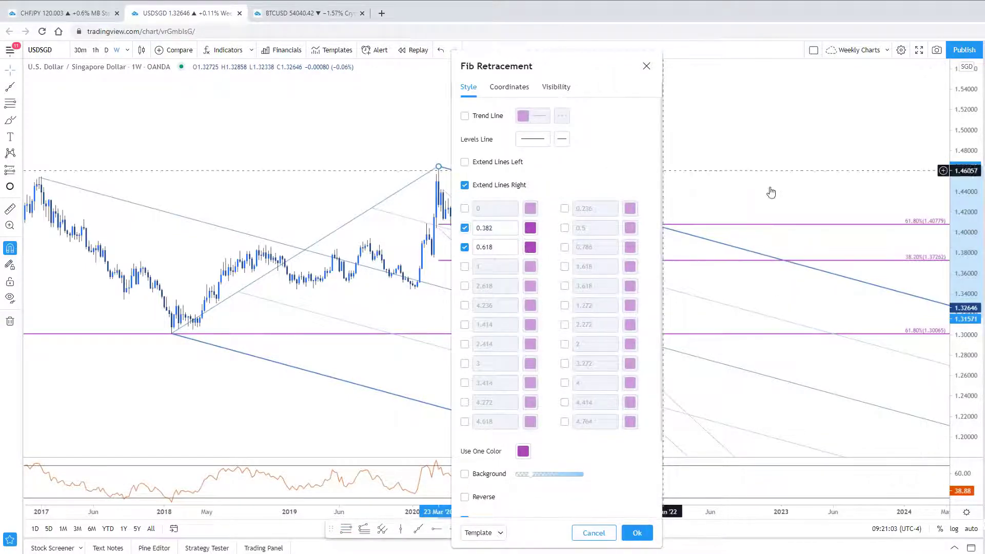
{"action": "key", "text": "Return"}
Mark the 4 Jan '21 low with a vertical line and send that line to the back of the visual order
{"action": "left_click_drag", "start_coordinate": [647, 308], "coordinate": [643, 315]}
{"action": "left_click", "coordinate": [404, 530]}
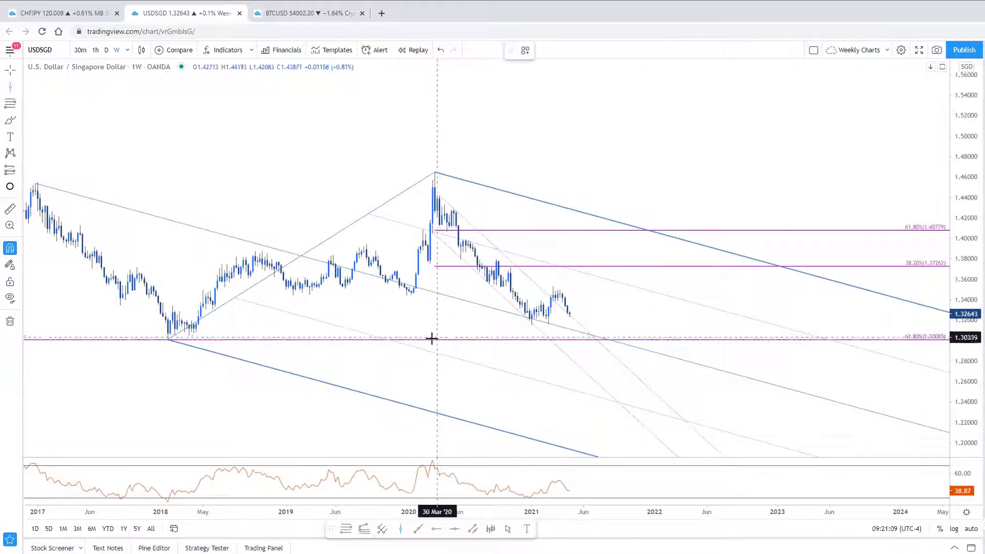
{"action": "left_click", "coordinate": [532, 326]}
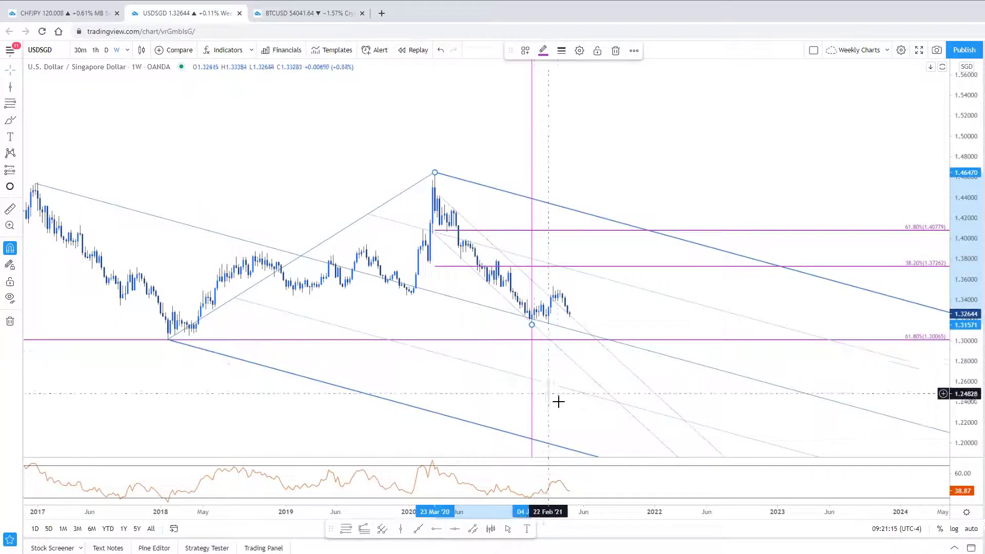
{"action": "right_click", "coordinate": [533, 370]}
{"action": "mouse_move", "coordinate": [605, 413]}
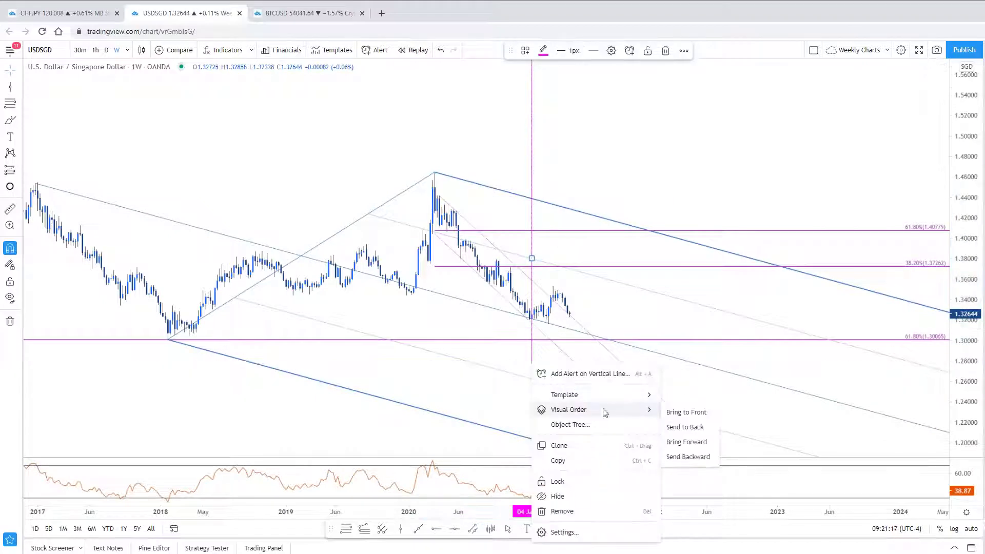
{"action": "left_click", "coordinate": [707, 429]}
{"action": "left_click", "coordinate": [750, 402]}
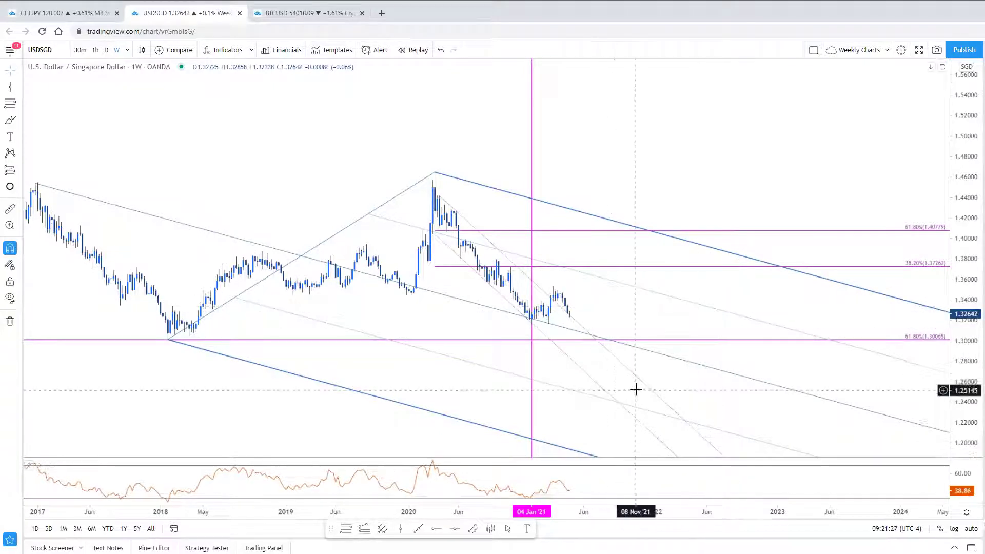
Examine USDSGD's recent weekly price action against the pitchfork median line, the parallel trend lines and the 61.8% retracement at 1.30065
{"action": "left_click_drag", "start_coordinate": [628, 294], "coordinate": [641, 273]}
{"action": "left_click_drag", "start_coordinate": [964, 278], "coordinate": [963, 215]}
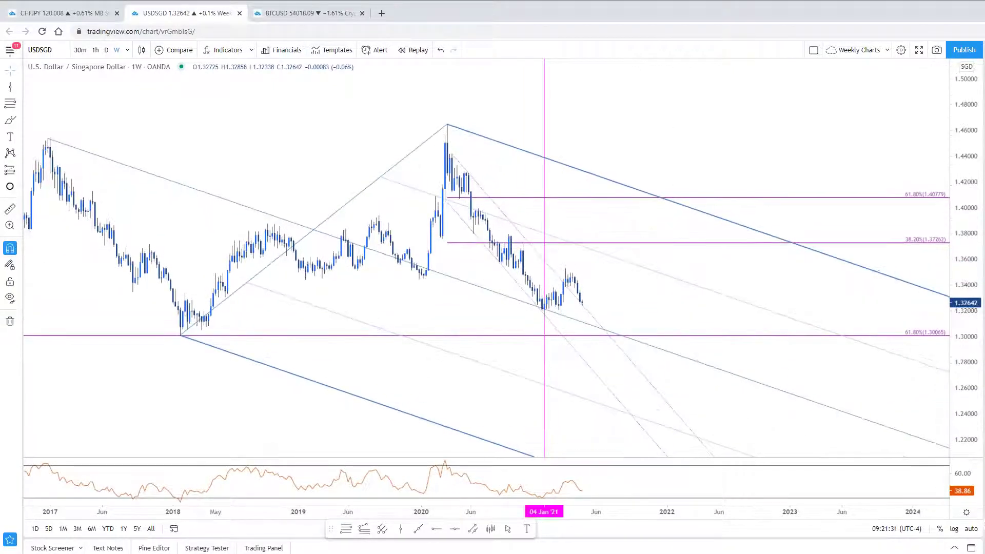
{"action": "left_click_drag", "start_coordinate": [665, 304], "coordinate": [774, 396]}
{"action": "scroll", "coordinate": [440, 361], "scroll_direction": "up", "scroll_amount": 3}
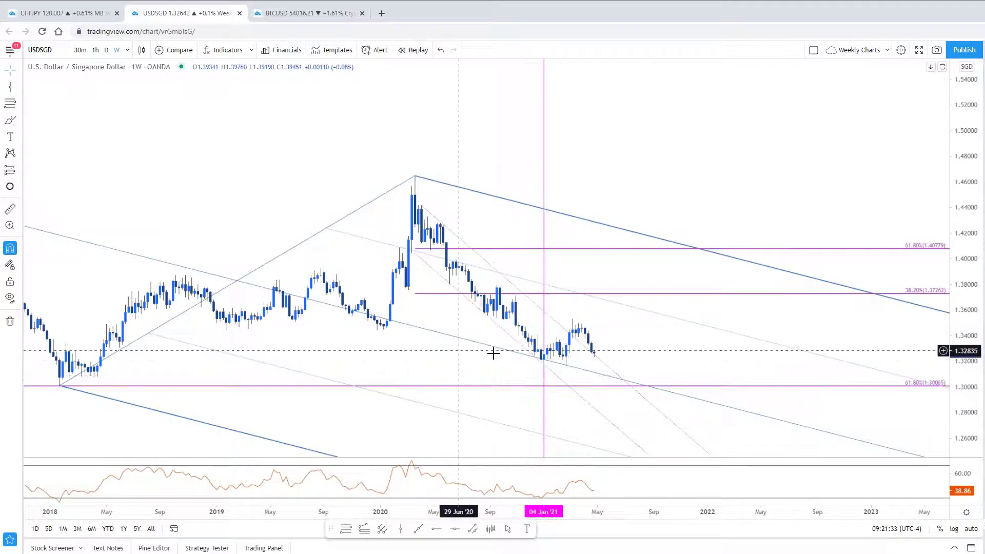
{"action": "left_click_drag", "start_coordinate": [646, 354], "coordinate": [608, 310]}
{"action": "scroll", "coordinate": [622, 348], "scroll_direction": "down", "scroll_amount": 2}
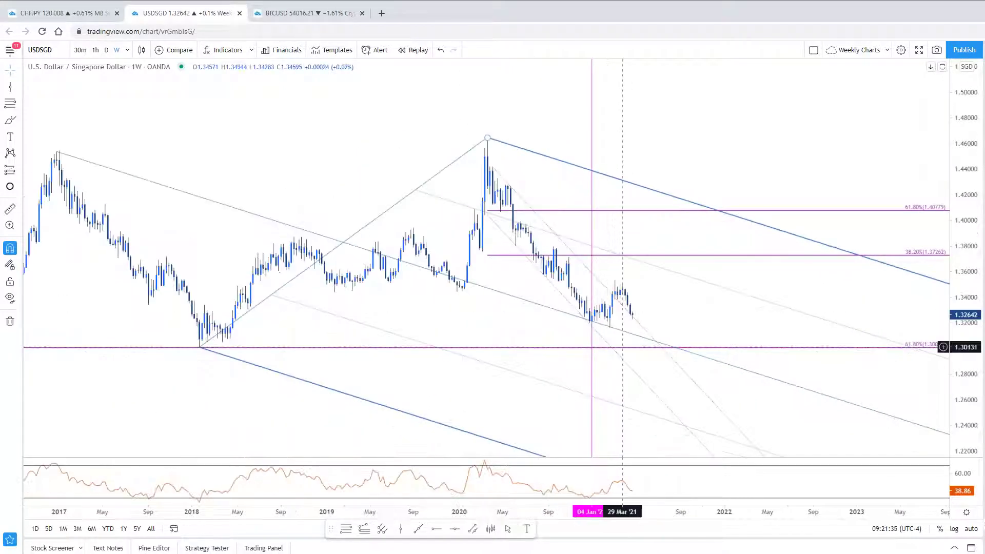
{"action": "left_click_drag", "start_coordinate": [695, 301], "coordinate": [685, 293]}
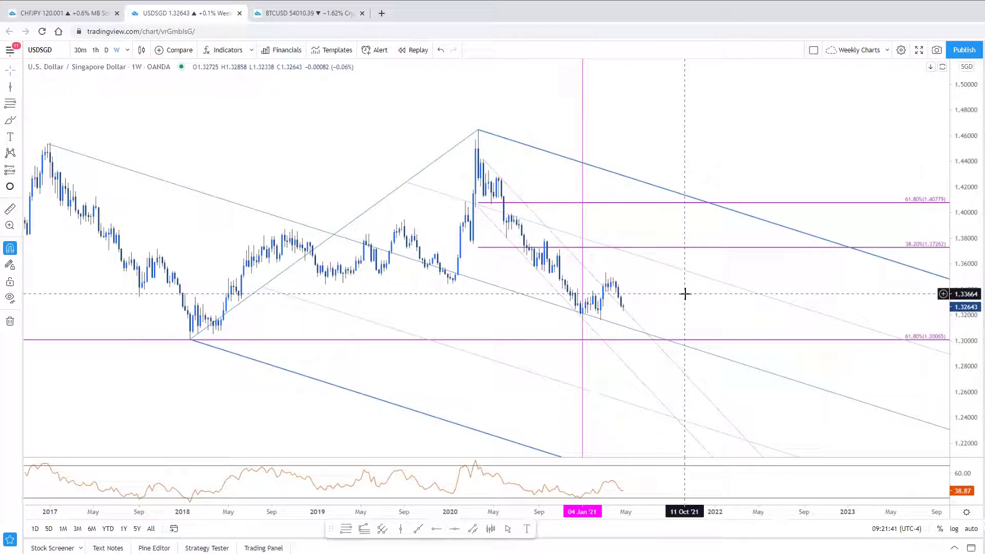
{"action": "left_click_drag", "start_coordinate": [656, 305], "coordinate": [639, 295]}
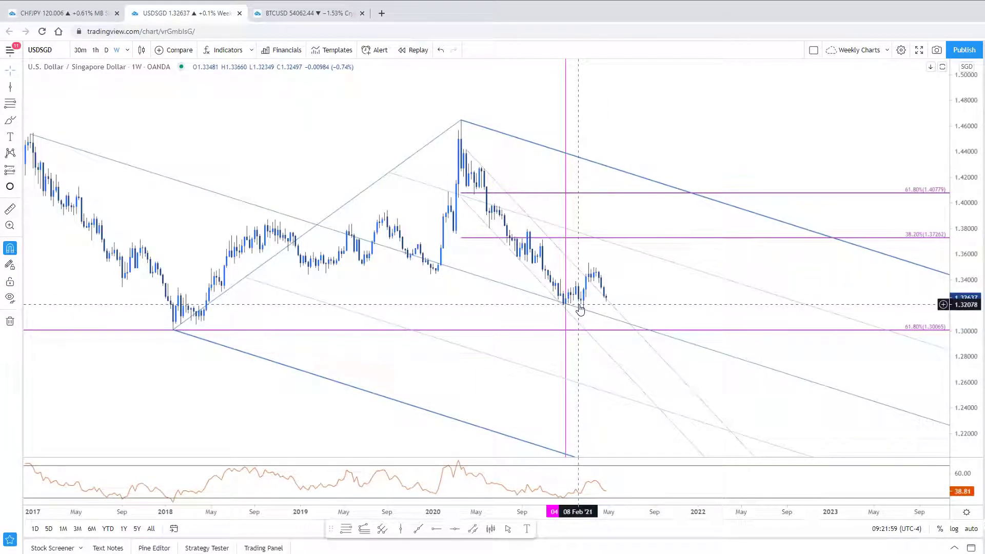
{"action": "left_click_drag", "start_coordinate": [611, 302], "coordinate": [644, 287]}
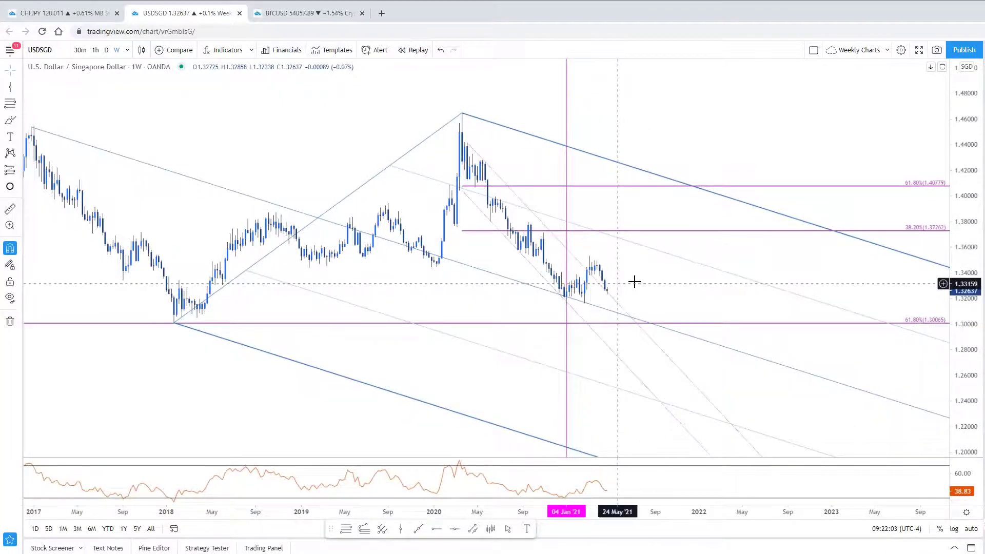
{"action": "left_click_drag", "start_coordinate": [667, 323], "coordinate": [624, 303]}
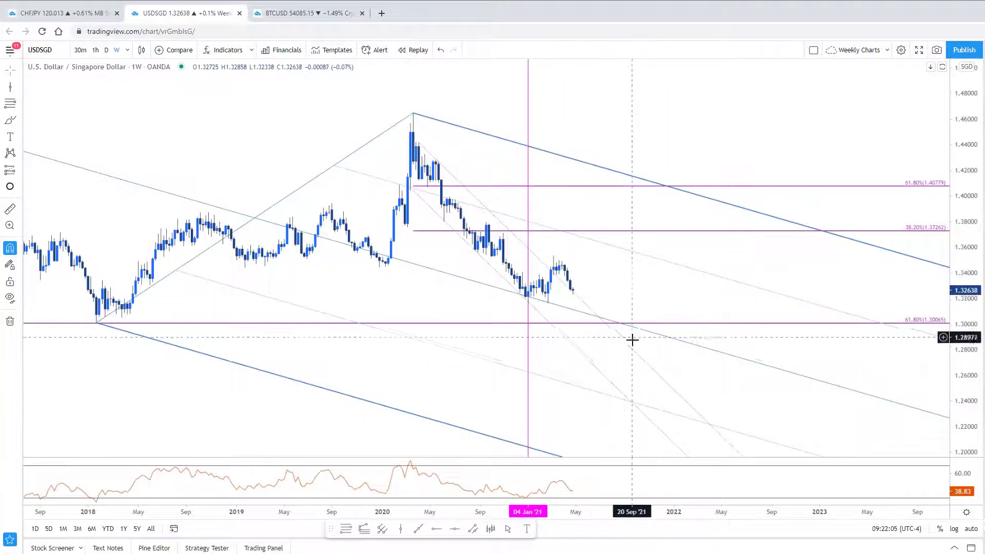
{"action": "scroll", "coordinate": [632, 343], "scroll_direction": "down", "scroll_amount": 1}
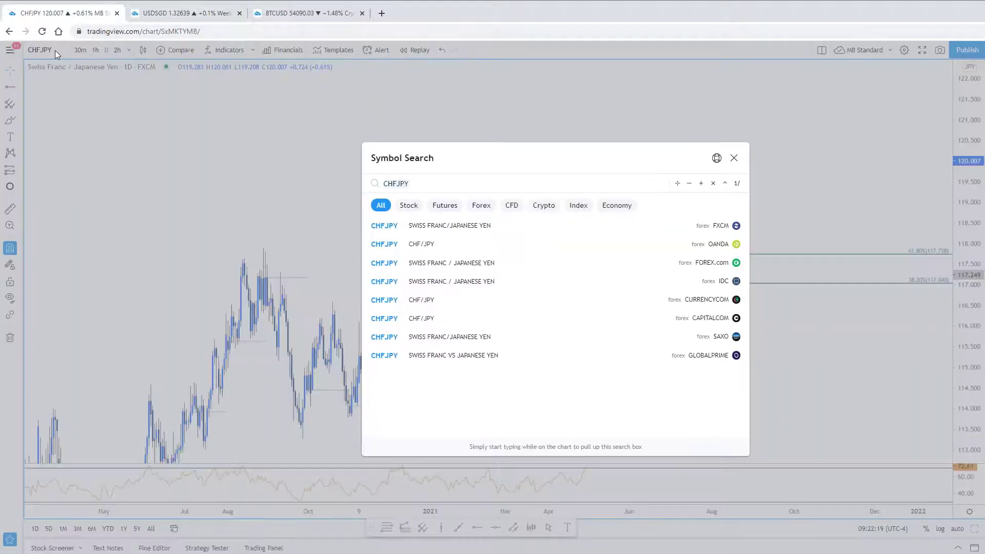
Switch to the MB Standard layout, load the USDSGD symbol and show its daily chart back to late 2019
{"action": "left_click", "coordinate": [55, 51]}
{"action": "type", "text": "USD"}
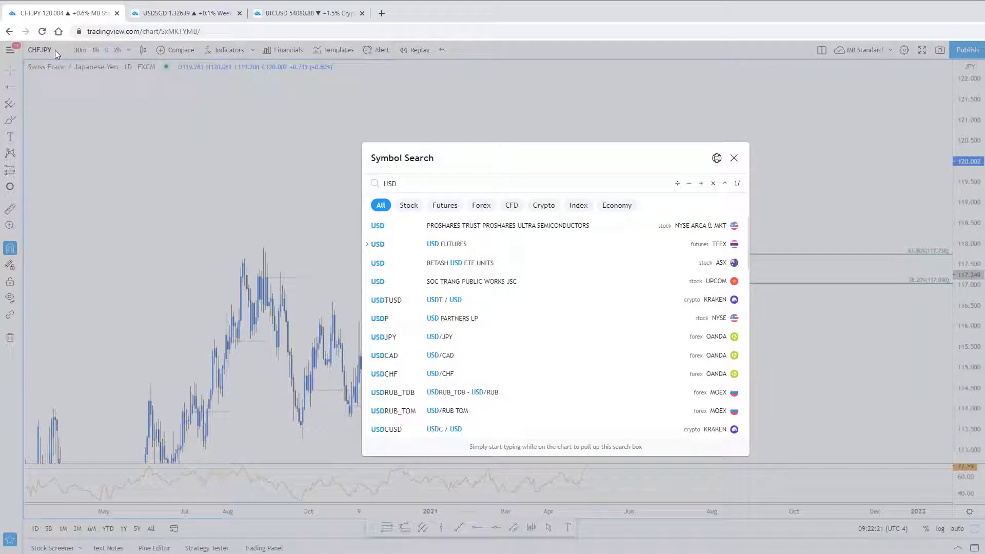
{"action": "type", "text": "SGD"}
{"action": "key", "text": "Return"}
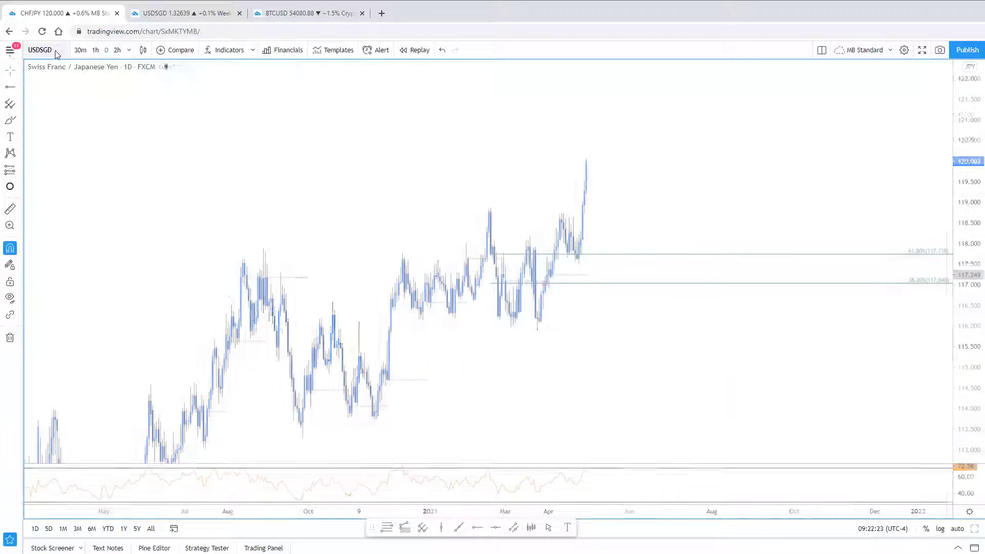
{"action": "scroll", "coordinate": [577, 275], "scroll_direction": "down", "scroll_amount": 3}
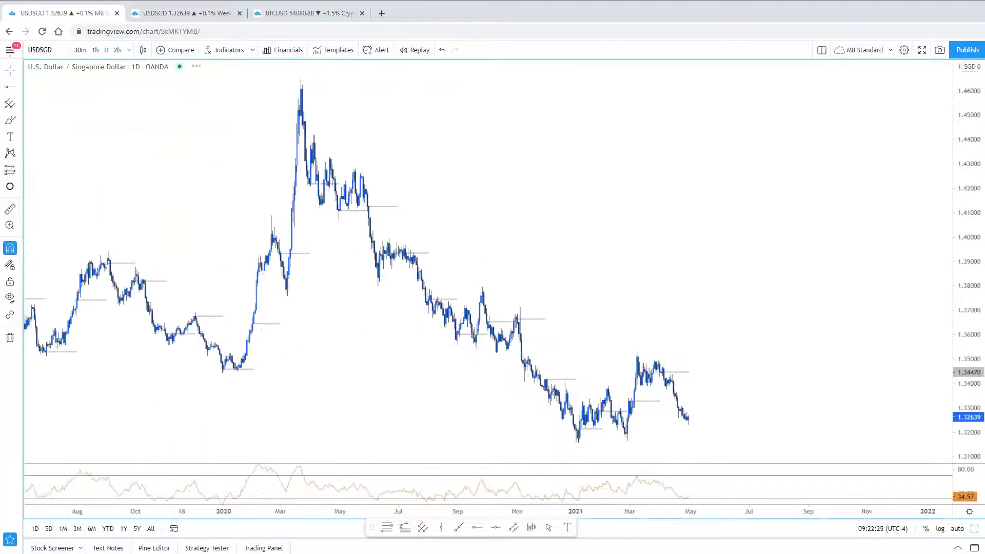
{"action": "left_click", "coordinate": [973, 530]}
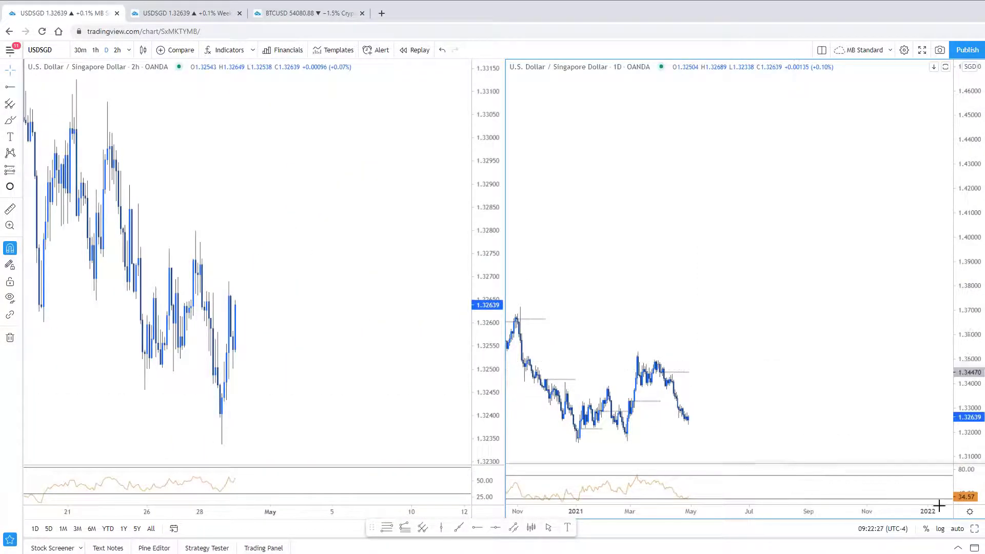
{"action": "left_click", "coordinate": [970, 532]}
{"action": "scroll", "coordinate": [856, 346], "scroll_direction": "up", "scroll_amount": 2}
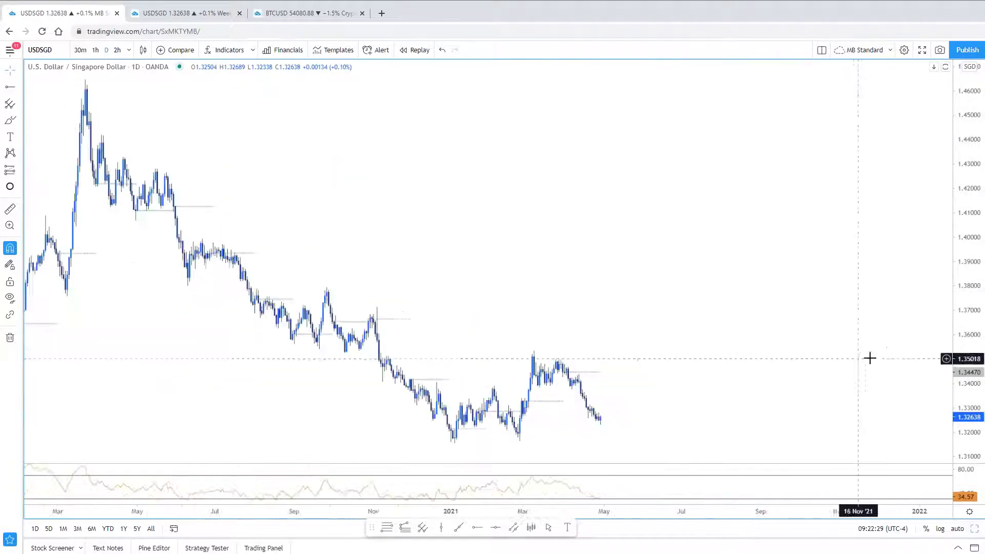
{"action": "scroll", "coordinate": [779, 299], "scroll_direction": "down", "scroll_amount": 5}
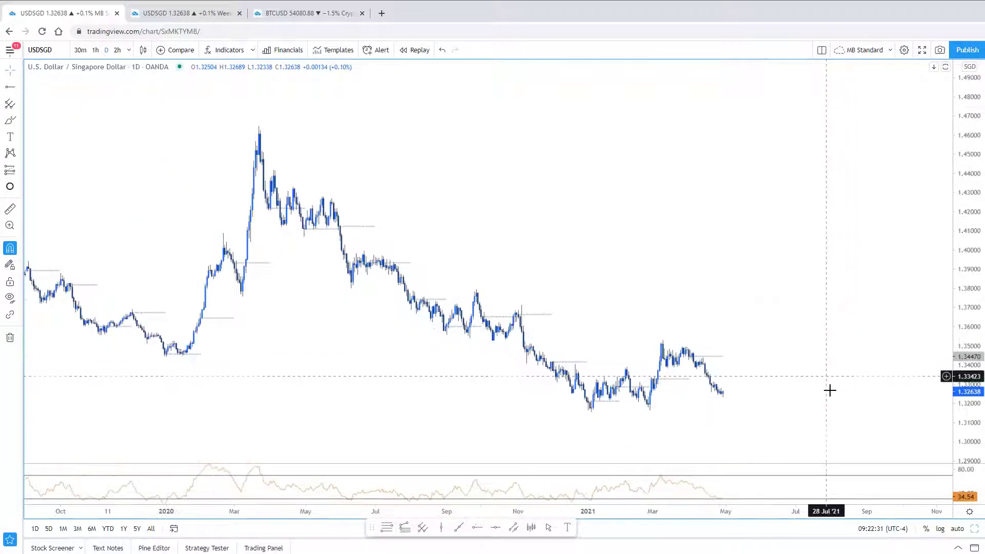
Examine USDSGD's decline on the daily chart and against the pitchfork lines and 61.8% retracement on the weekly chart
{"action": "scroll", "coordinate": [840, 433], "scroll_direction": "up", "scroll_amount": 5}
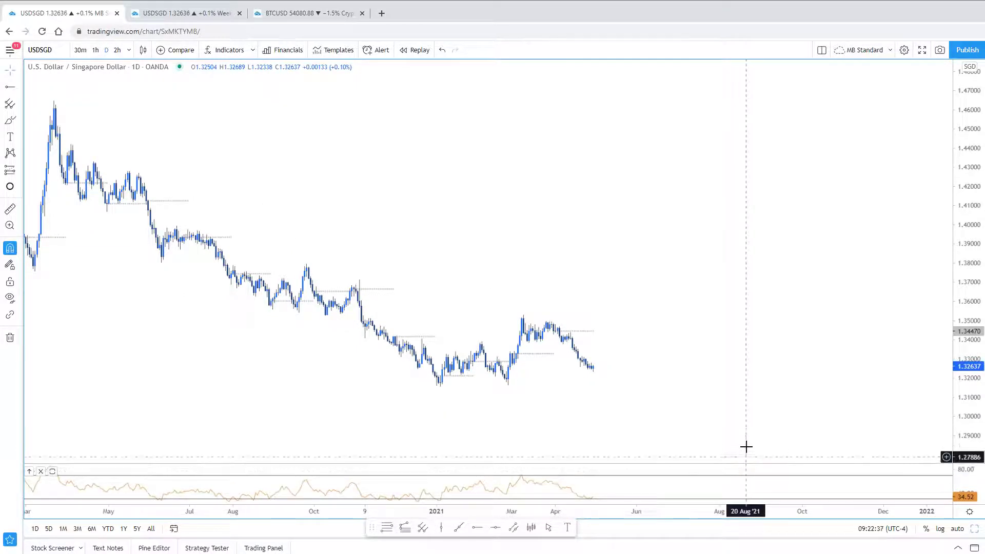
{"action": "scroll", "coordinate": [746, 426], "scroll_direction": "up", "scroll_amount": 1}
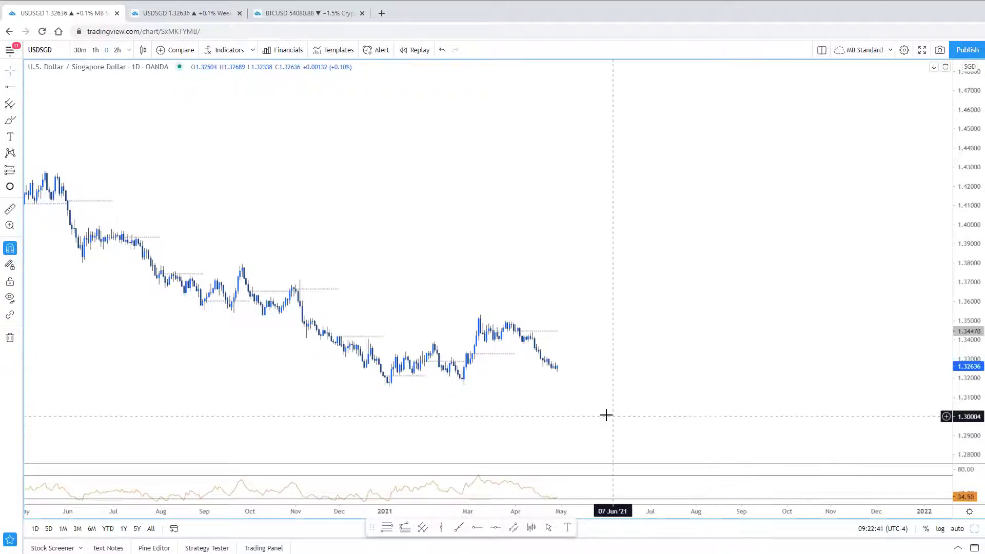
{"action": "left_click_drag", "start_coordinate": [630, 415], "coordinate": [644, 436]}
{"action": "left_click", "coordinate": [179, 9]}
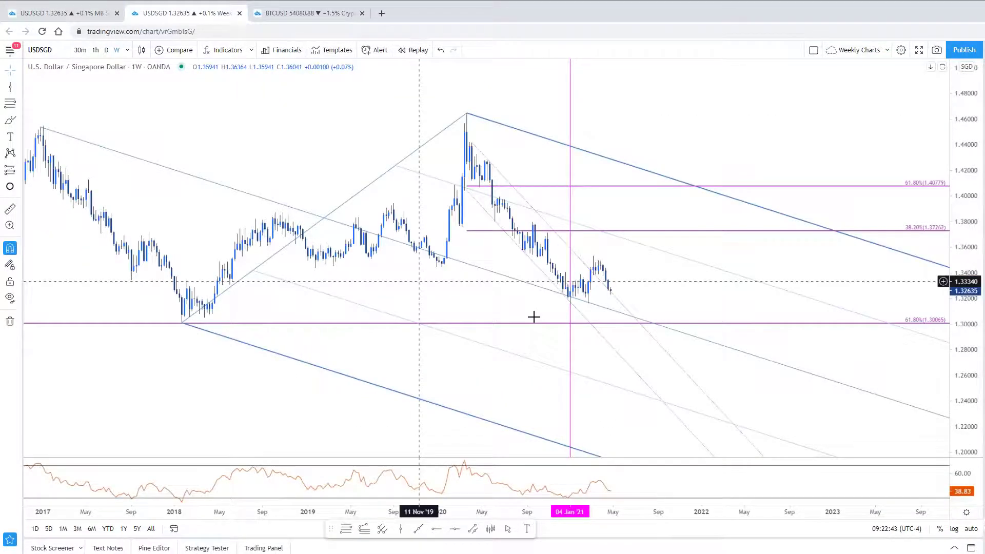
{"action": "left_click_drag", "start_coordinate": [744, 318], "coordinate": [684, 311]}
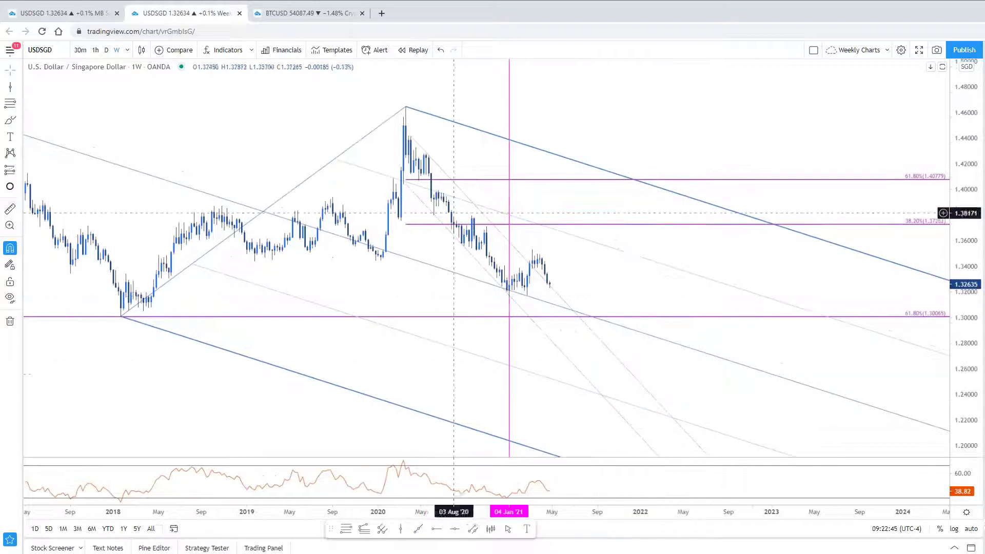
{"action": "scroll", "coordinate": [380, 231], "scroll_direction": "down", "scroll_amount": 1}
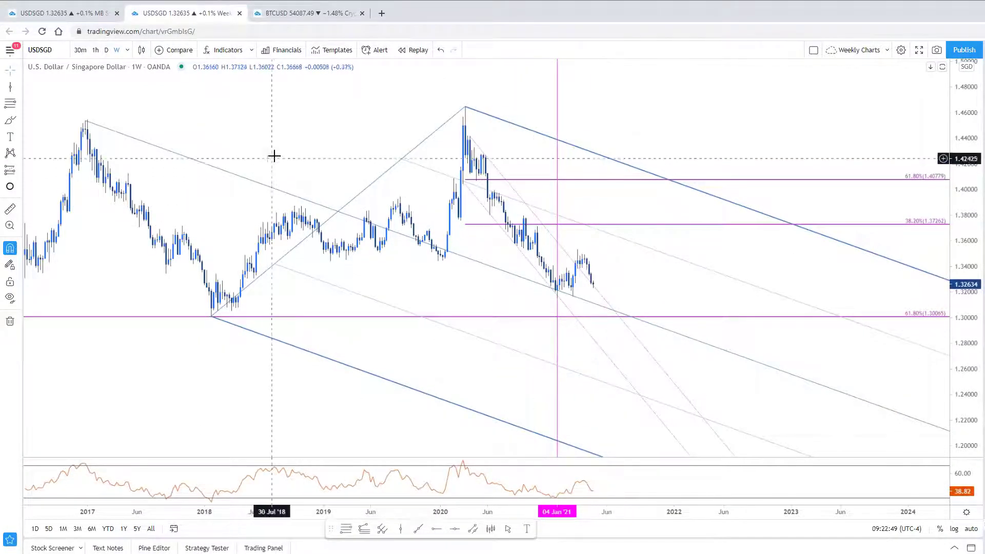
{"action": "scroll", "coordinate": [613, 422], "scroll_direction": "up", "scroll_amount": 1}
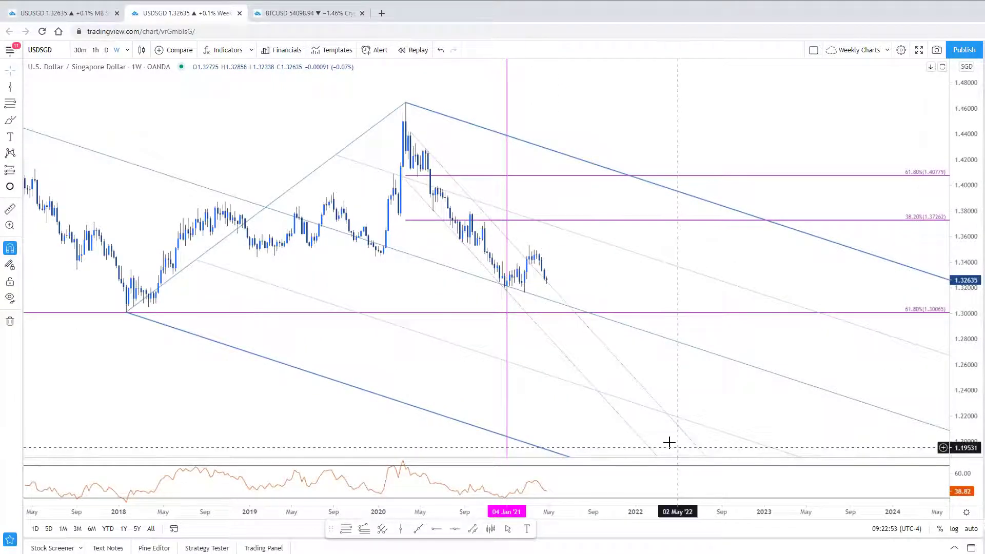
{"action": "left_click_drag", "start_coordinate": [754, 240], "coordinate": [830, 253]}
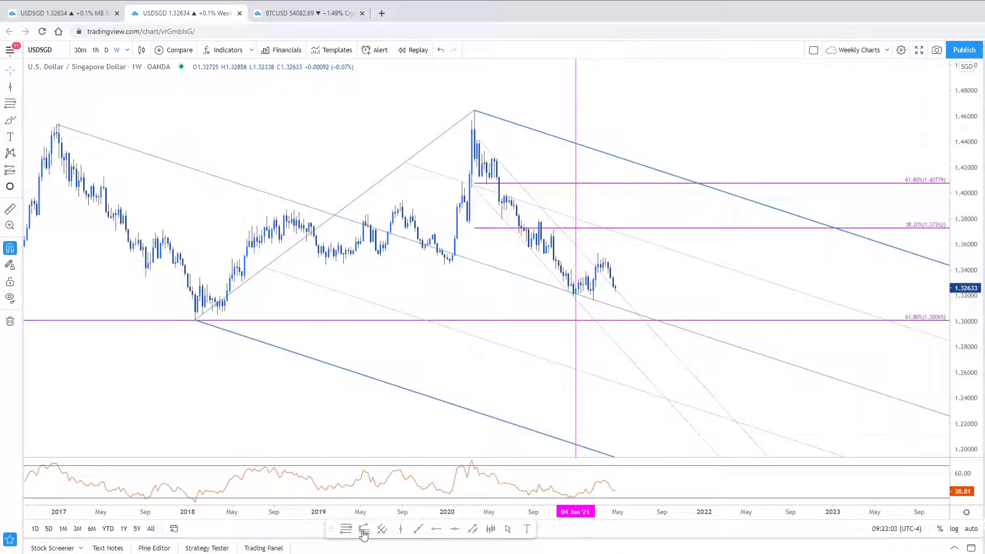
Draw a Fib retracement on the USDSGD weekly chart from the 22 Feb '21 low at 1.31644 to the 8 Mar '21 high at 1.35308
{"action": "left_click", "coordinate": [347, 530]}
{"action": "left_click", "coordinate": [594, 300]}
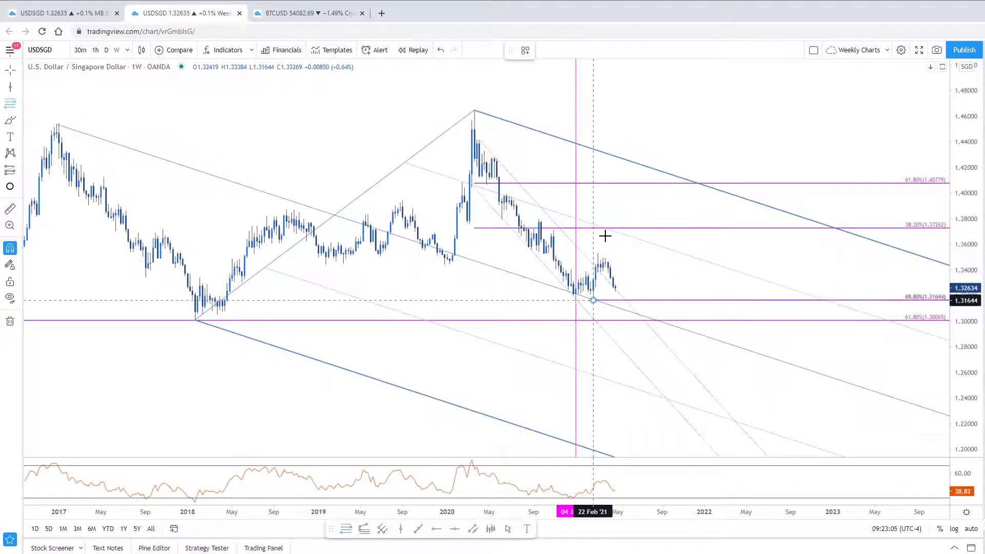
{"action": "left_click", "coordinate": [598, 239]}
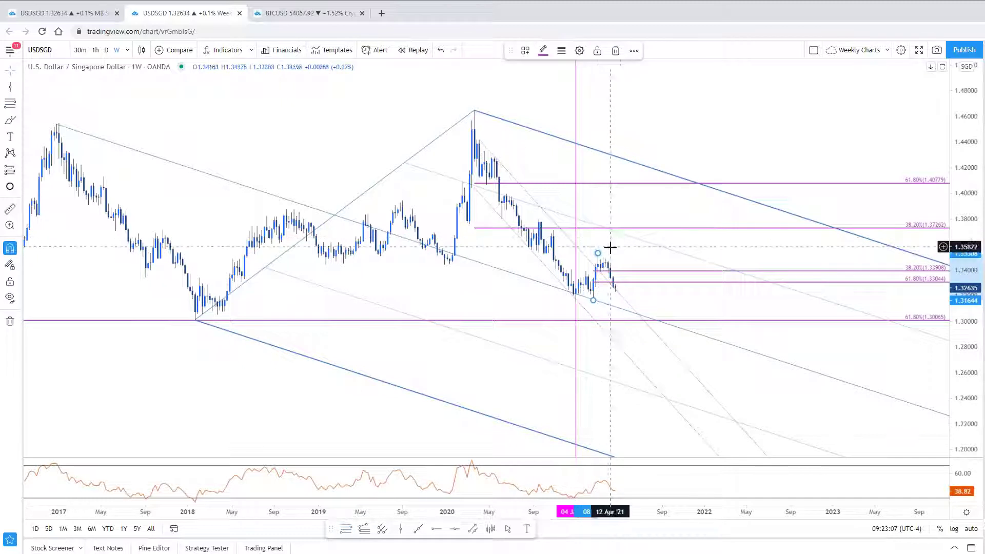
Turn off the 0.382 and 0.618 levels of the new Fib retracement and enable its 0.786 level
{"action": "double_click", "coordinate": [631, 290]}
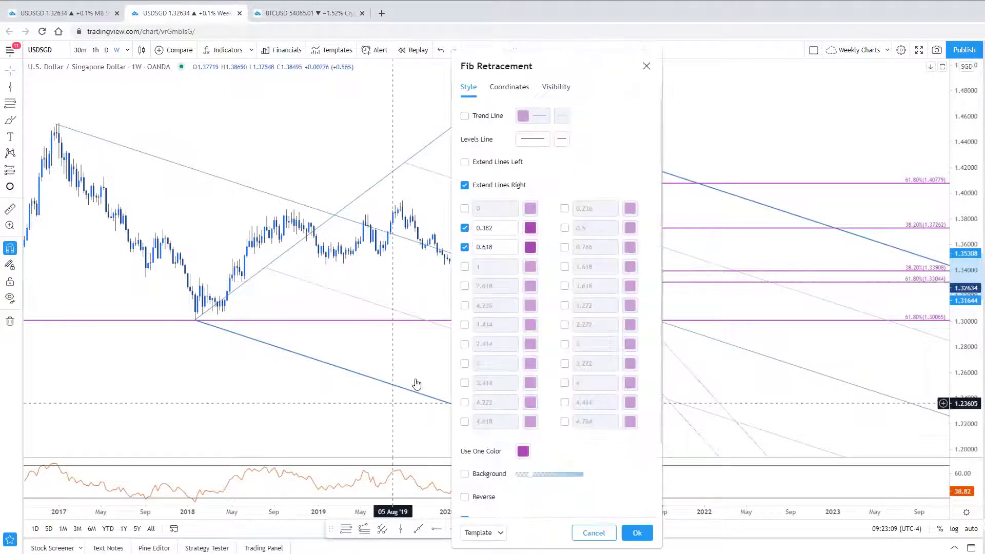
{"action": "left_click", "coordinate": [464, 247]}
{"action": "left_click", "coordinate": [464, 228]}
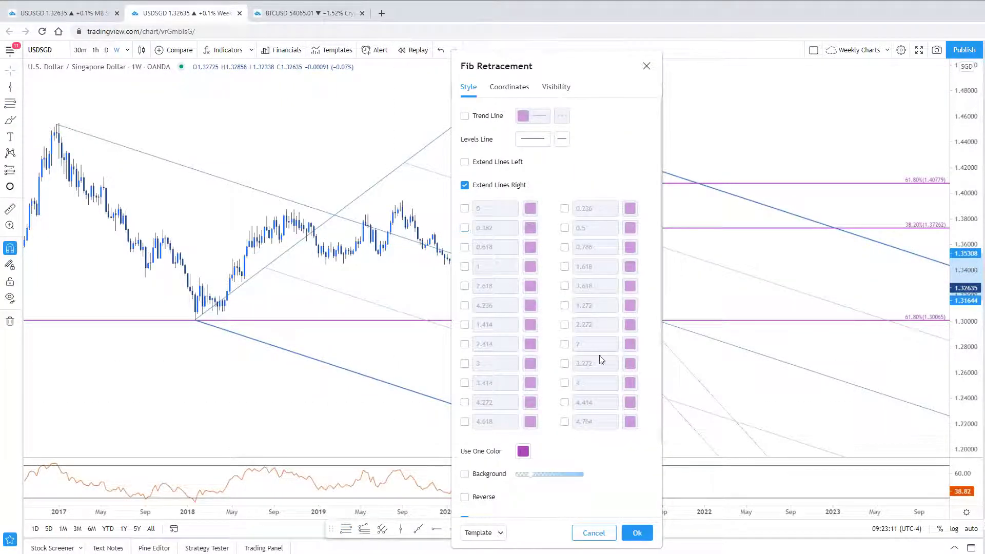
{"action": "left_click", "coordinate": [565, 247]}
{"action": "left_click", "coordinate": [637, 534]}
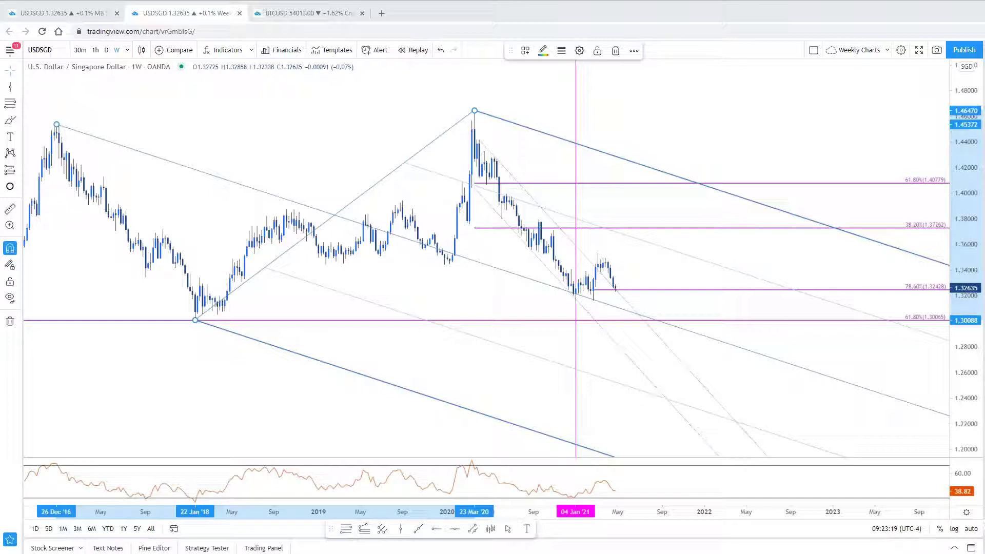
{"action": "left_click", "coordinate": [858, 347]}
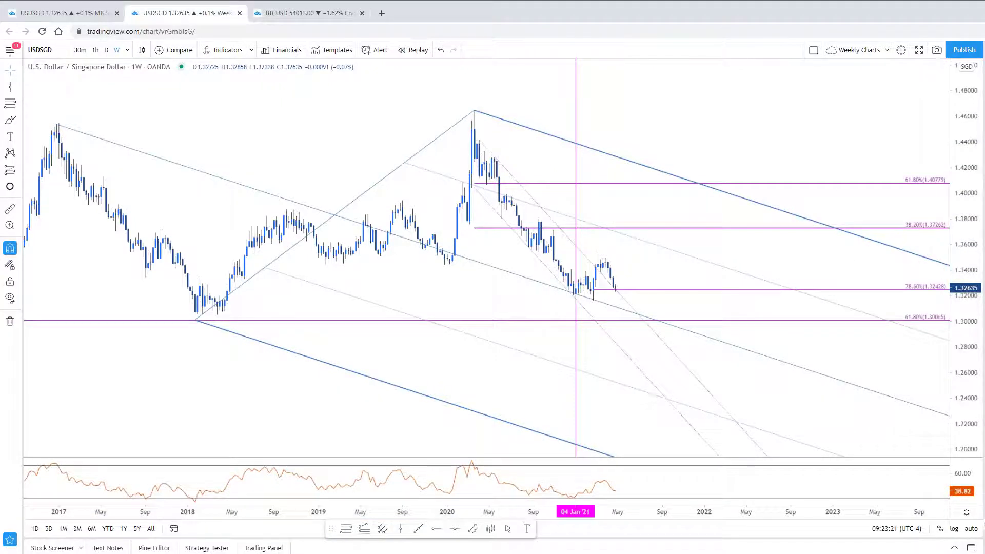
Load GBPJPY on the weekly chart and adjust the price scale to show the range from about 122 to 160 since 2017
{"action": "key", "text": "Down"}
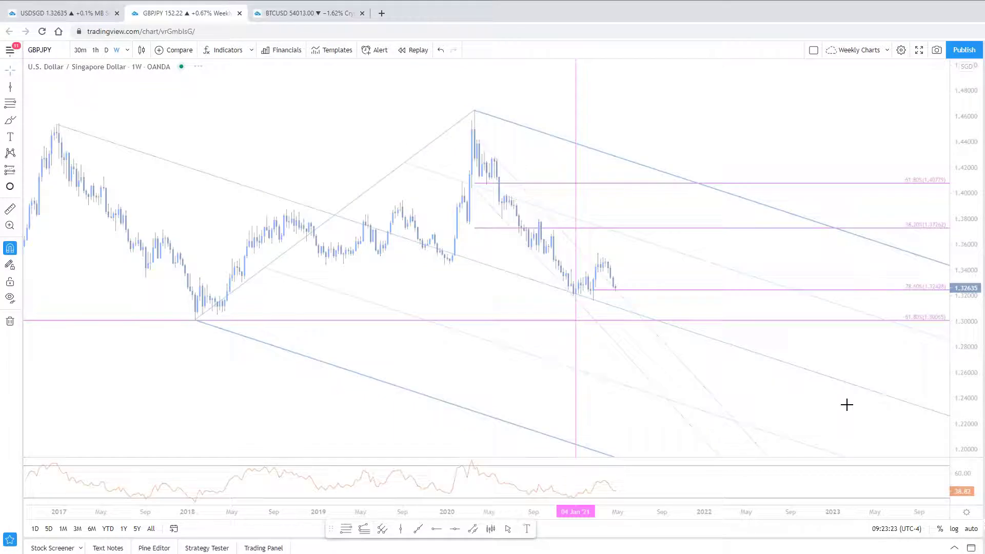
{"action": "left_click_drag", "start_coordinate": [776, 157], "coordinate": [829, 174]}
{"action": "left_click_drag", "start_coordinate": [975, 171], "coordinate": [976, 266]}
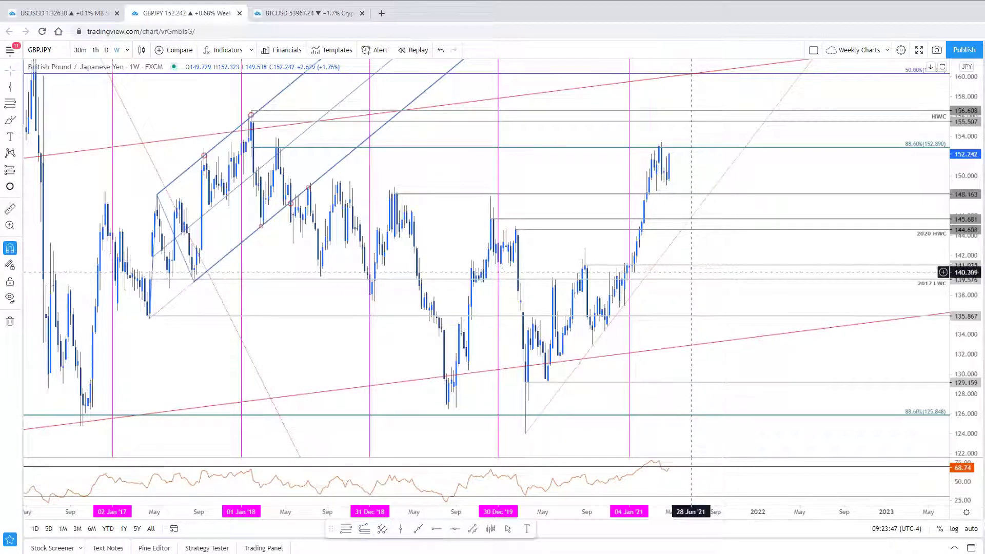
{"action": "left_click_drag", "start_coordinate": [780, 169], "coordinate": [806, 170]}
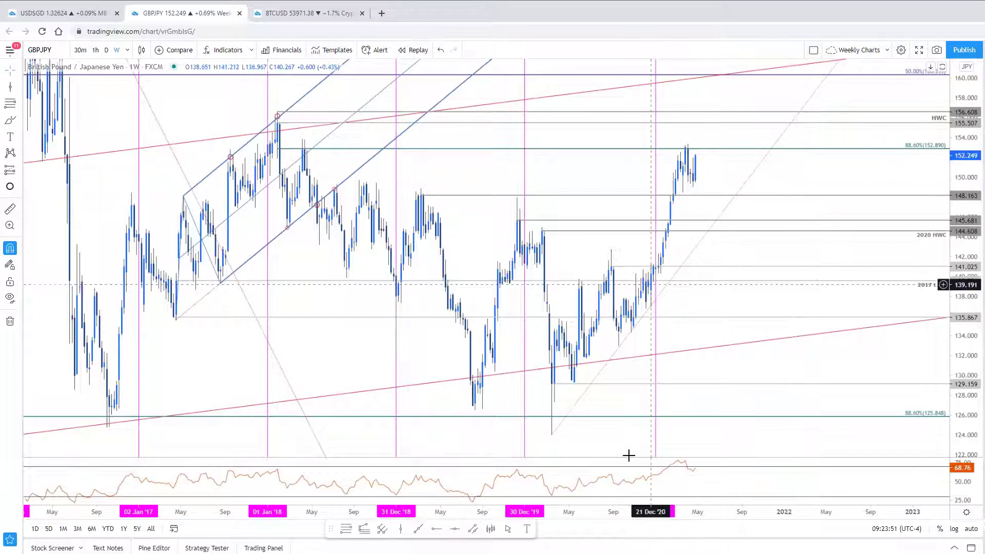
Load GBPJPY on the daily chart of the MB Standard layout and frame its pitchfork from mid-2020 to the latest bars
{"action": "left_click", "coordinate": [61, 13]}
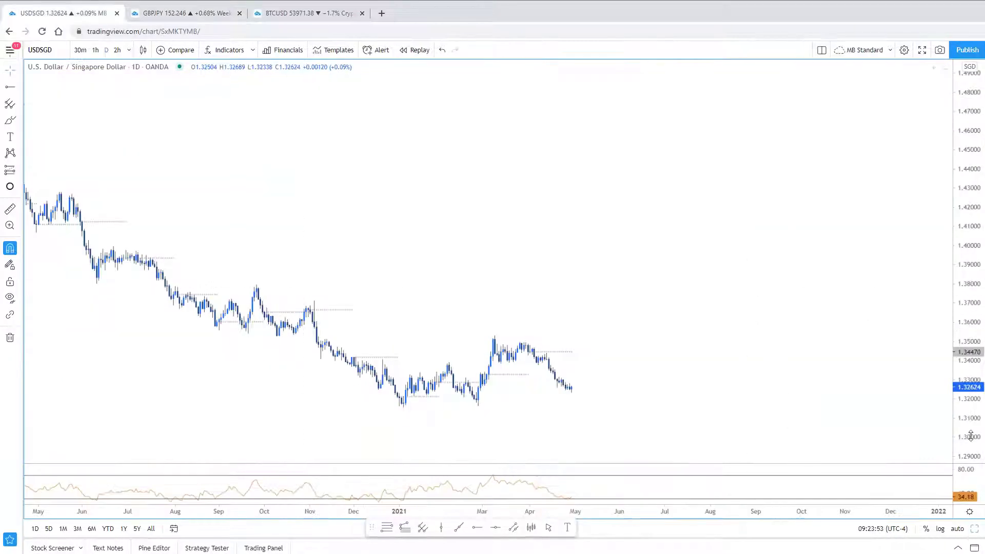
{"action": "key", "text": "Down"}
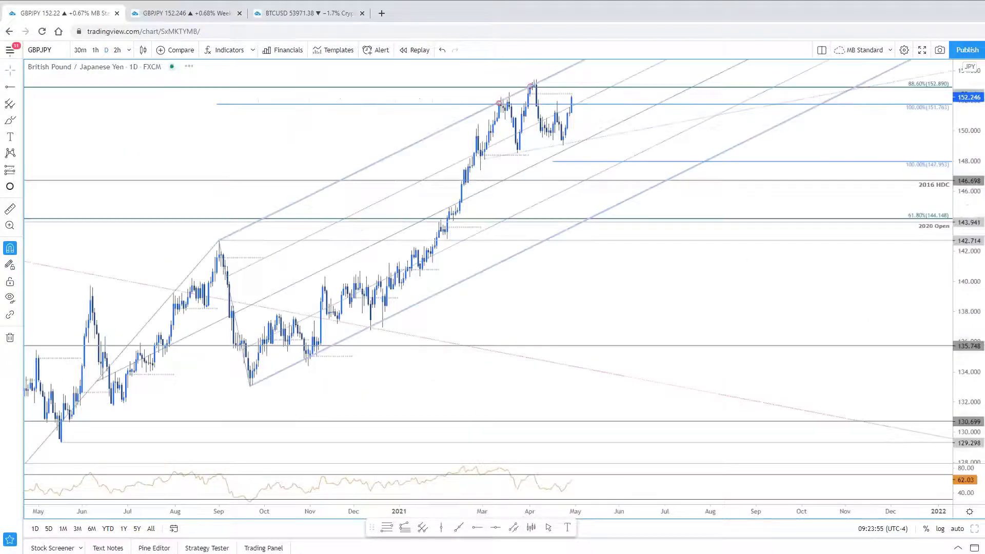
{"action": "left_click_drag", "start_coordinate": [655, 309], "coordinate": [768, 358]}
{"action": "scroll", "coordinate": [738, 372], "scroll_direction": "up", "scroll_amount": 1}
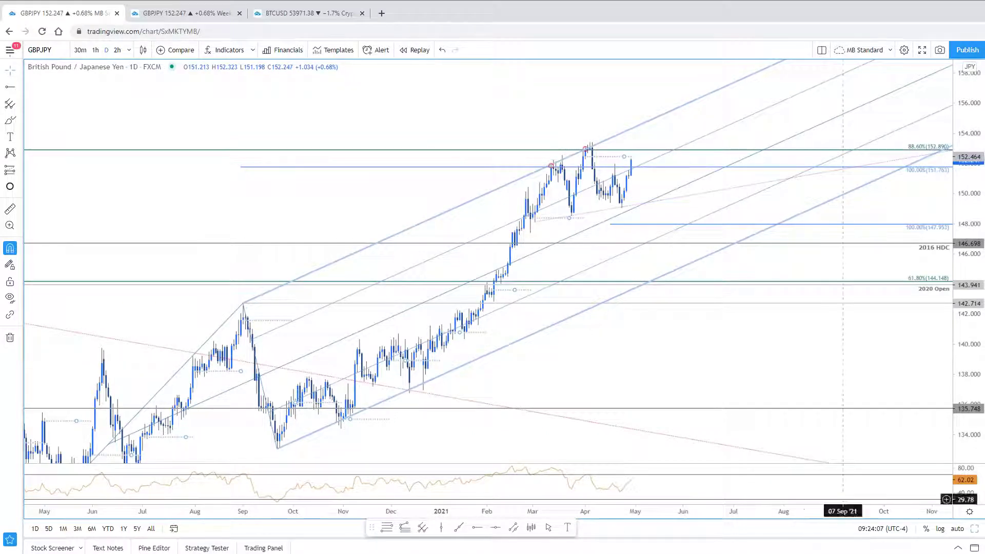
{"action": "scroll", "coordinate": [807, 405], "scroll_direction": "up", "scroll_amount": 2}
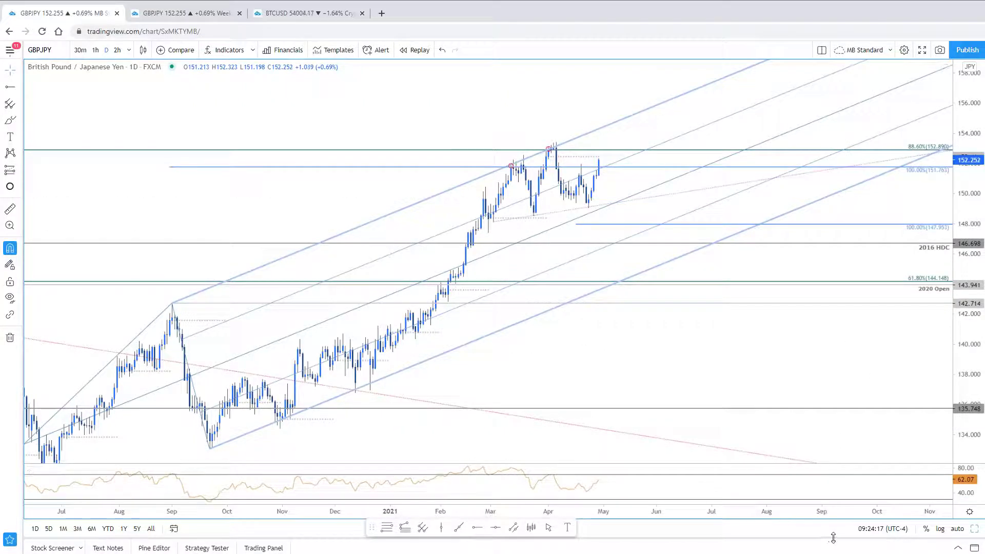
Switch from the maximized daily chart to the maximized intraday GBPJPY chart and set its interval to 240 minutes
{"action": "left_click", "coordinate": [975, 531]}
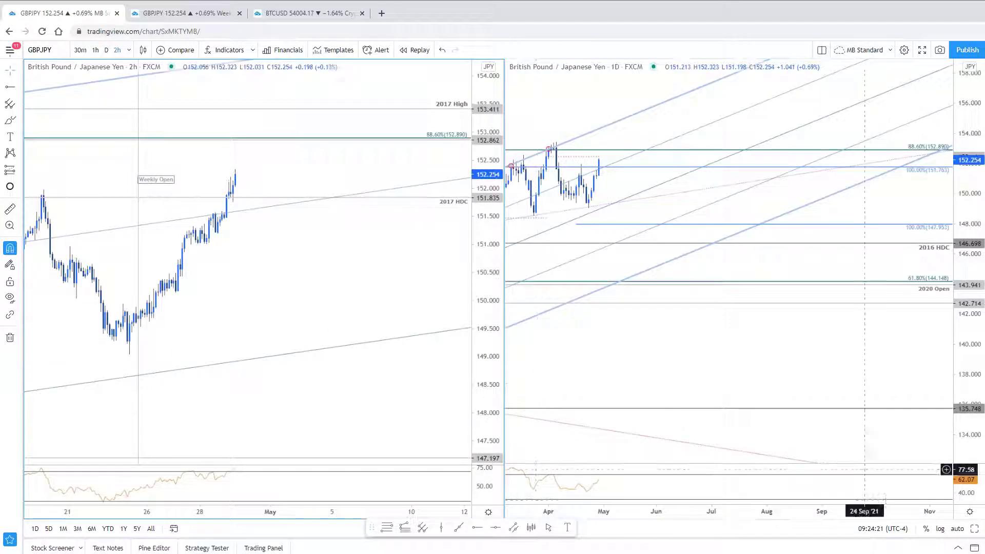
{"action": "left_click", "coordinate": [975, 528]}
{"action": "type", "text": "1240"}
{"action": "key", "text": "Return"}
{"action": "type", "text": "240"}
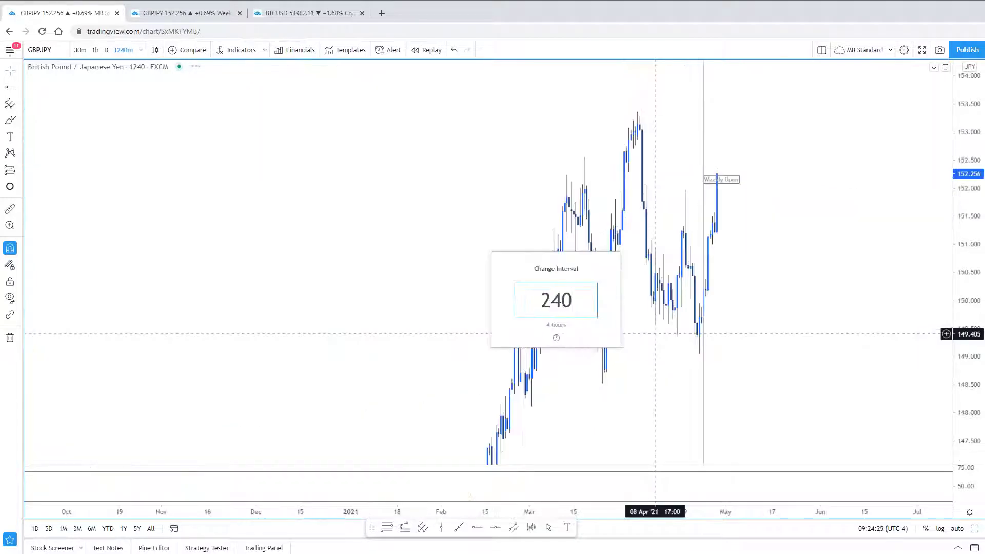
{"action": "key", "text": "Return"}
Examine GBPJPY's 4-hour price action against the ascending pitchfork lines, the 2017 High and the 88.6% retracement at 152.890
{"action": "left_click_drag", "start_coordinate": [970, 227], "coordinate": [970, 356]}
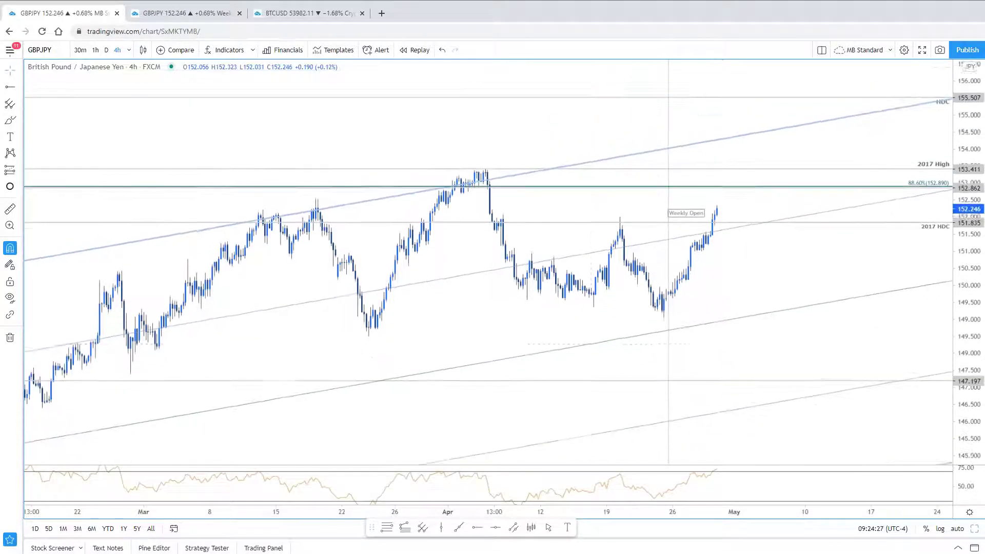
{"action": "scroll", "coordinate": [597, 365], "scroll_direction": "down", "scroll_amount": 3}
{"action": "left_click_drag", "start_coordinate": [585, 314], "coordinate": [488, 180]}
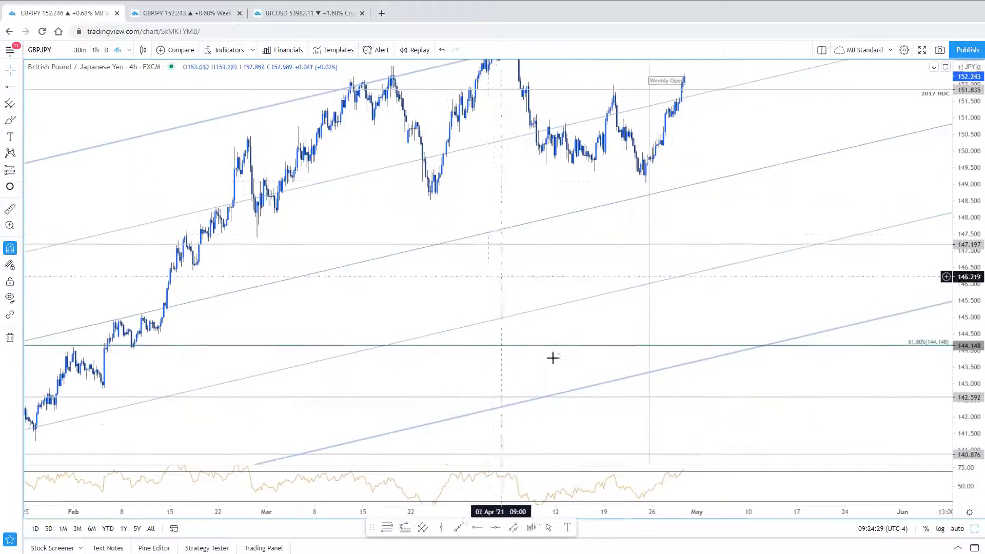
{"action": "scroll", "coordinate": [572, 379], "scroll_direction": "down", "scroll_amount": 5}
{"action": "left_click_drag", "start_coordinate": [980, 240], "coordinate": [979, 414]}
{"action": "scroll", "coordinate": [824, 425], "scroll_direction": "down", "scroll_amount": 5}
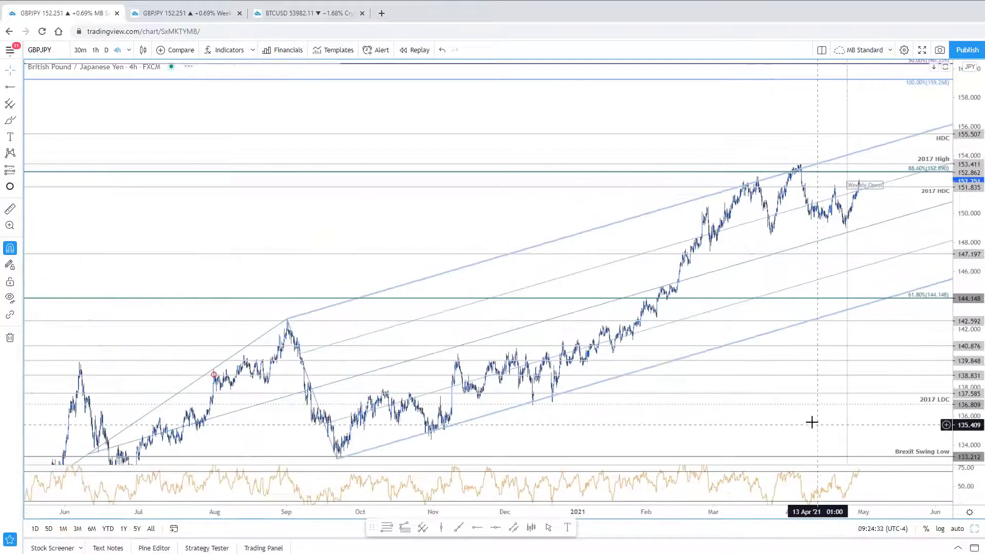
{"action": "scroll", "coordinate": [805, 415], "scroll_direction": "up", "scroll_amount": 3}
{"action": "left_click_drag", "start_coordinate": [969, 269], "coordinate": [968, 117]}
{"action": "left_click_drag", "start_coordinate": [765, 214], "coordinate": [738, 241]}
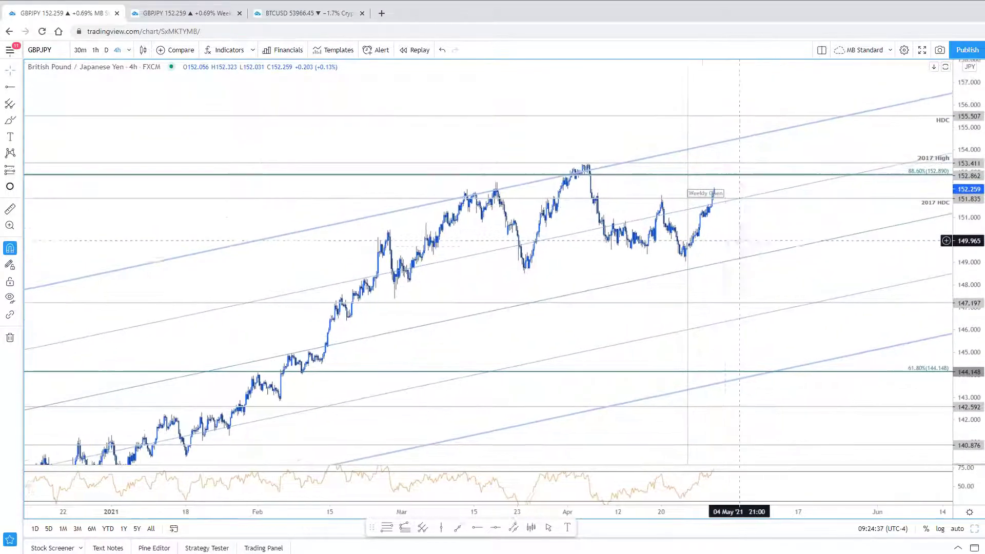
Move the Weekly Open label on the GBPJPY 4-hour chart below the price bars, to about 148
{"action": "scroll", "coordinate": [718, 243], "scroll_direction": "up", "scroll_amount": 5}
{"action": "mouse_move", "coordinate": [547, 193]}
{"action": "left_mouse_down"}
{"action": "mouse_move", "coordinate": [558, 296]}
{"action": "mouse_move", "coordinate": [545, 296]}
{"action": "mouse_move", "coordinate": [547, 283]}
{"action": "left_mouse_up"}
{"action": "left_click_drag", "start_coordinate": [636, 275], "coordinate": [707, 270]}
{"action": "left_click_drag", "start_coordinate": [977, 234], "coordinate": [975, 209]}
{"action": "left_click_drag", "start_coordinate": [747, 210], "coordinate": [753, 250]}
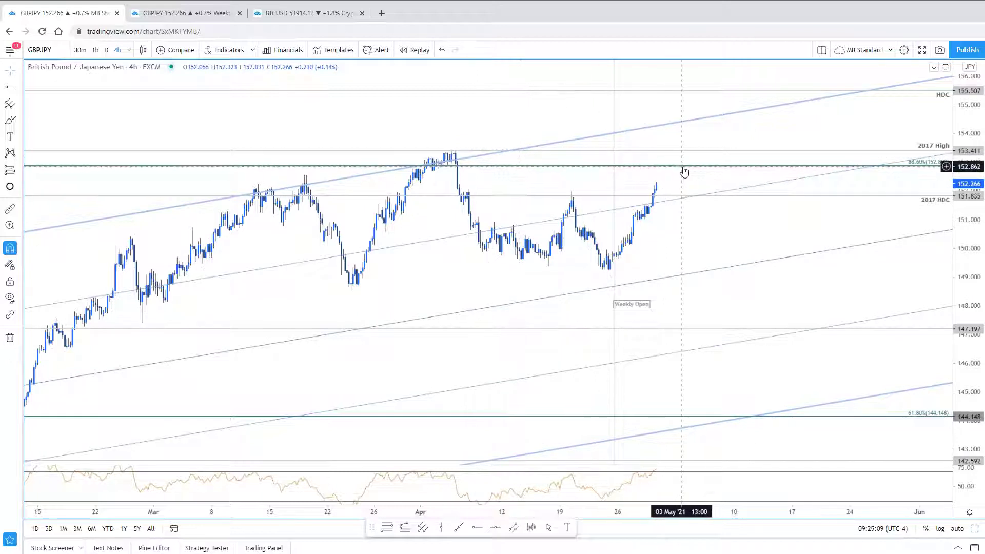
Restore the side-by-side 4-hour and daily view and bring the 2021 advance into view on the GBPJPY daily chart
{"action": "scroll", "coordinate": [878, 324], "scroll_direction": "down", "scroll_amount": 1}
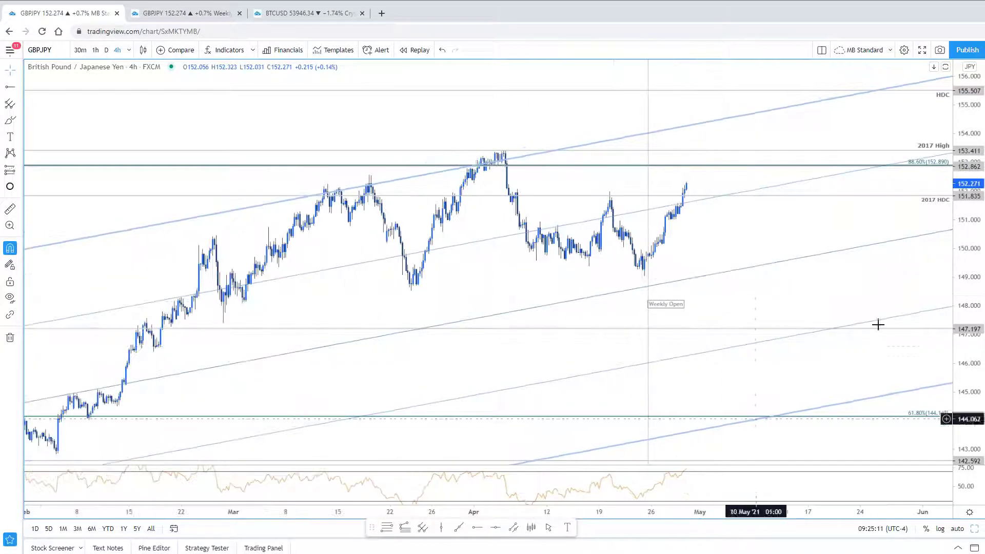
{"action": "left_click_drag", "start_coordinate": [978, 260], "coordinate": [979, 270]}
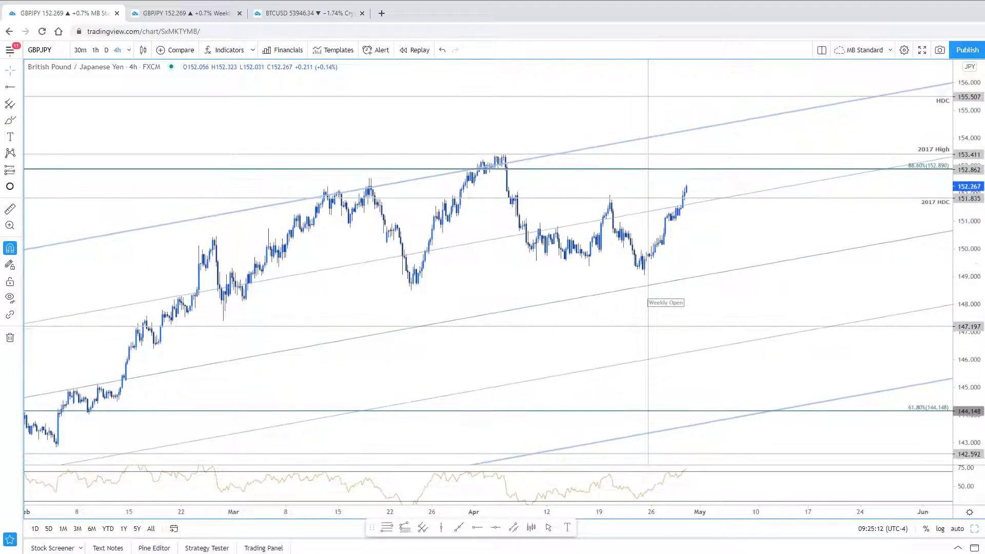
{"action": "left_click", "coordinate": [974, 529]}
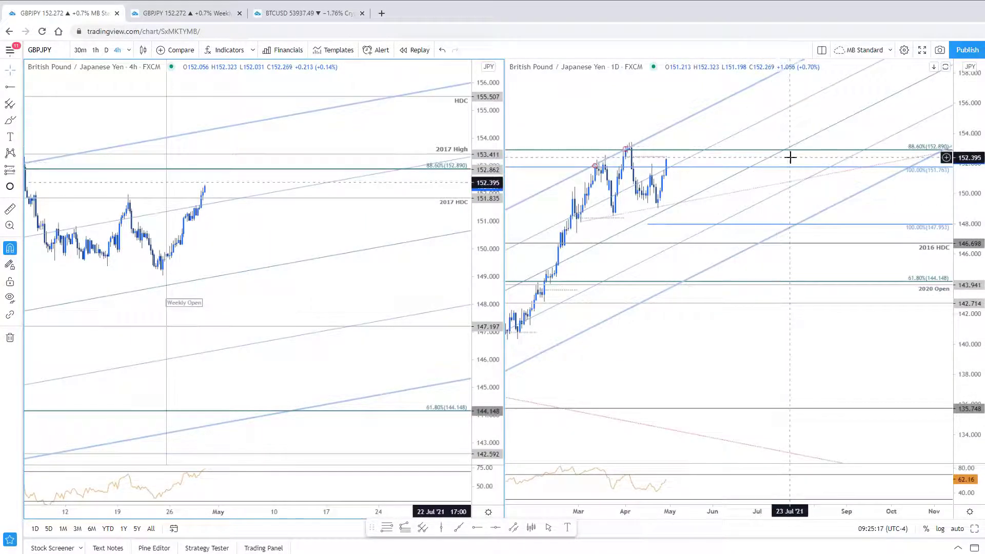
{"action": "left_click_drag", "start_coordinate": [718, 142], "coordinate": [741, 144]}
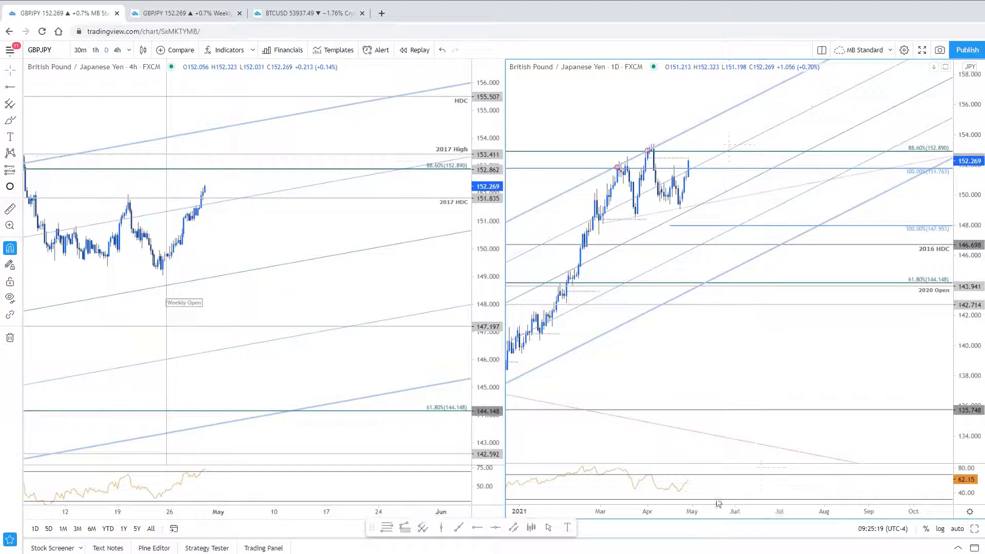
{"action": "left_click_drag", "start_coordinate": [773, 330], "coordinate": [802, 336]}
{"action": "scroll", "coordinate": [854, 446], "scroll_direction": "up", "scroll_amount": 1}
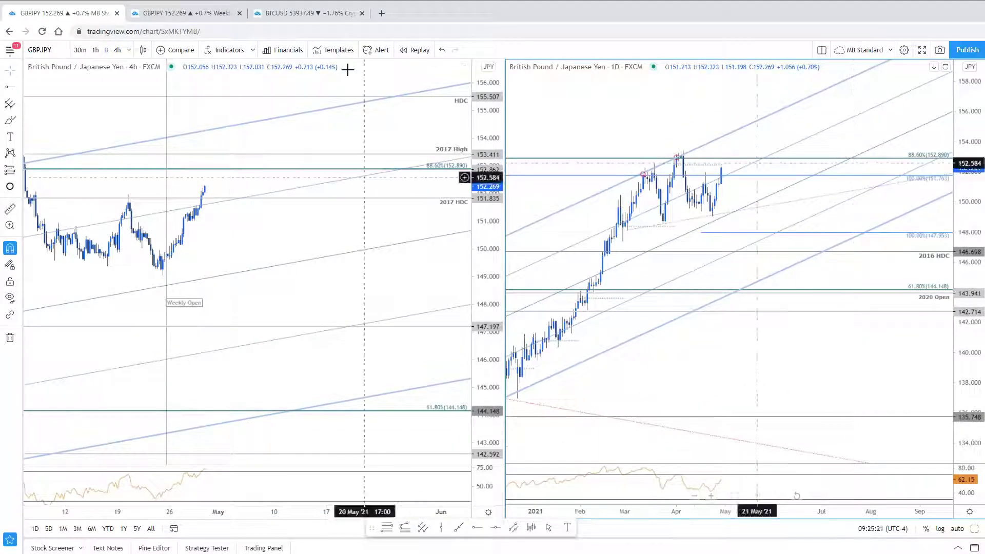
Examine GBPJPY's weekly chart around the 88.6% retracement at 152.890 and the 155.507 to 156.608 levels above it
{"action": "left_click", "coordinate": [196, 15]}
{"action": "scroll", "coordinate": [688, 251], "scroll_direction": "up", "scroll_amount": 3}
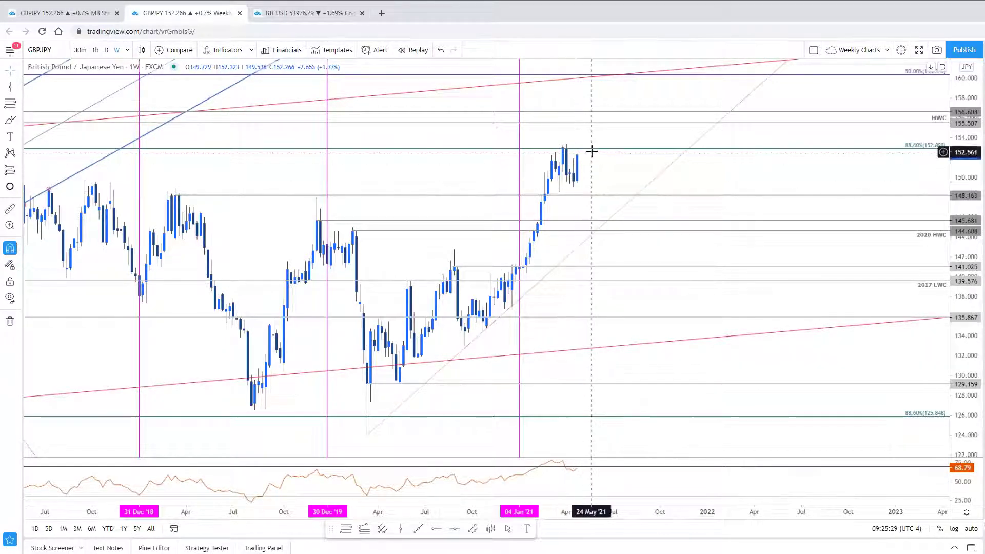
{"action": "left_click_drag", "start_coordinate": [280, 176], "coordinate": [301, 181]}
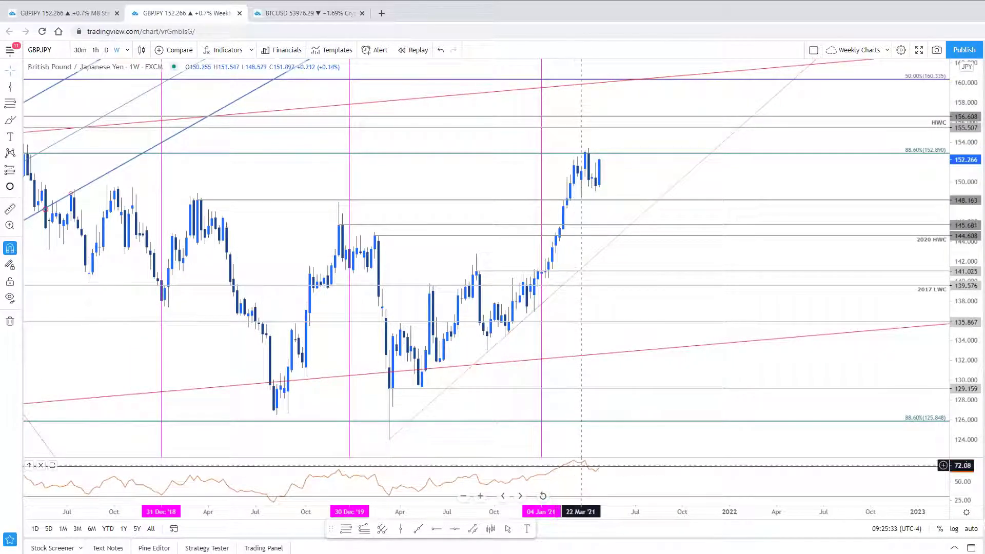
{"action": "scroll", "coordinate": [578, 470], "scroll_direction": "down", "scroll_amount": 2}
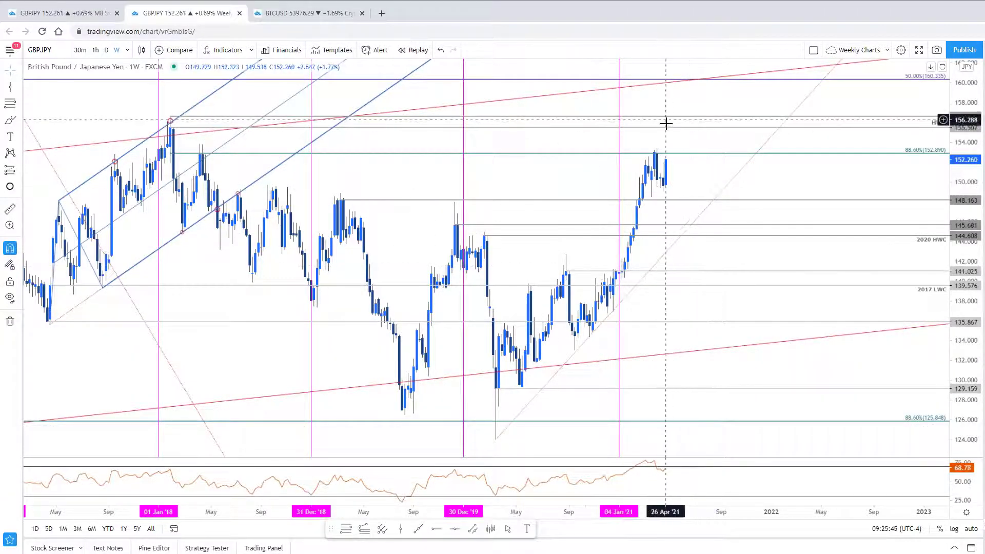
{"action": "scroll", "coordinate": [583, 305], "scroll_direction": "up", "scroll_amount": 1}
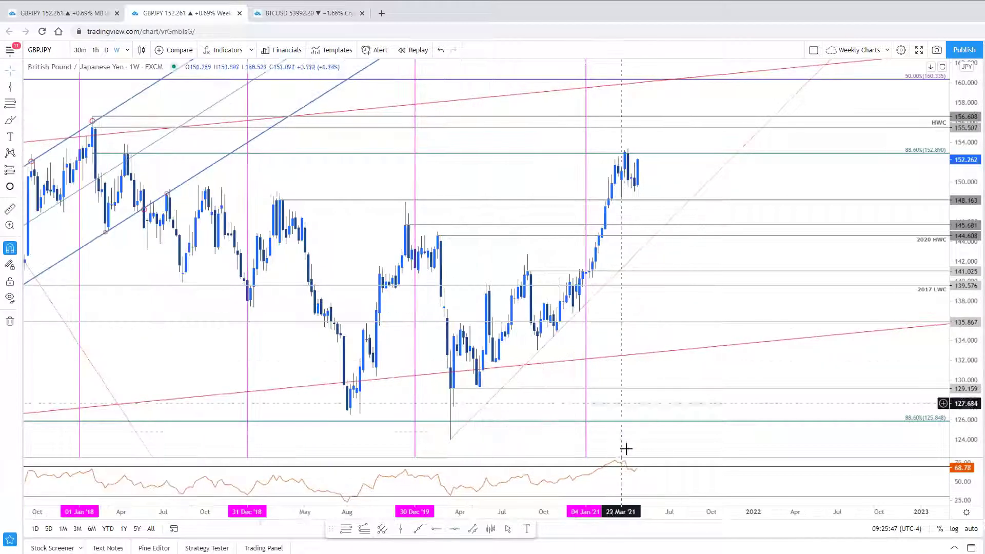